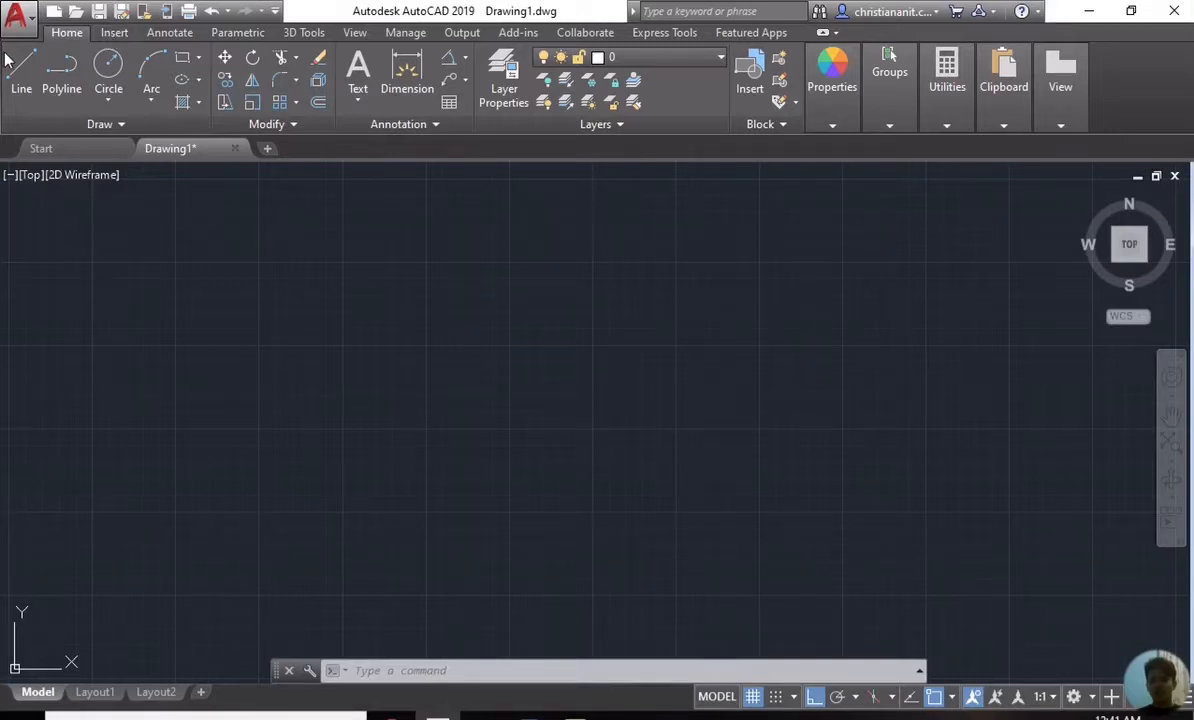
# Step: Attach the image "act 2 CAD" as a reference in the drawing's upper-left area, scaled by a factor of about 51
pyautogui.click(114, 33)
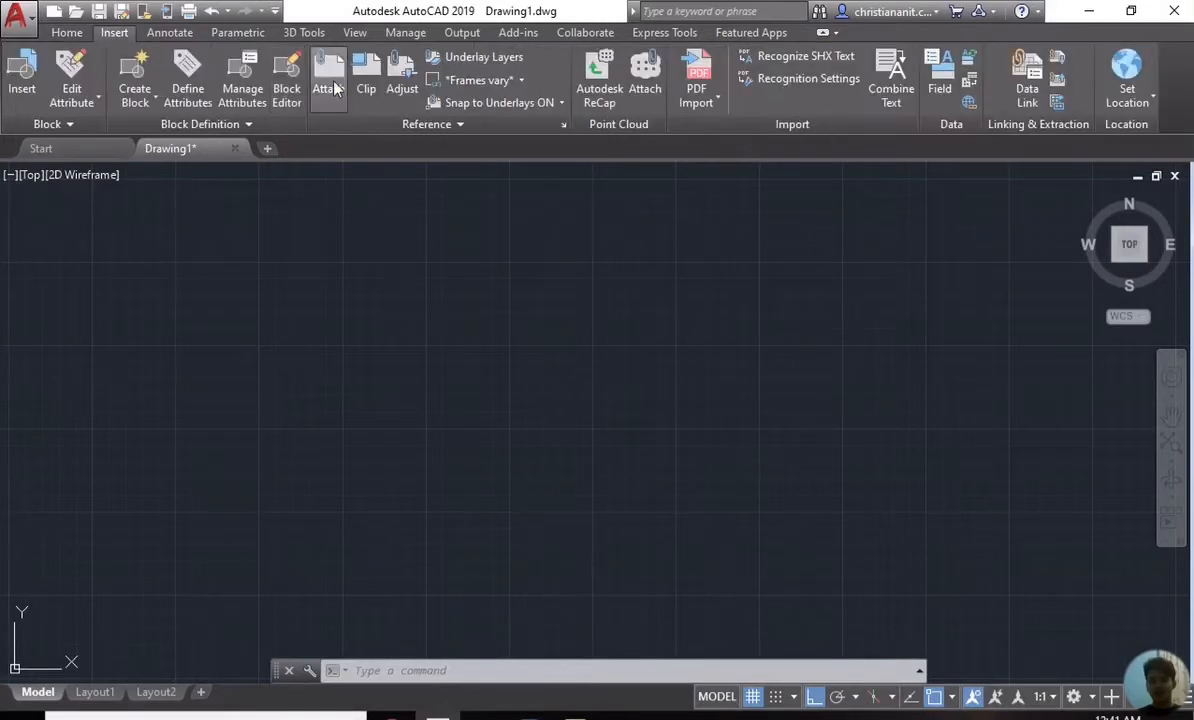
pyautogui.click(330, 80)
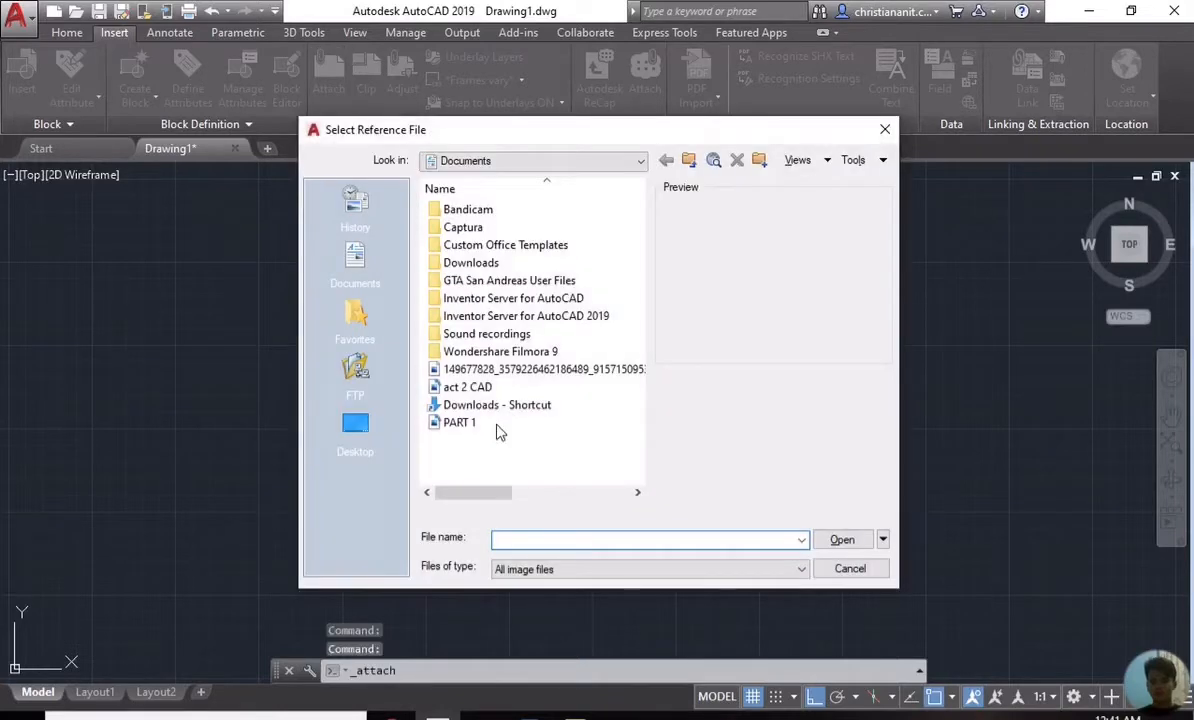
pyautogui.click(476, 389)
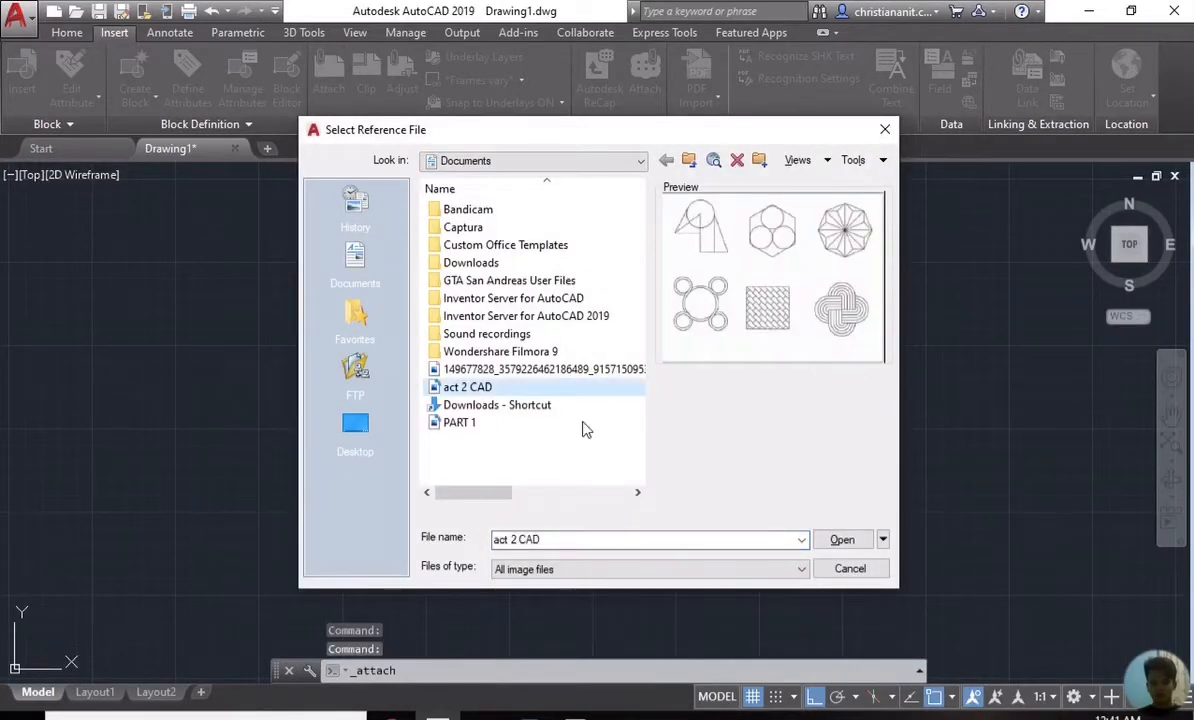
pyautogui.doubleClick(513, 389)
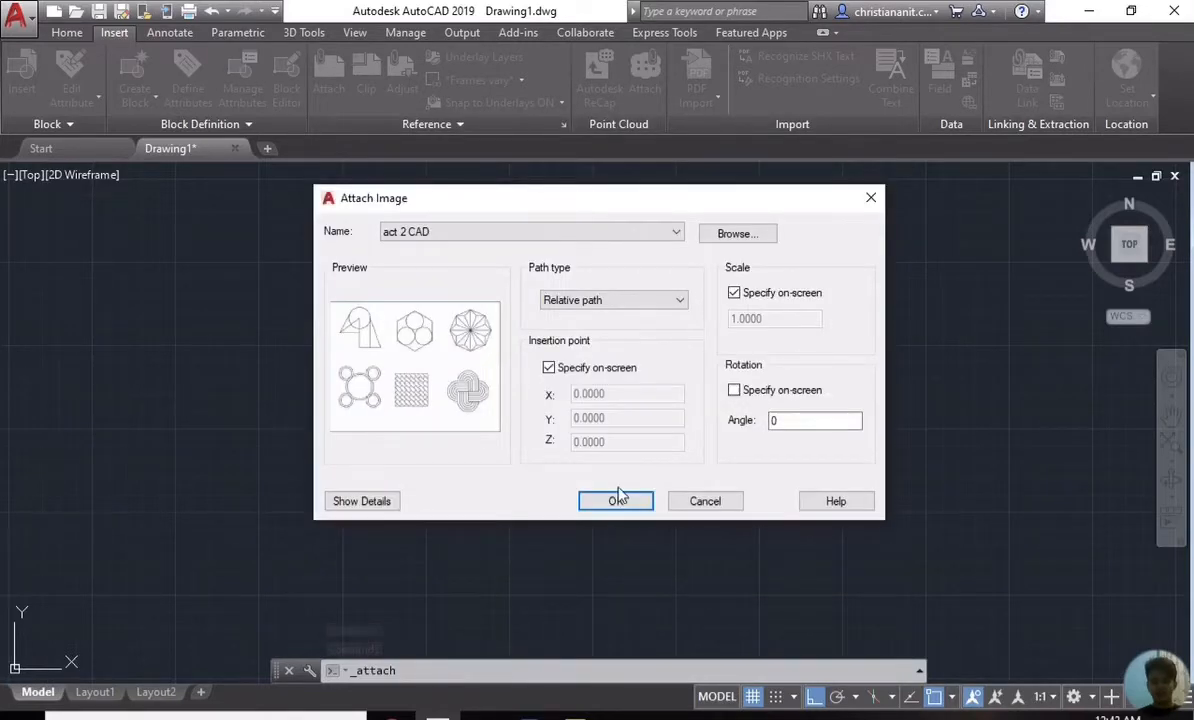
pyautogui.click(617, 500)
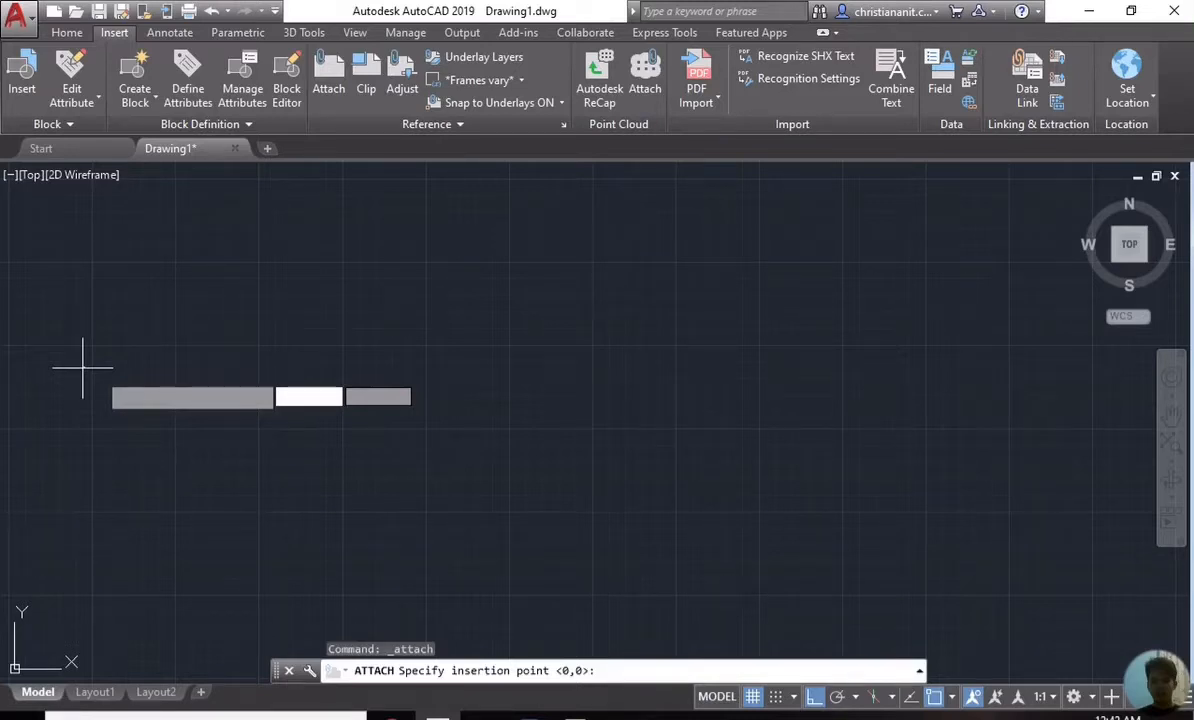
pyautogui.click(121, 255)
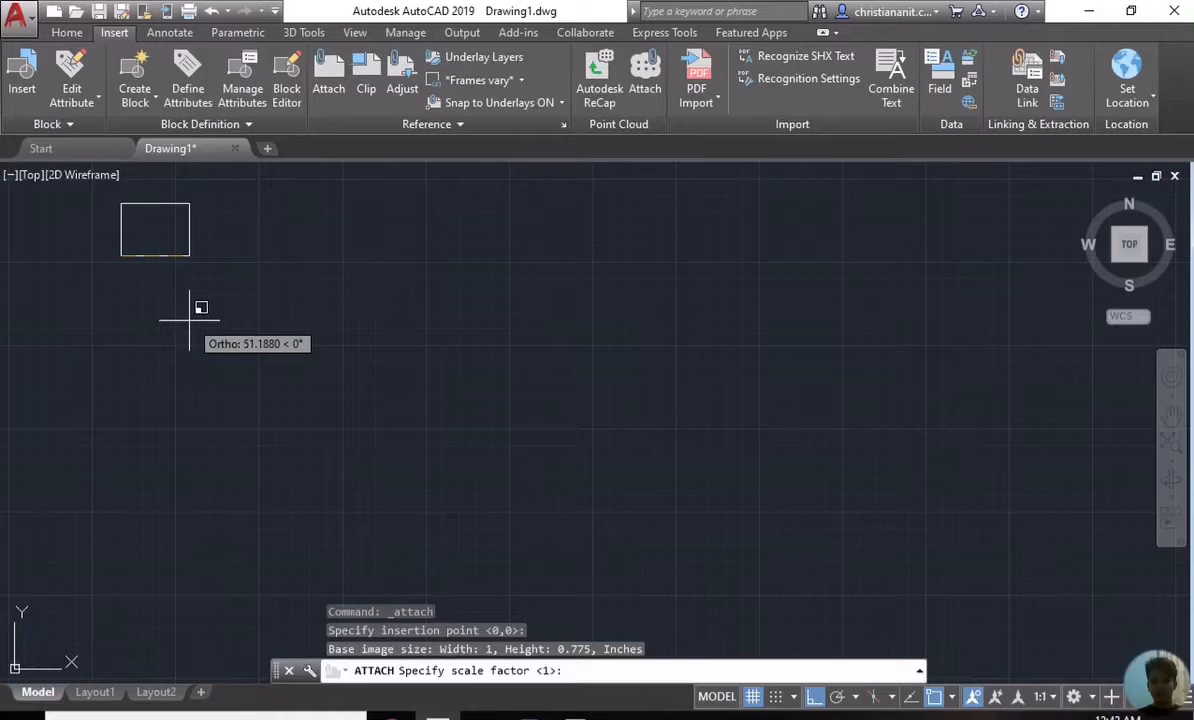
pyautogui.click(189, 320)
# Step: Examine the six geometric figures in the attached reference image
pyautogui.scroll(2, 155, 223)
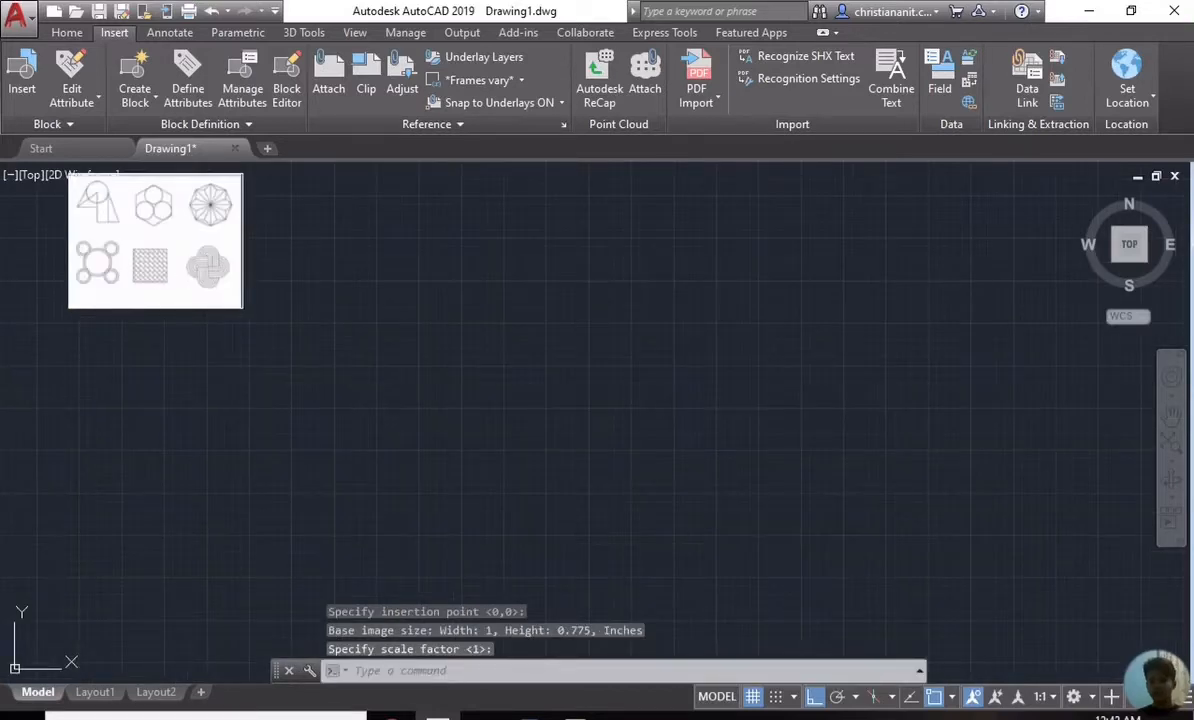
pyautogui.scroll(-2, 153, 220)
pyautogui.scroll(2, 127, 232)
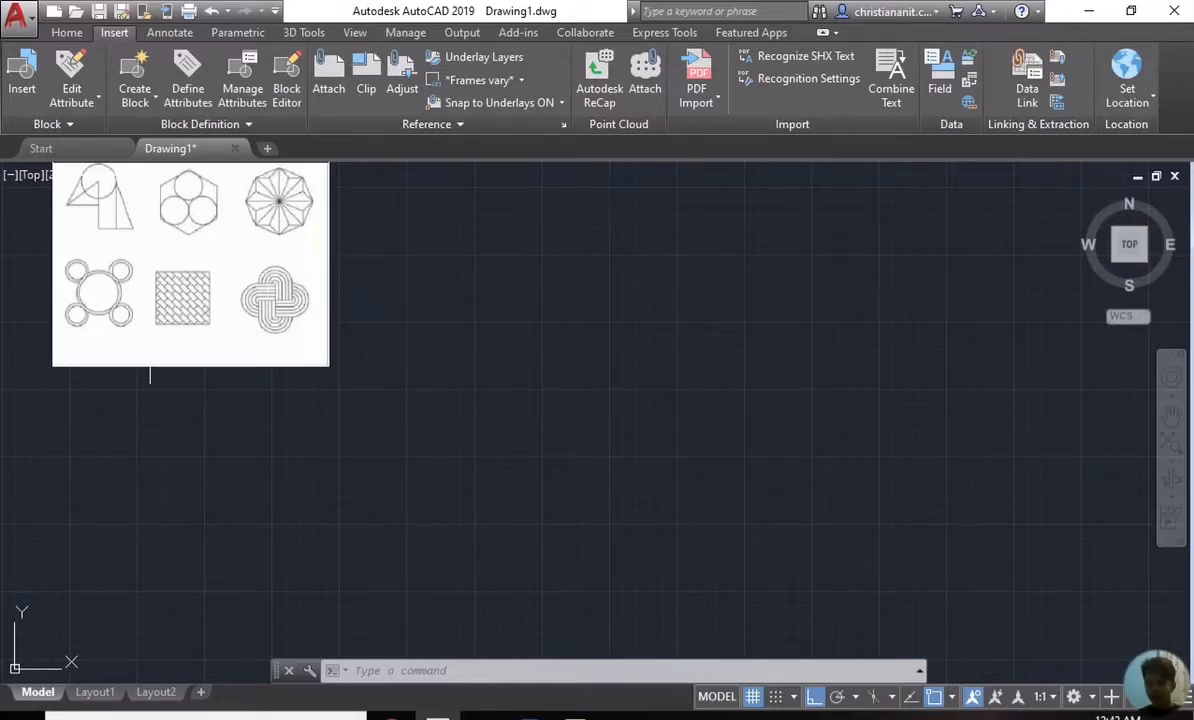
pyautogui.scroll(4, 49, 321)
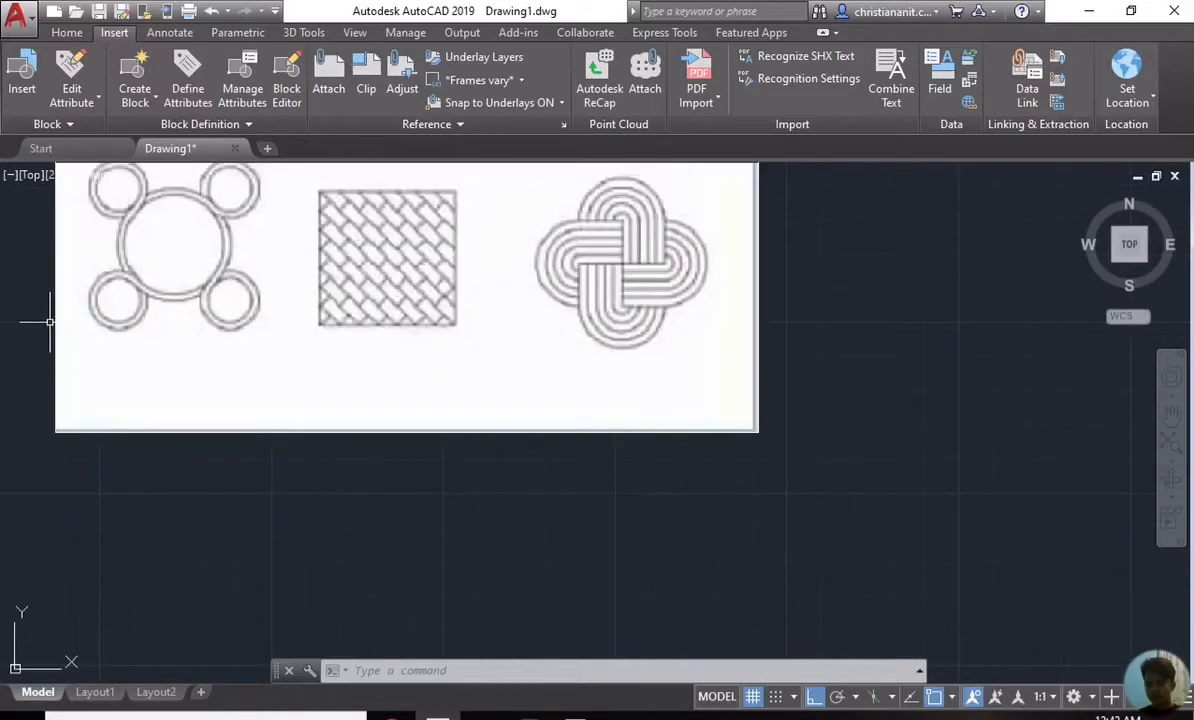
pyautogui.scroll(-4, 112, 305)
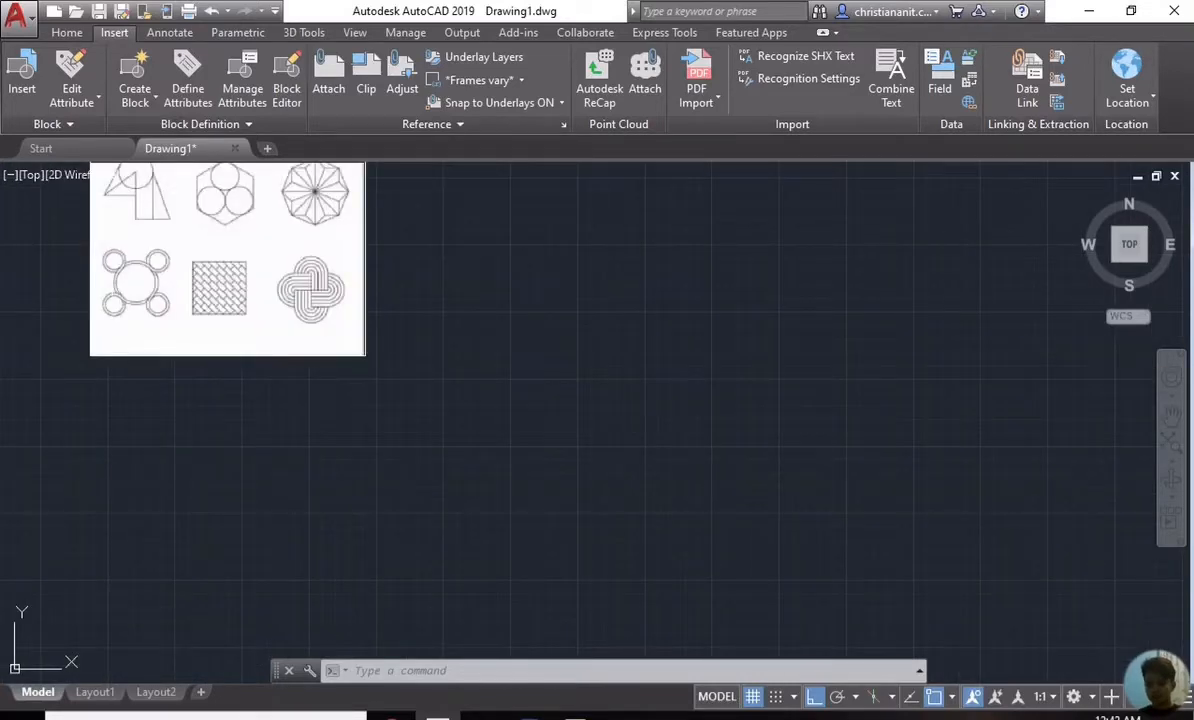
pyautogui.scroll(-2, 329, 229)
pyautogui.scroll(2, 272, 233)
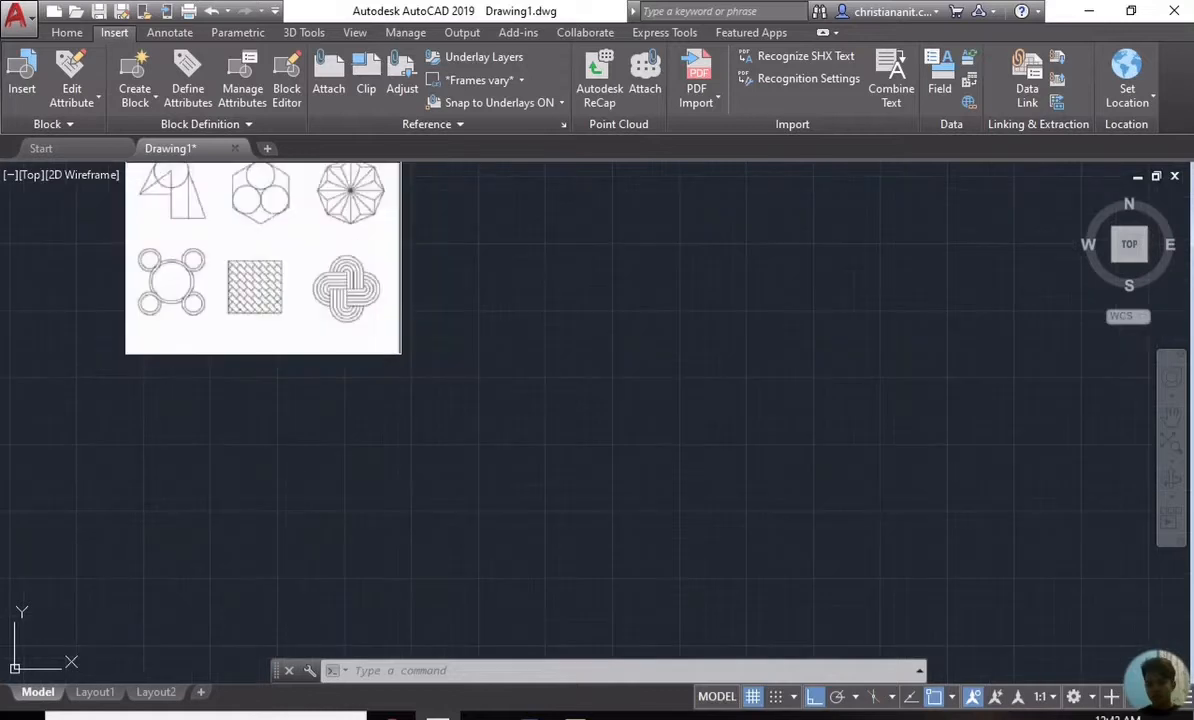
pyautogui.scroll(-2, 245, 319)
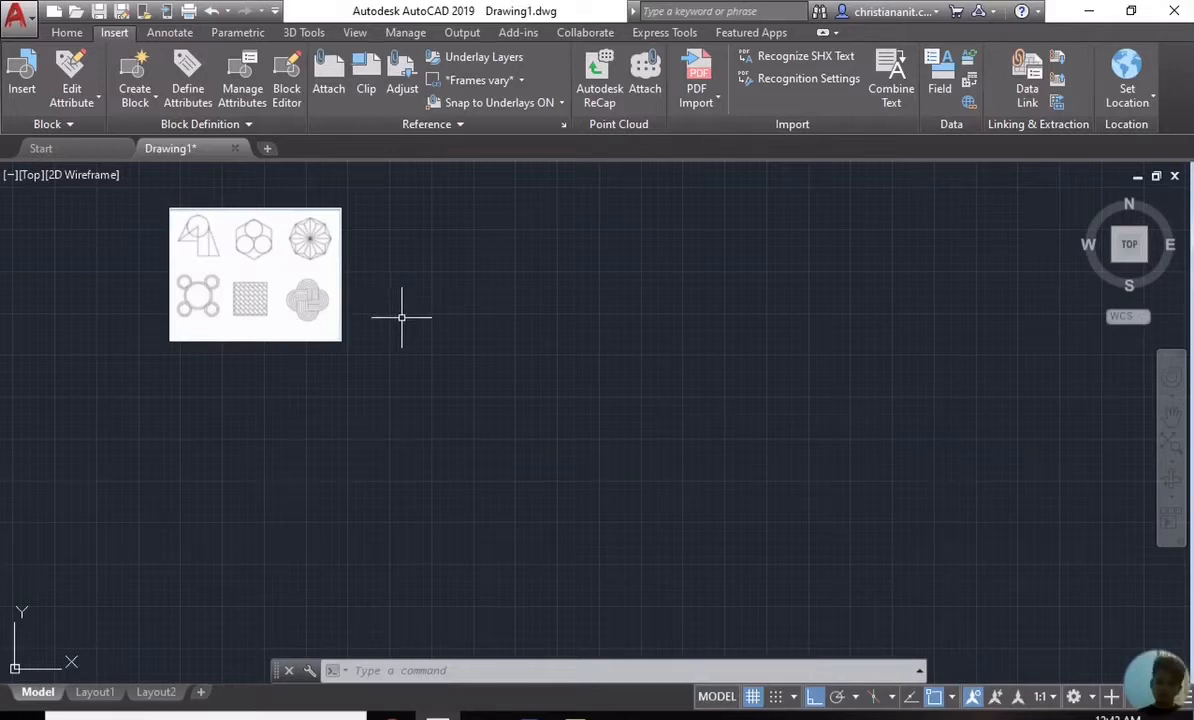
# Step: Draw a circle with a radius of 40 beside the reference image
pyautogui.write('c')
pyautogui.press('Return')
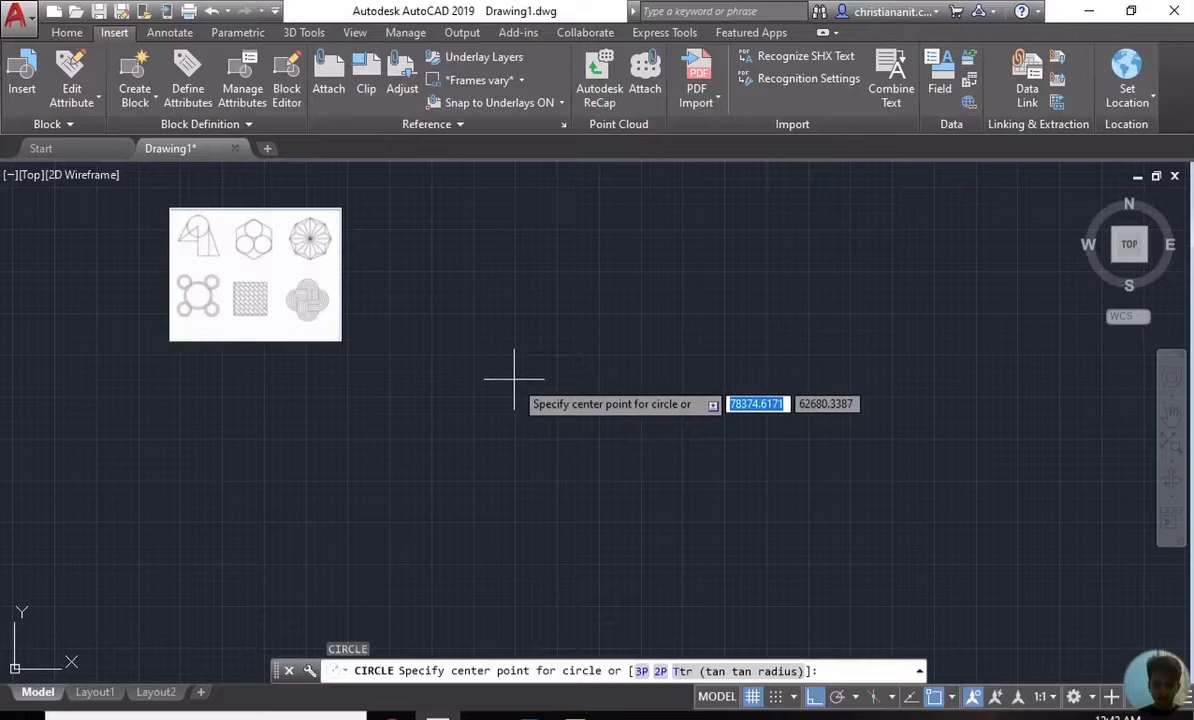
pyautogui.click(514, 334)
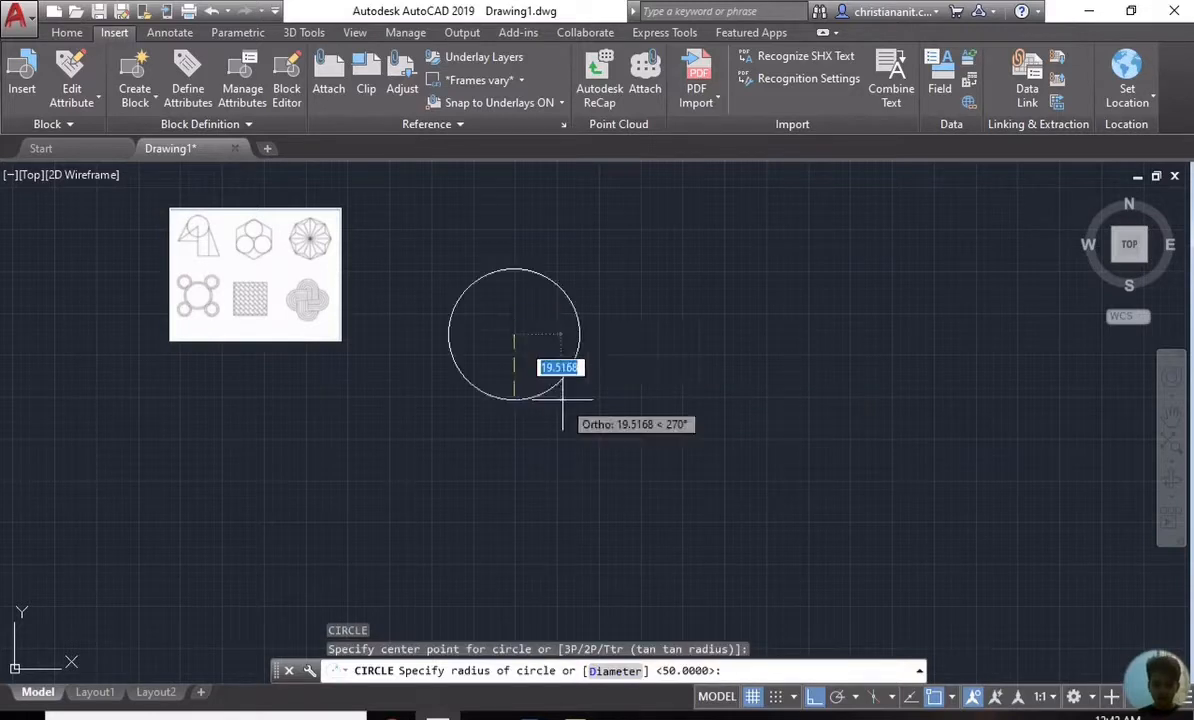
pyautogui.write('4')
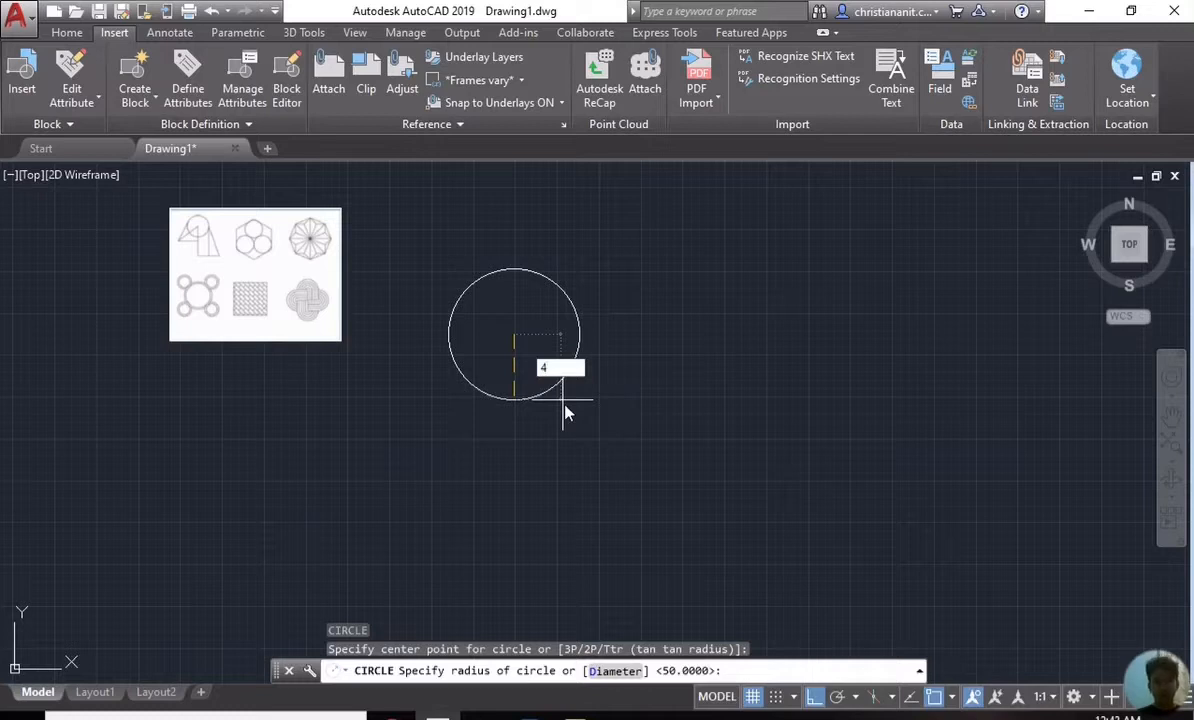
pyautogui.write('0')
pyautogui.press('Return')
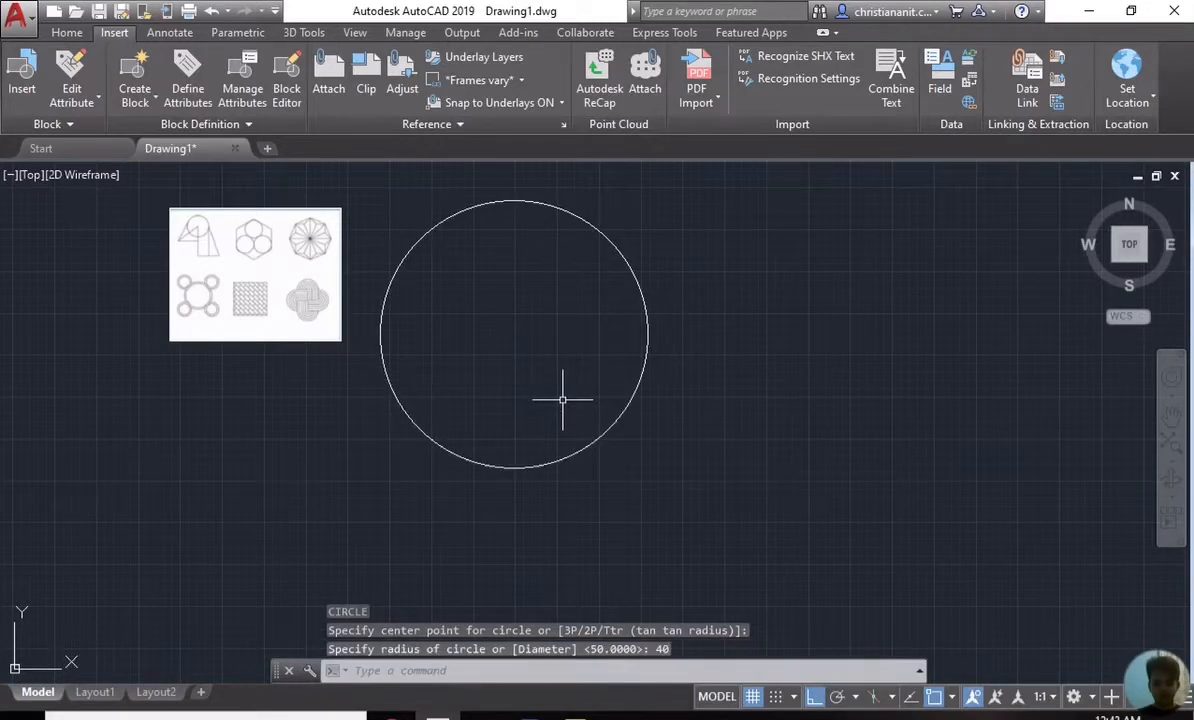
# Step: Start a polyline at the circle's centre, run its first segment horizontally to the circle's left quadrant, and turn ortho mode off
pyautogui.scroll(-2, 465, 376)
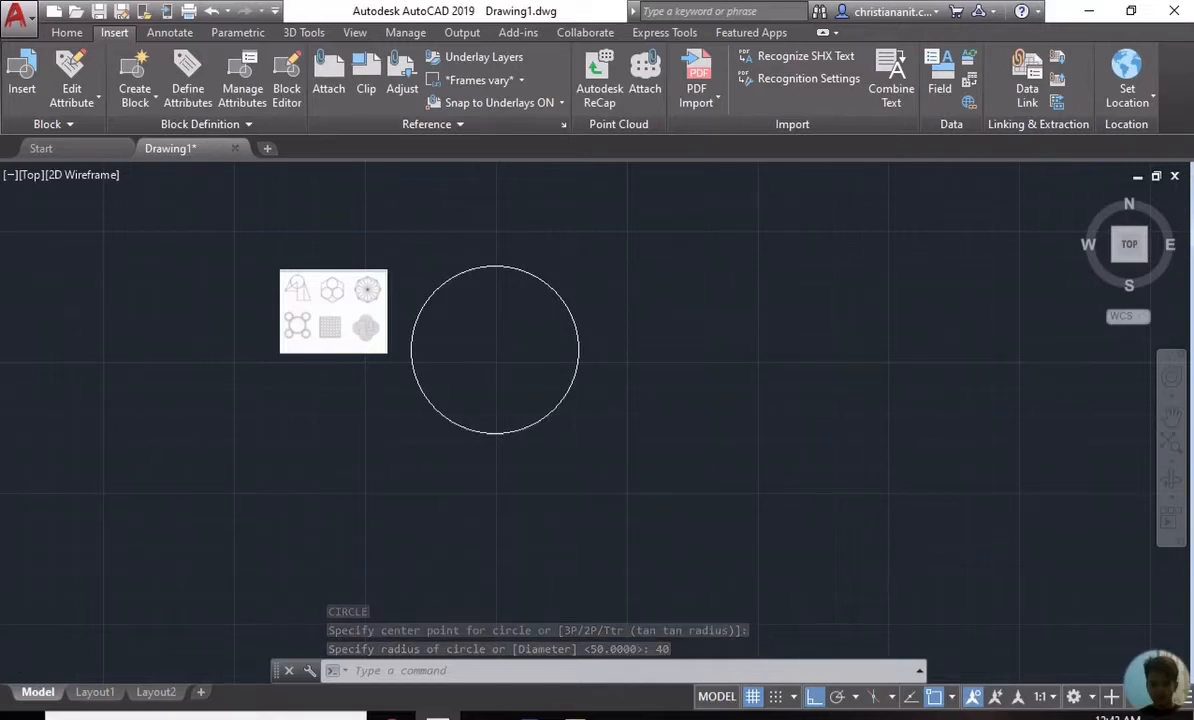
pyautogui.scroll(4, 328, 332)
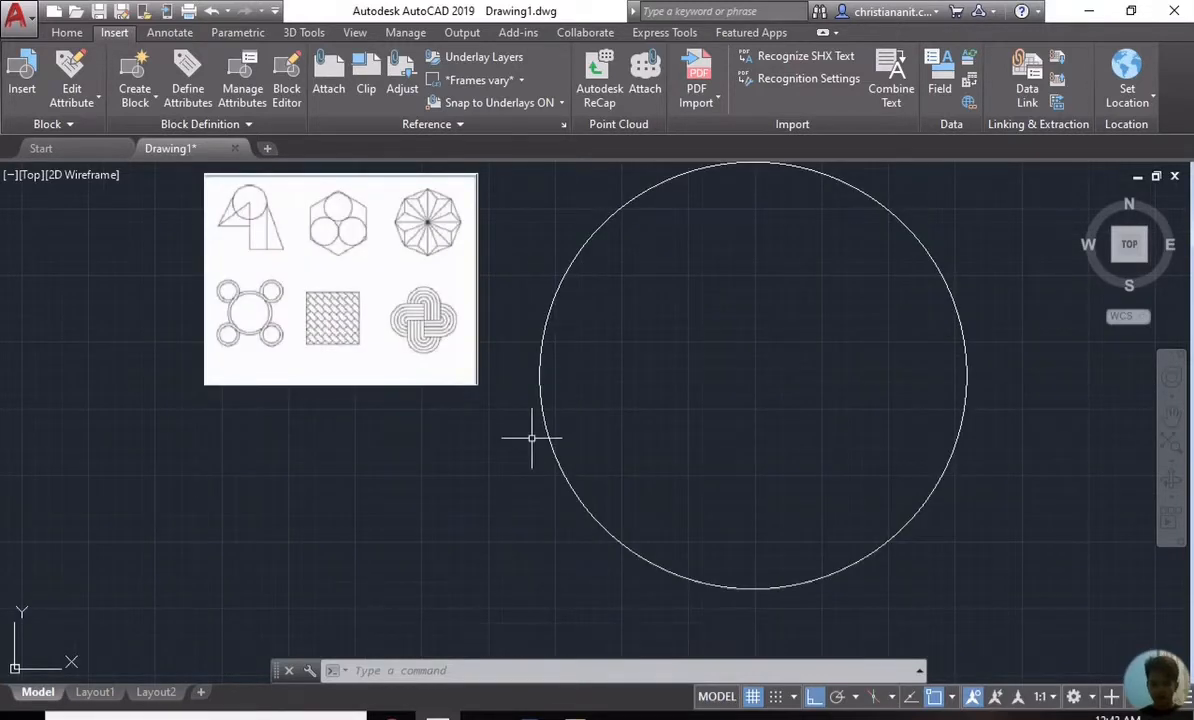
pyautogui.write('PLI')
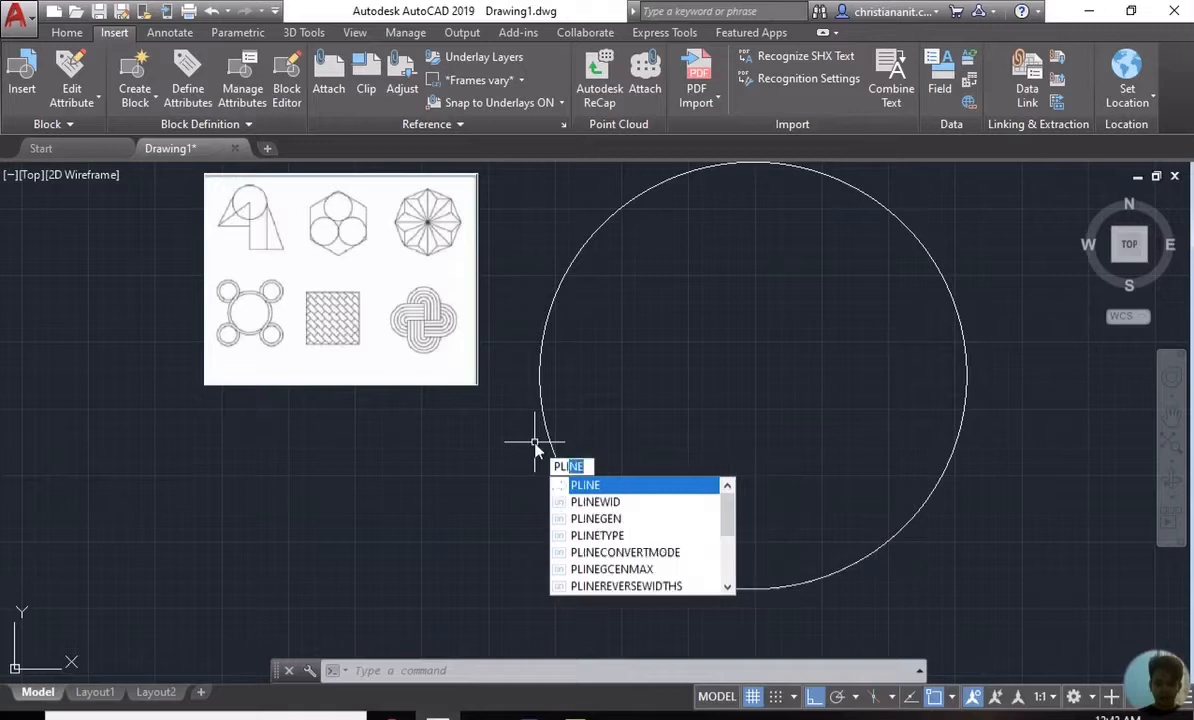
pyautogui.press('Return')
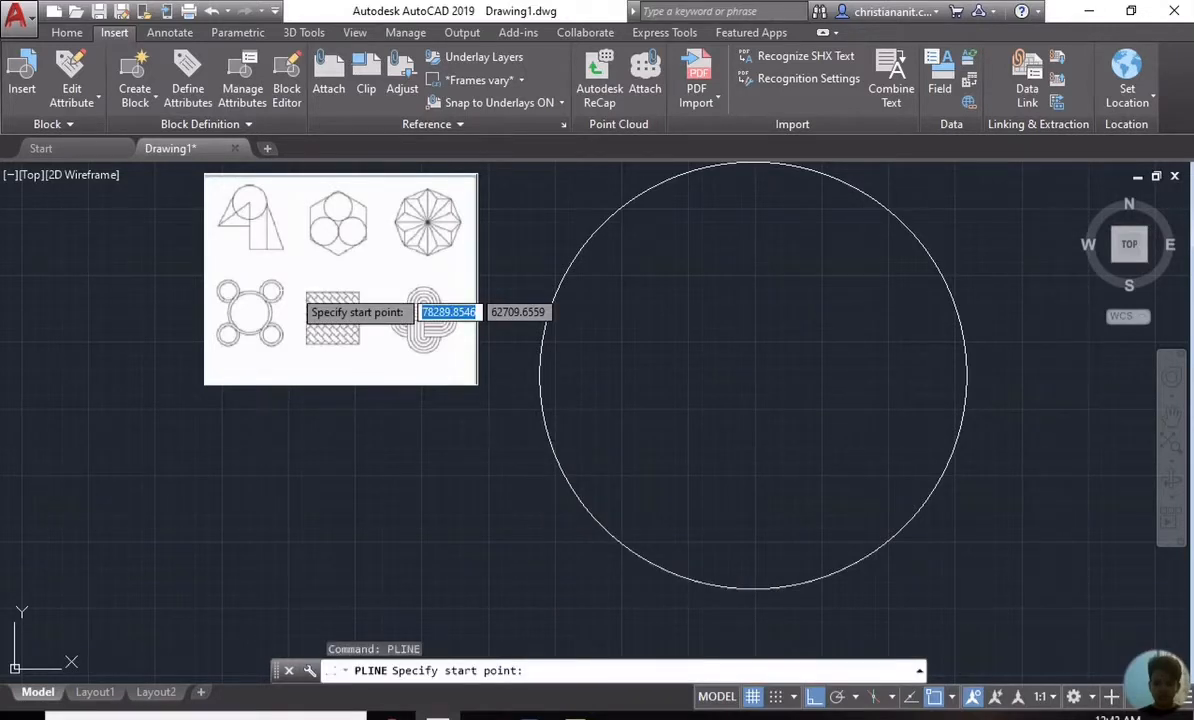
pyautogui.click(753, 375)
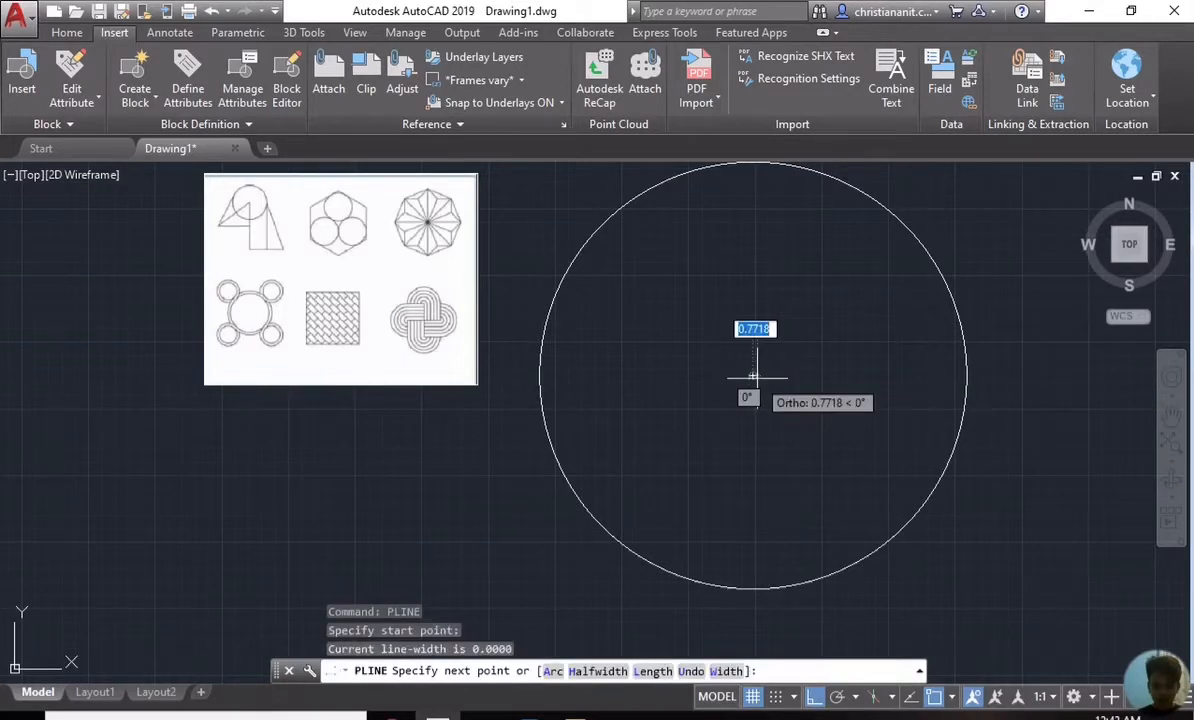
pyautogui.click(540, 383)
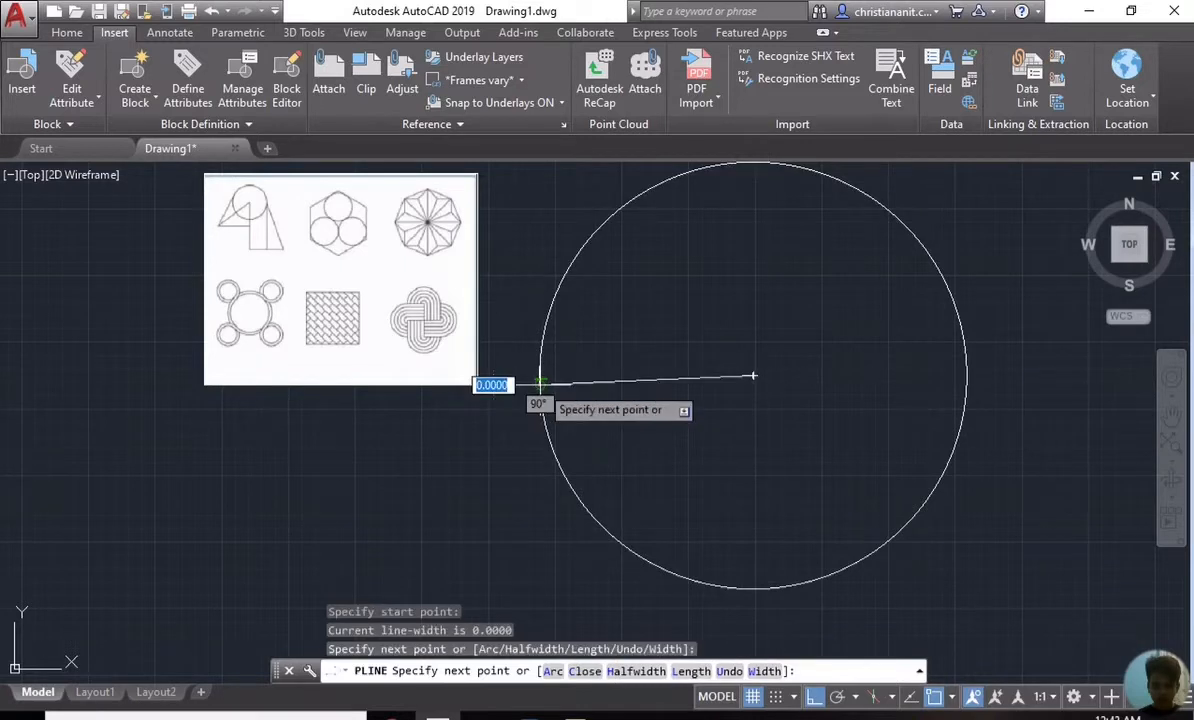
pyautogui.hotkey('ctrl', 'z')
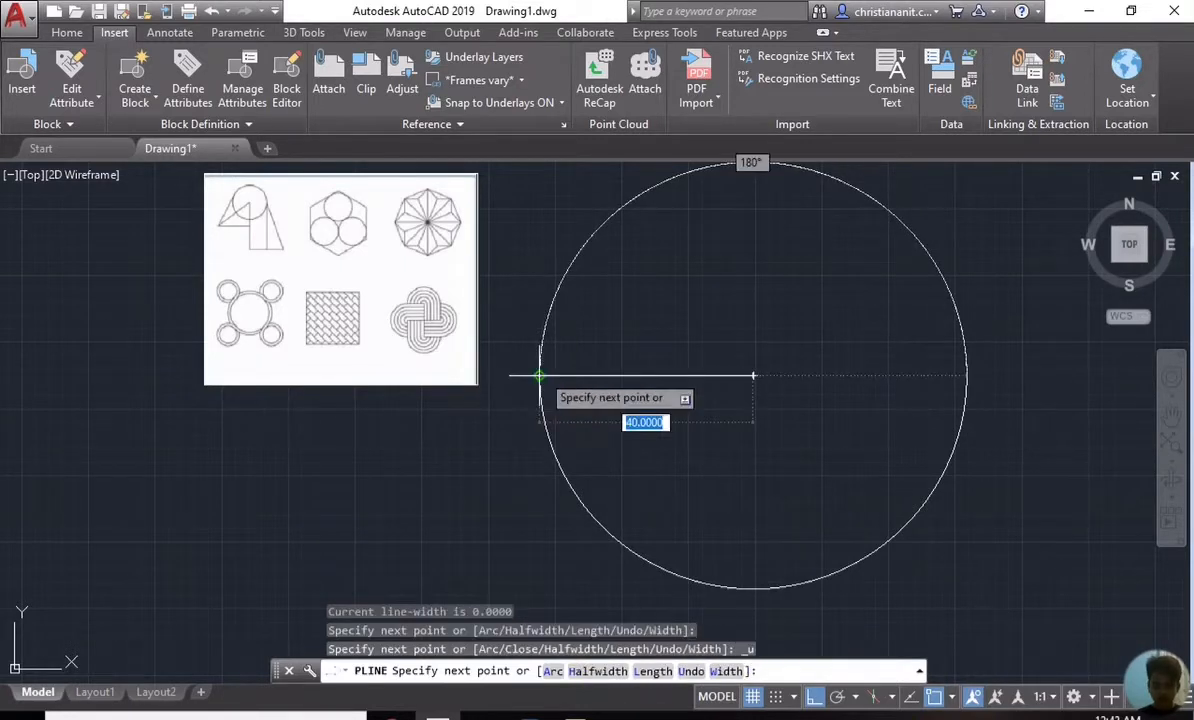
pyautogui.press('F8')
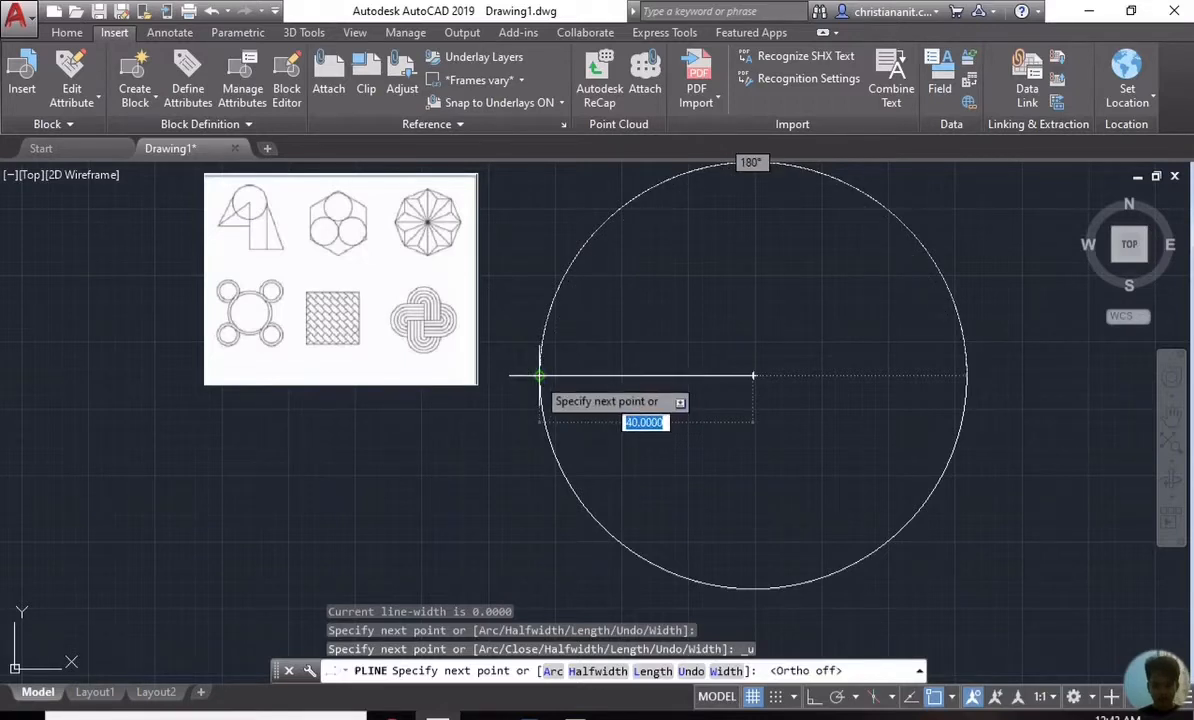
# Step: Add a 70-unit polyline segment sloping down and left from the circle's left quadrant at an angle of 120°
pyautogui.scroll(-2, 472, 548)
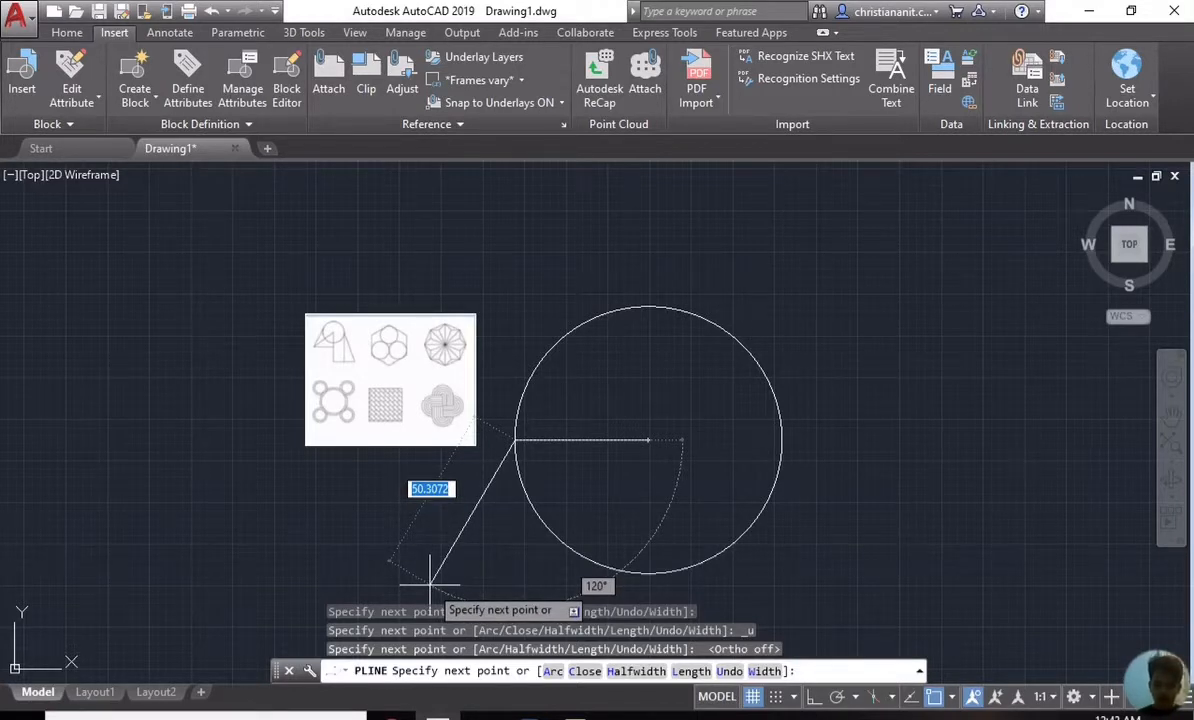
pyautogui.write('70')
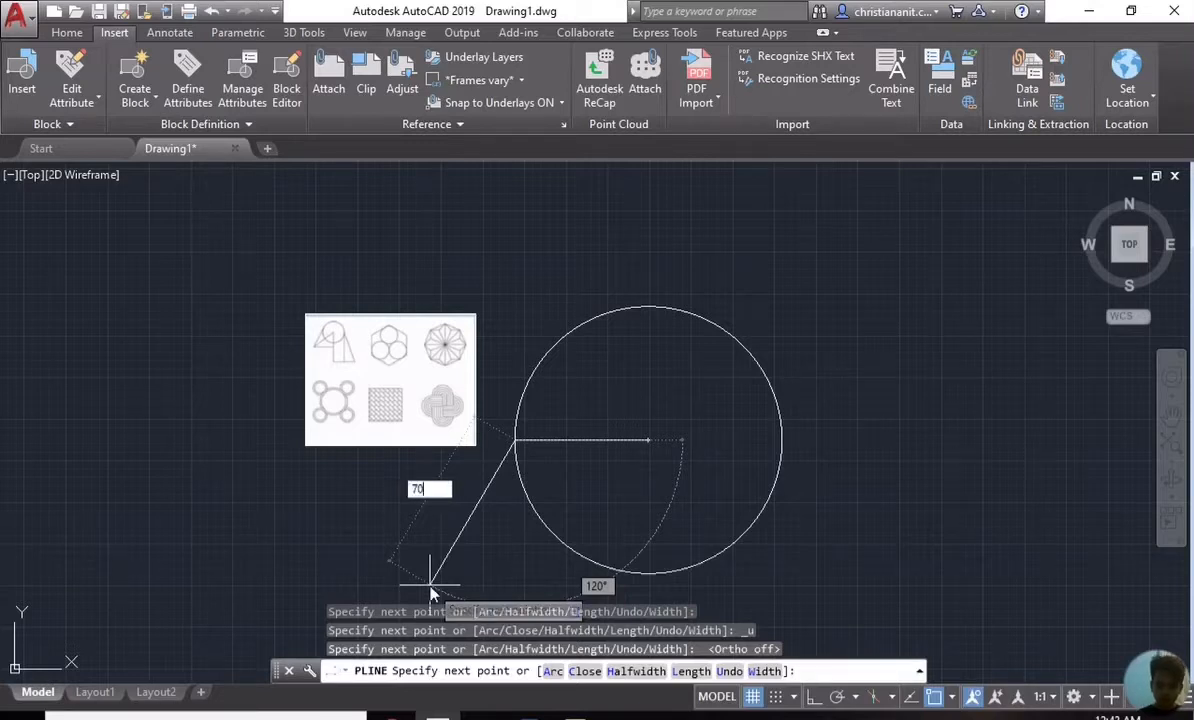
pyautogui.press('Tab')
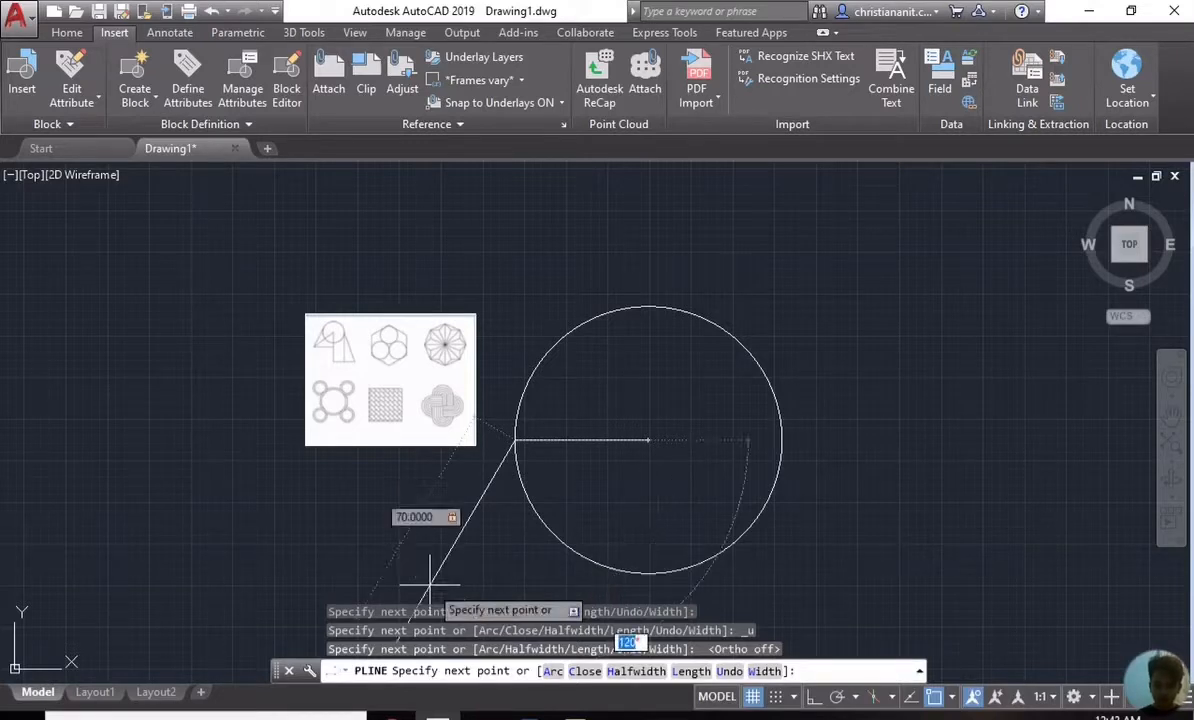
pyautogui.write('120')
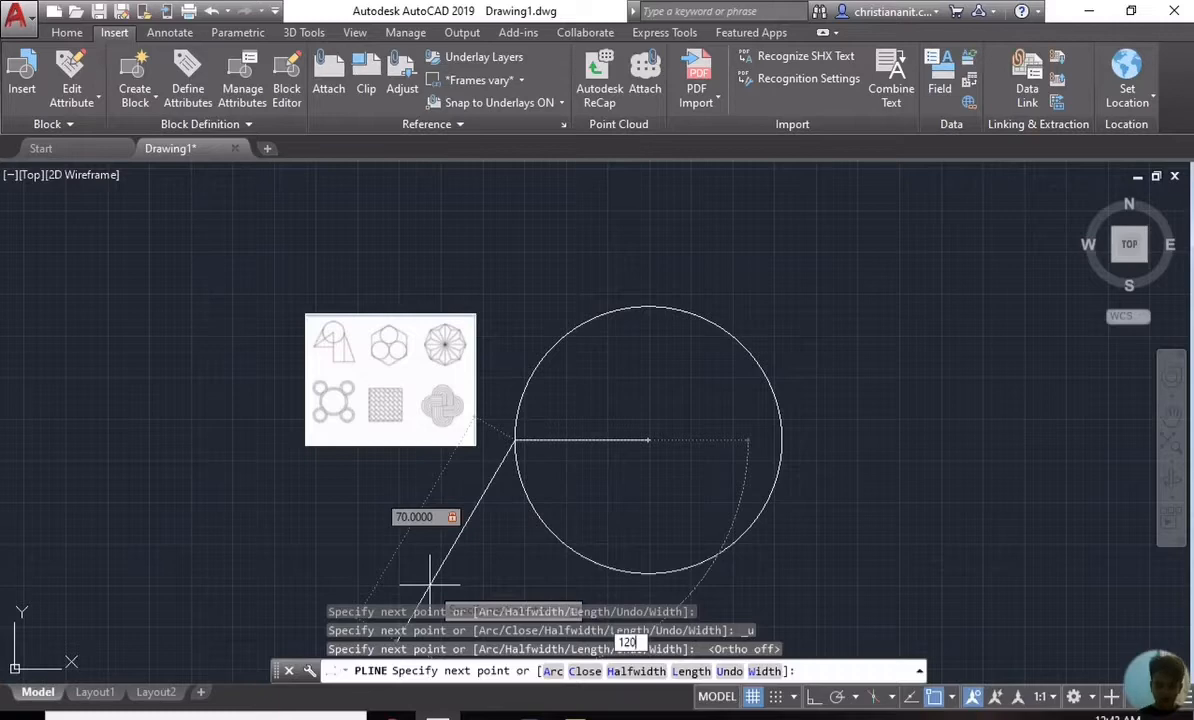
pyautogui.press('Return')
# Step: Continue the polyline from the lower end of the sloping segment back to the circle's centre
pyautogui.scroll(-6, 460, 575)
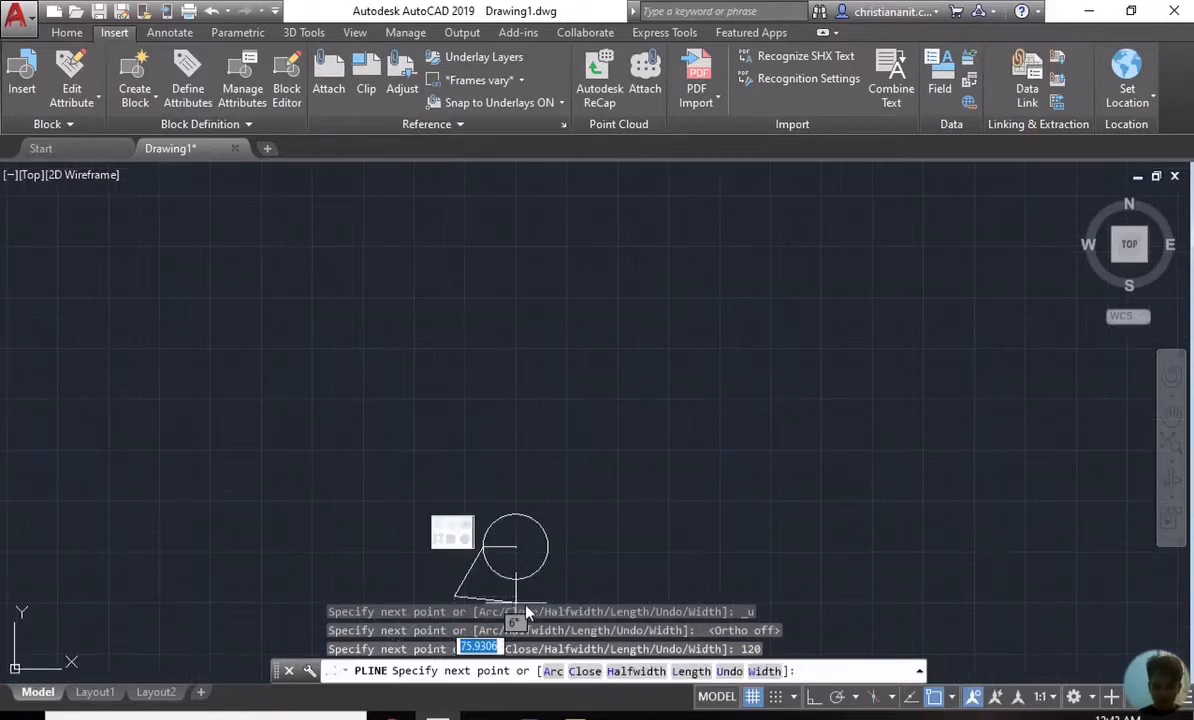
pyautogui.scroll(3, 528, 601)
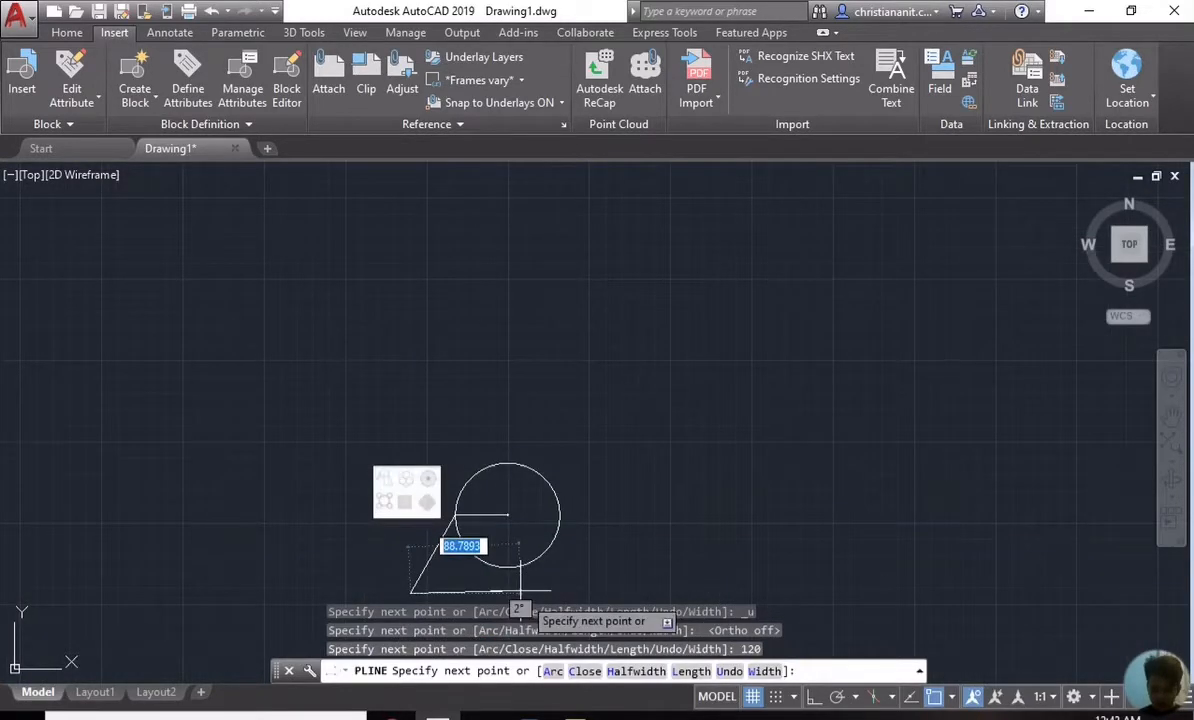
pyautogui.click(508, 515)
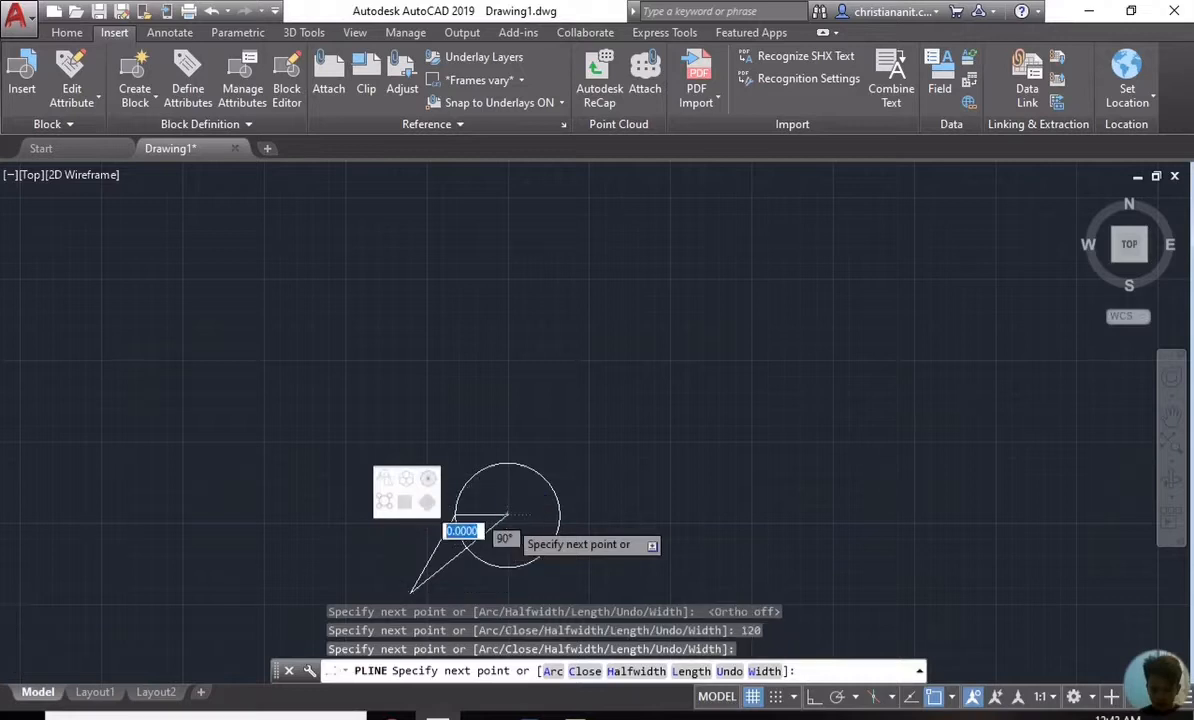
# Step: Turn ortho mode on and continue the polyline 100 units straight down from the circle's centre
pyautogui.scroll(-3, 508, 515)
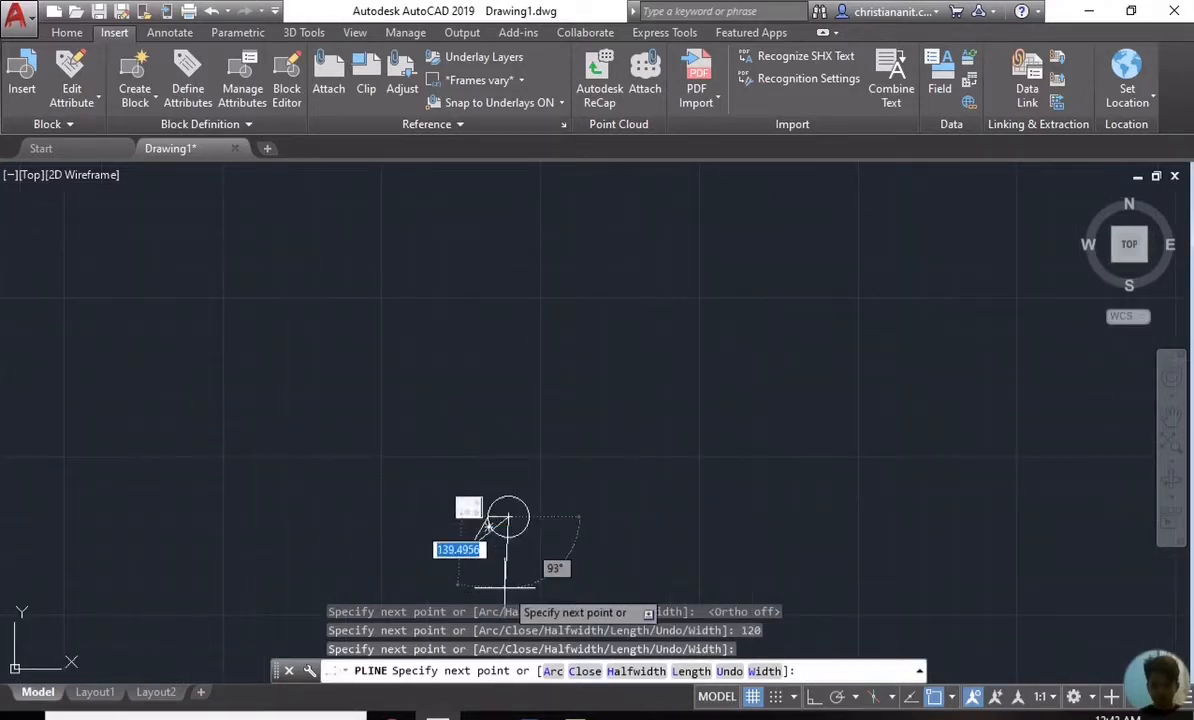
pyautogui.scroll(4, 505, 590)
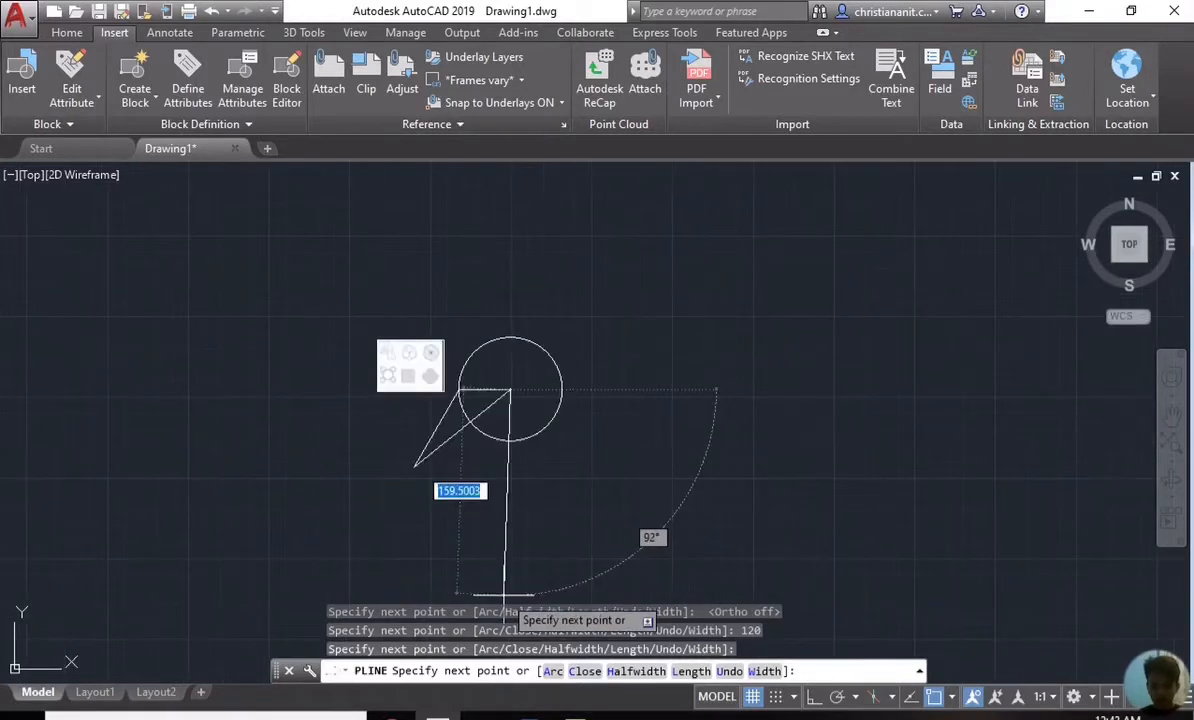
pyautogui.press('F8')
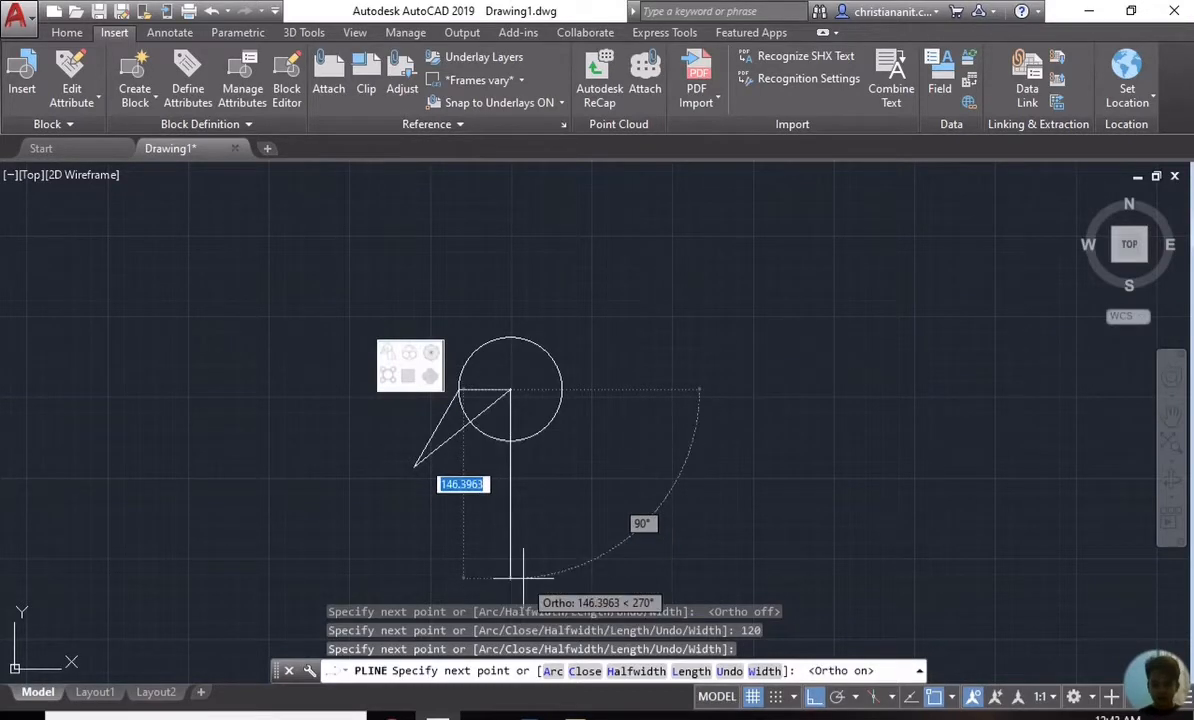
pyautogui.write('100')
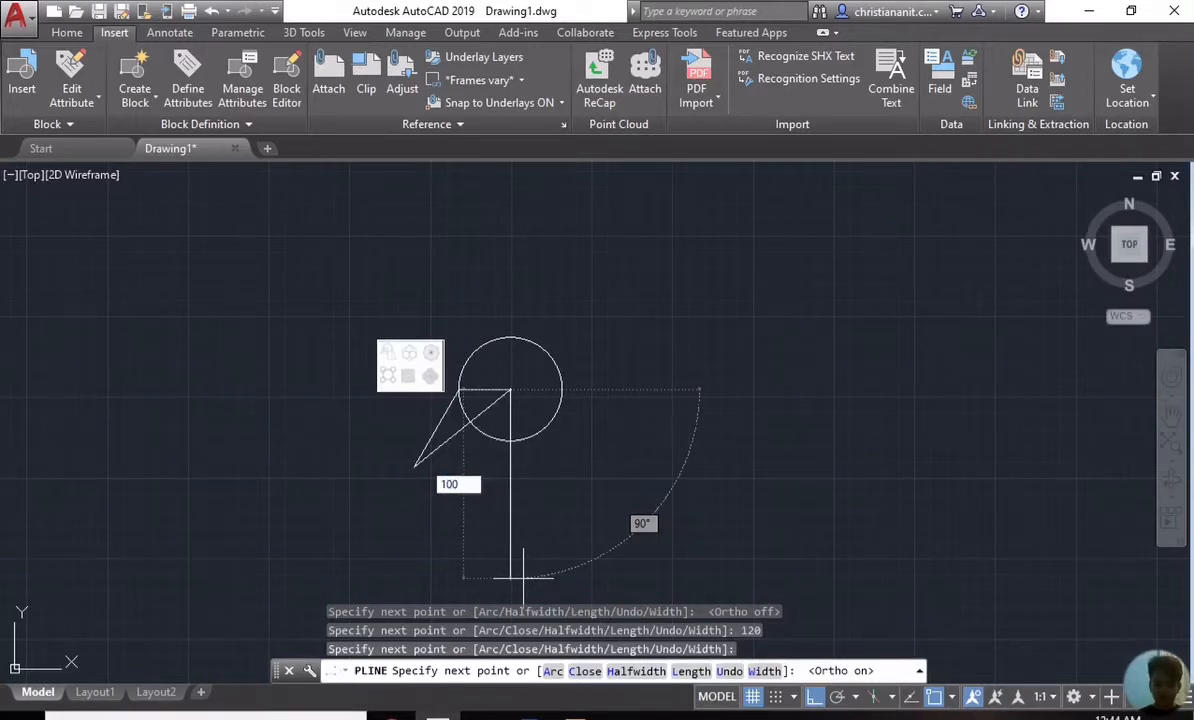
pyautogui.press('Return')
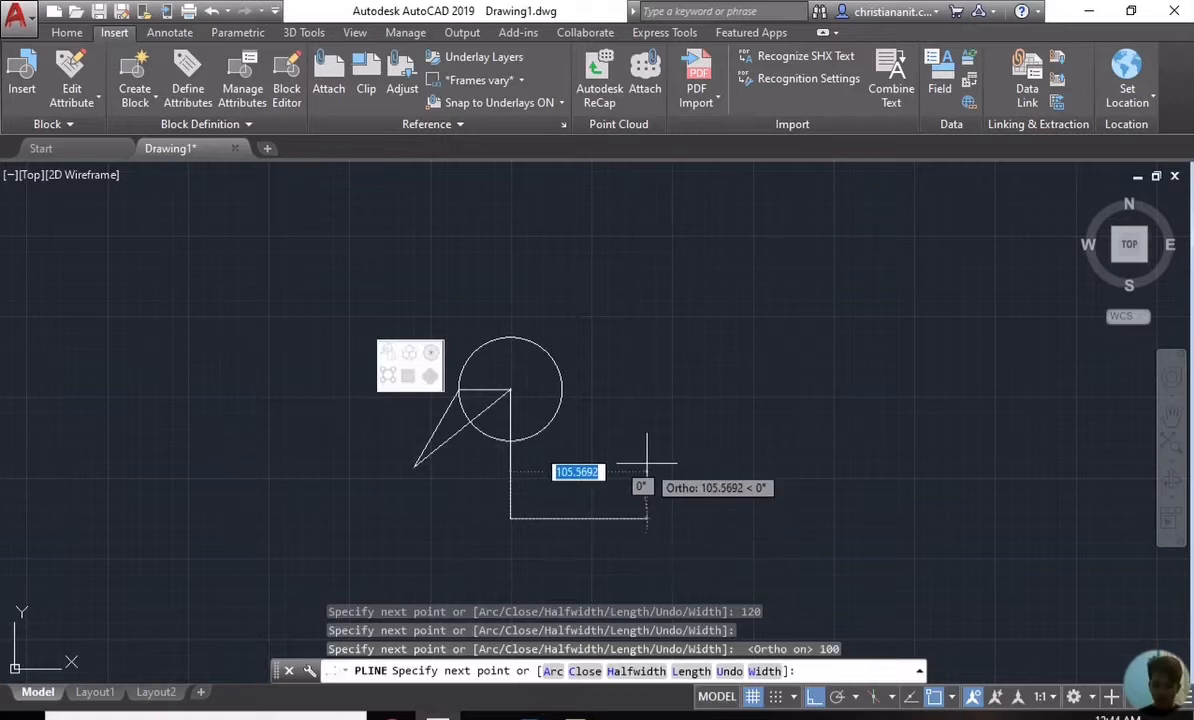
# Step: Continue the polyline 40 units horizontally to the right and straight up to the circle's right quadrant
pyautogui.write('40')
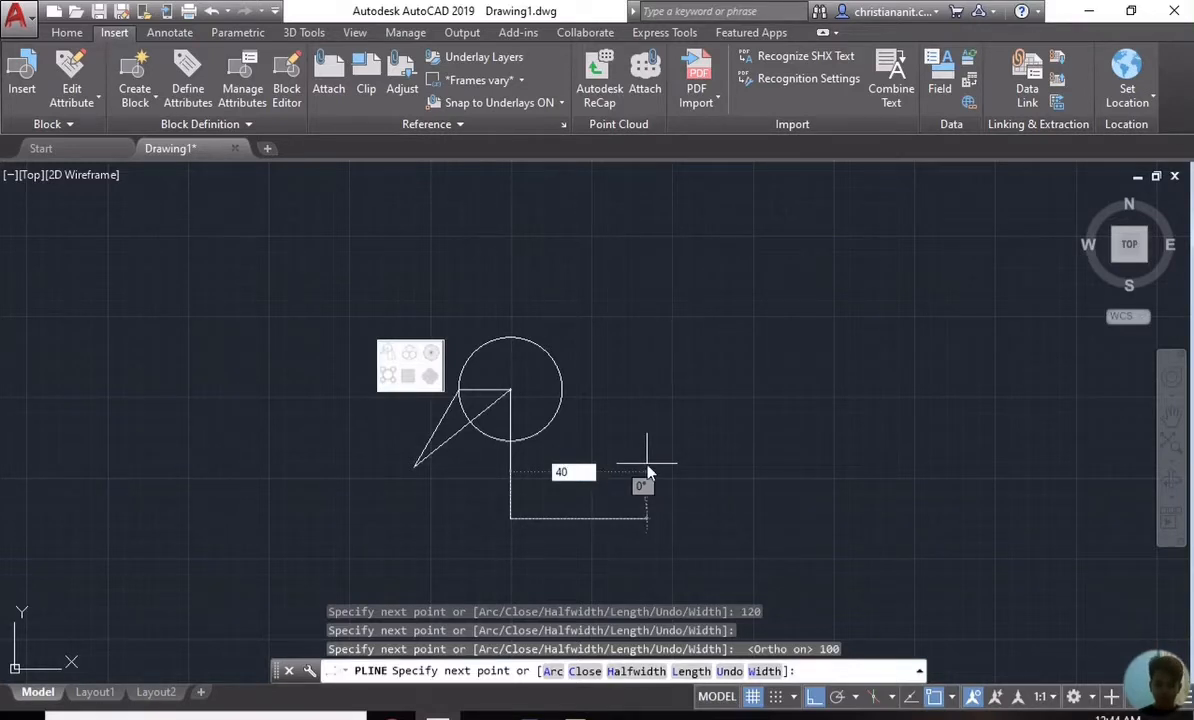
pyautogui.press('Return')
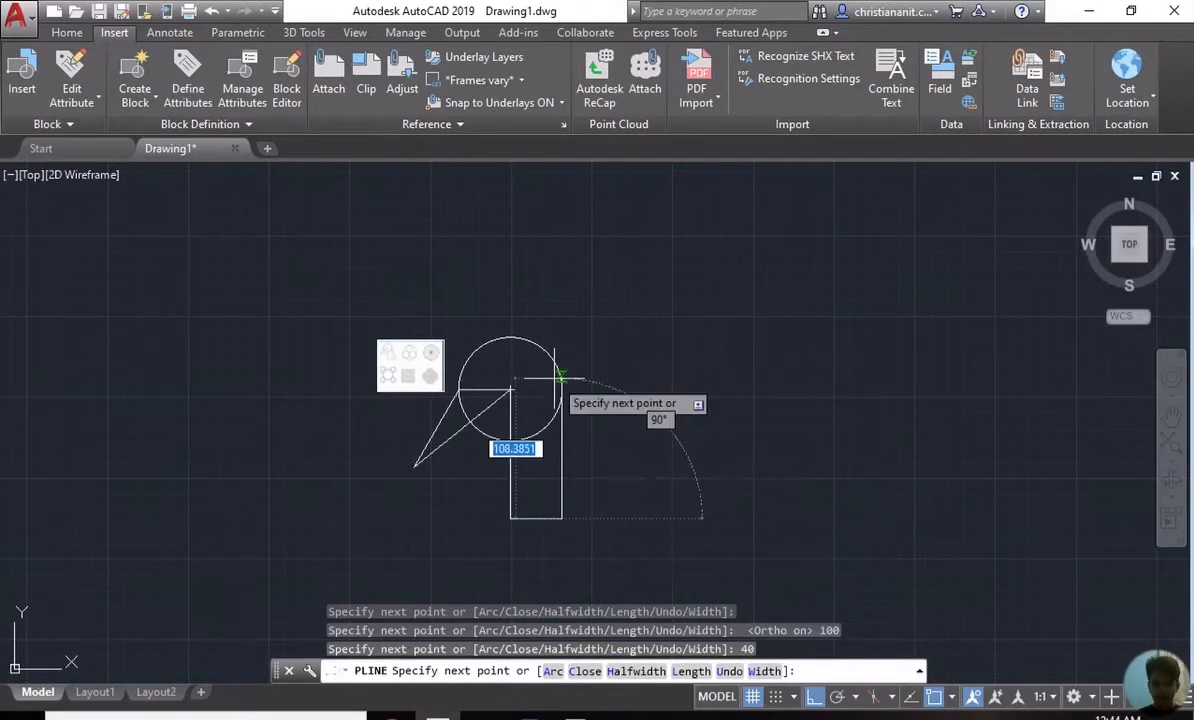
pyautogui.click(562, 388)
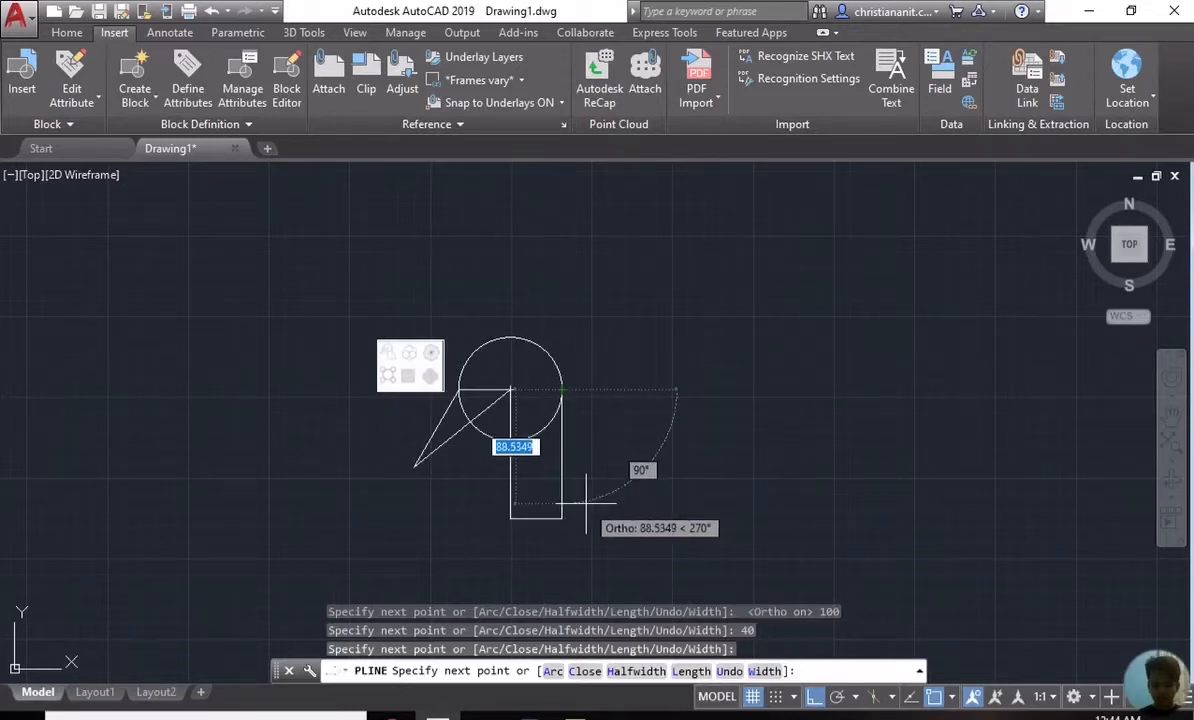
# Step: With ortho off, slope the polyline down to base level about 35 units right of the vertical's foot, return to that foot and finish
pyautogui.scroll(4, 586, 504)
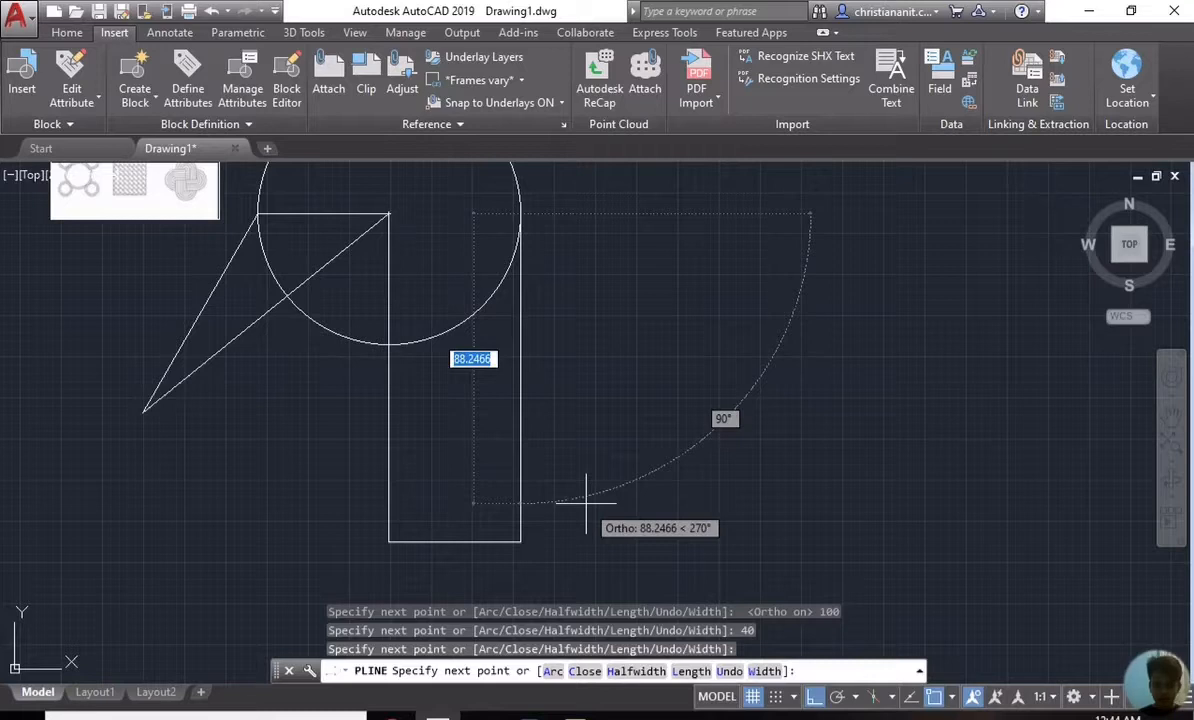
pyautogui.press('F8')
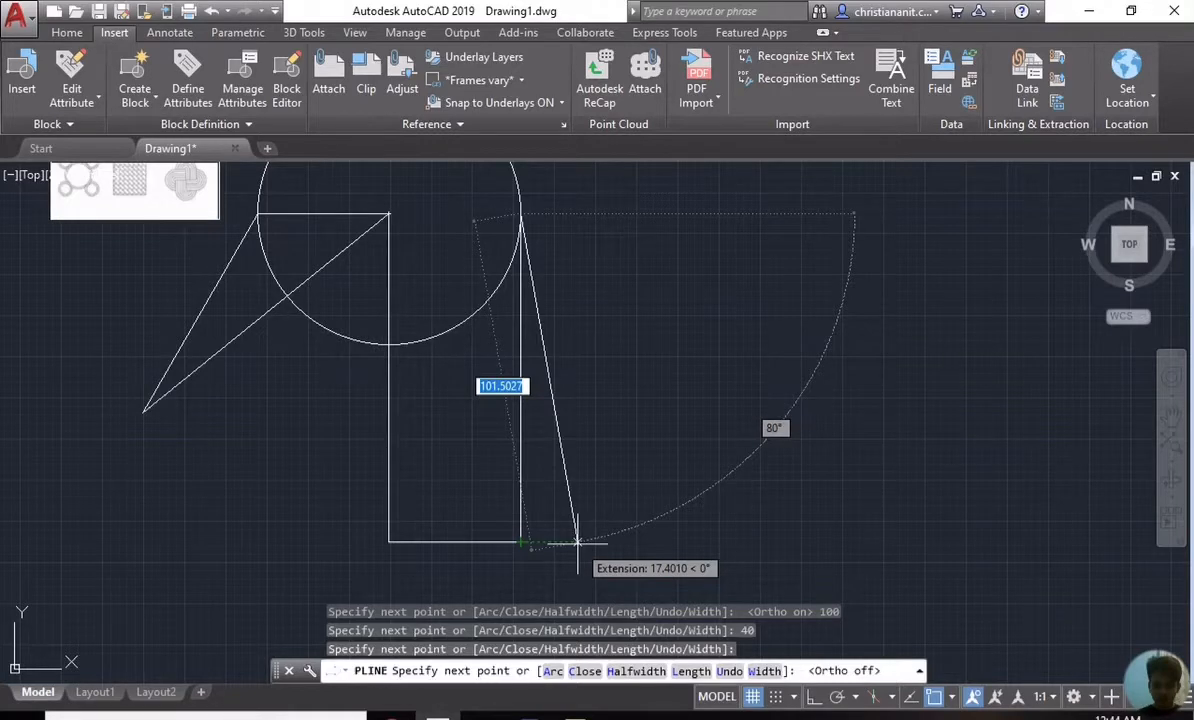
pyautogui.click(640, 541)
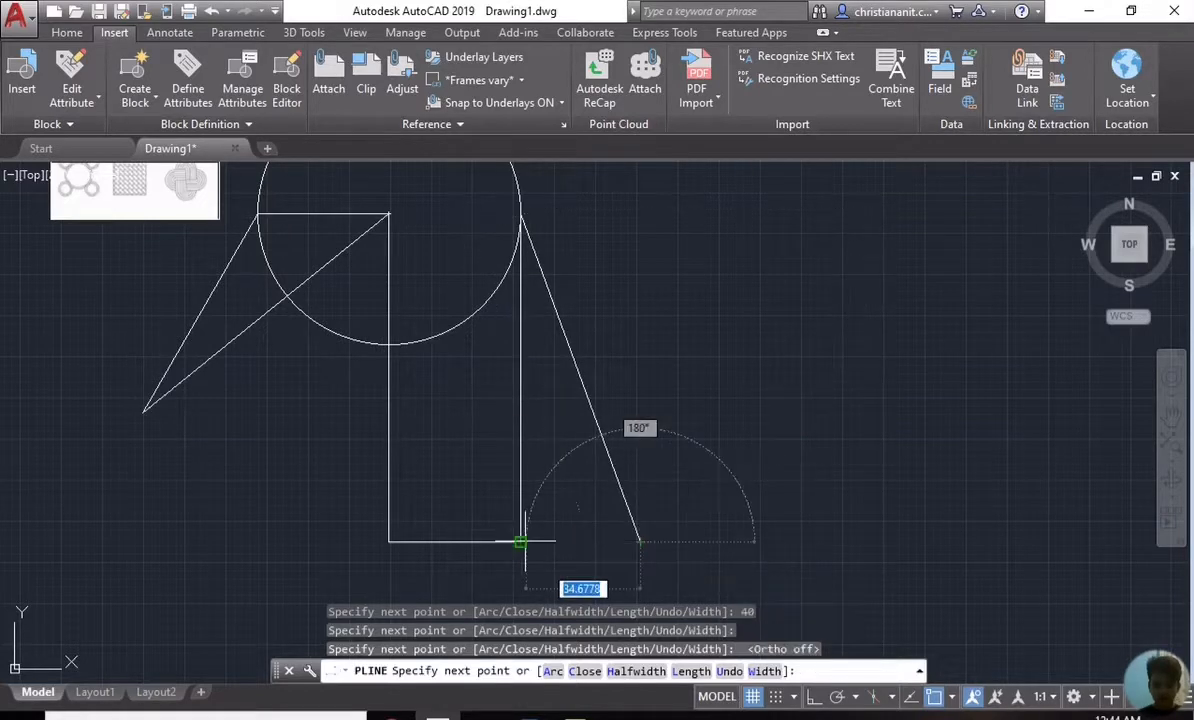
pyautogui.click(520, 541)
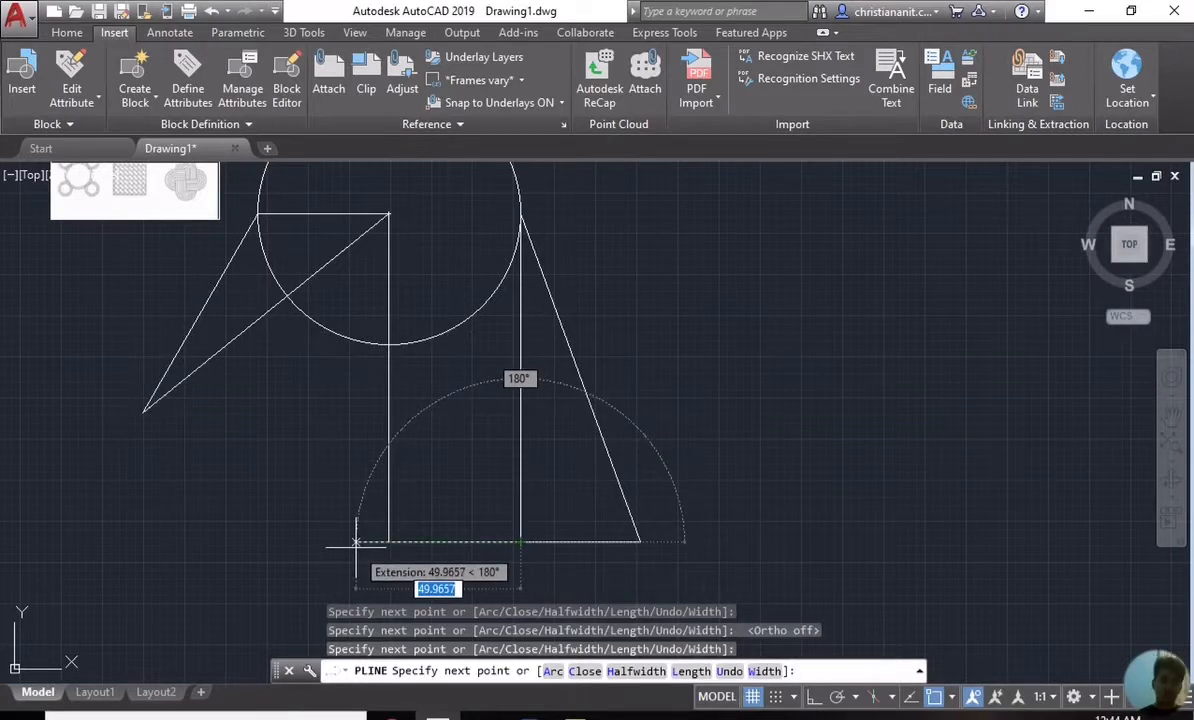
pyautogui.press('Return')
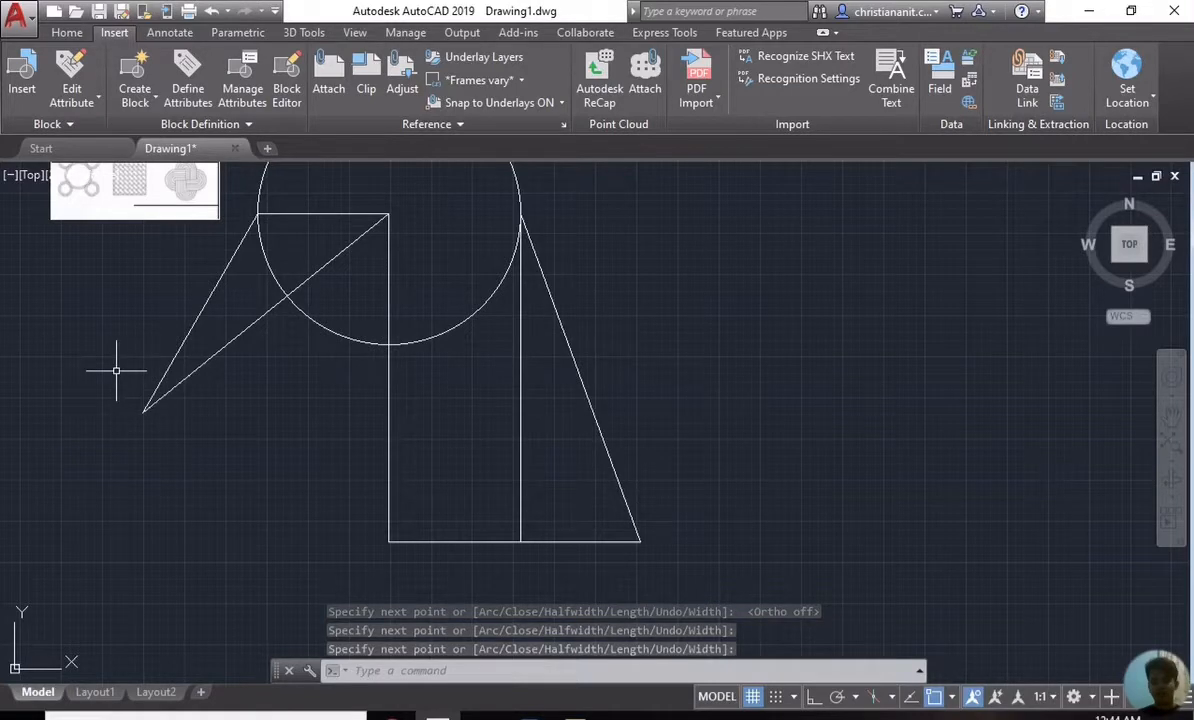
# Step: Draw a horizontal line from the lower-left tip of the slanted triangle to the vertical line below the circle's centre, with ortho on
pyautogui.scroll(-2, 137, 404)
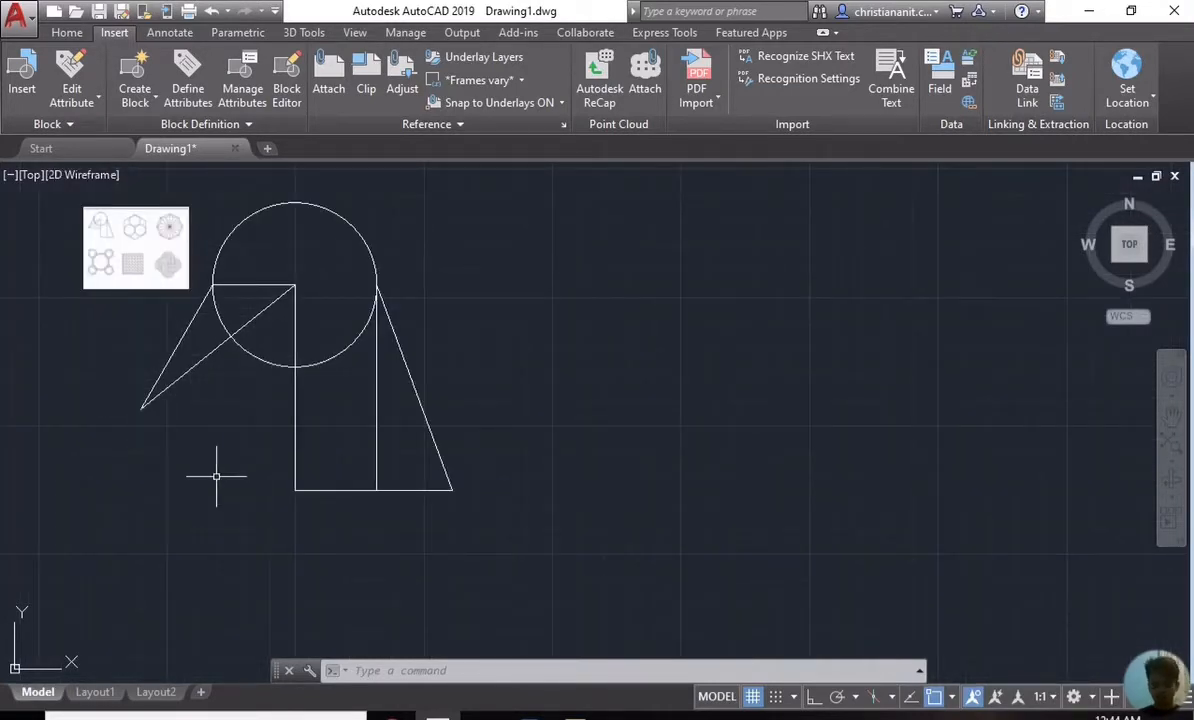
pyautogui.write('l')
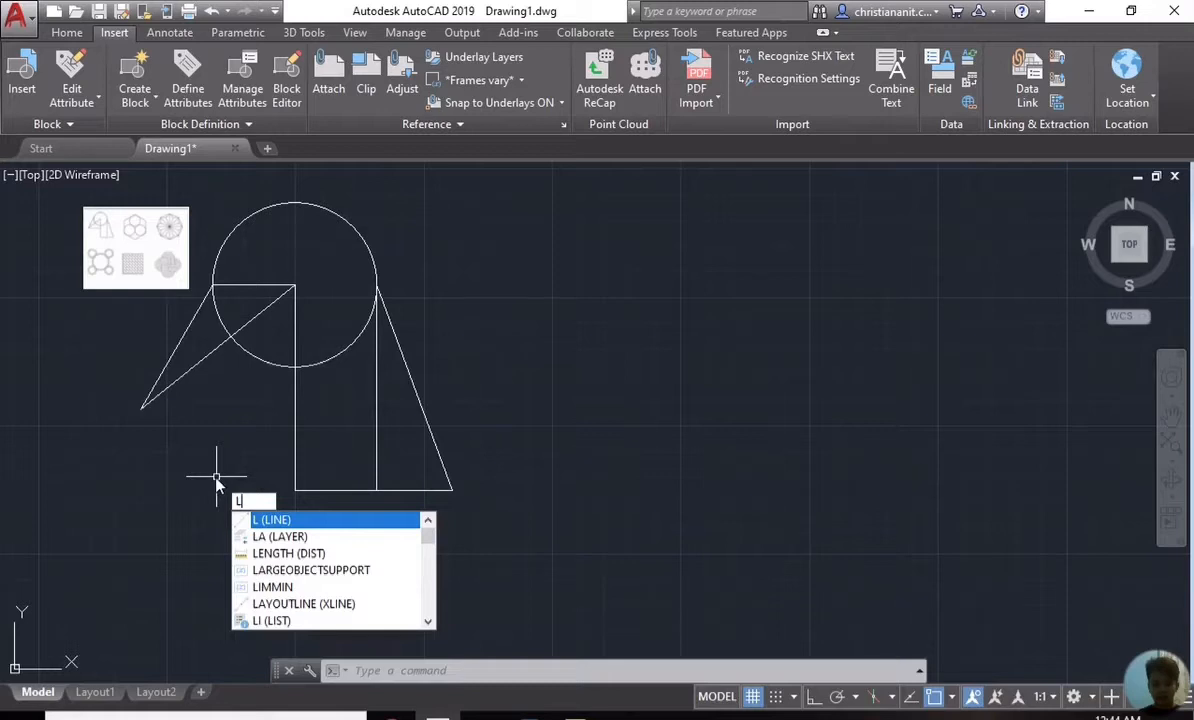
pyautogui.press('Return')
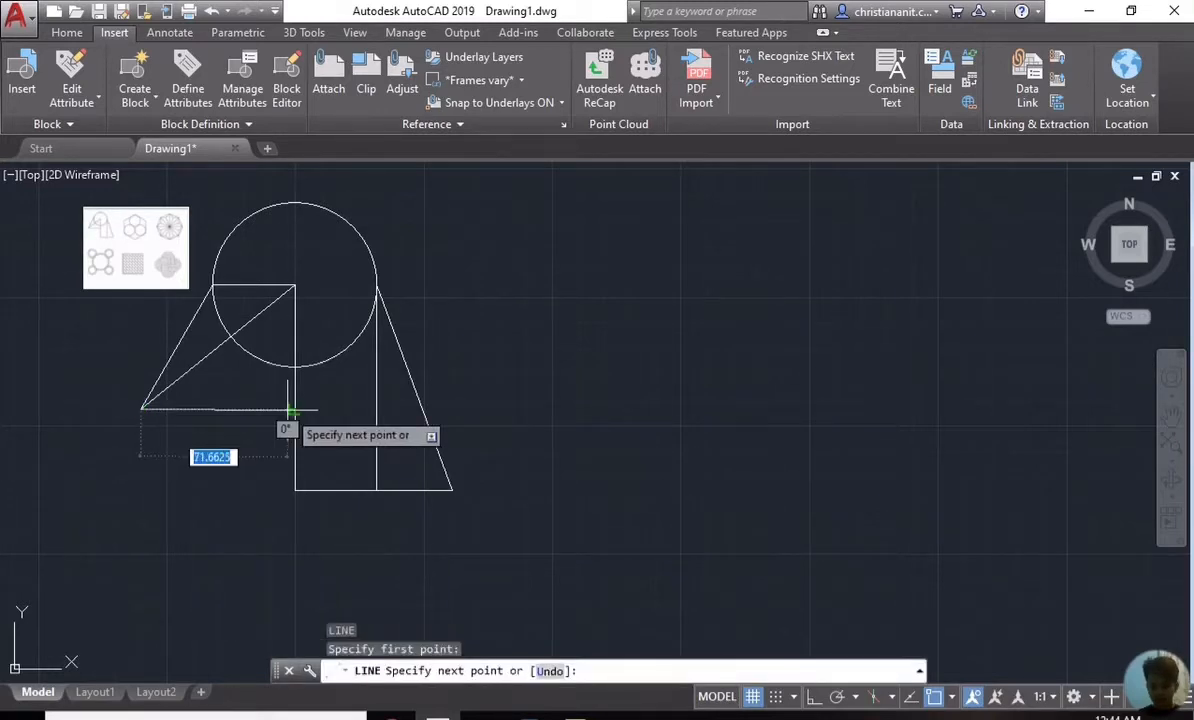
pyautogui.press('F8')
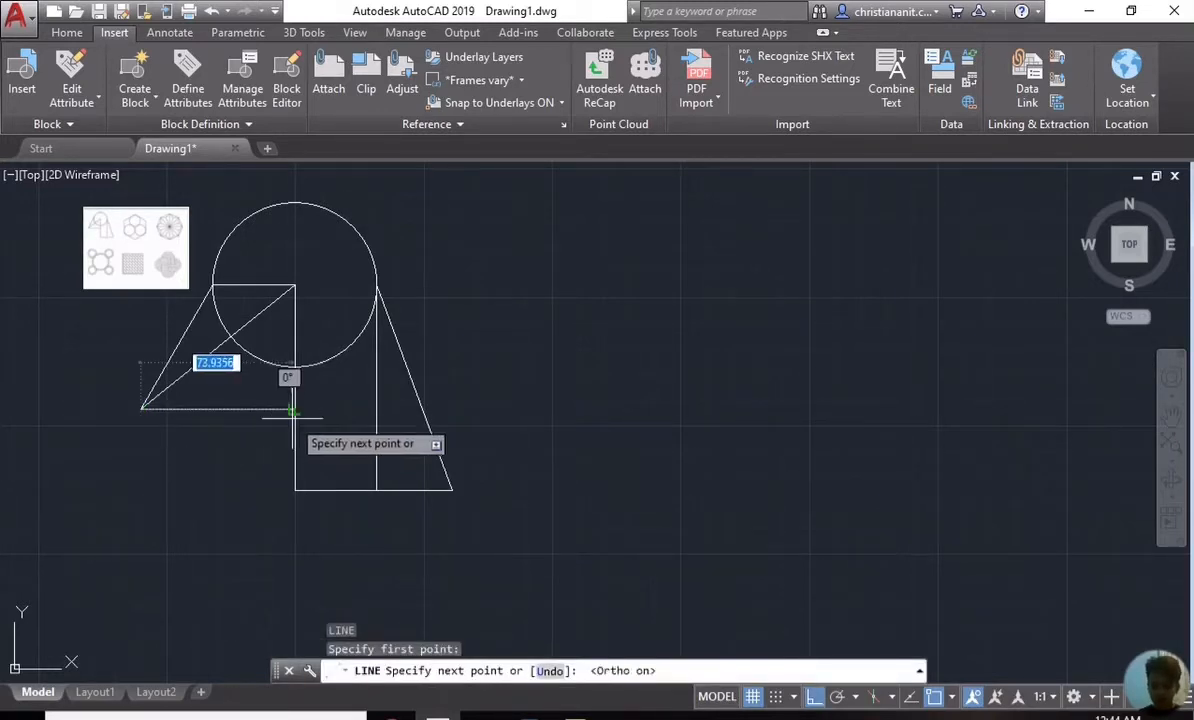
pyautogui.click(292, 410)
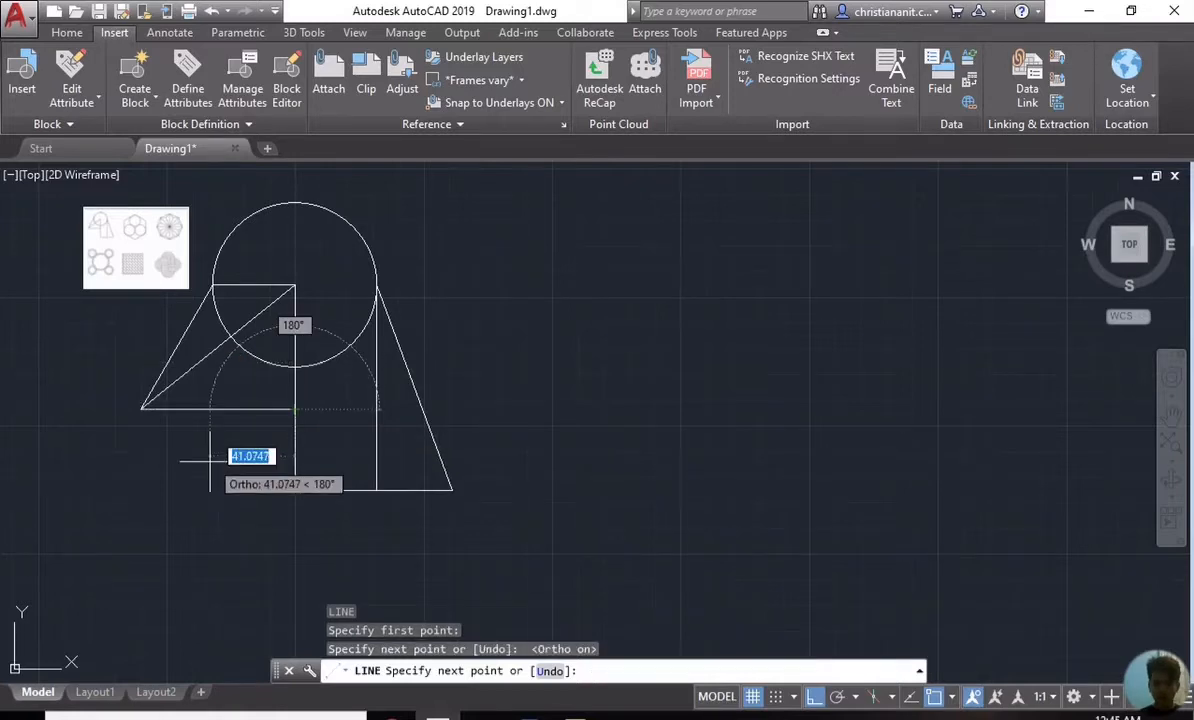
pyautogui.press('Return')
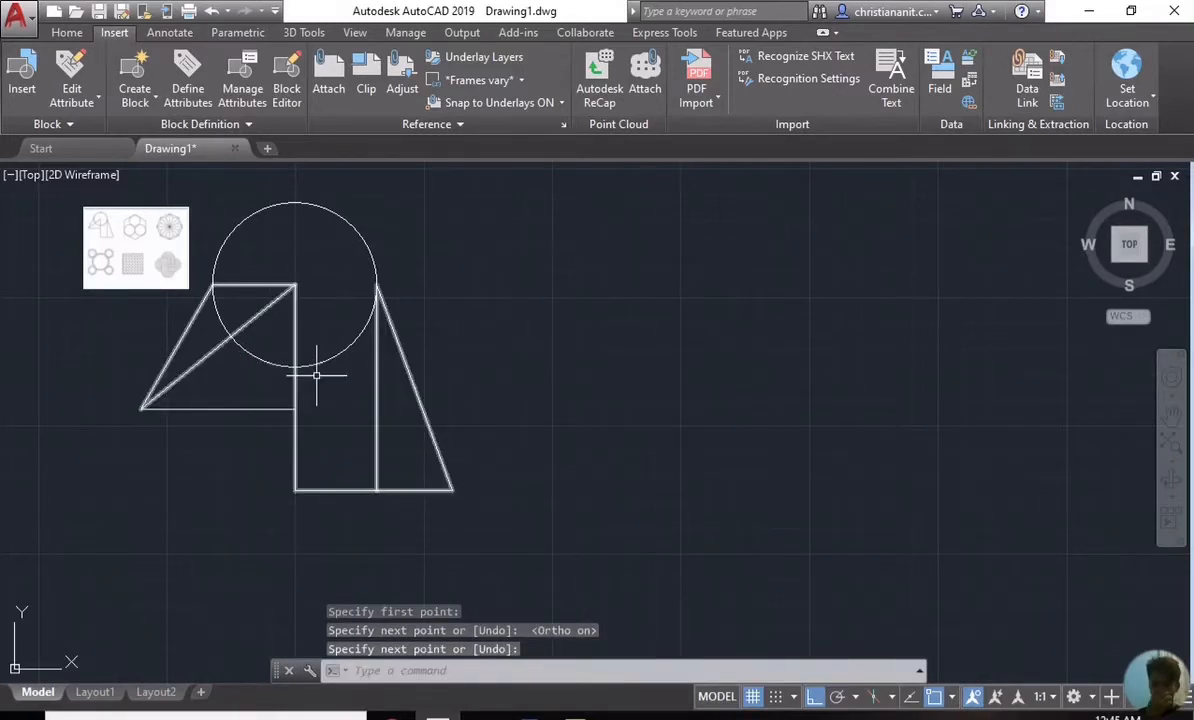
# Step: Trim away the horizontal segment between the circle's left quadrant and its centre, using the whole figure as cutting edges
pyautogui.scroll(4, 117, 245)
pyautogui.scroll(-4, 115, 245)
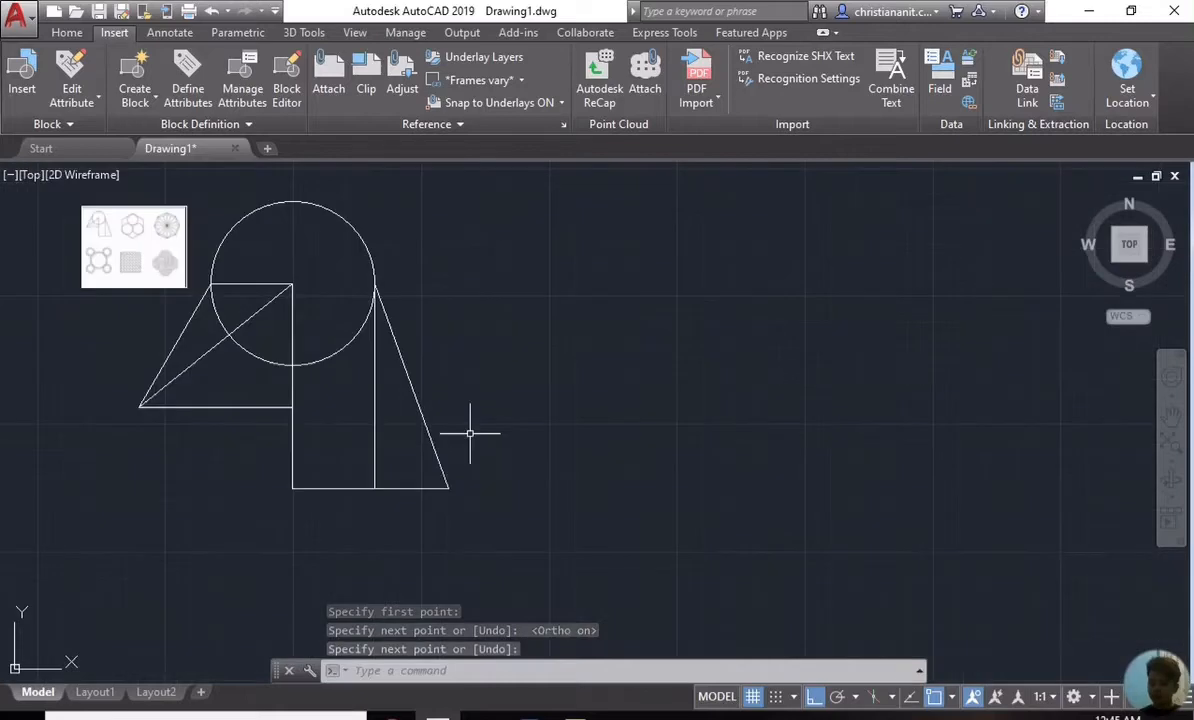
pyautogui.click(582, 545)
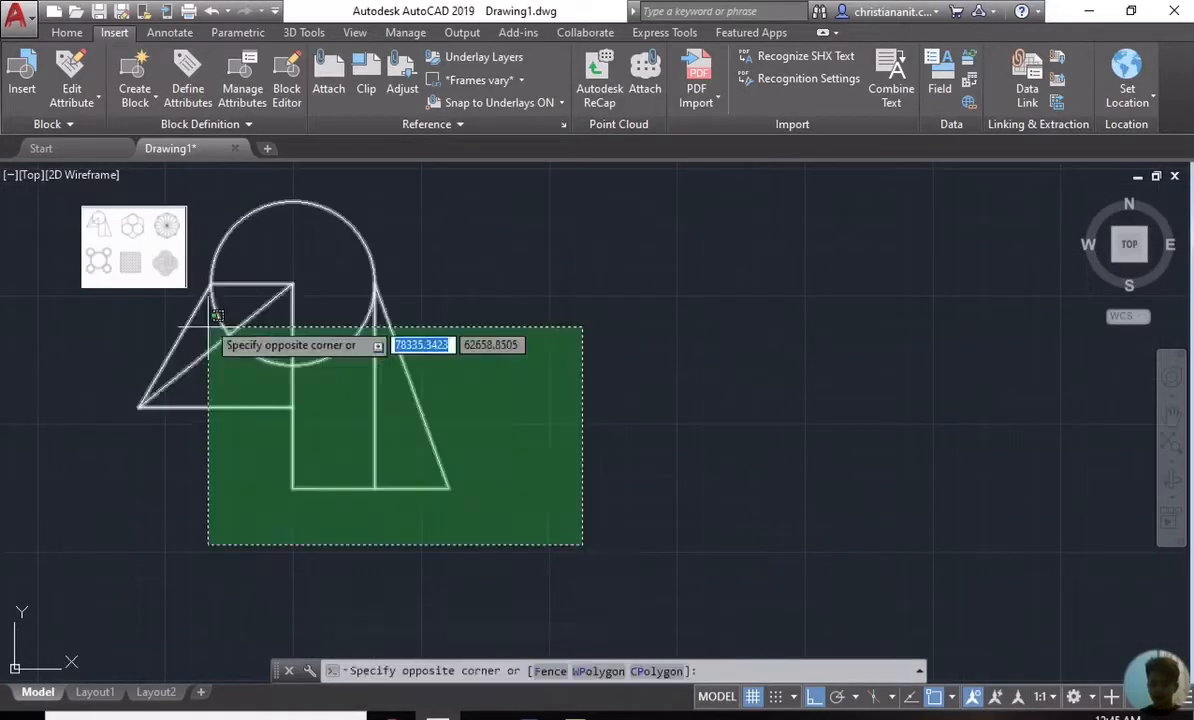
pyautogui.click(206, 289)
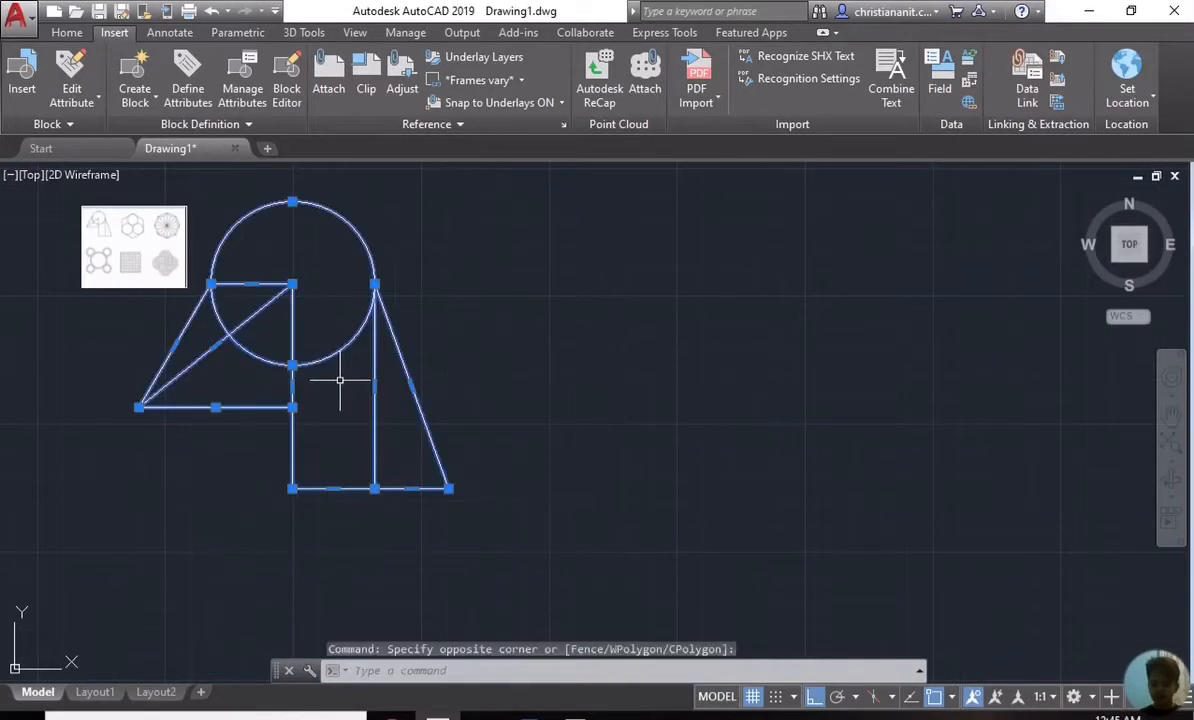
pyautogui.write('TR')
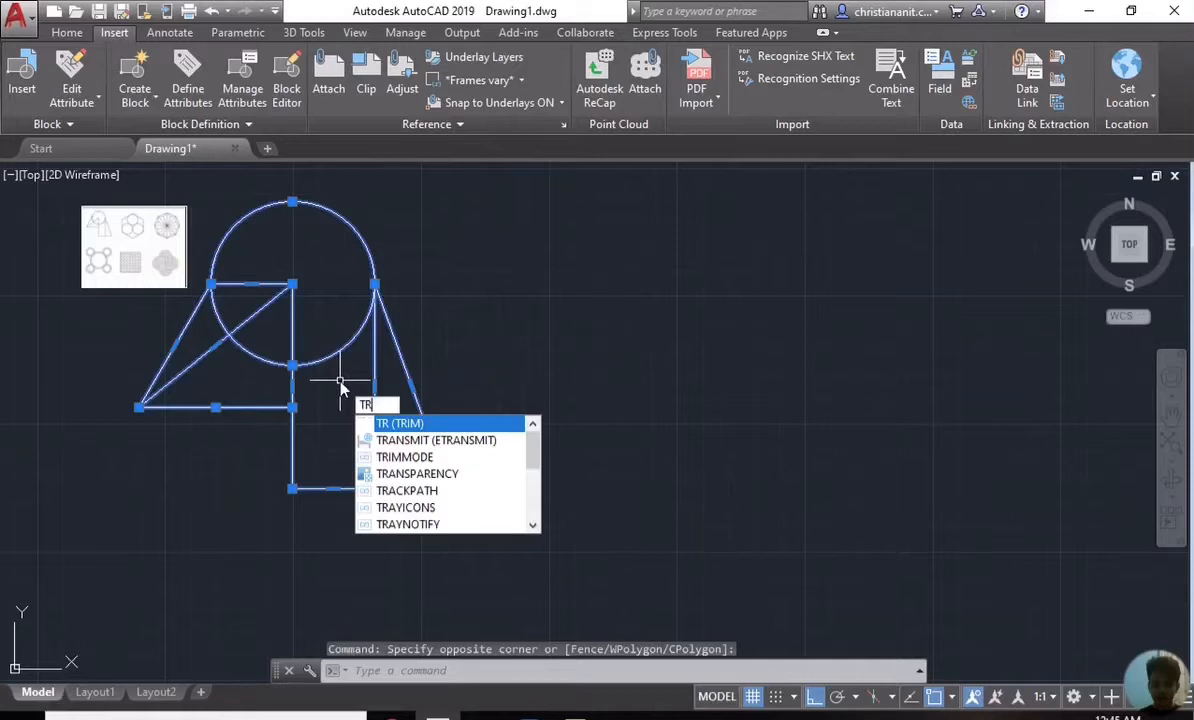
pyautogui.press('Return')
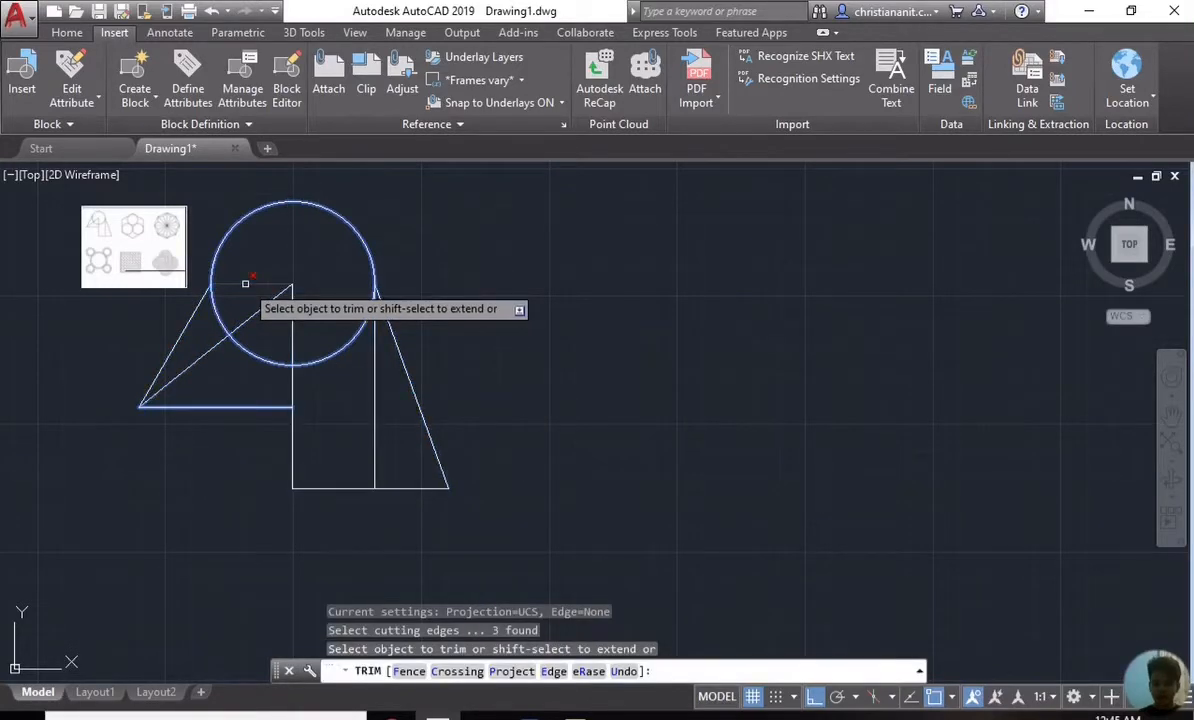
pyautogui.click(245, 284)
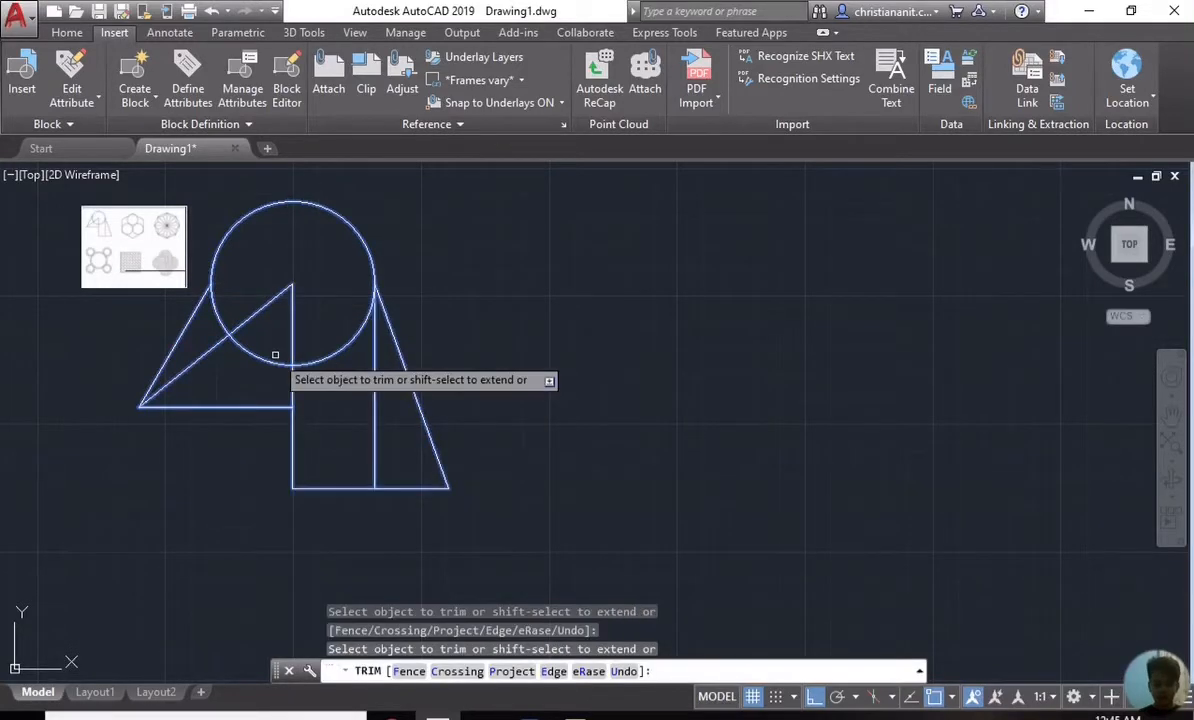
pyautogui.press('Return')
# Step: Draw a six-sided polygon, inscribed in a circle of radius about 60 with a vertex pointing straight down, right of the finished figure
pyautogui.scroll(-3, 240, 345)
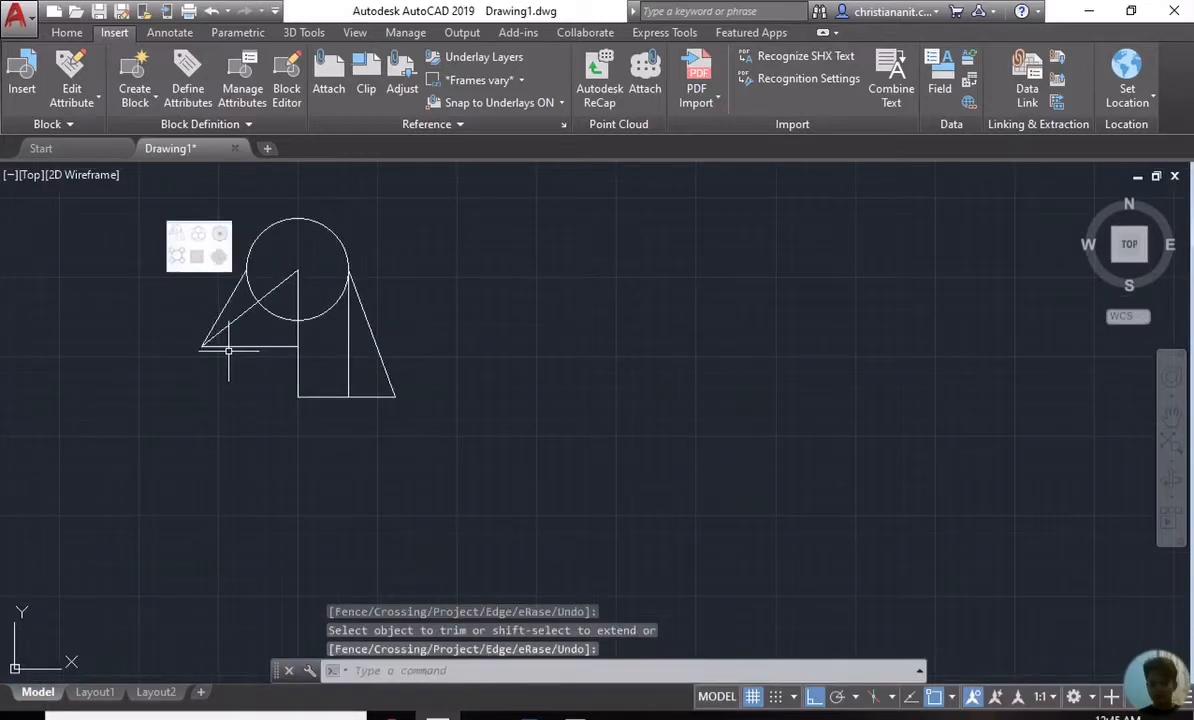
pyautogui.scroll(5, 186, 247)
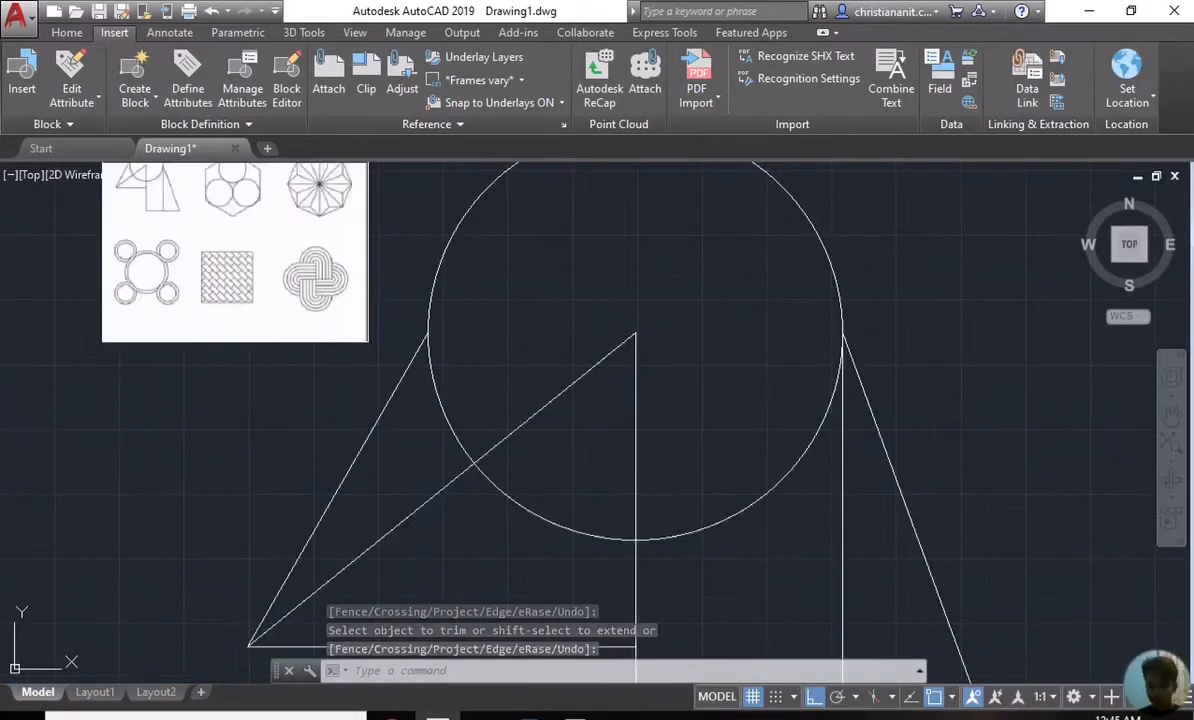
pyautogui.scroll(-2, 195, 225)
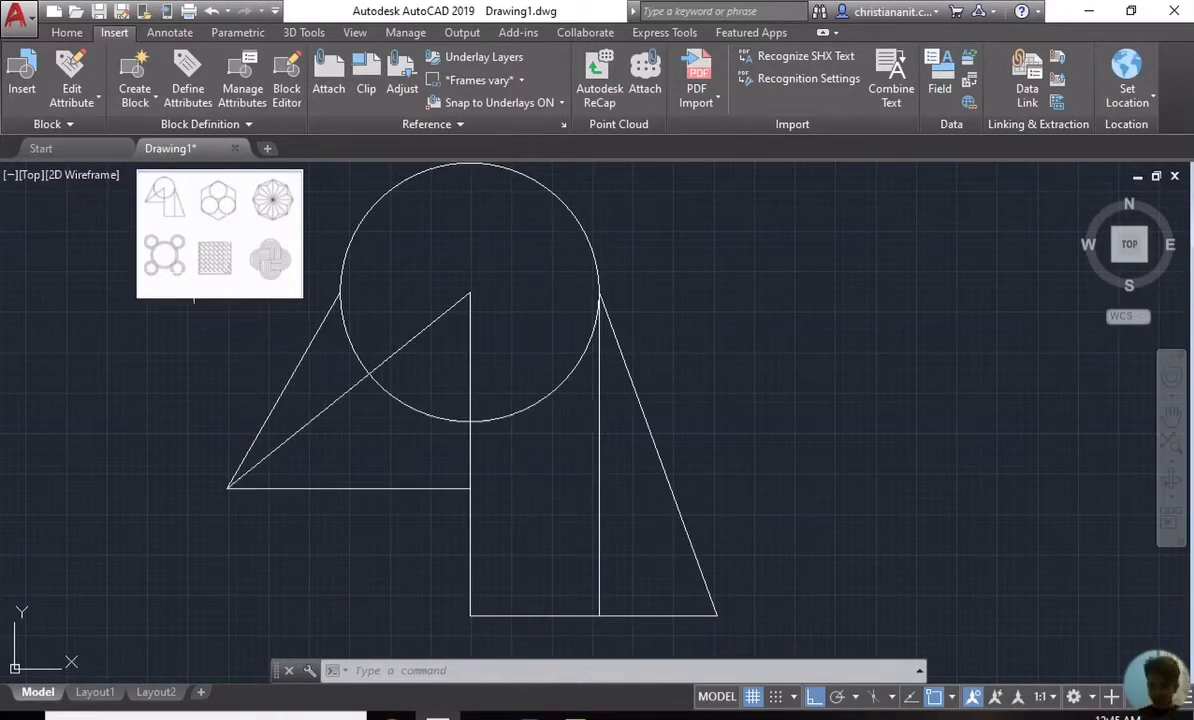
pyautogui.scroll(-3, 950, 439)
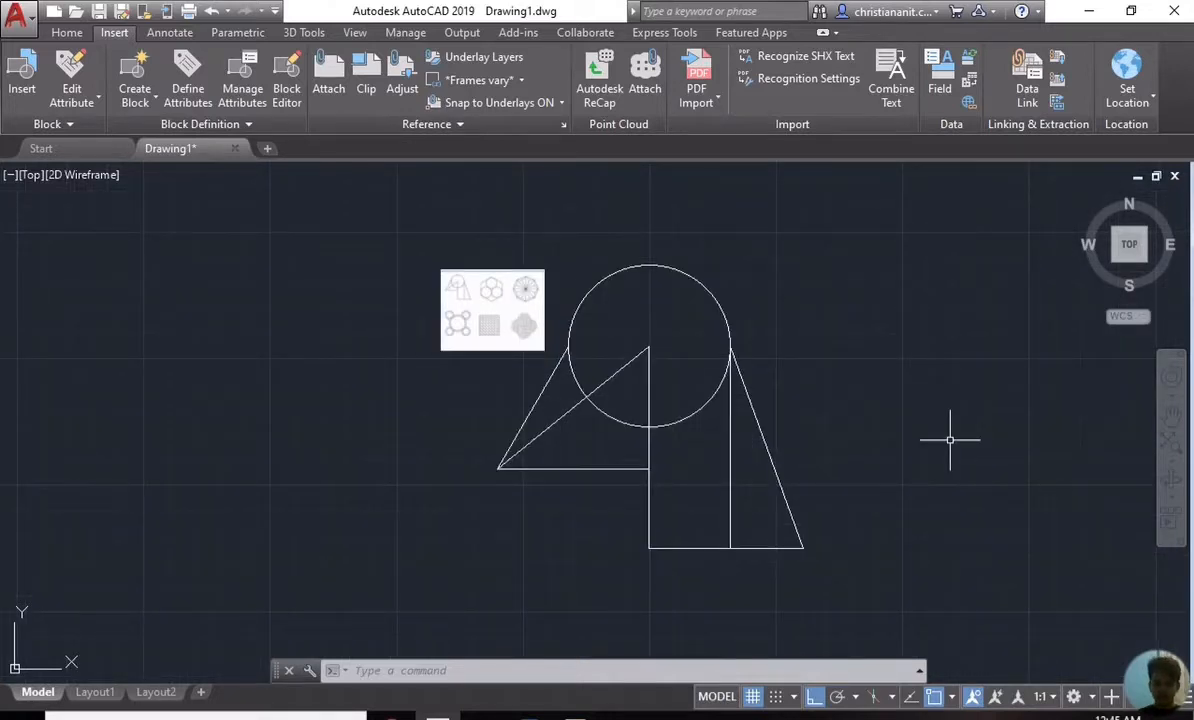
pyautogui.write('PO')
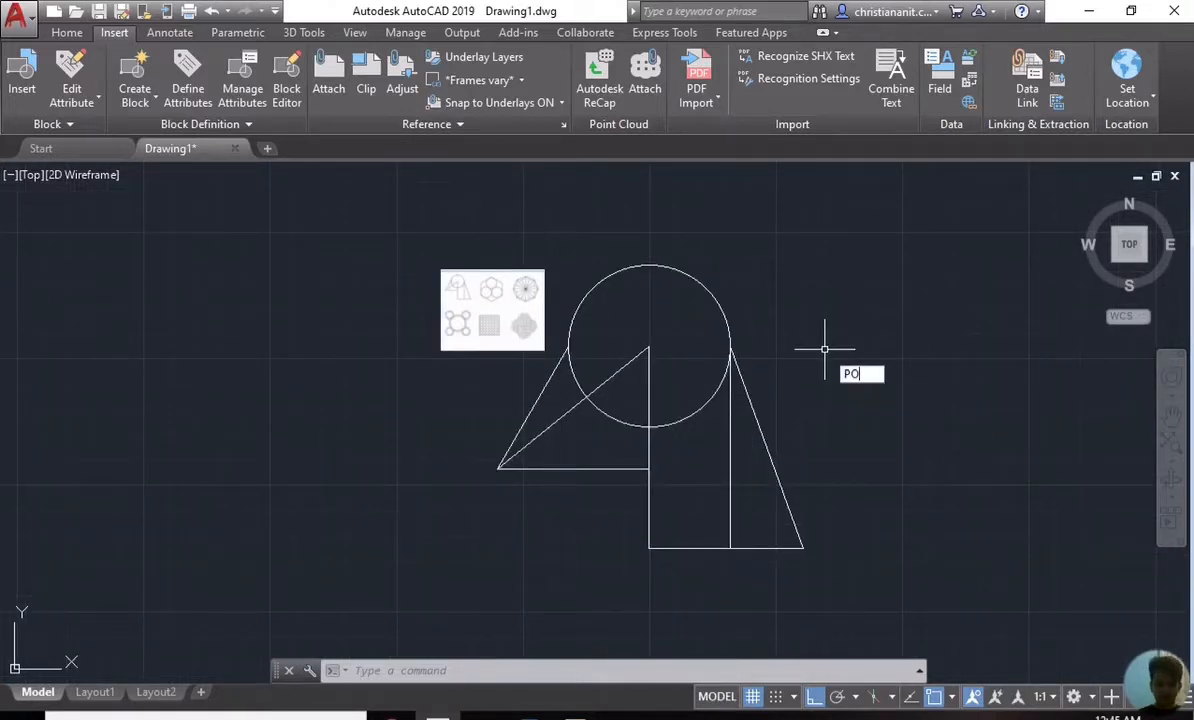
pyautogui.write('L')
pyautogui.press('Return')
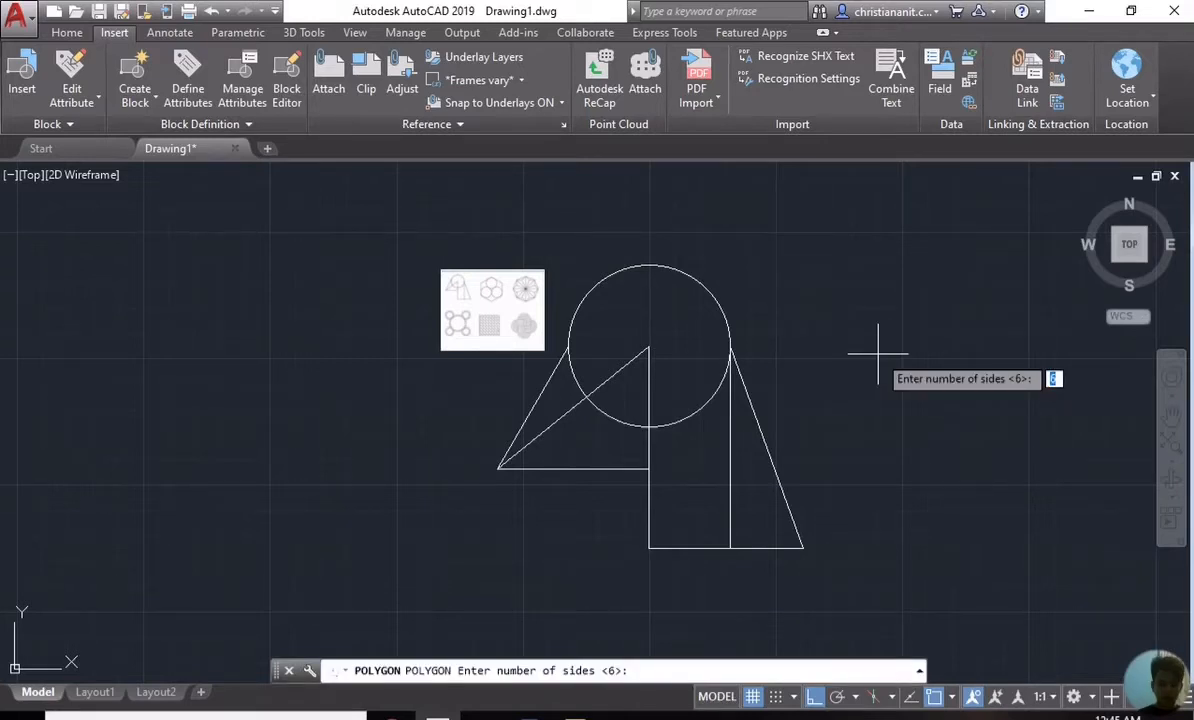
pyautogui.press('Return')
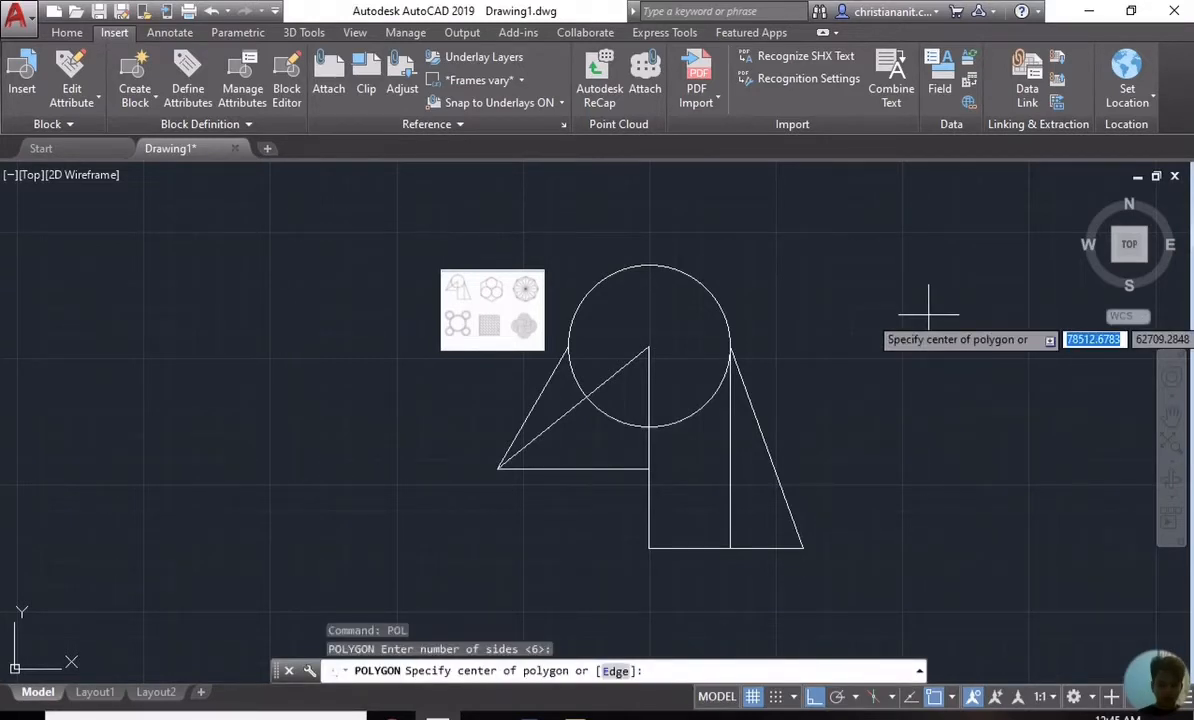
pyautogui.click(963, 291)
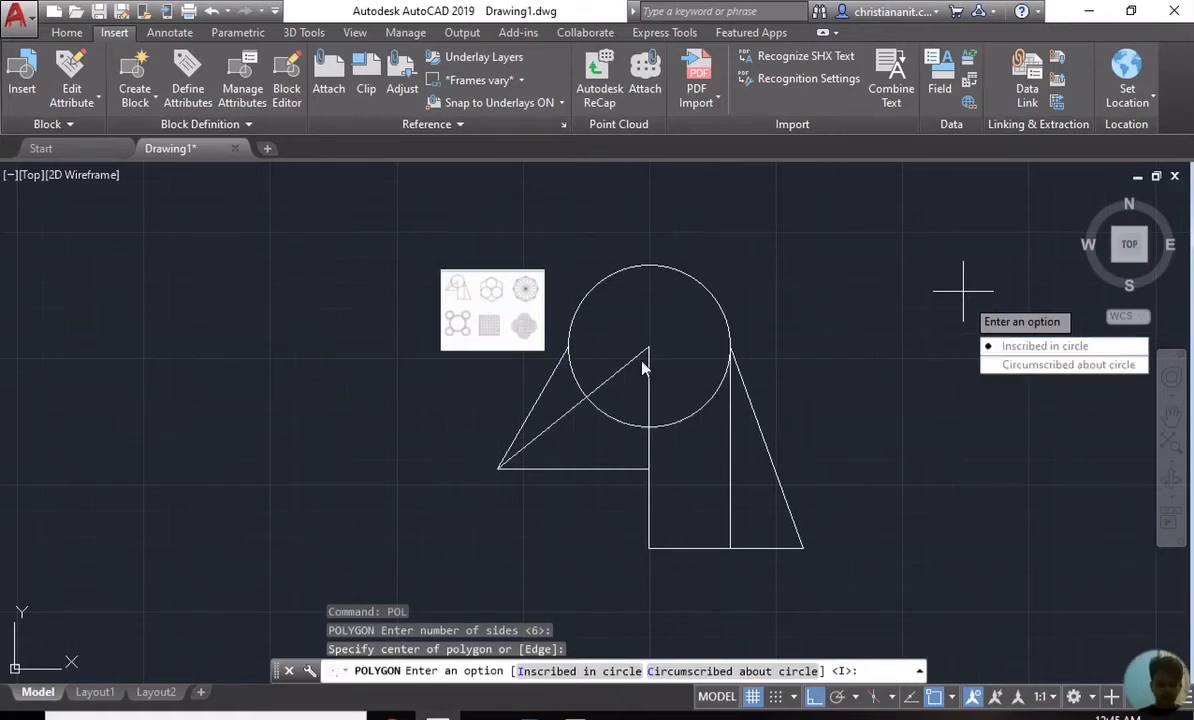
pyautogui.press('Return')
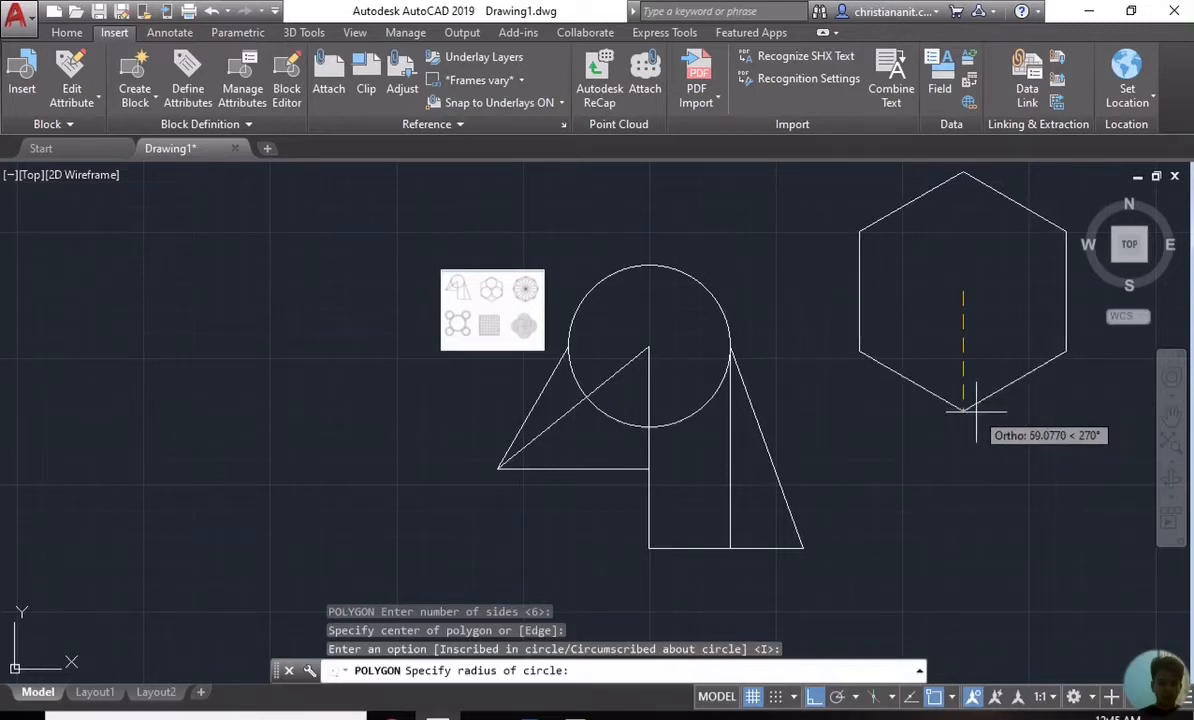
pyautogui.click(976, 413)
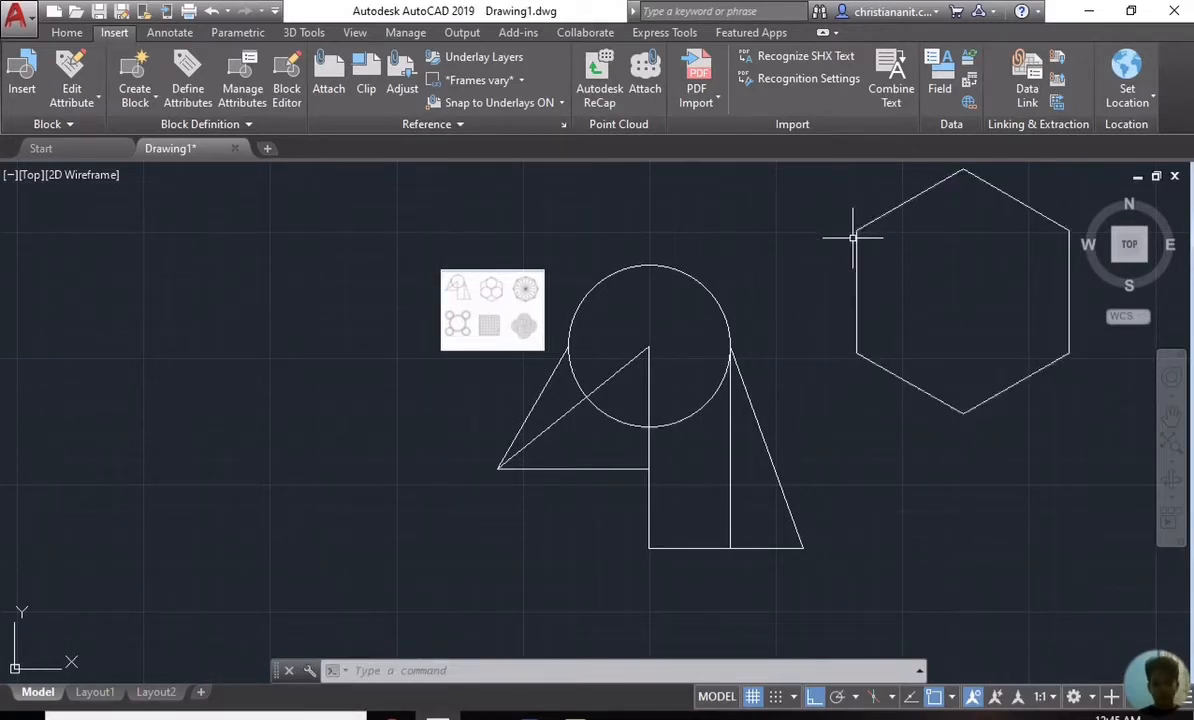
# Step: Draw a vertical line through the hexagon from its upper vertex to its lower vertex
pyautogui.write('L')
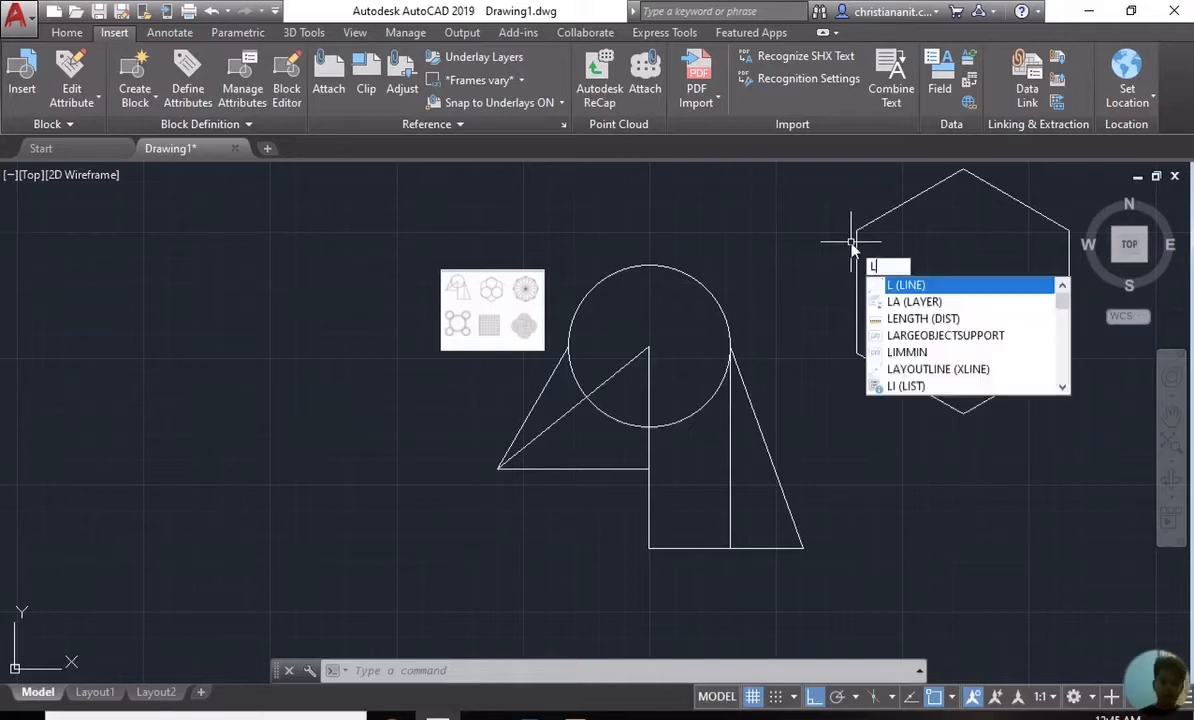
pyautogui.press('Return')
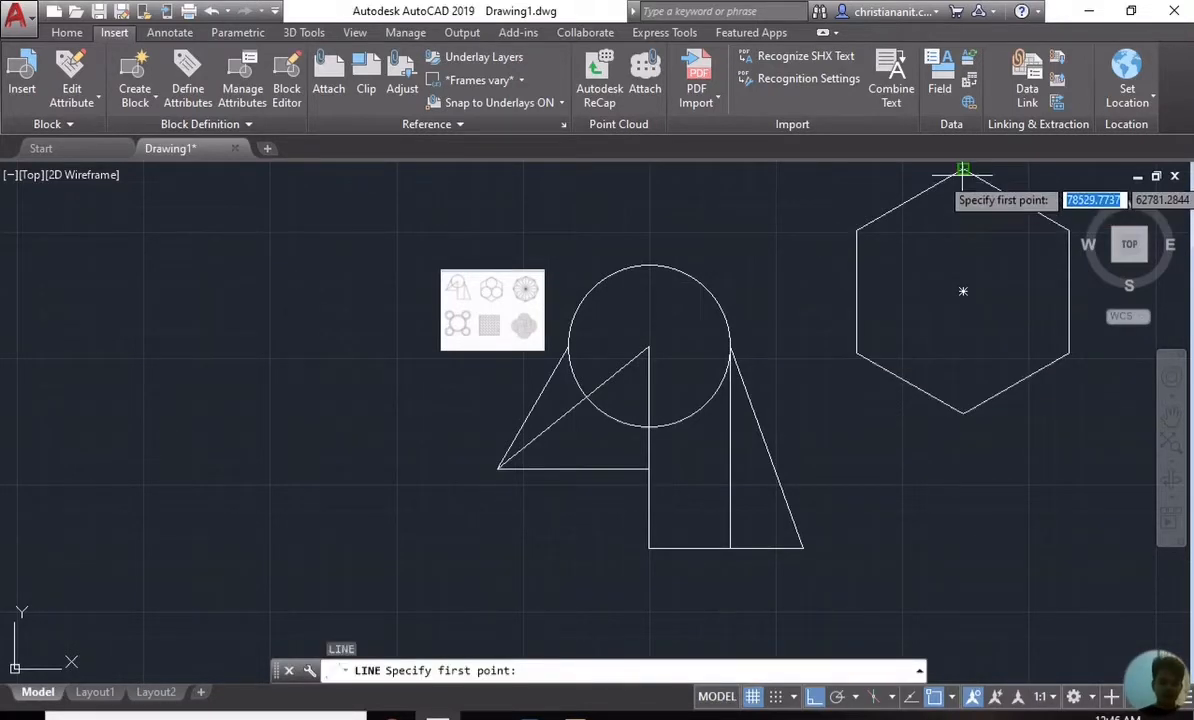
pyautogui.click(963, 172)
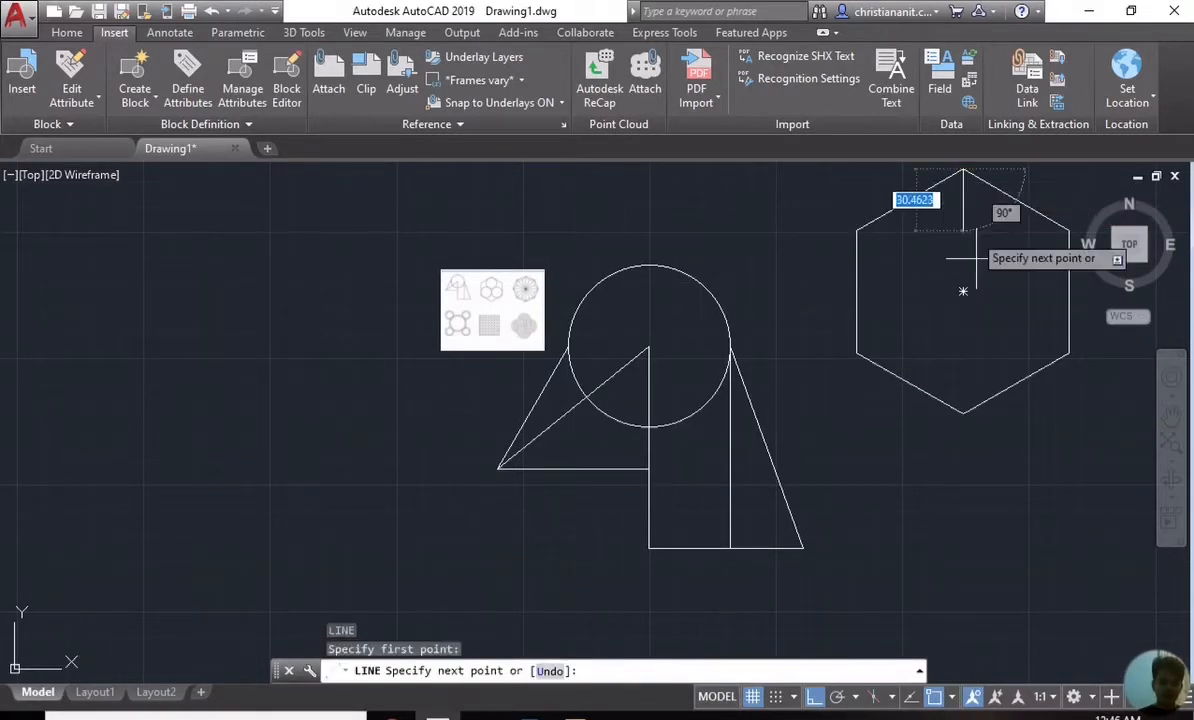
pyautogui.click(963, 413)
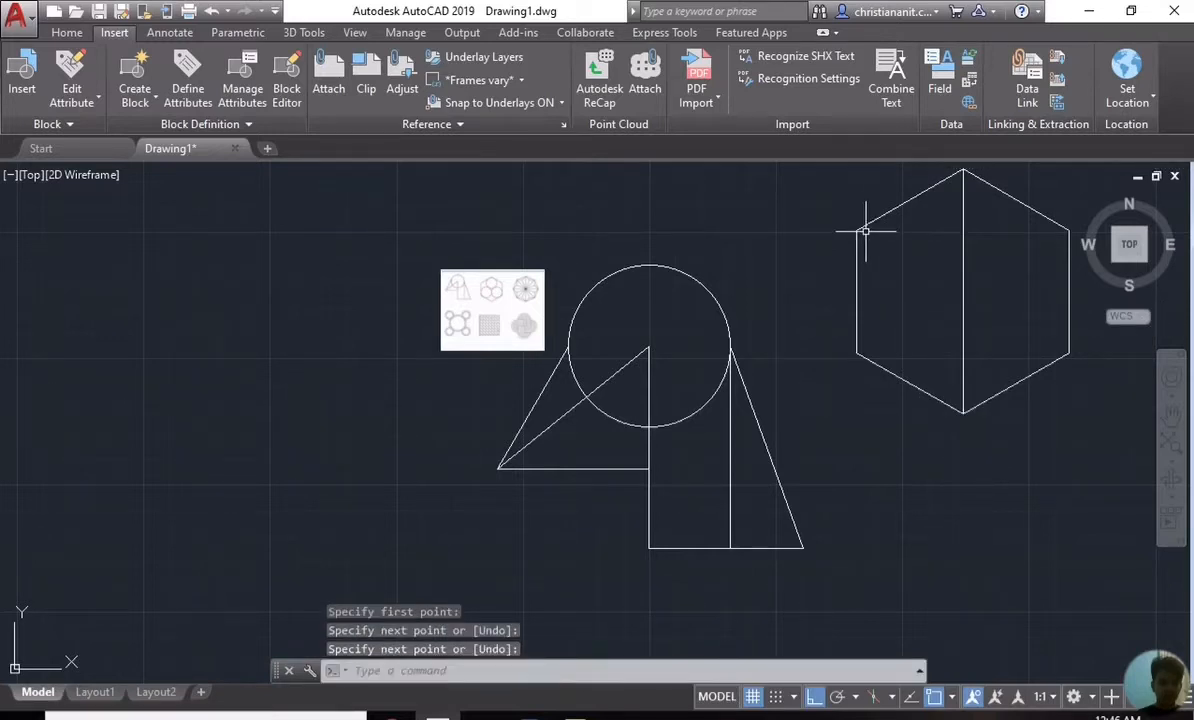
pyautogui.press('Return')
# Step: Draw a horizontal line from the hexagon's upper-left vertex to its upper-right vertex
pyautogui.press('Return')
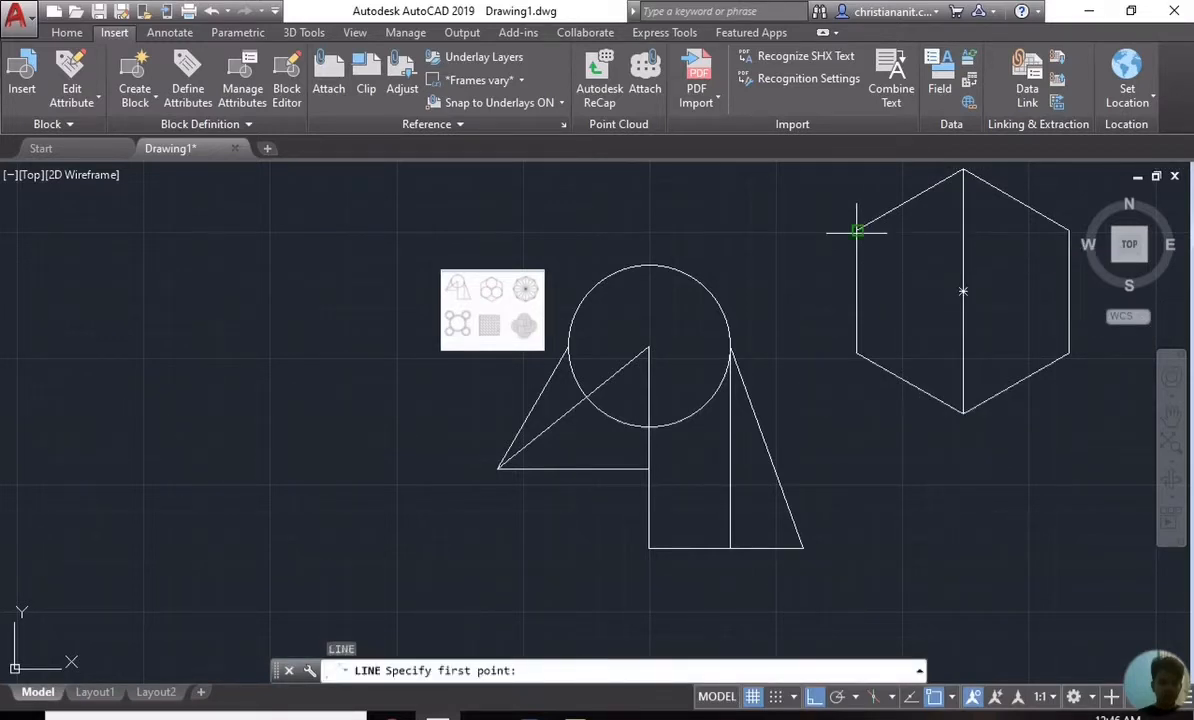
pyautogui.click(857, 231)
pyautogui.click(1069, 231)
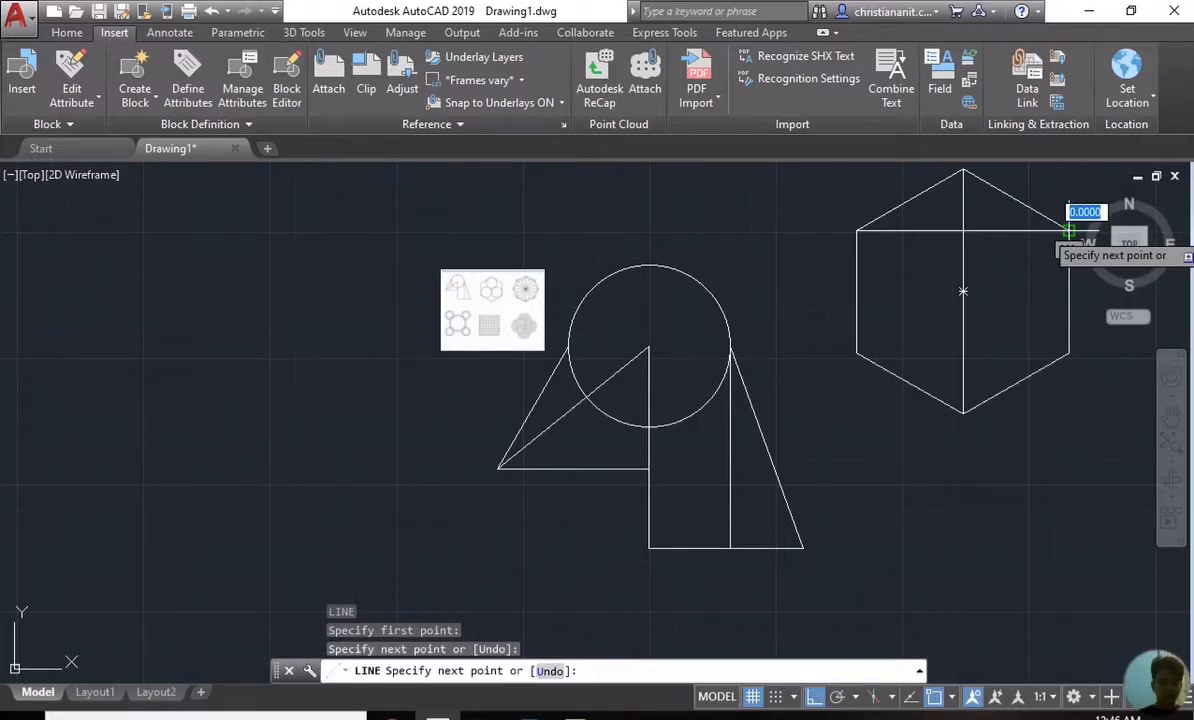
pyautogui.press('Escape')
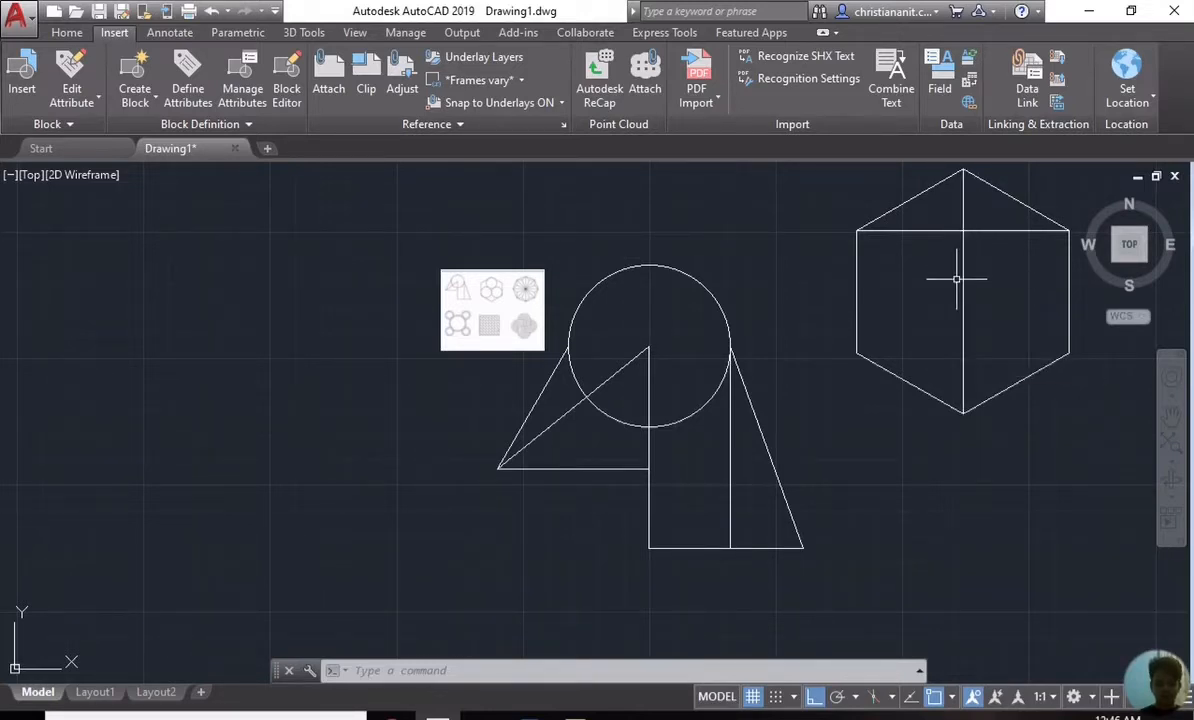
# Step: Try a circle of radius about 26 centred where the hexagon's horizontal and vertical lines cross
pyautogui.write('c')
pyautogui.press('Return')
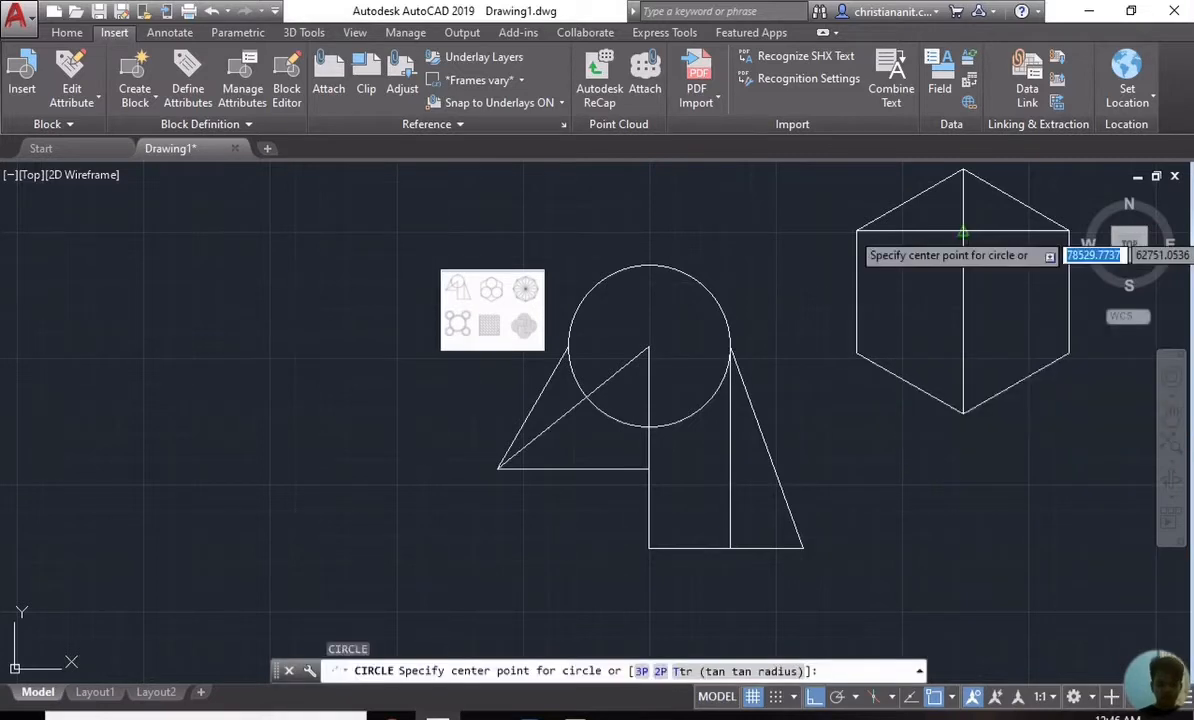
pyautogui.click(963, 231)
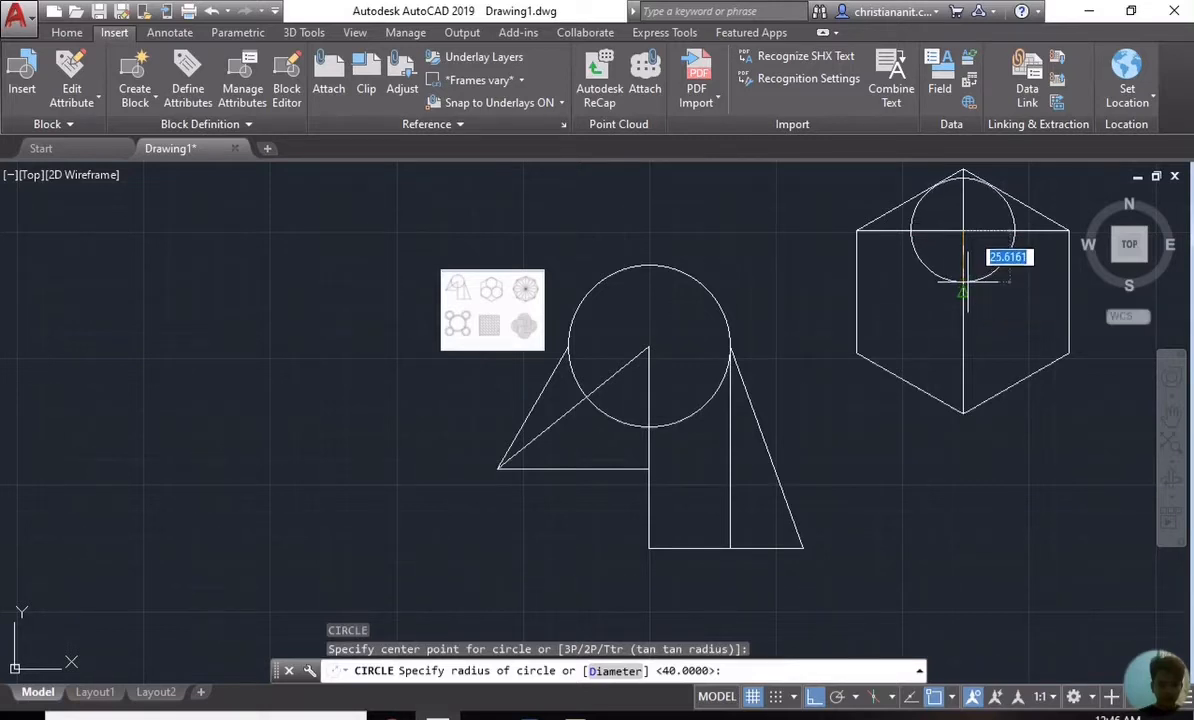
pyautogui.click(967, 286)
# Step: Undo the circle and the horizontal line, keeping the hexagon and its vertical line
pyautogui.hotkey('ctrl', 'z')
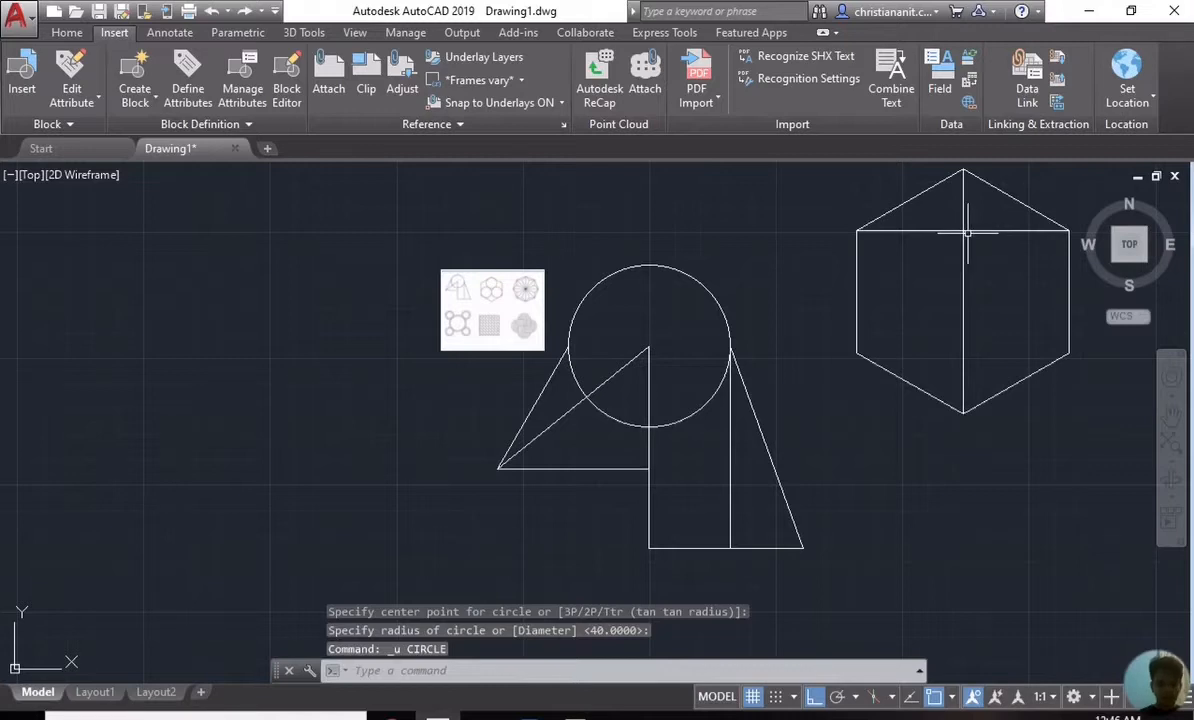
pyautogui.hotkey('ctrl', 'z')
pyautogui.write('u')
pyautogui.press('Return')
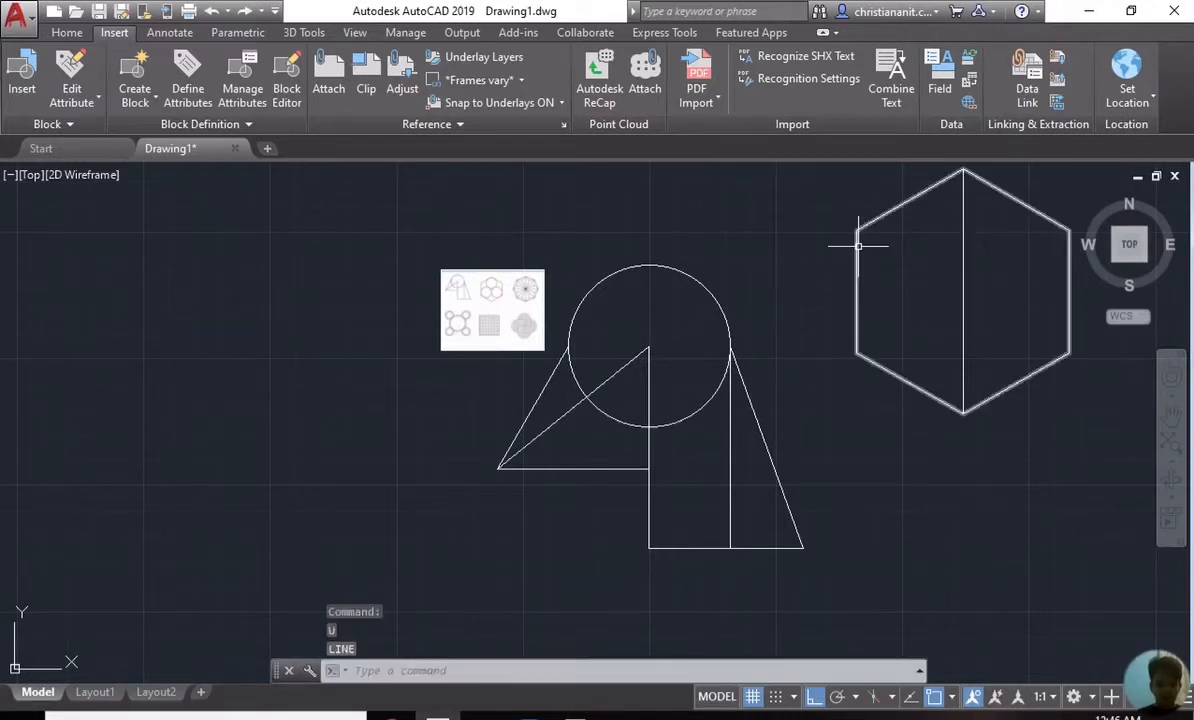
# Step: Draw a horizontal line across the hexagon between its upper-left and upper-right vertices
pyautogui.write('l')
pyautogui.press('Return')
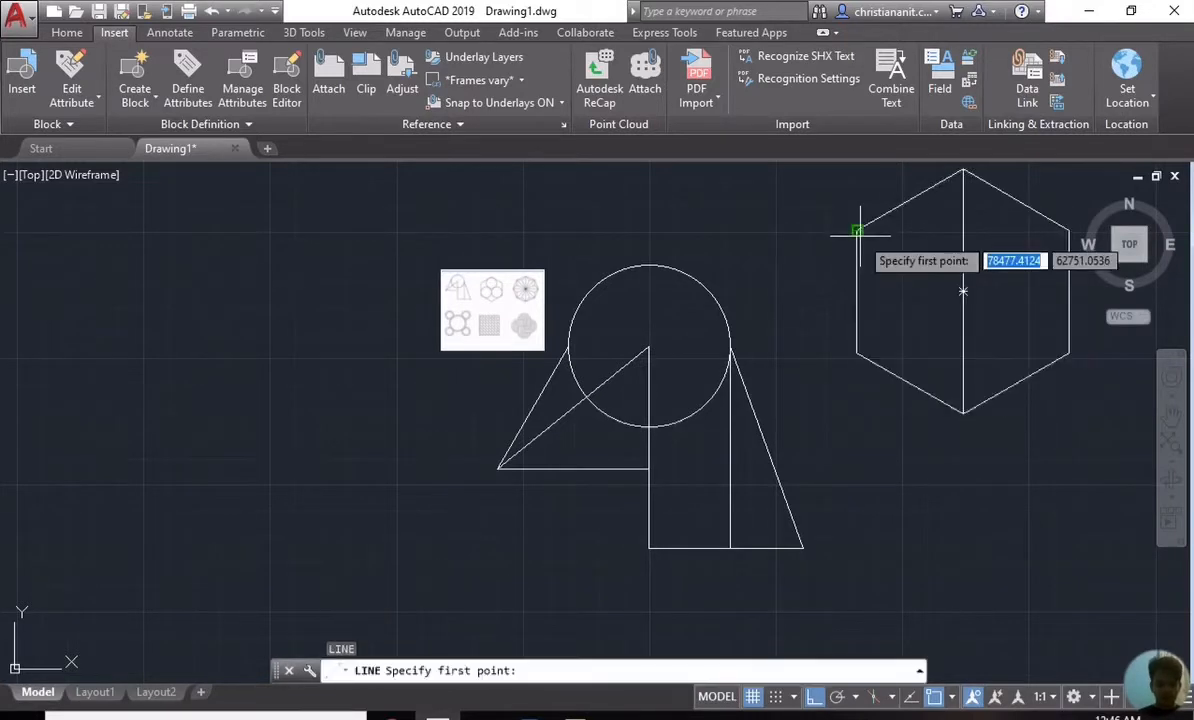
pyautogui.click(857, 231)
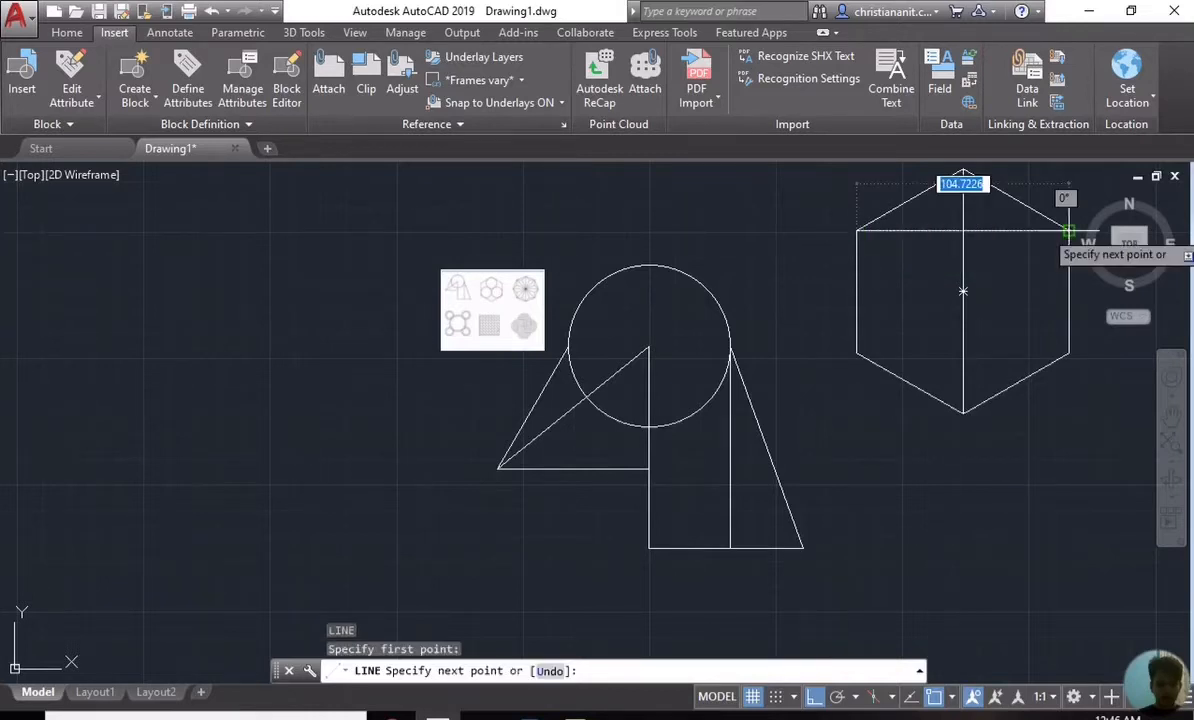
pyautogui.click(1068, 231)
pyautogui.press('Return')
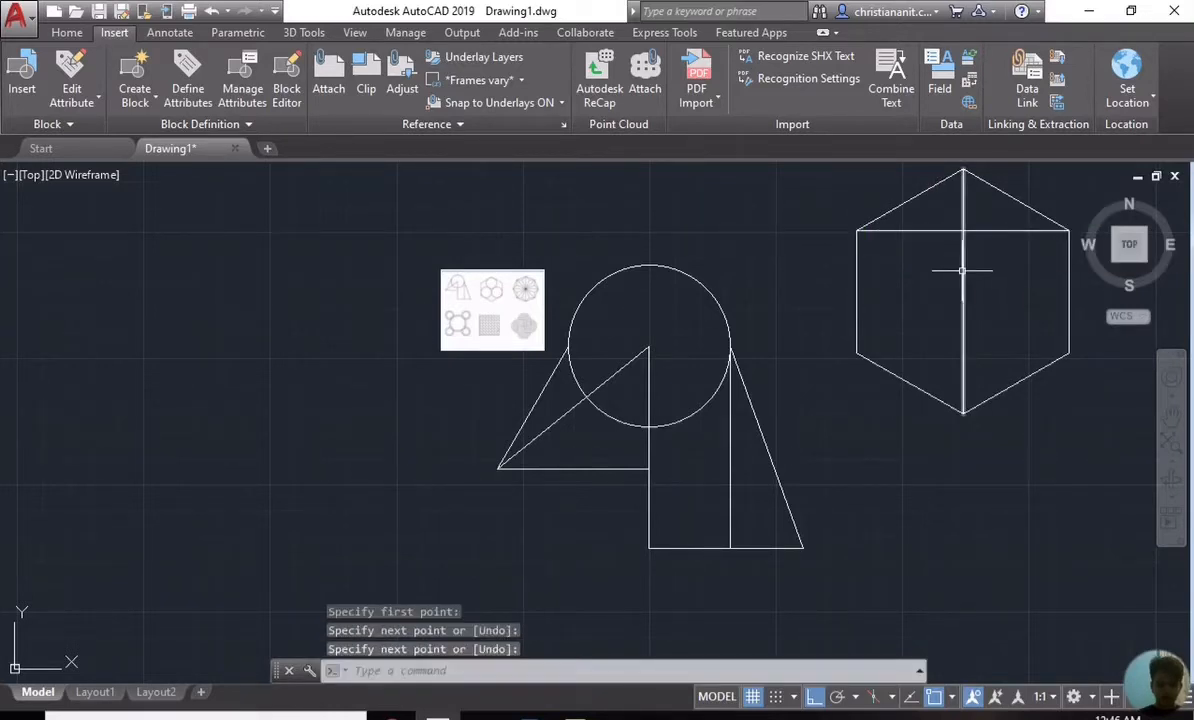
# Step: Draw a circle of radius about 25 centred at the crossing of the hexagon's horizontal and vertical lines
pyautogui.write('c')
pyautogui.press('Return')
pyautogui.scroll(2, 970, 238)
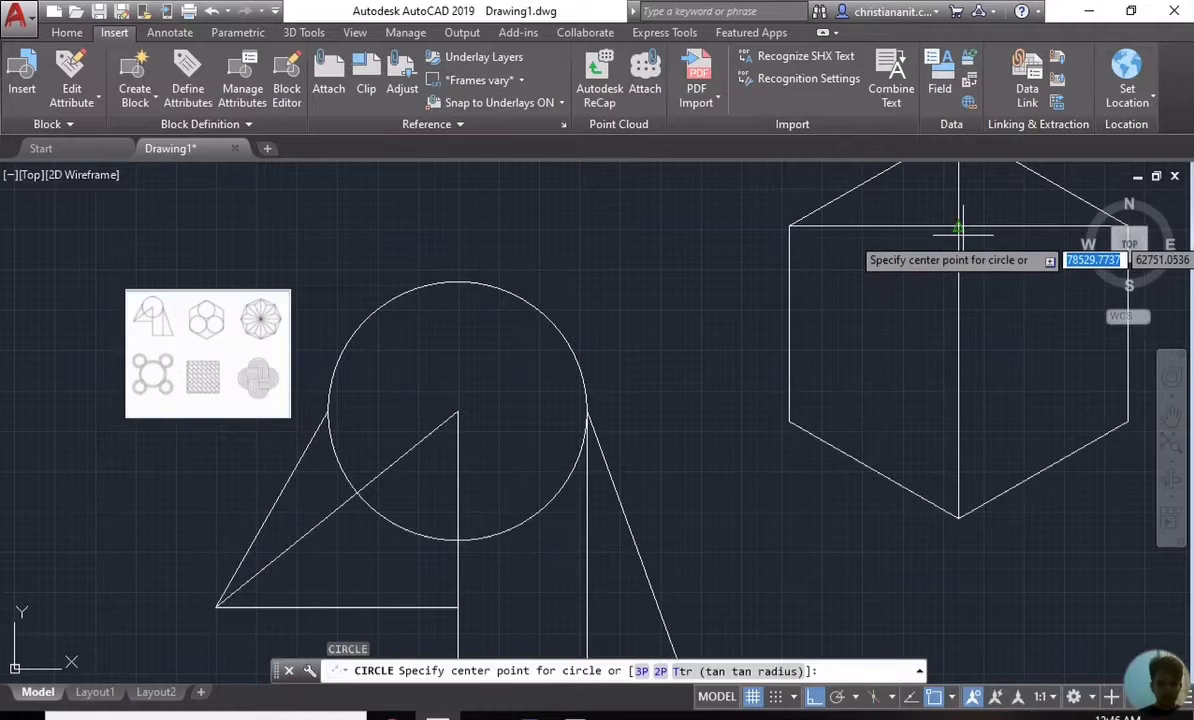
pyautogui.click(958, 227)
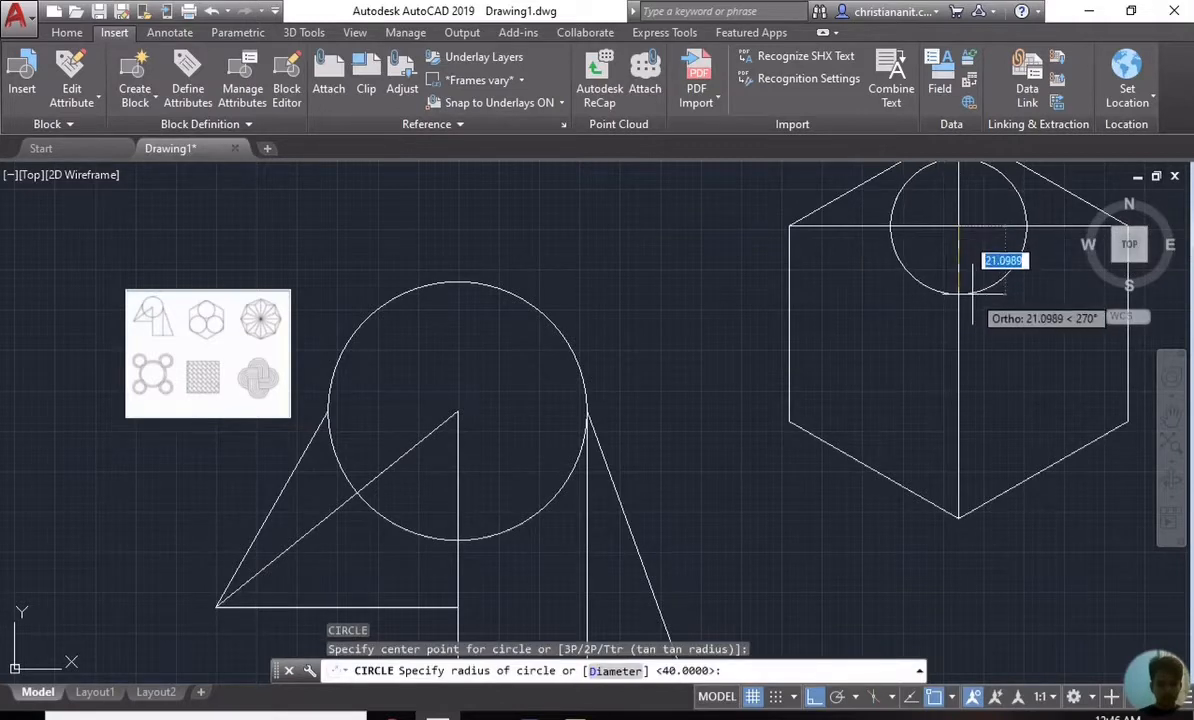
pyautogui.scroll(-2, 974, 295)
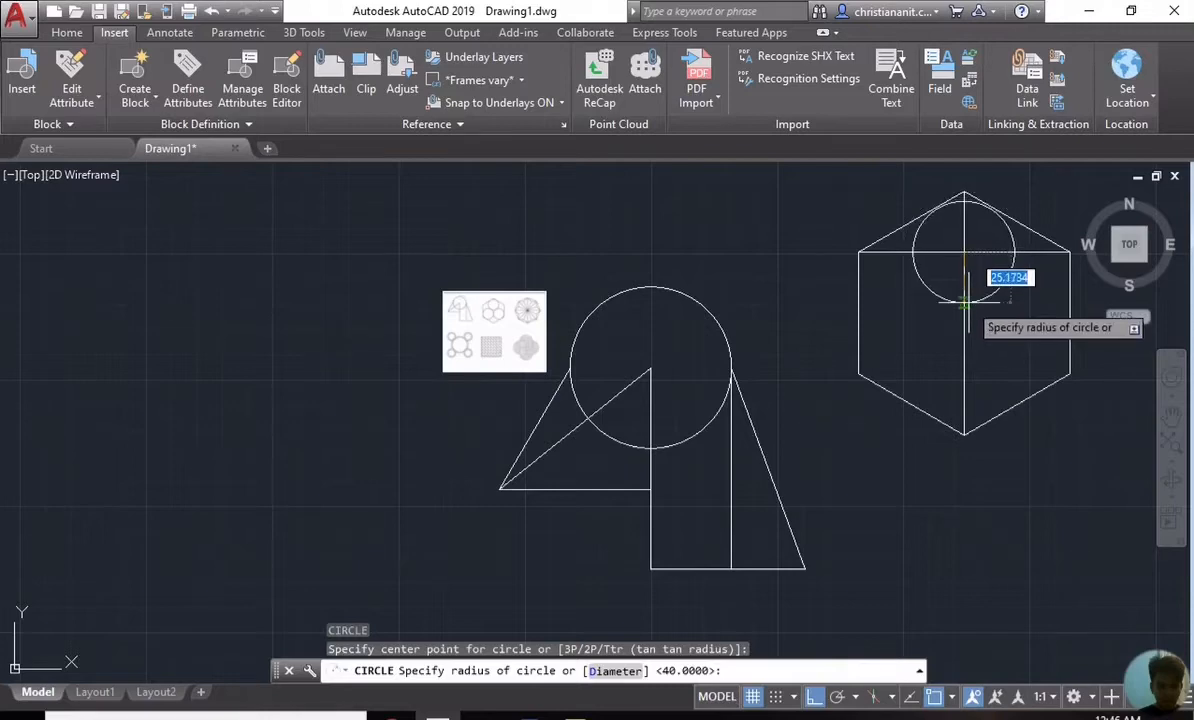
pyautogui.click(965, 300)
# Step: With ortho off, copy the hexagon's circle from its centre to the lower left, about 51 units away at 240°
pyautogui.scroll(3, 951, 275)
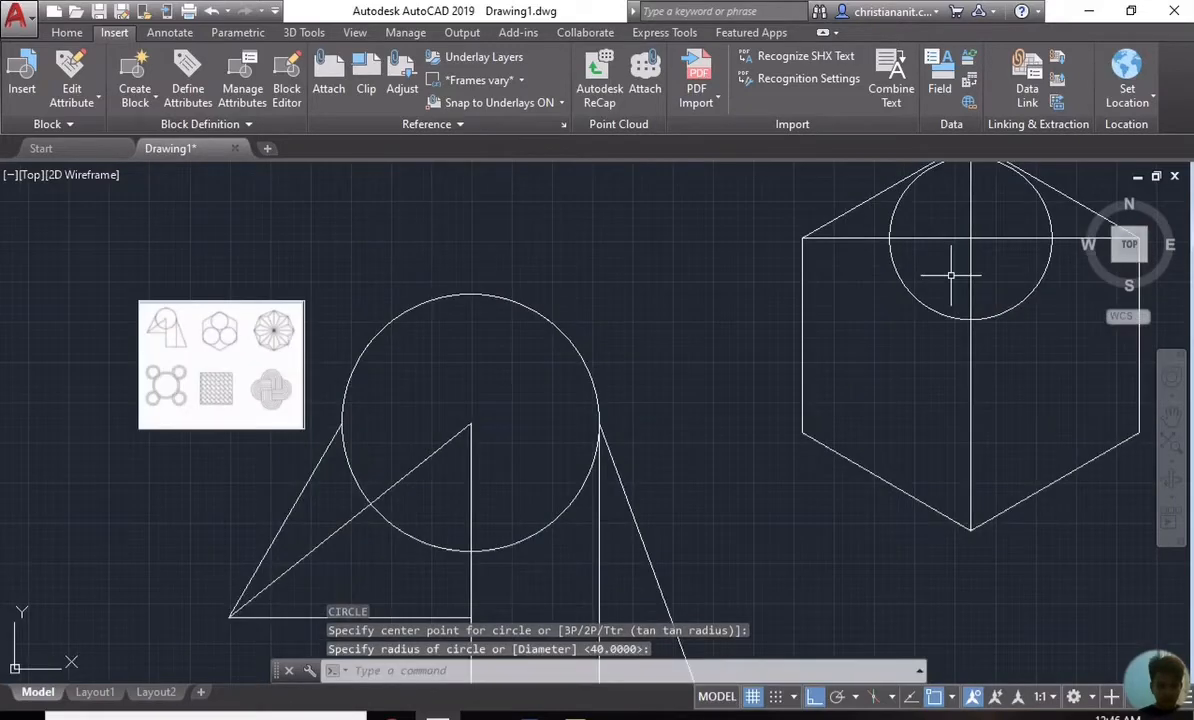
pyautogui.scroll(-3, 951, 275)
pyautogui.write('CO')
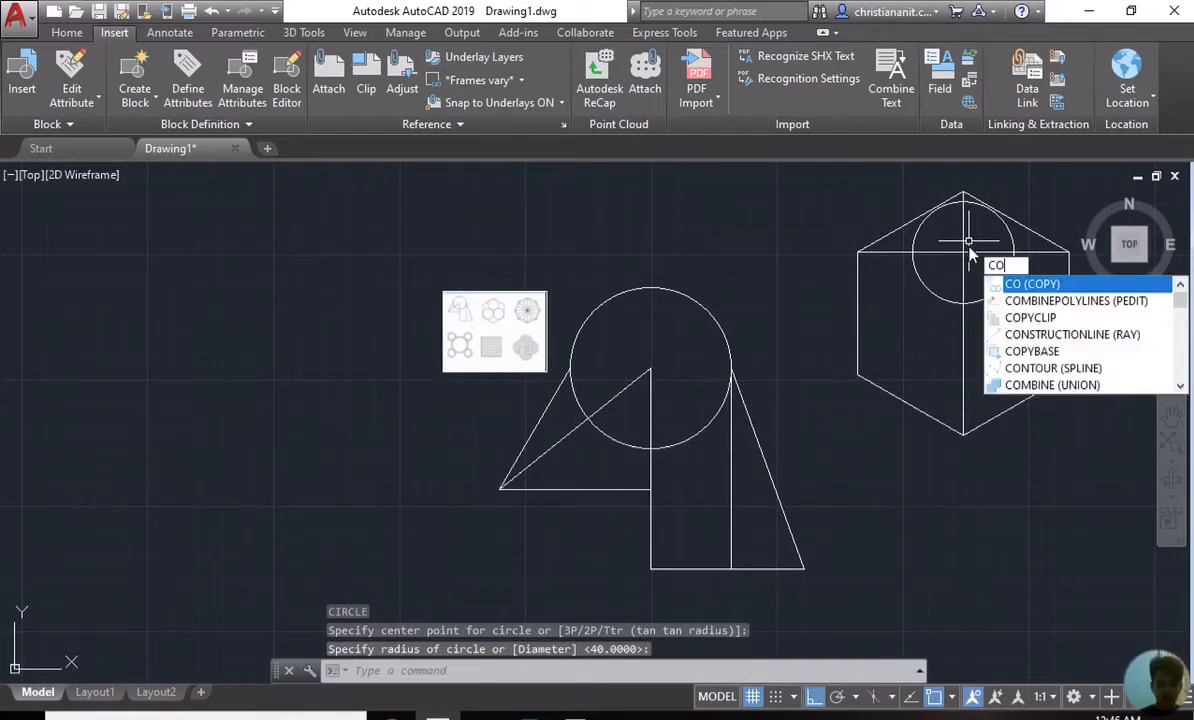
pyautogui.press('Return')
pyautogui.click(940, 296)
pyautogui.press('Return')
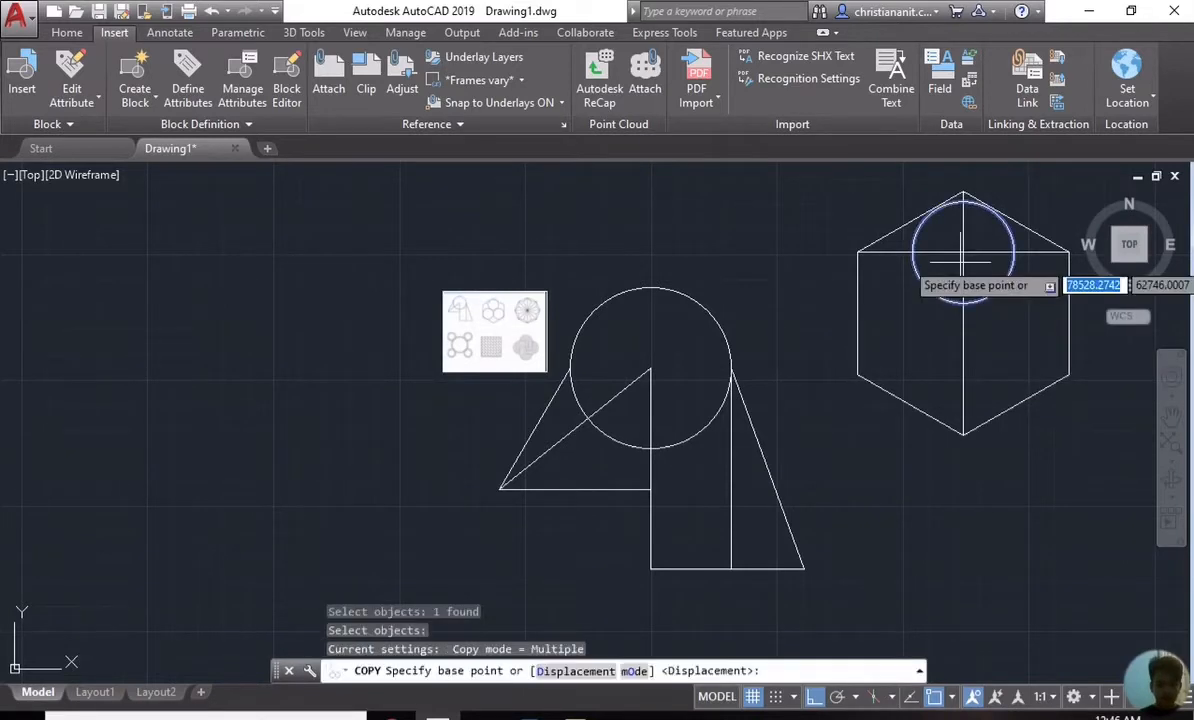
pyautogui.click(963, 255)
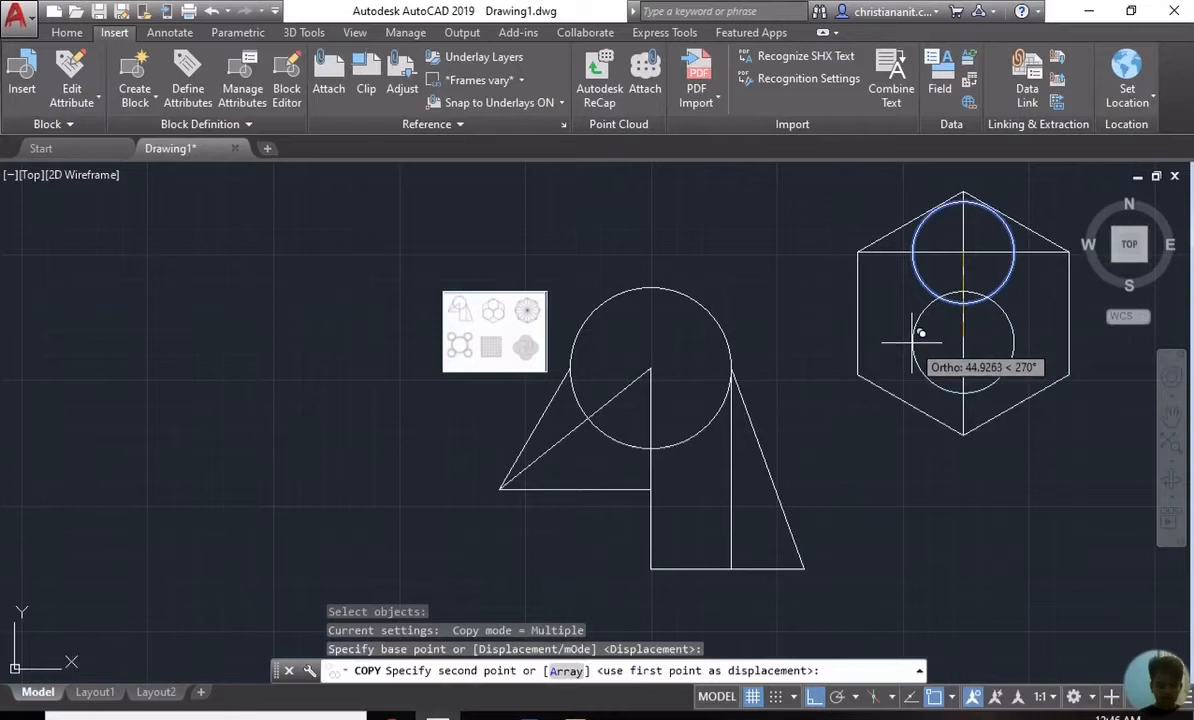
pyautogui.press('F8')
pyautogui.scroll(2, 912, 343)
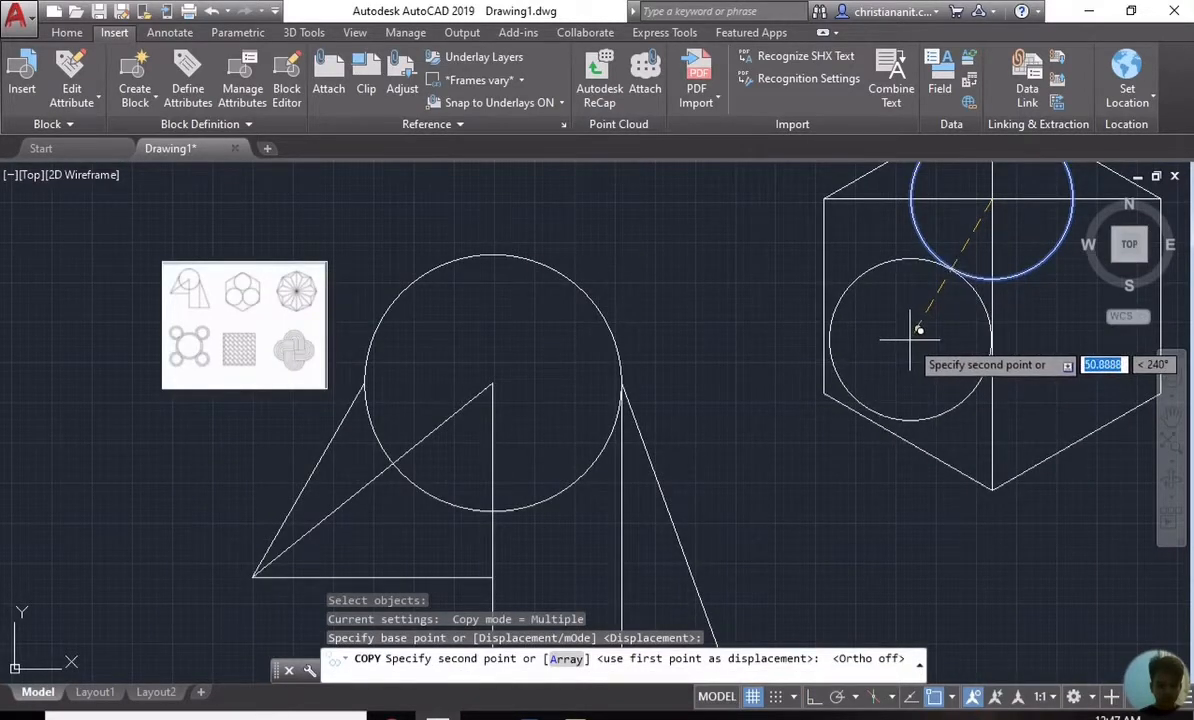
pyautogui.click(910, 340)
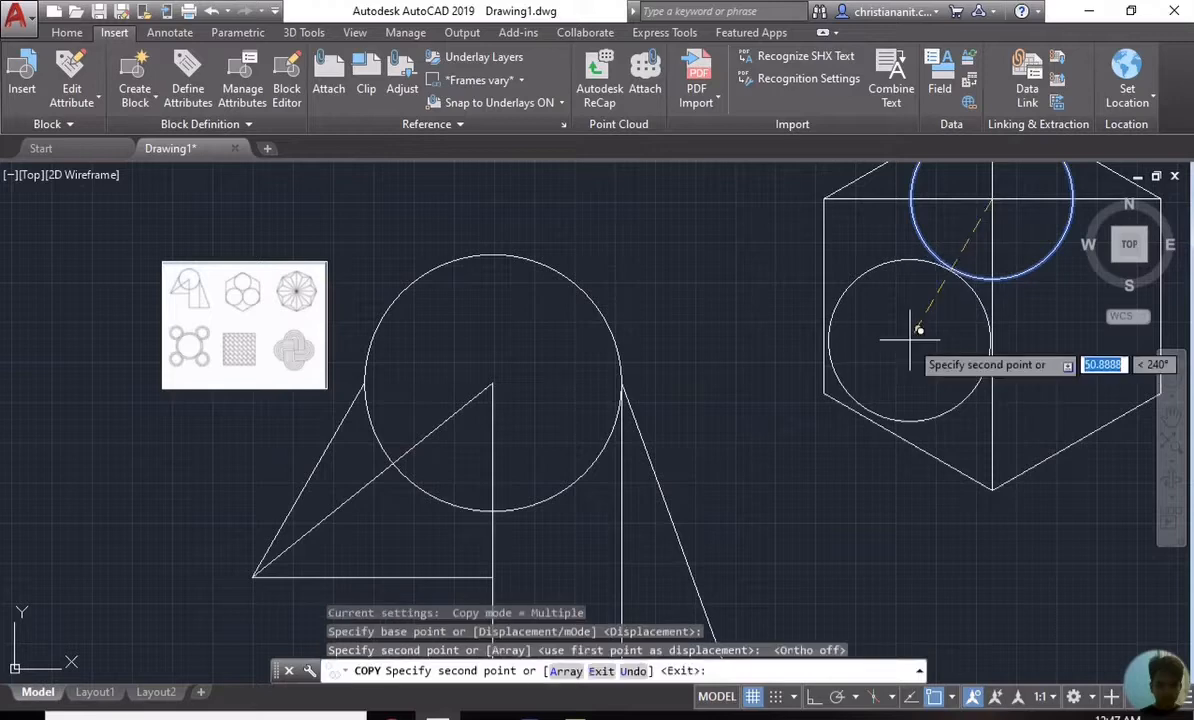
# Step: Place another copy of the circle to the lower right, about 51.5 units away at 301°, and end copying
pyautogui.scroll(-4, 910, 338)
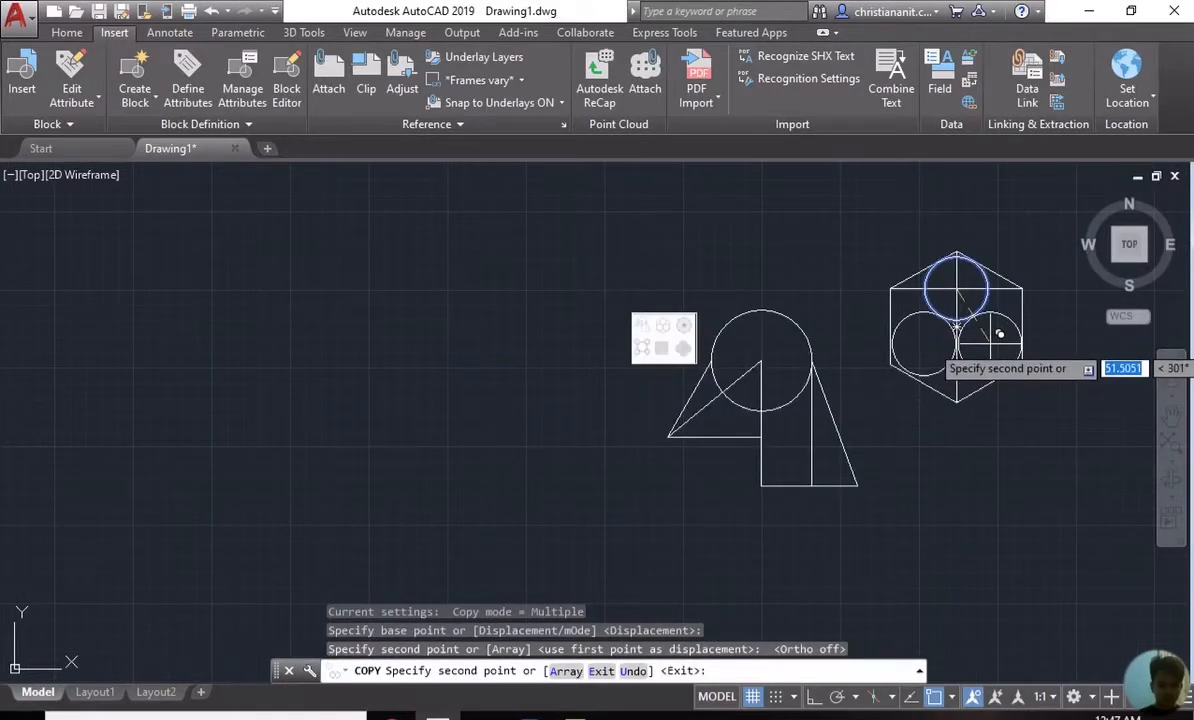
pyautogui.click(999, 334)
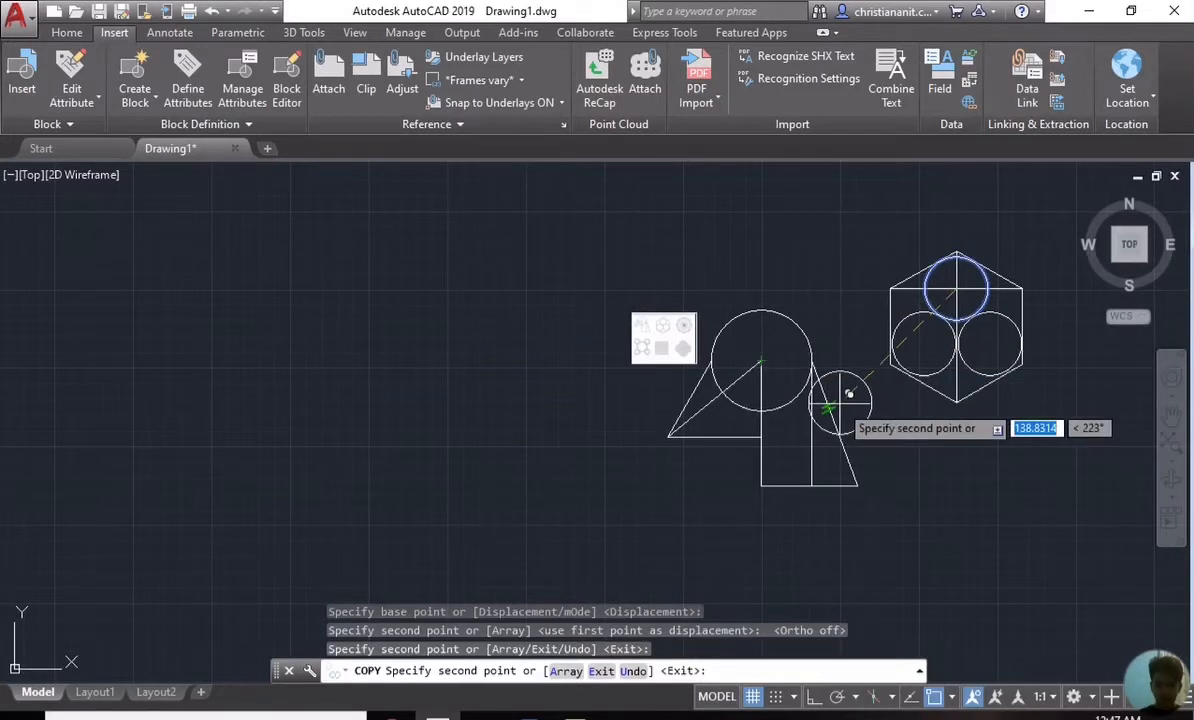
pyautogui.press('Escape')
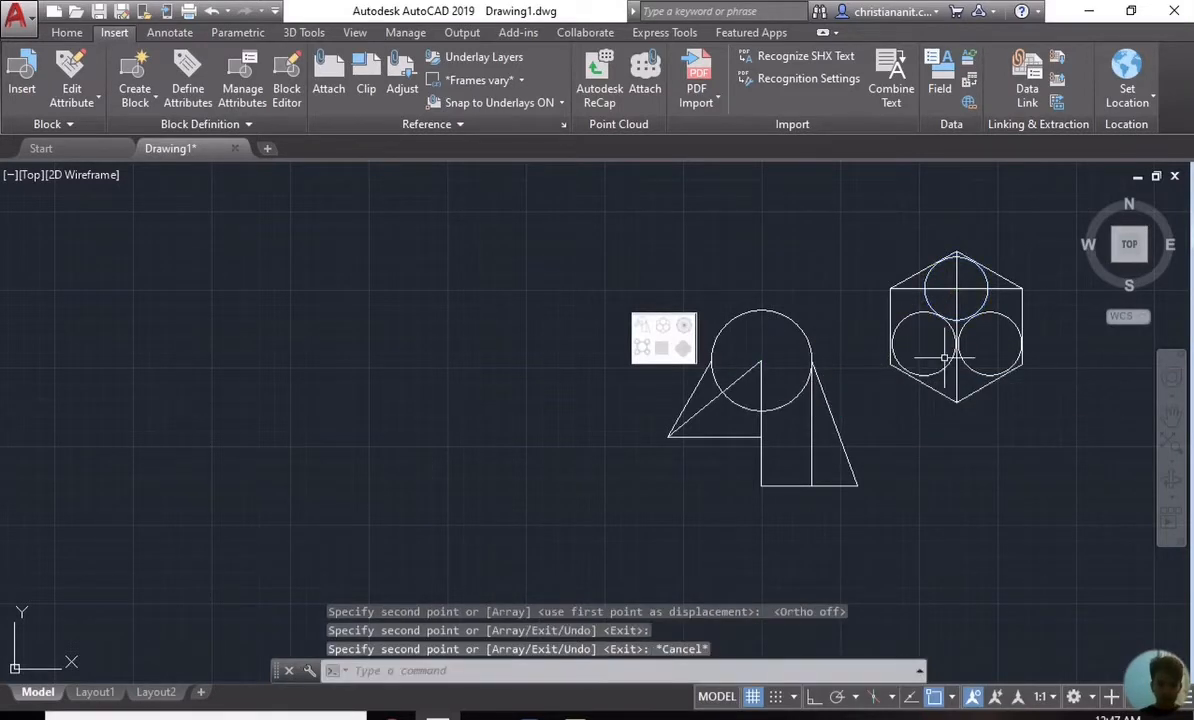
# Step: Erase the hexagon's two construction lines, and move the hexagon with its three circles down and right, level with the first figure
pyautogui.write('e')
pyautogui.press('Return')
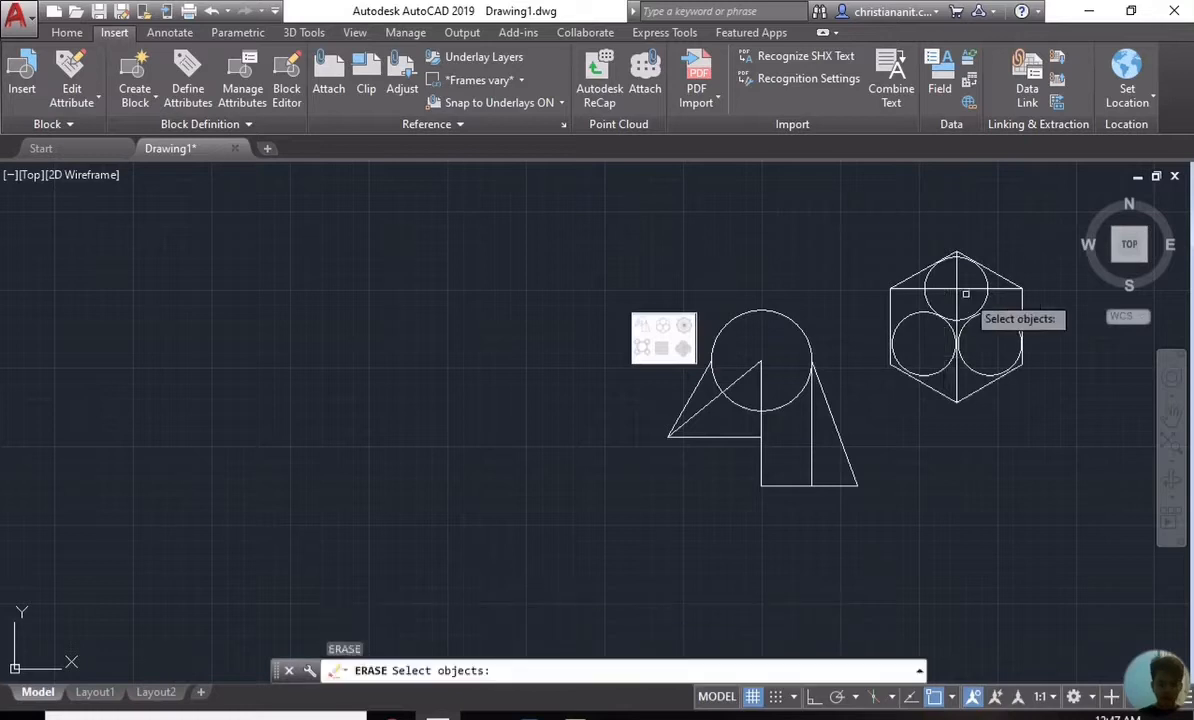
pyautogui.click(965, 286)
pyautogui.click(1021, 333)
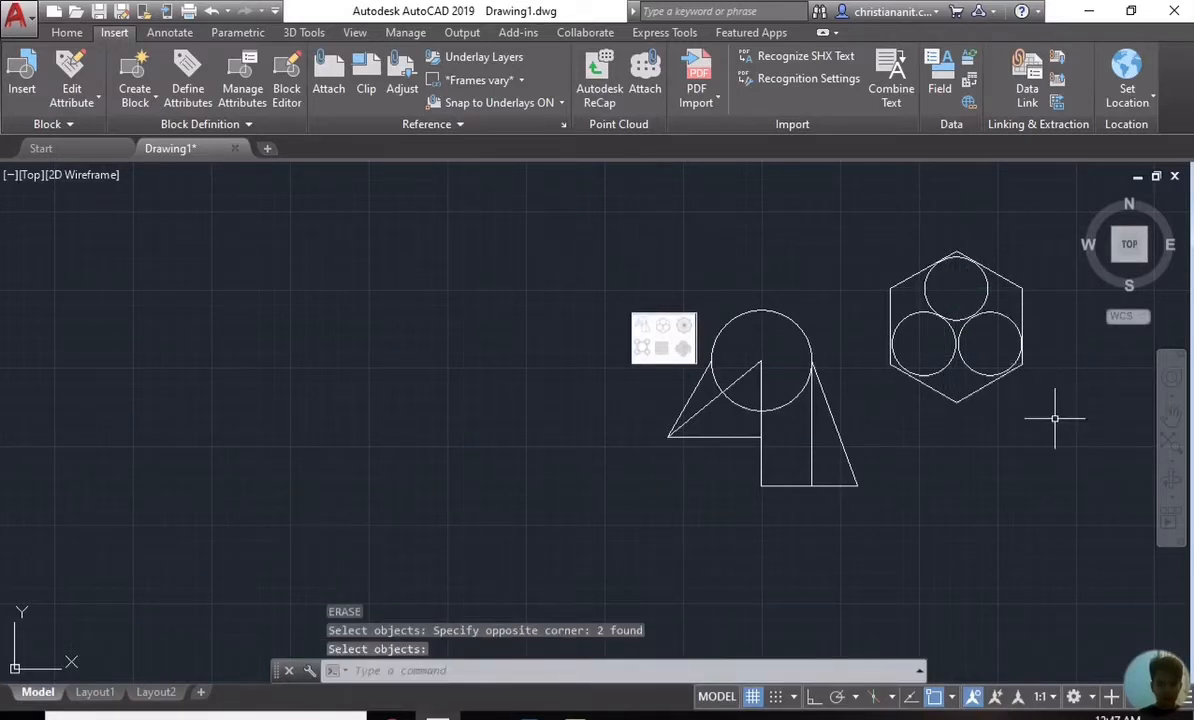
pyautogui.write('M')
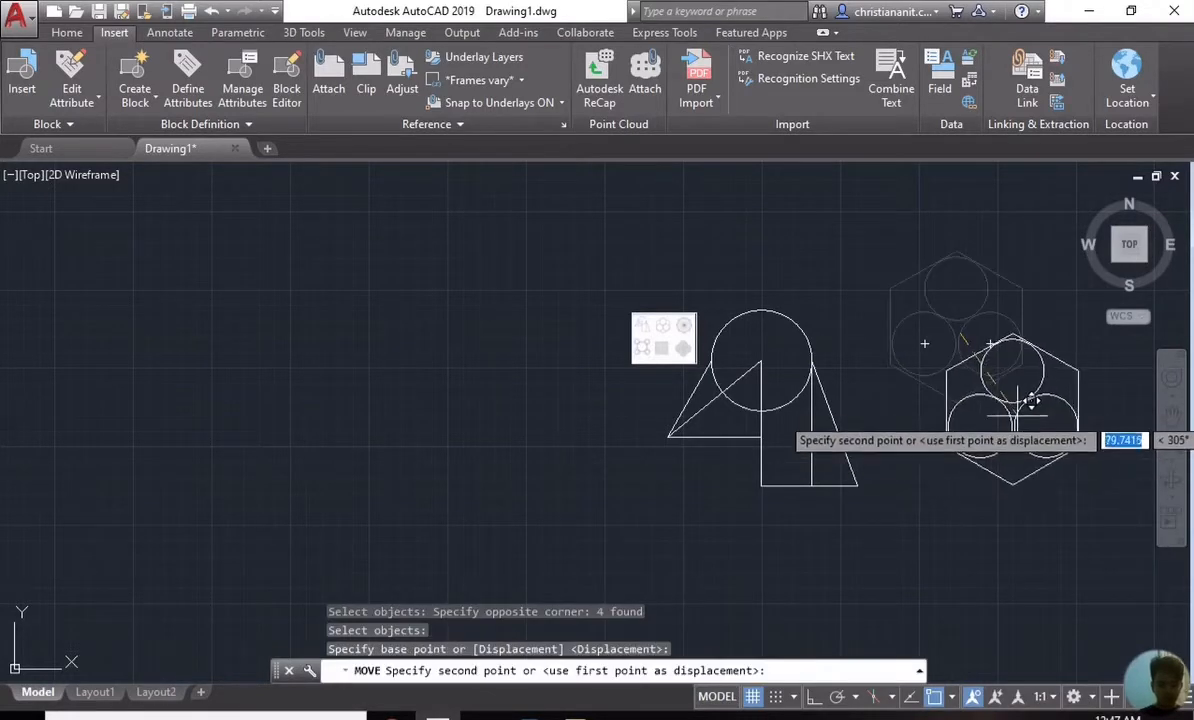
pyautogui.click(1026, 395)
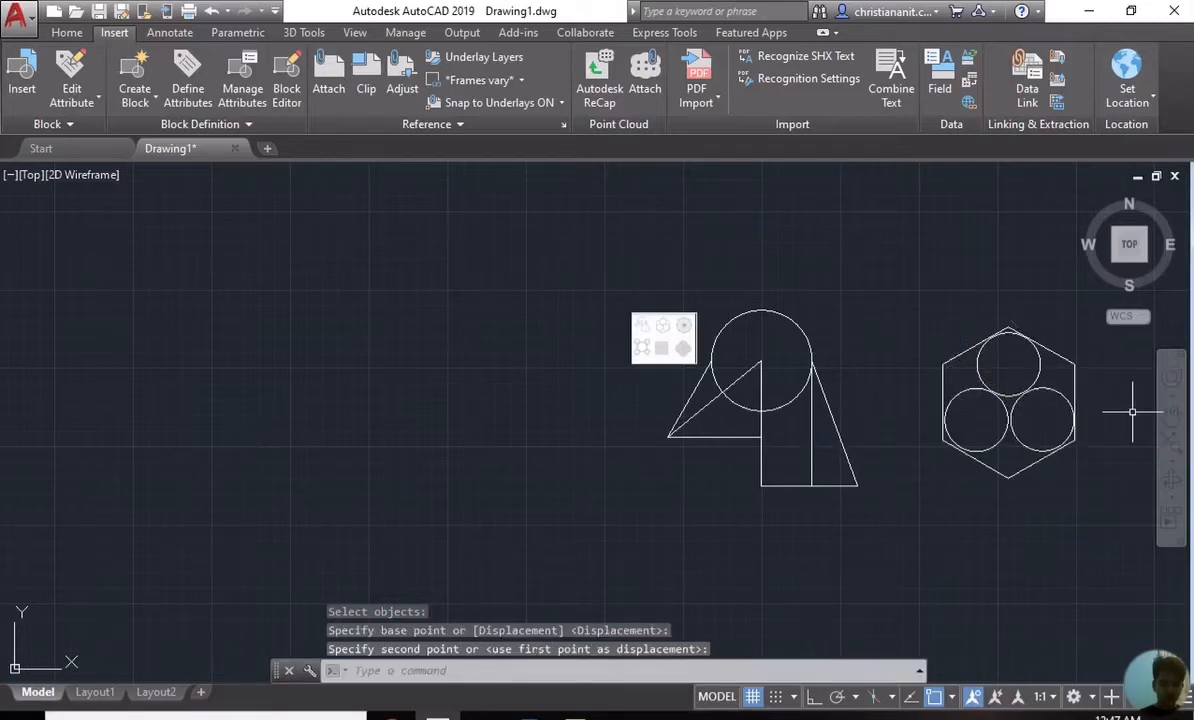
# Step: Examine the radially divided polygon in the reference image, and bring the free space beside the hexagon into view
pyautogui.scroll(-2, 960, 425)
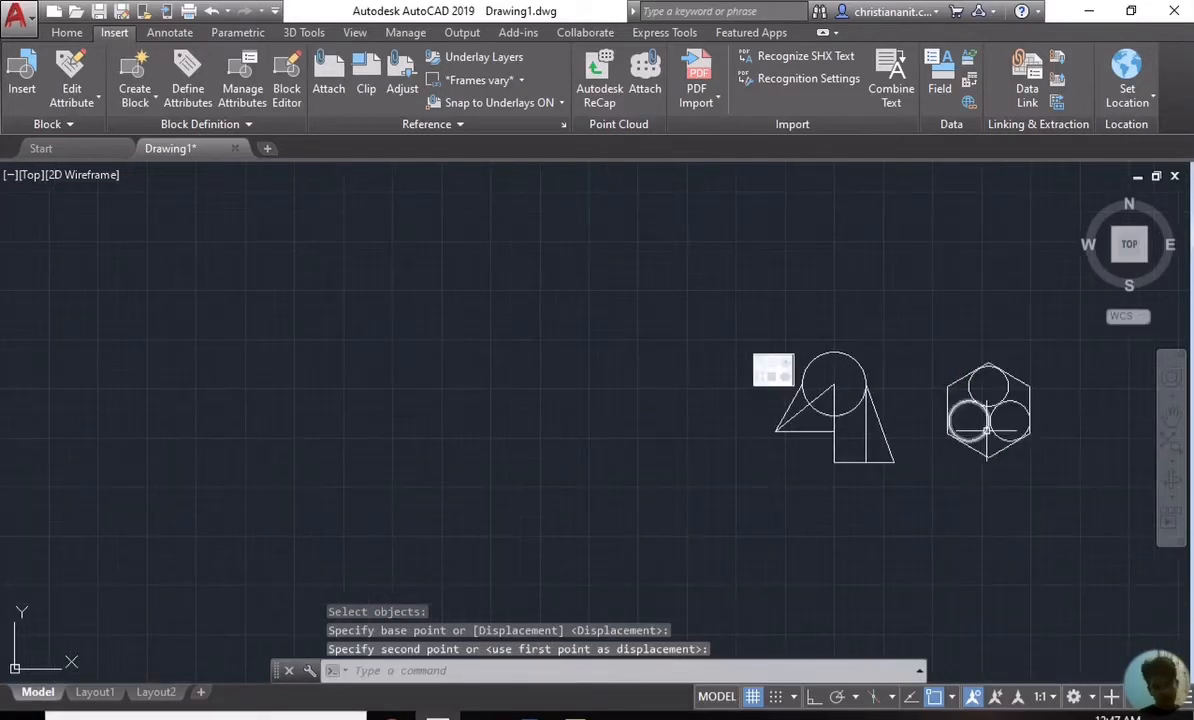
pyautogui.scroll(6, 786, 362)
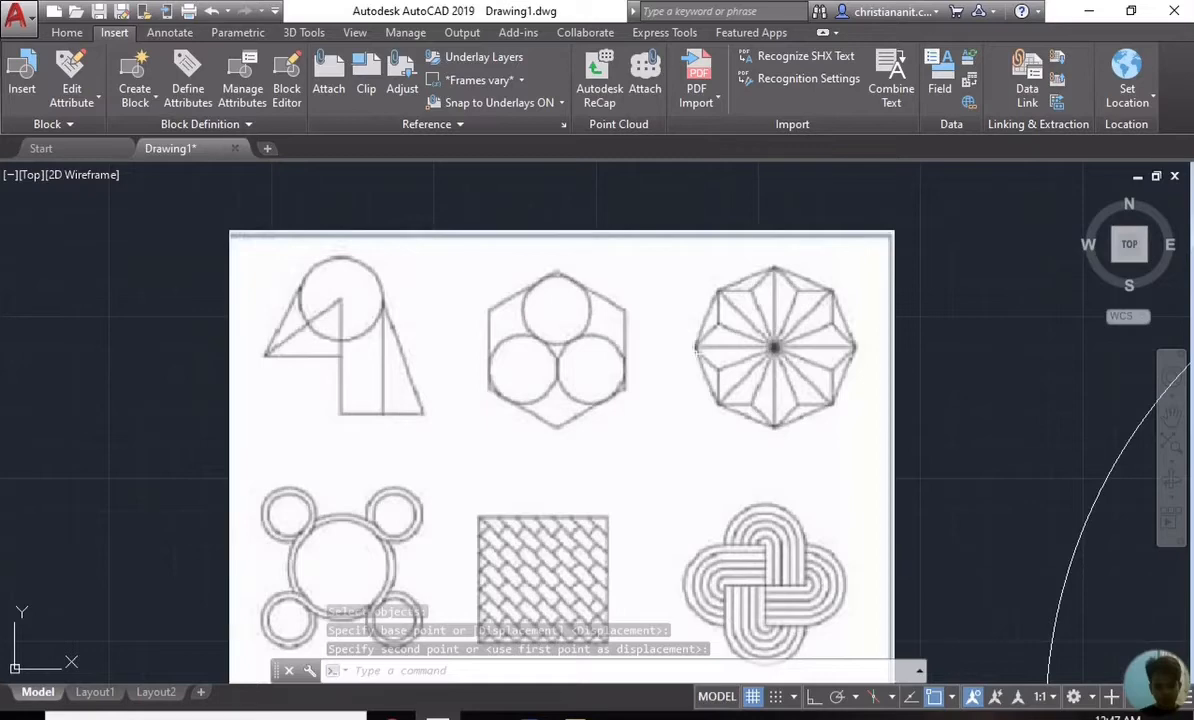
pyautogui.scroll(-10, 820, 414)
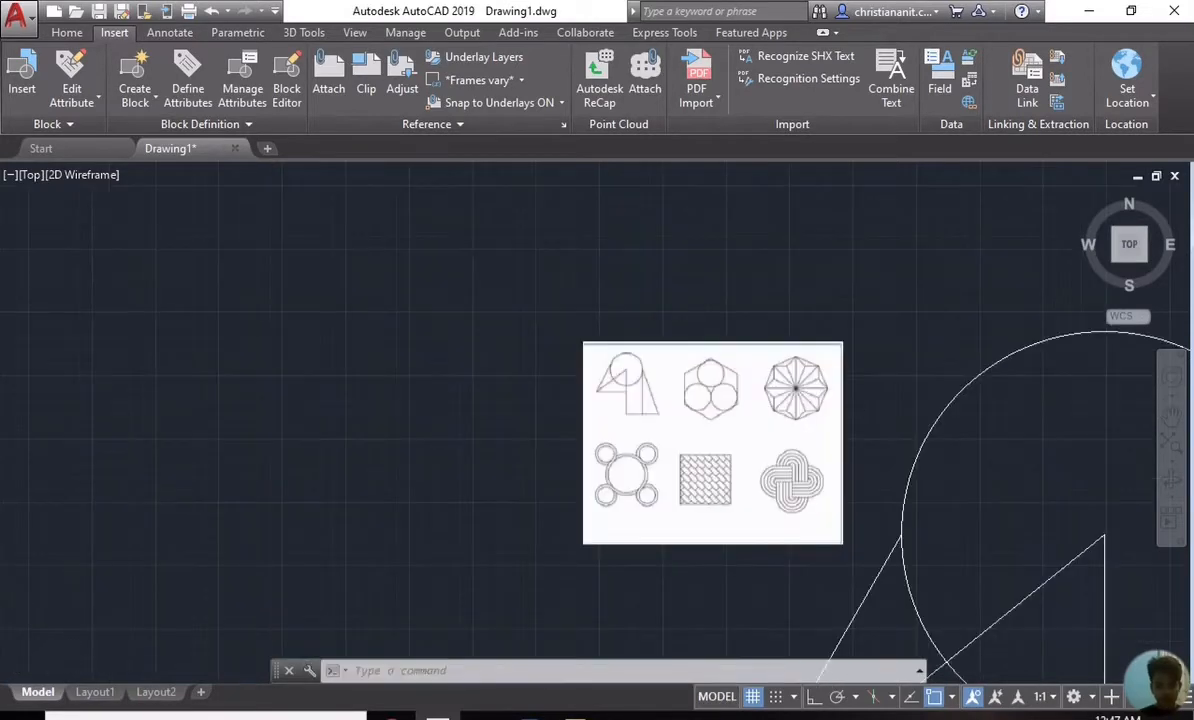
pyautogui.scroll(-2, 993, 463)
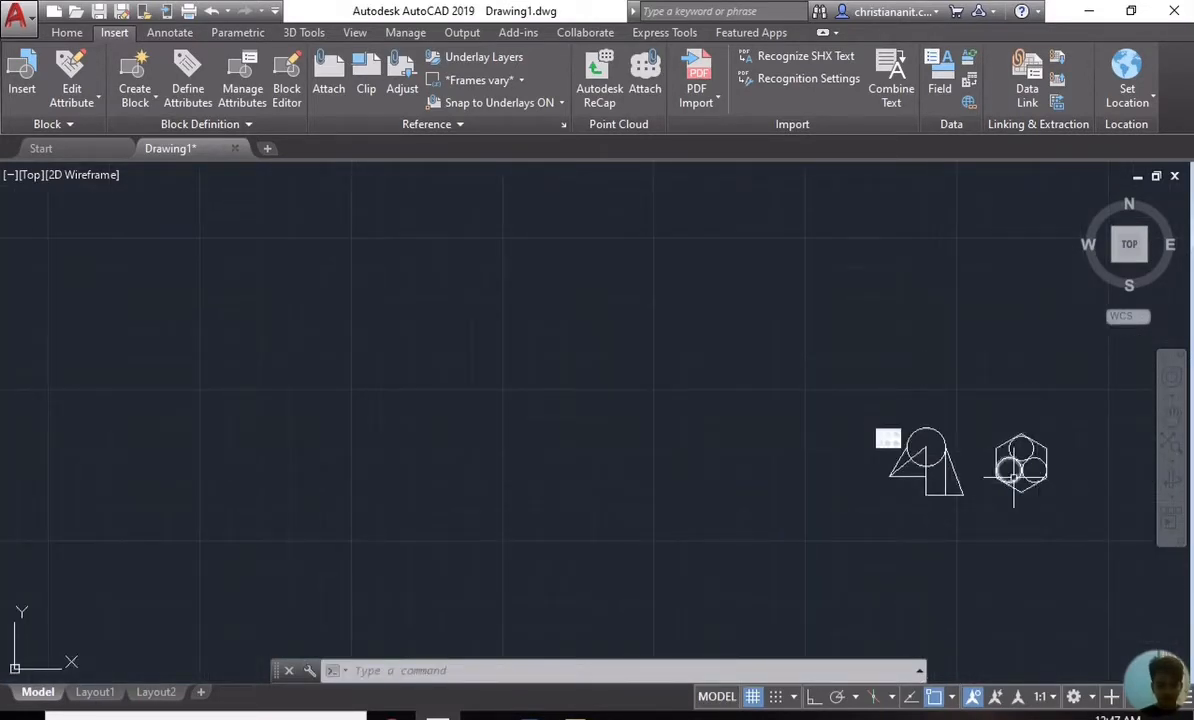
pyautogui.write('p')
pyautogui.press('Return')
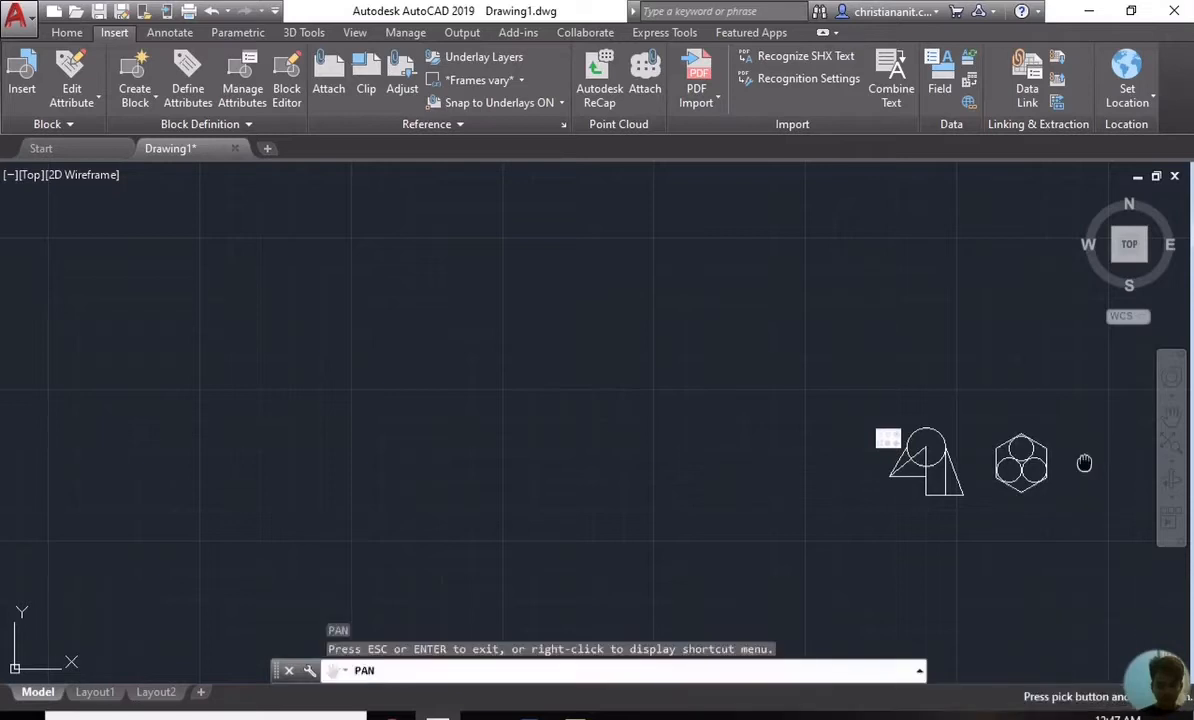
pyautogui.moveTo(1085, 461)
pyautogui.mouseDown()
pyautogui.moveTo(613, 437)
pyautogui.moveTo(600, 408)
pyautogui.moveTo(526, 354)
pyautogui.mouseUp()
pyautogui.scroll(4, 386, 320)
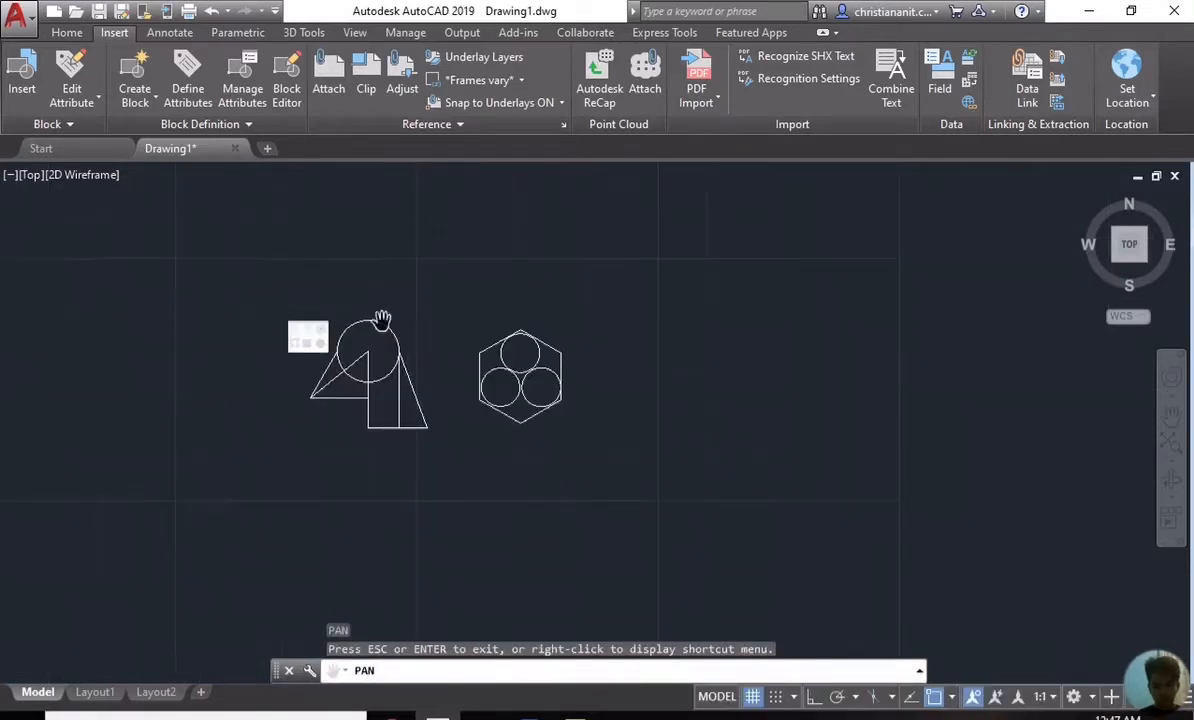
pyautogui.press('Escape')
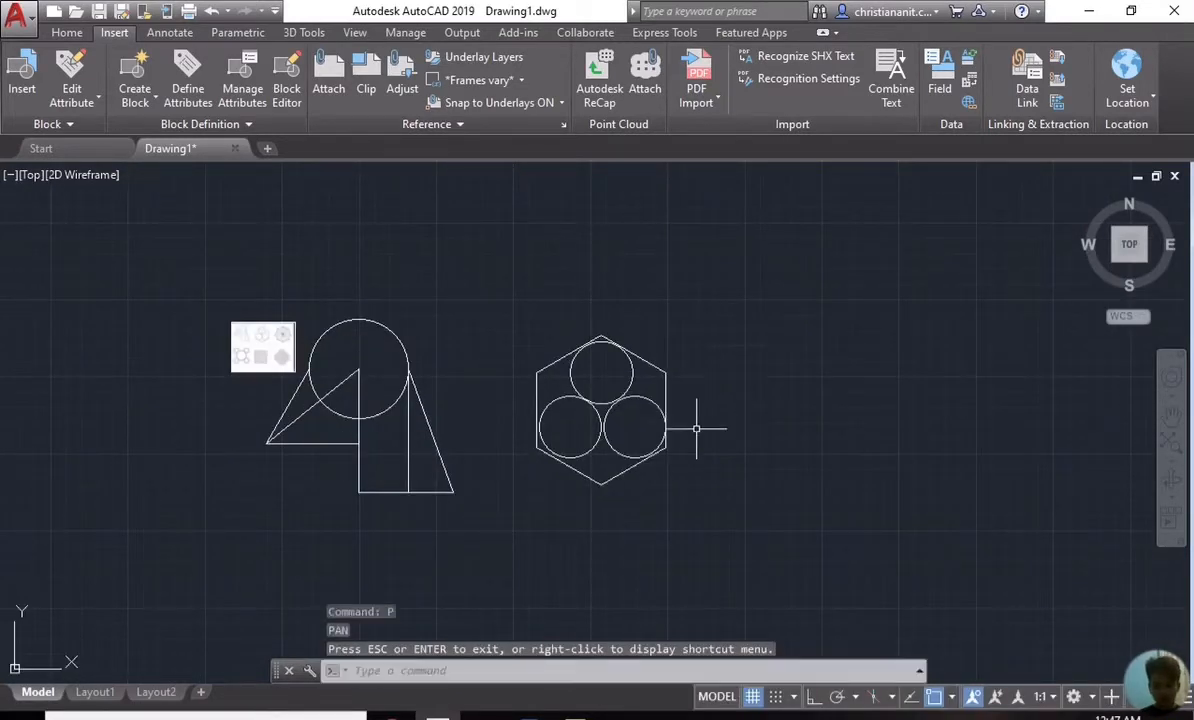
# Step: With ortho on, draw a vertical line 60 units long upward in the free space to the right of the hexagon
pyautogui.write('l')
pyautogui.press('Return')
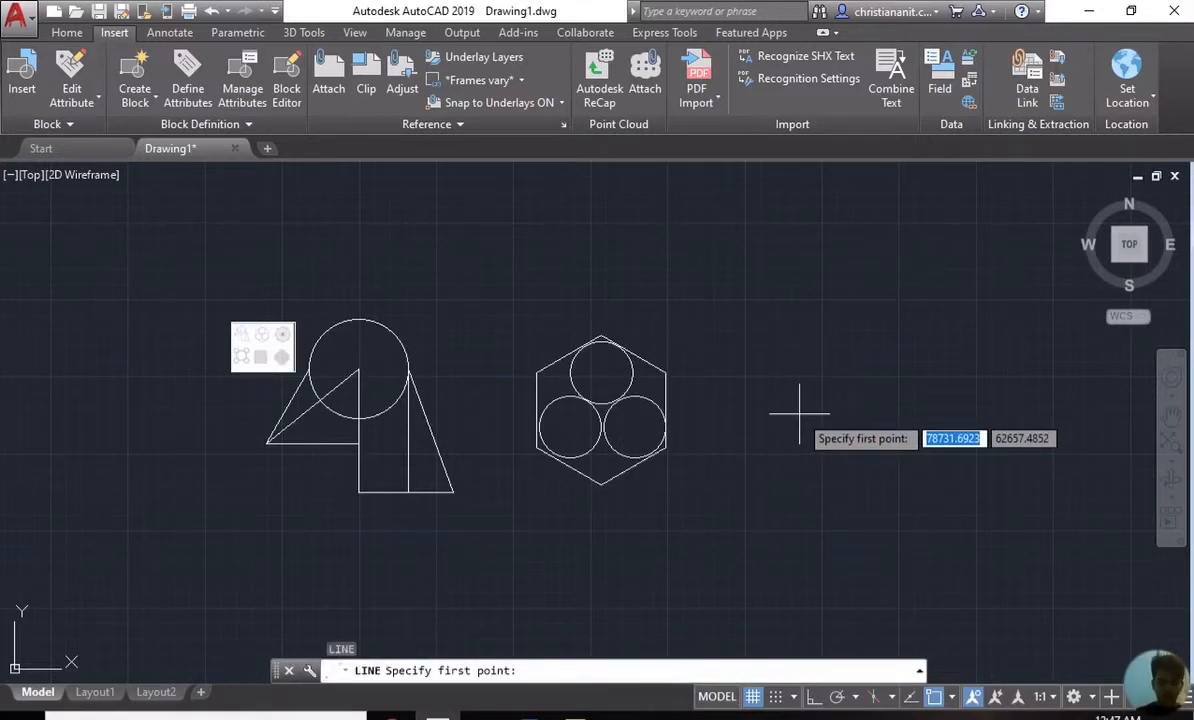
pyautogui.click(814, 409)
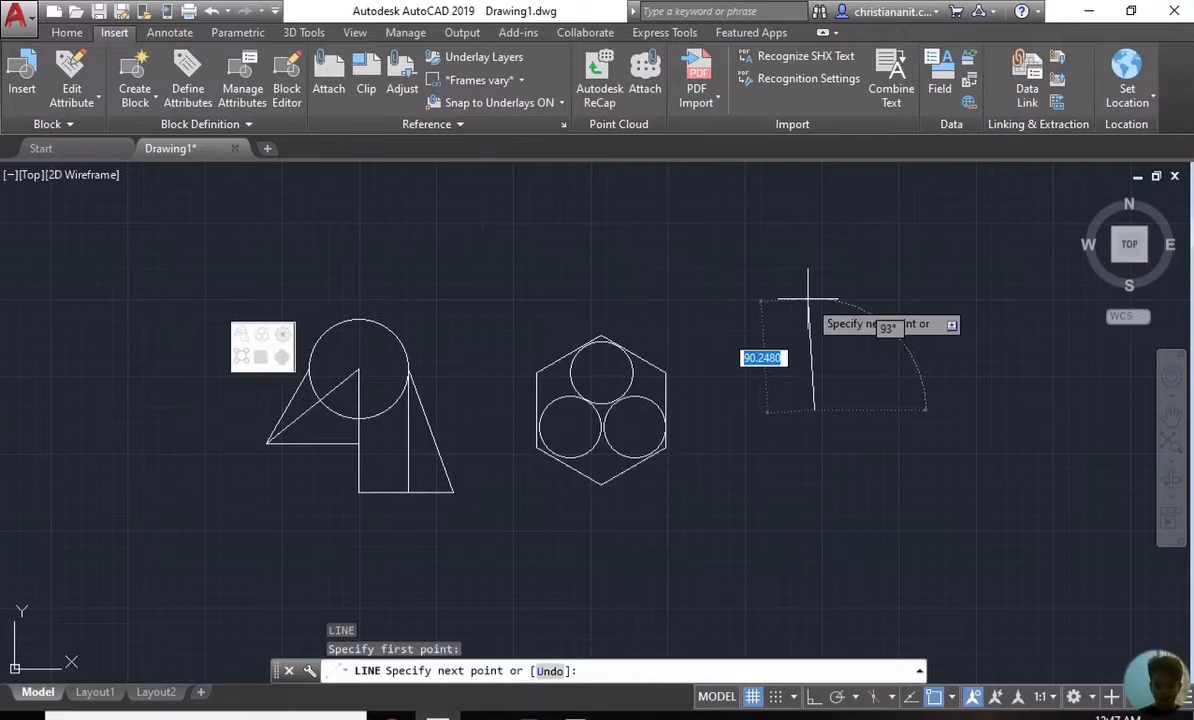
pyautogui.press('F8')
pyautogui.write('60')
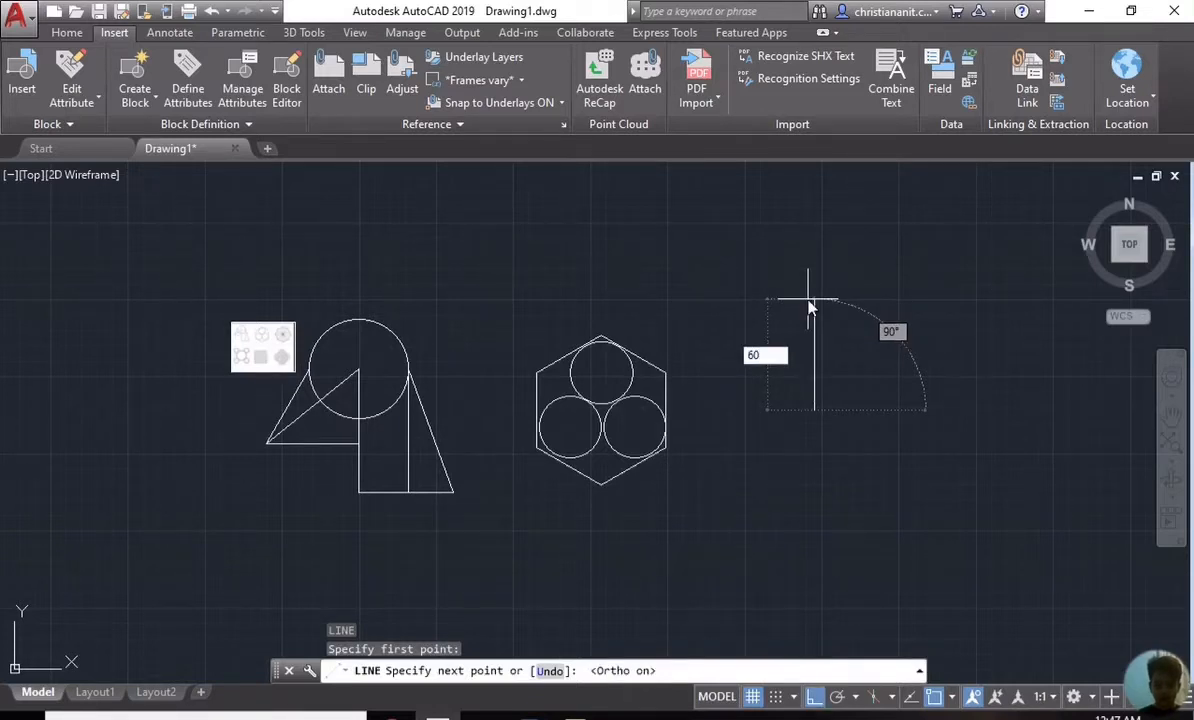
pyautogui.press('Return')
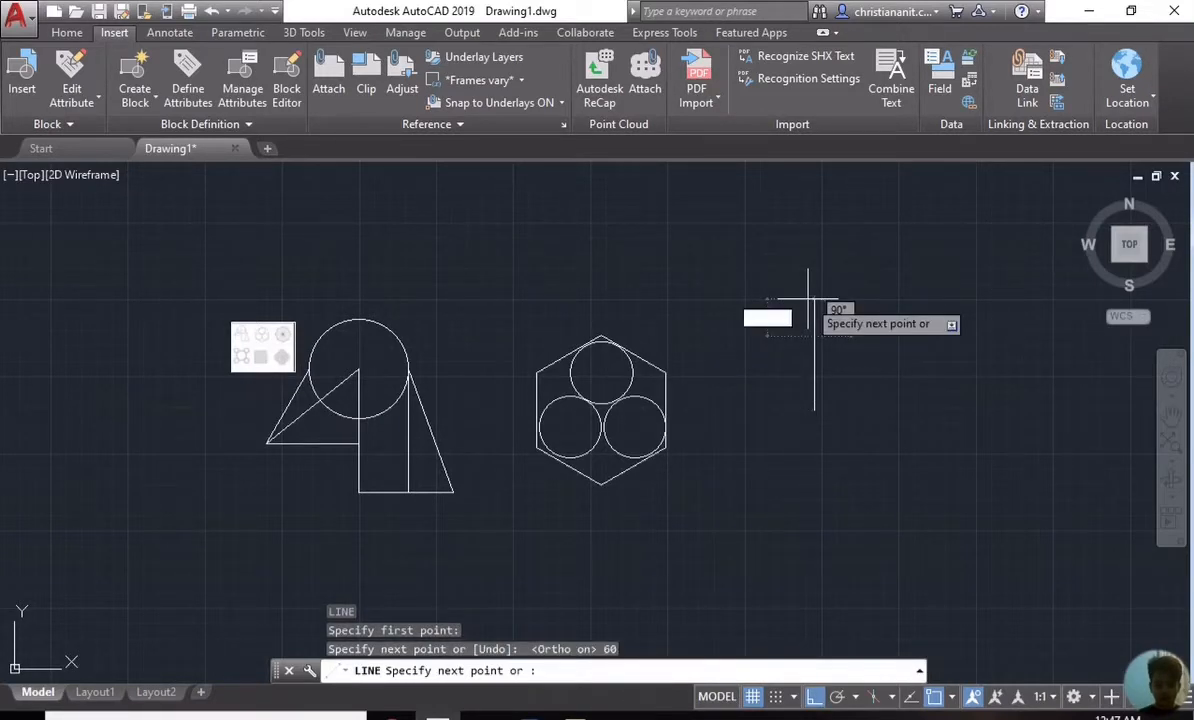
pyautogui.press('Return')
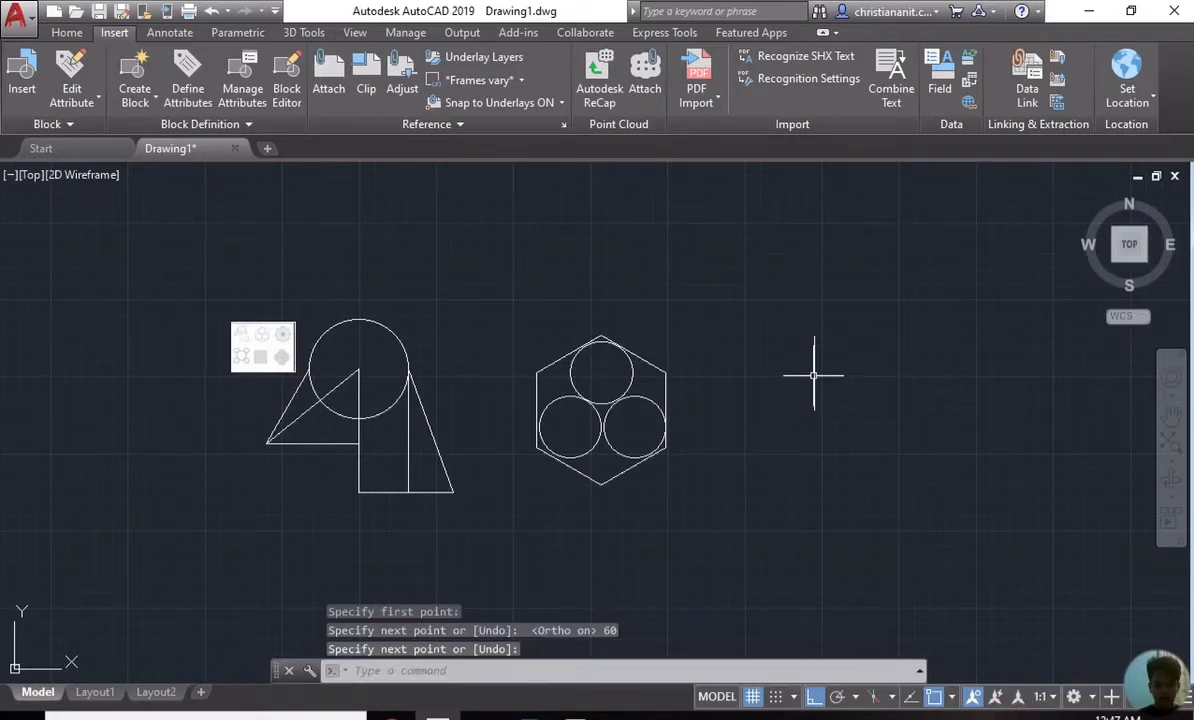
# Step: Draw a 30-unit horizontal line rightward from the vertical line's midpoint, continuing with a diagonal to the vertical line's upper end
pyautogui.press('Return')
pyautogui.scroll(5, 800, 386)
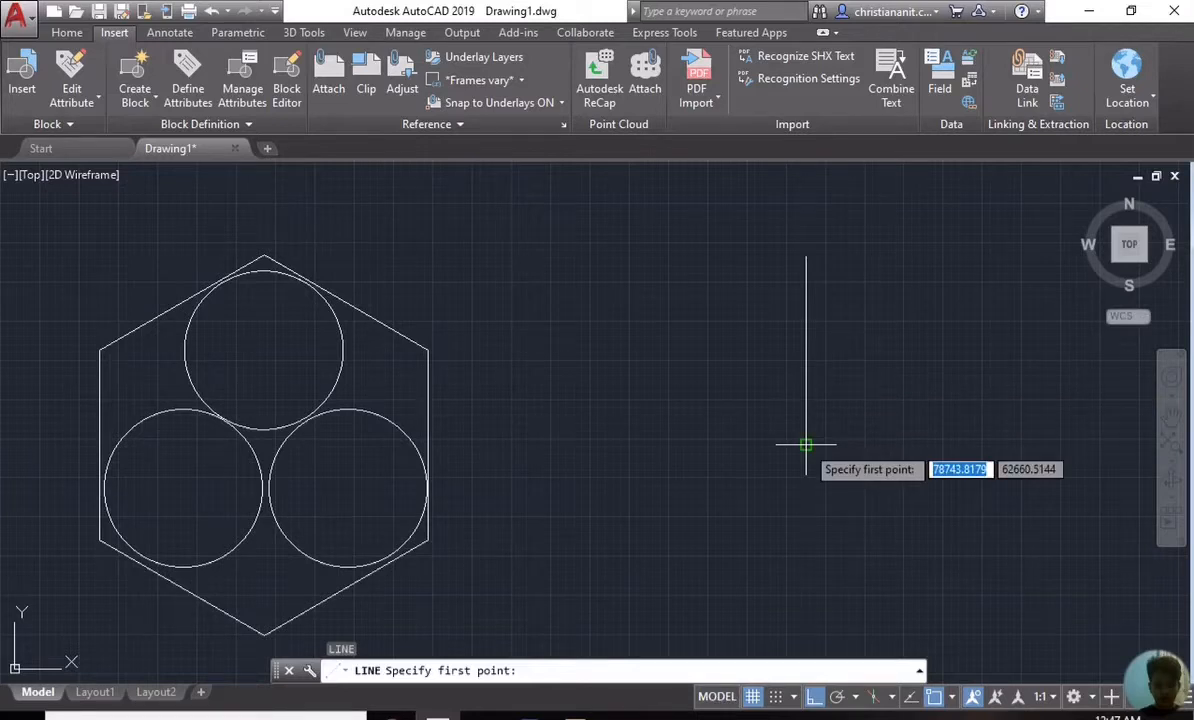
pyautogui.click(806, 351)
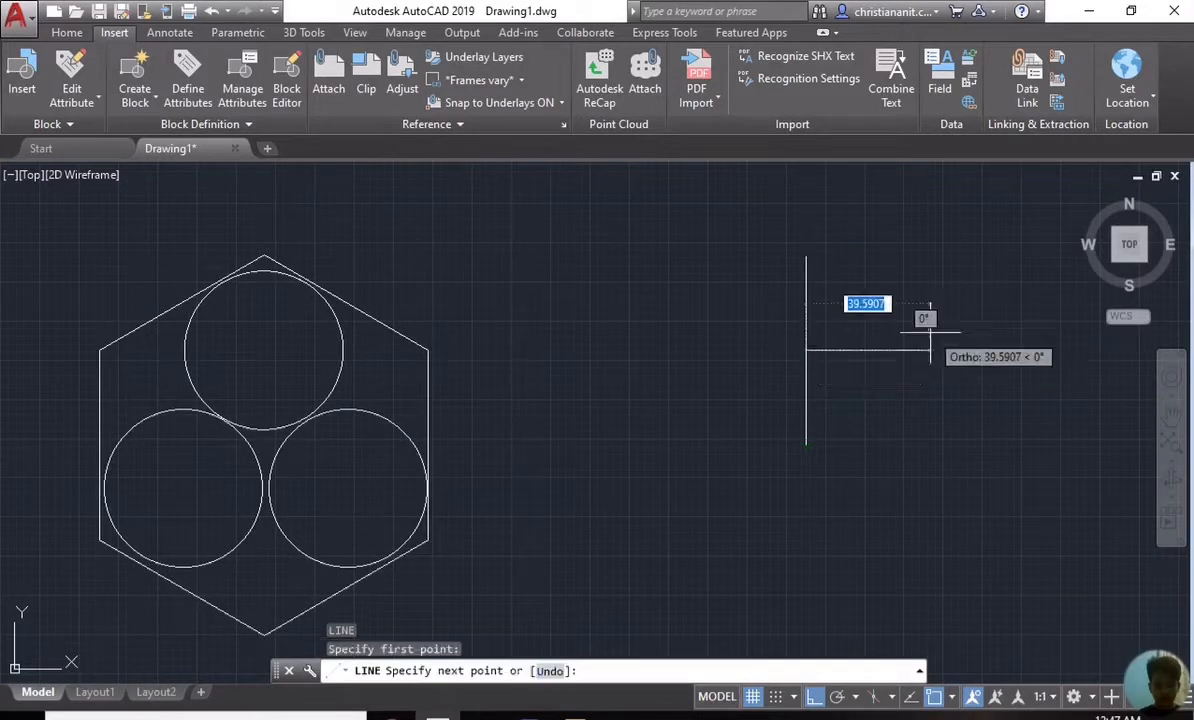
pyautogui.write('30')
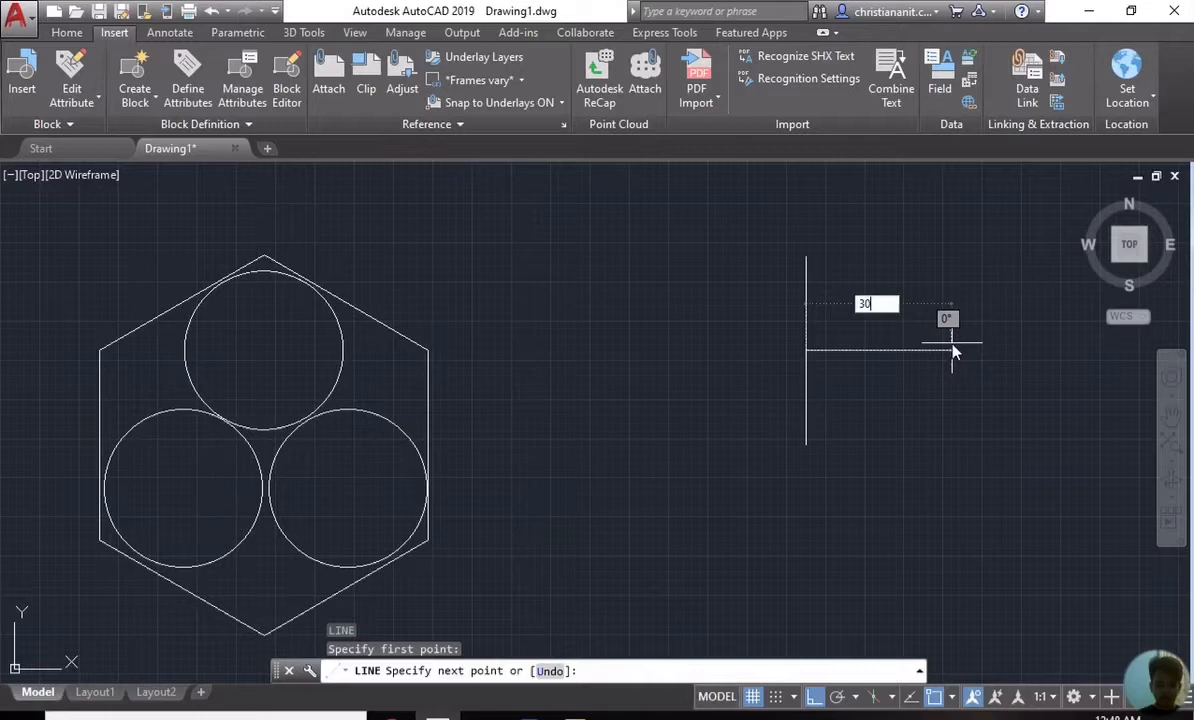
pyautogui.press('Return')
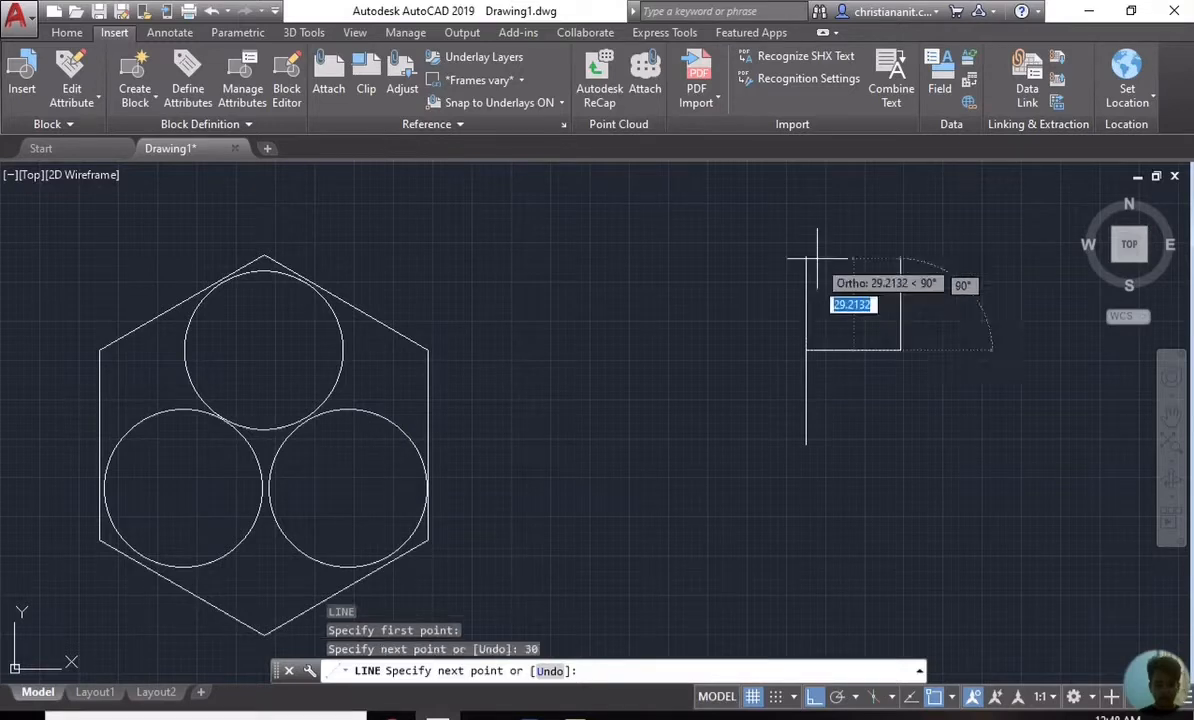
pyautogui.click(806, 258)
pyautogui.press('Return')
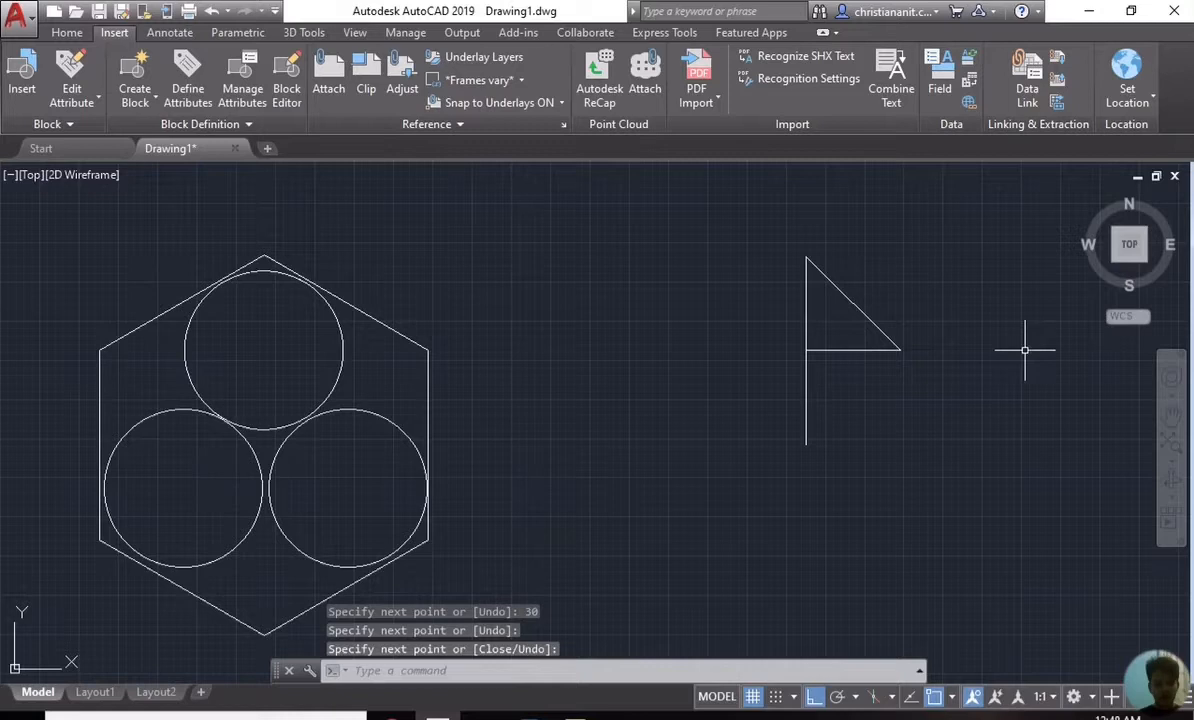
# Step: With ortho off, draw a 50-unit line at 67.5° from the vertical line's lower end
pyautogui.press('Return')
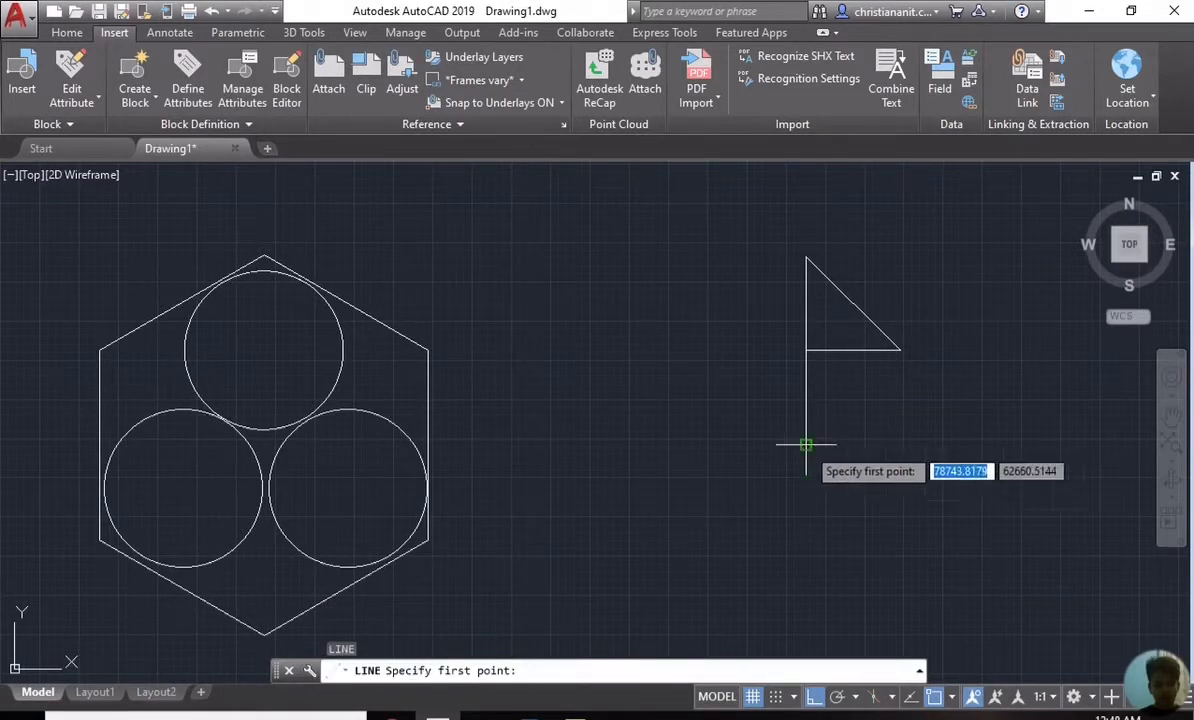
pyautogui.click(806, 444)
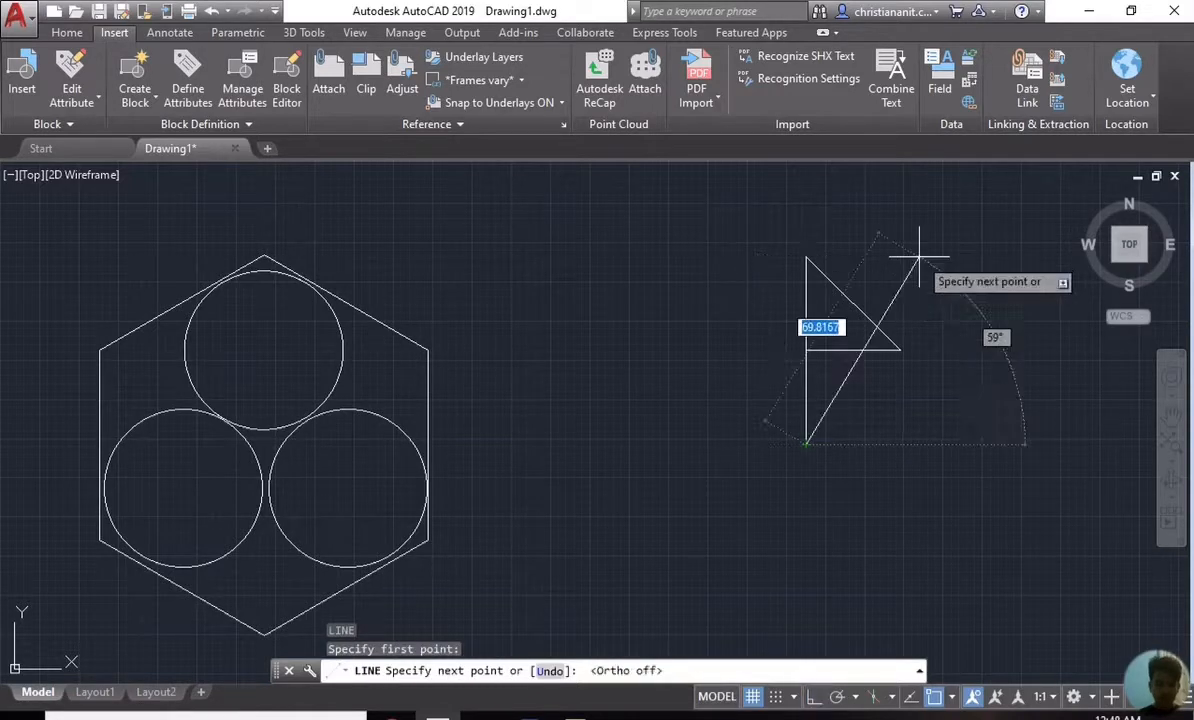
pyautogui.write('50')
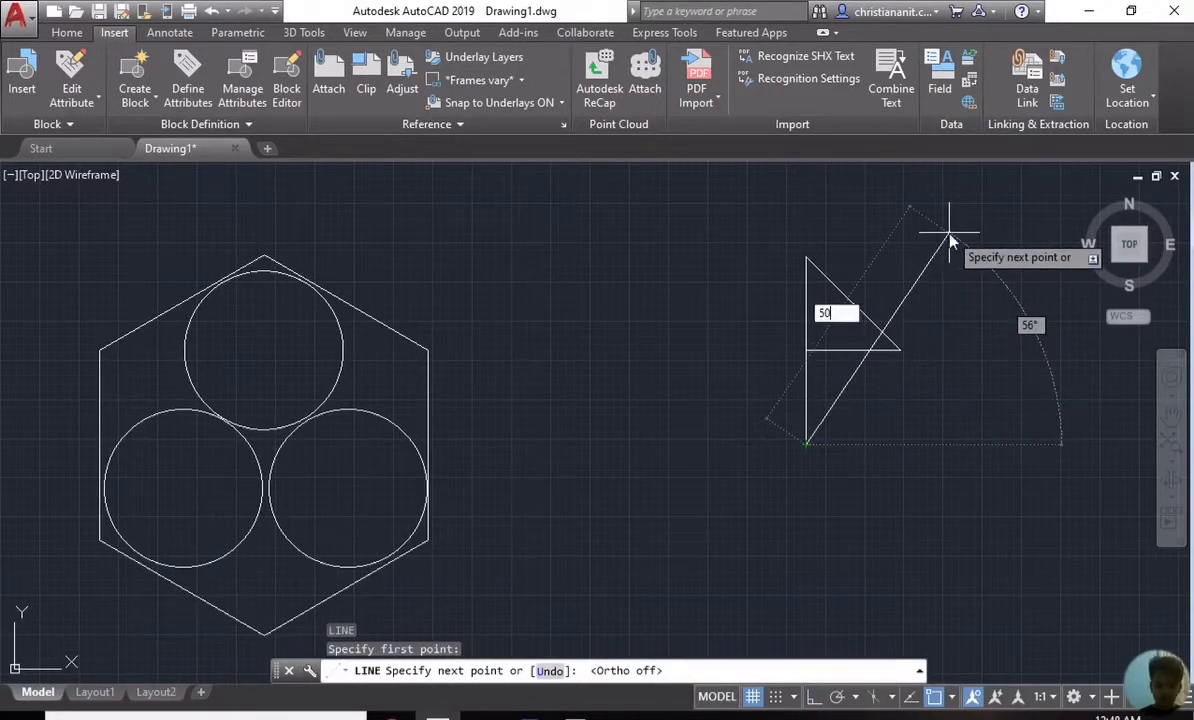
pyautogui.press('Tab')
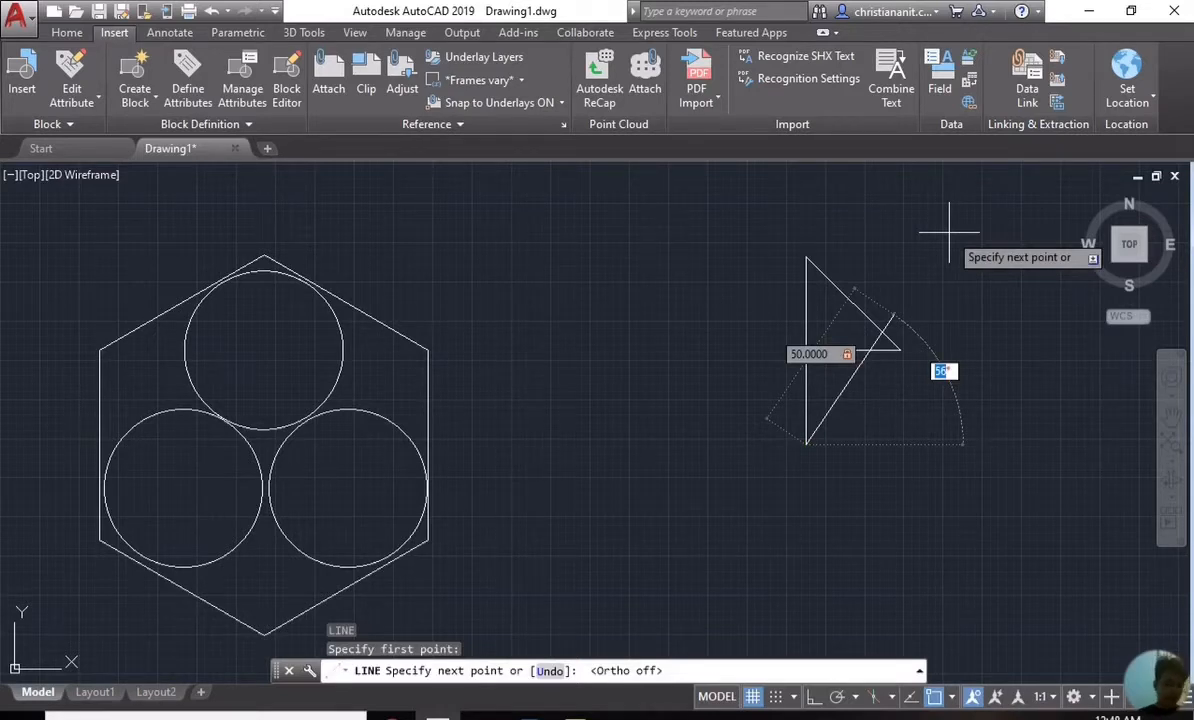
pyautogui.write('67')
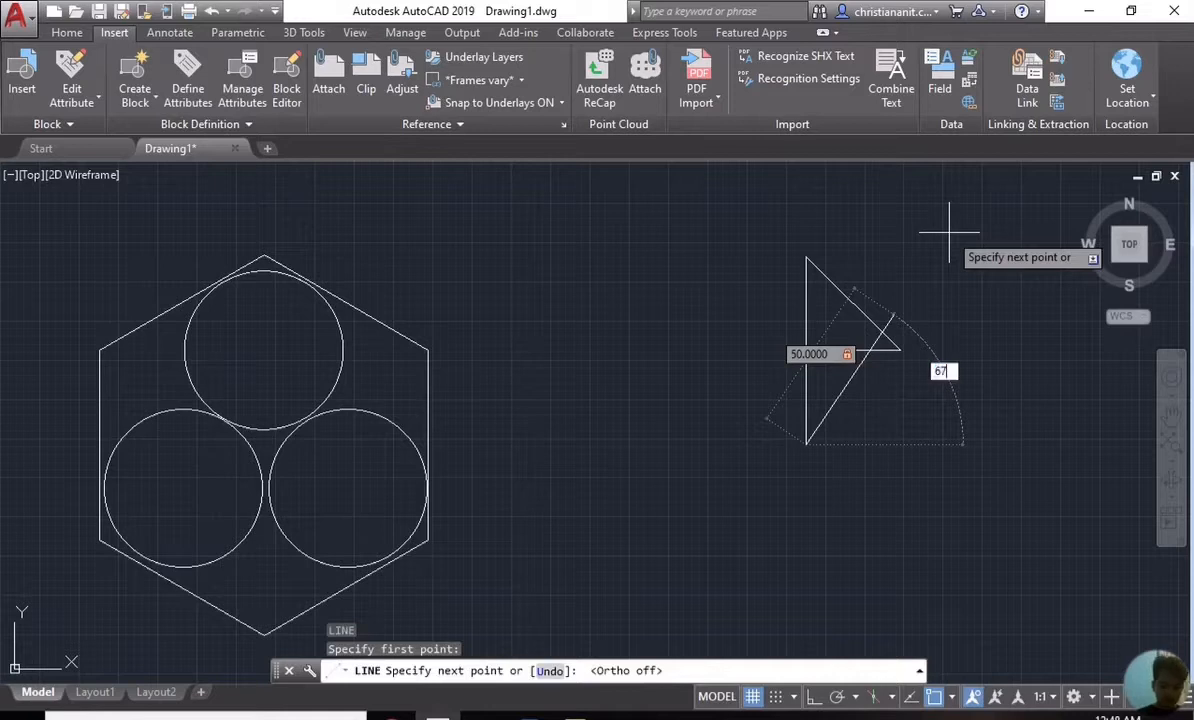
pyautogui.write('.5')
pyautogui.press('Return')
pyautogui.press('Return')
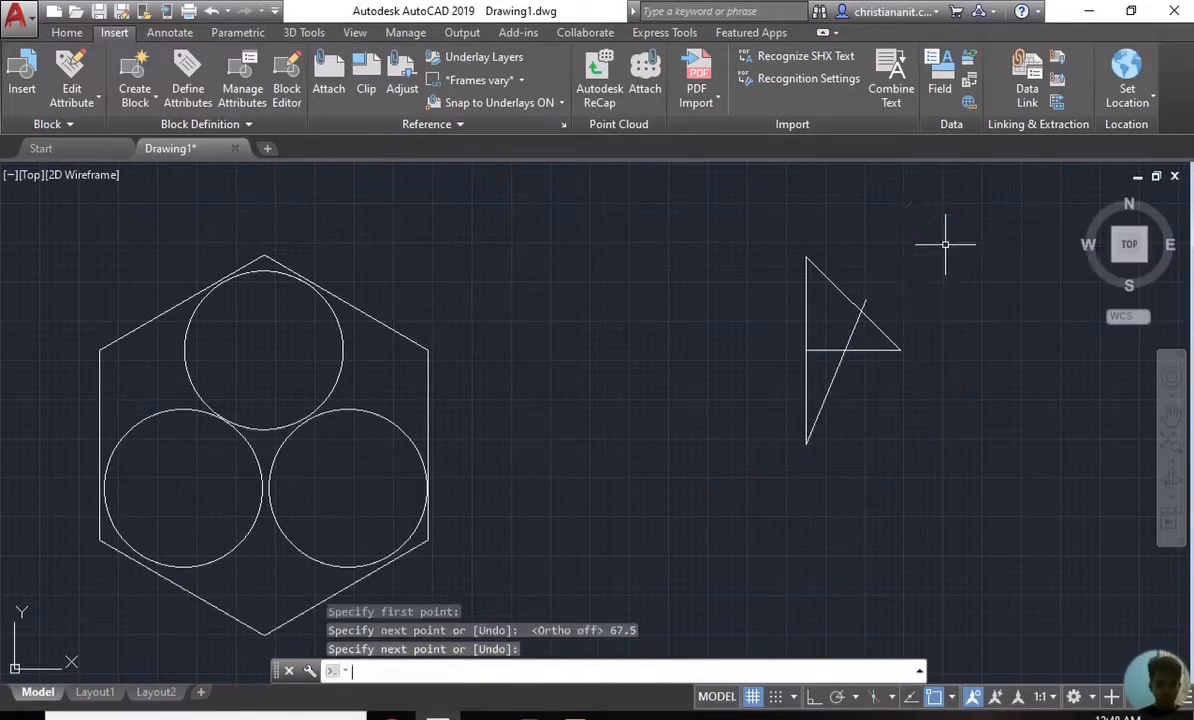
# Step: Trim the horizontal and diagonal lines back to the 67.5° line, and cut that line's end above the diagonal
pyautogui.write('TR')
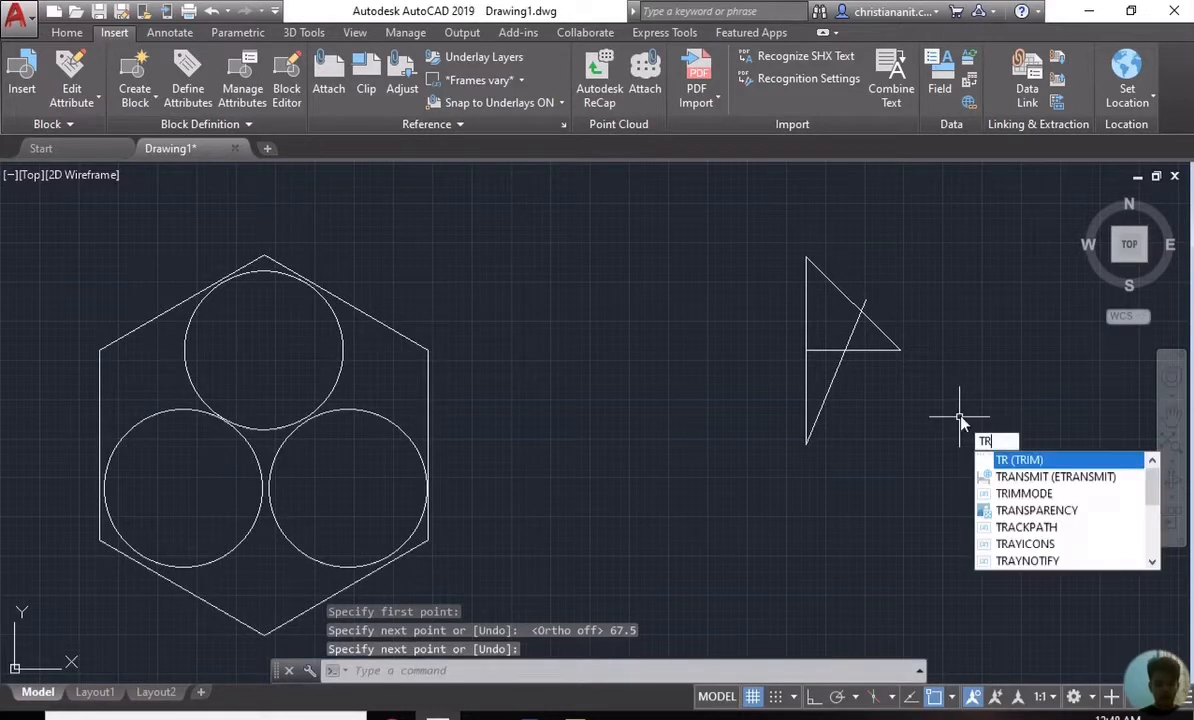
pyautogui.press('Return')
pyautogui.click(960, 421)
pyautogui.click(714, 229)
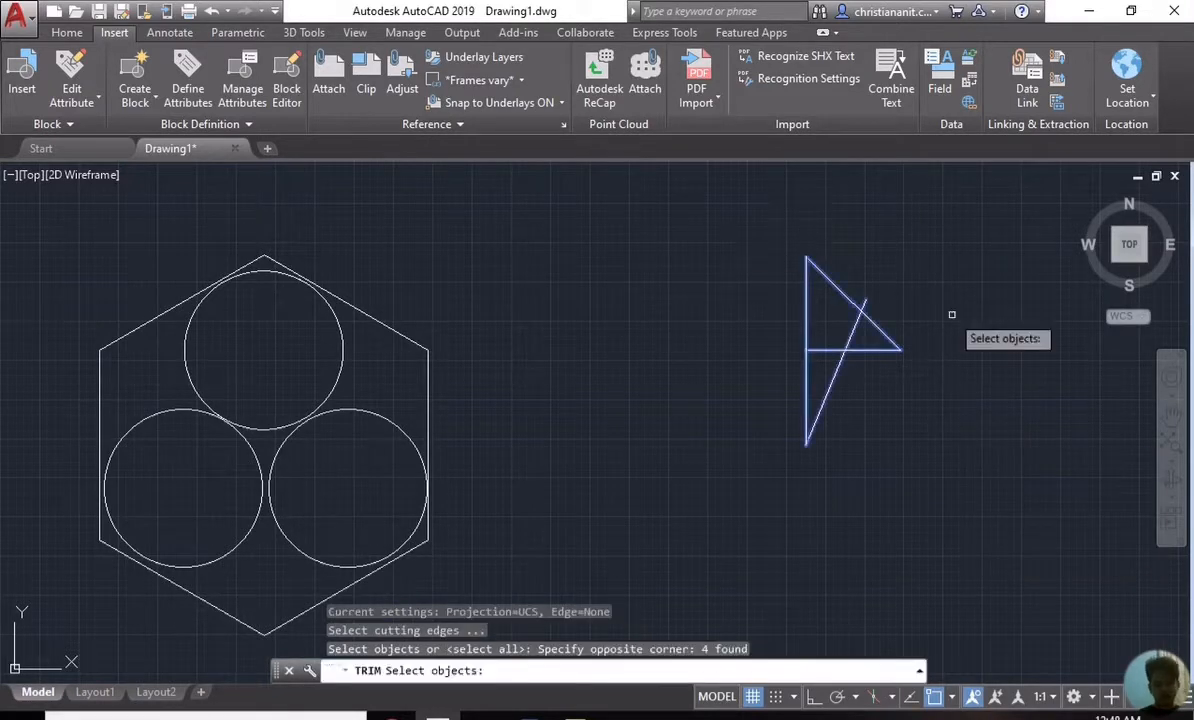
pyautogui.press('Return')
pyautogui.click(895, 346)
pyautogui.click(886, 351)
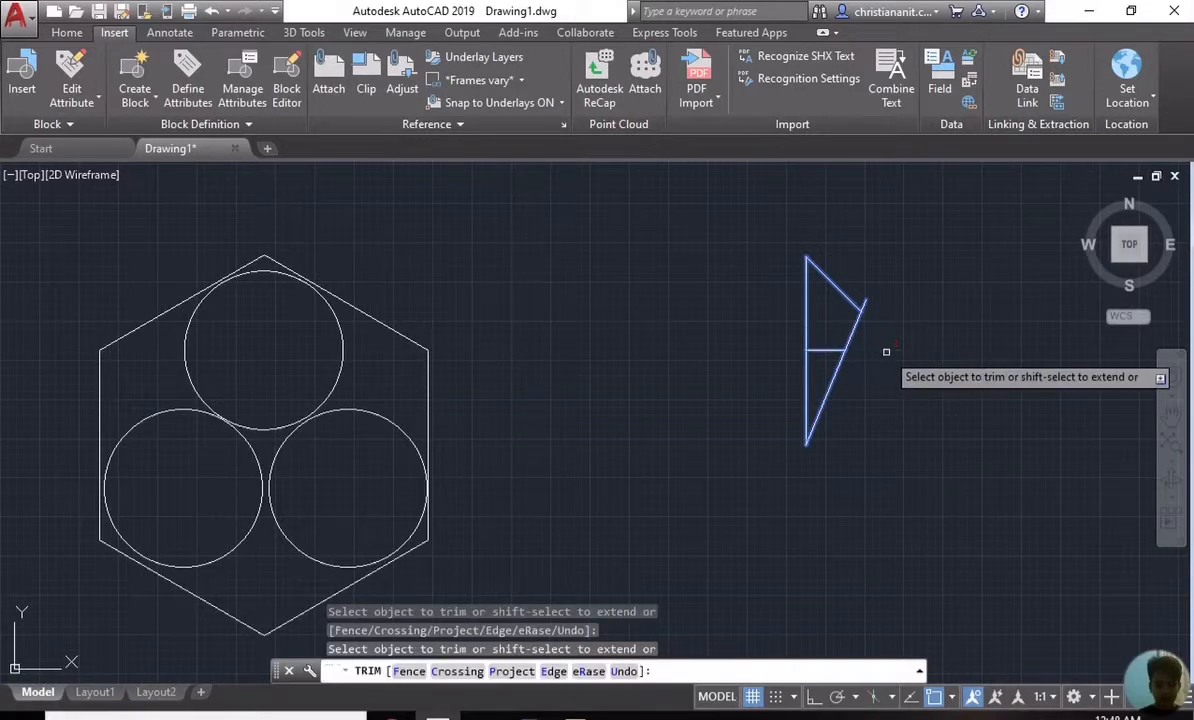
pyautogui.click(828, 347)
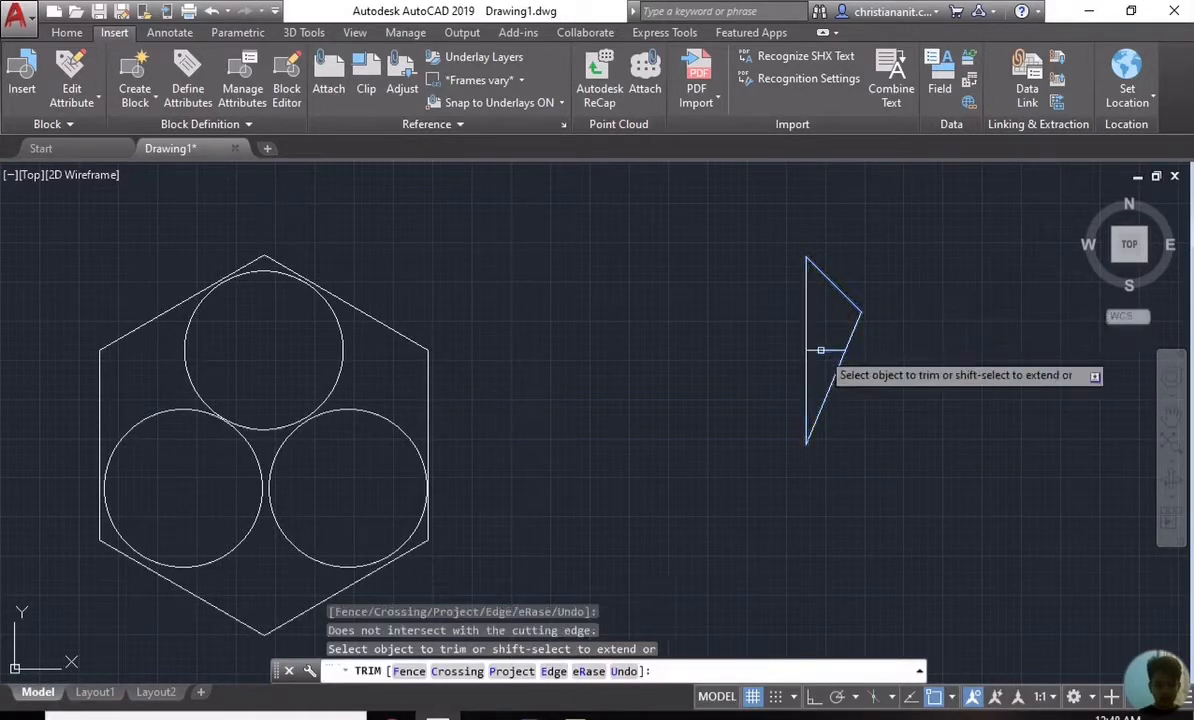
pyautogui.press('Return')
# Step: Erase the leftover horizontal segment inside the narrow triangle
pyautogui.write('E')
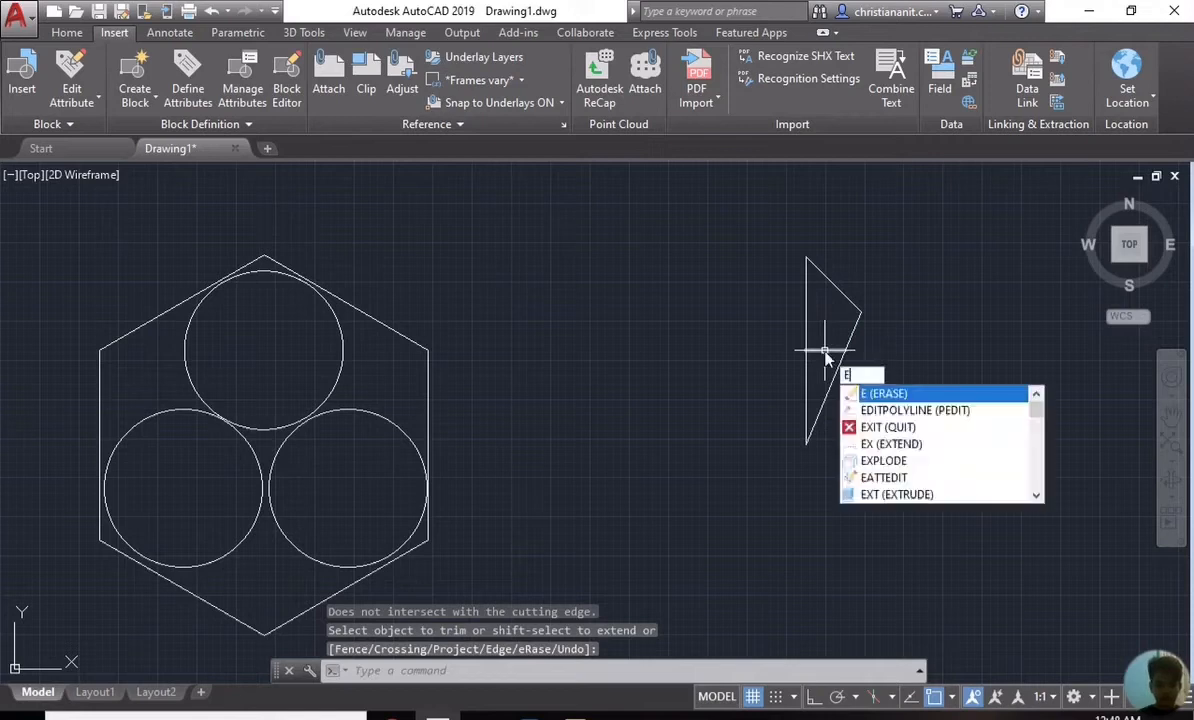
pyautogui.press('Return')
pyautogui.click(824, 347)
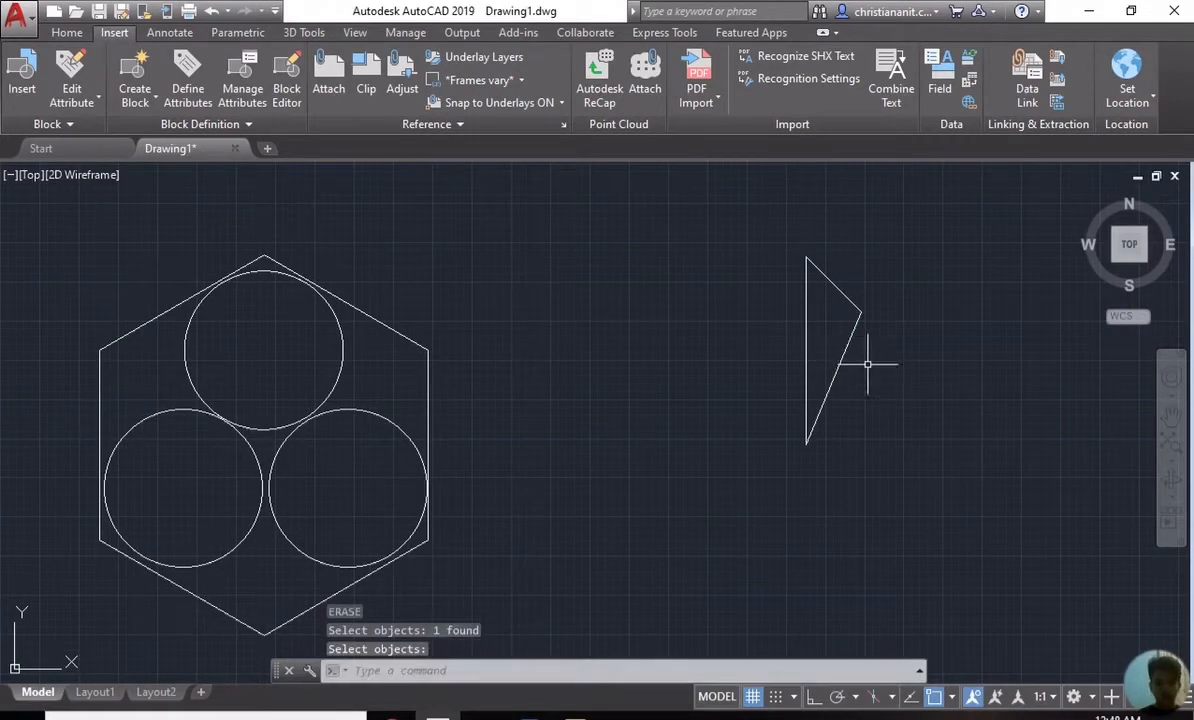
# Step: Mirror the narrow triangle across its vertical line with ortho on, keeping the source objects
pyautogui.write('M')
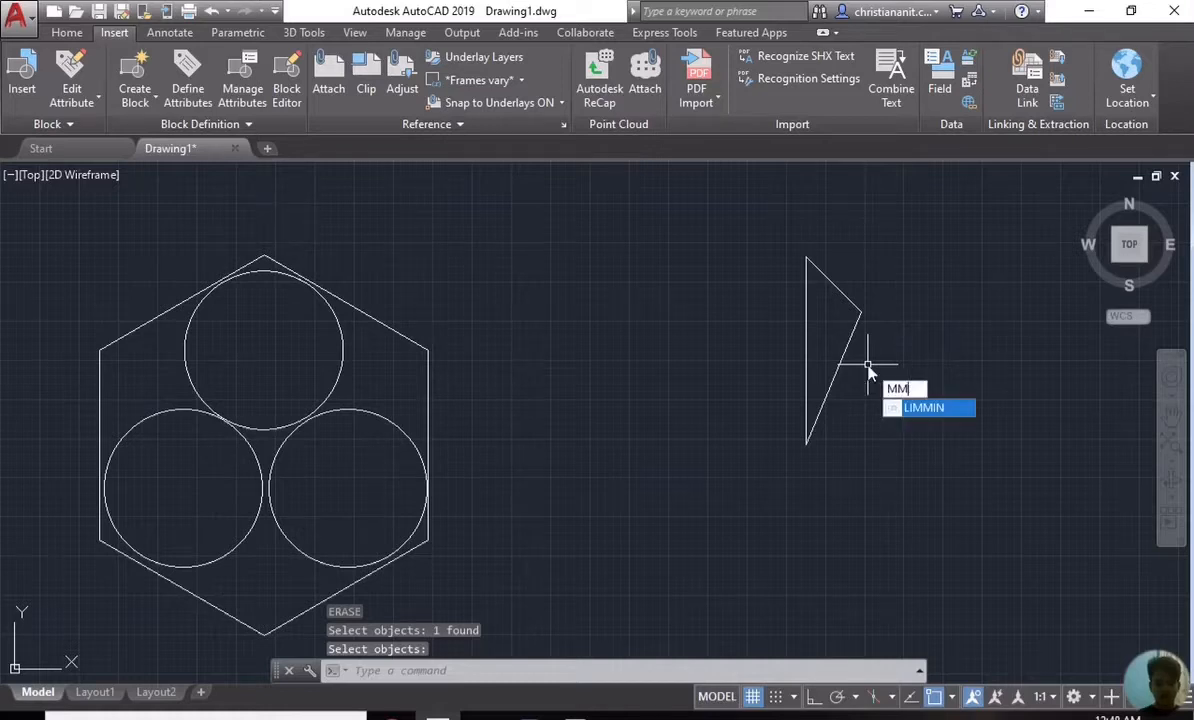
pyautogui.write('I')
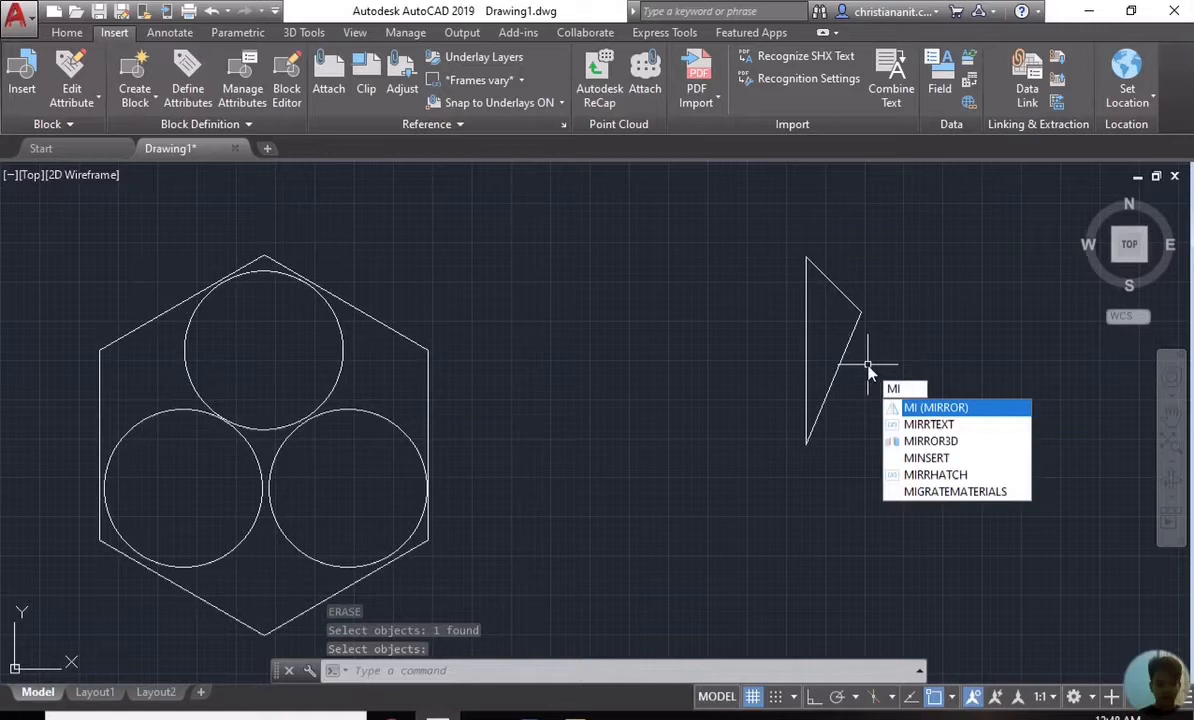
pyautogui.press('Return')
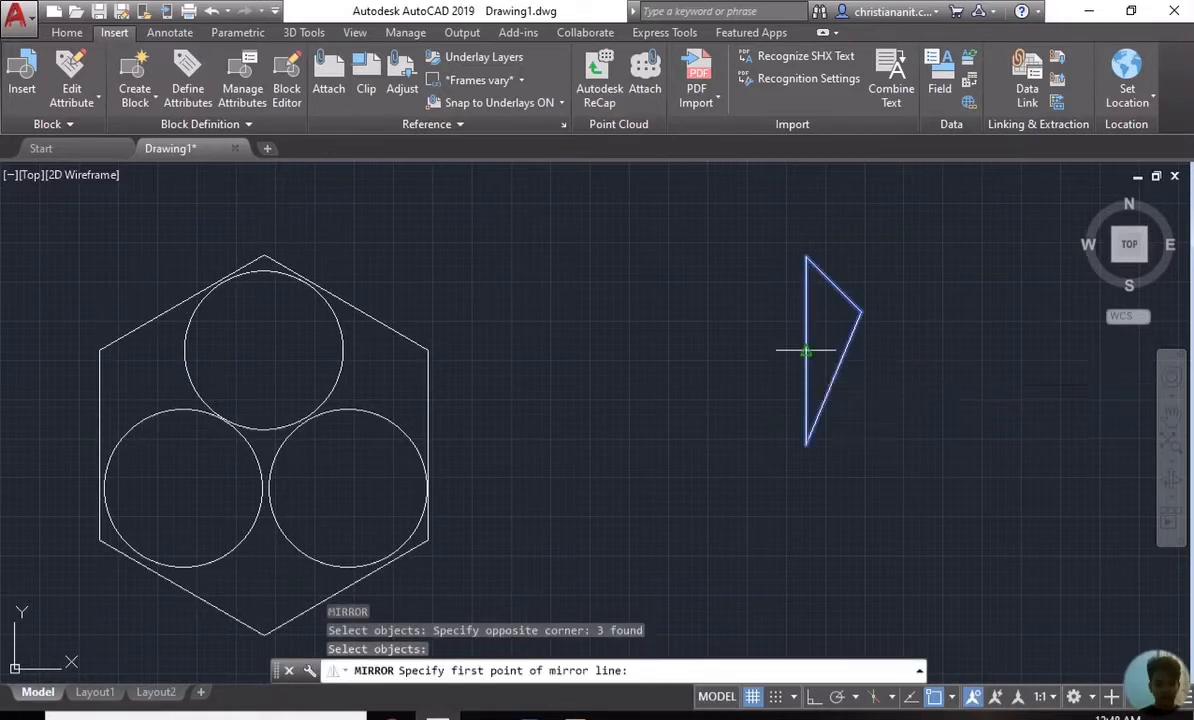
pyautogui.click(806, 351)
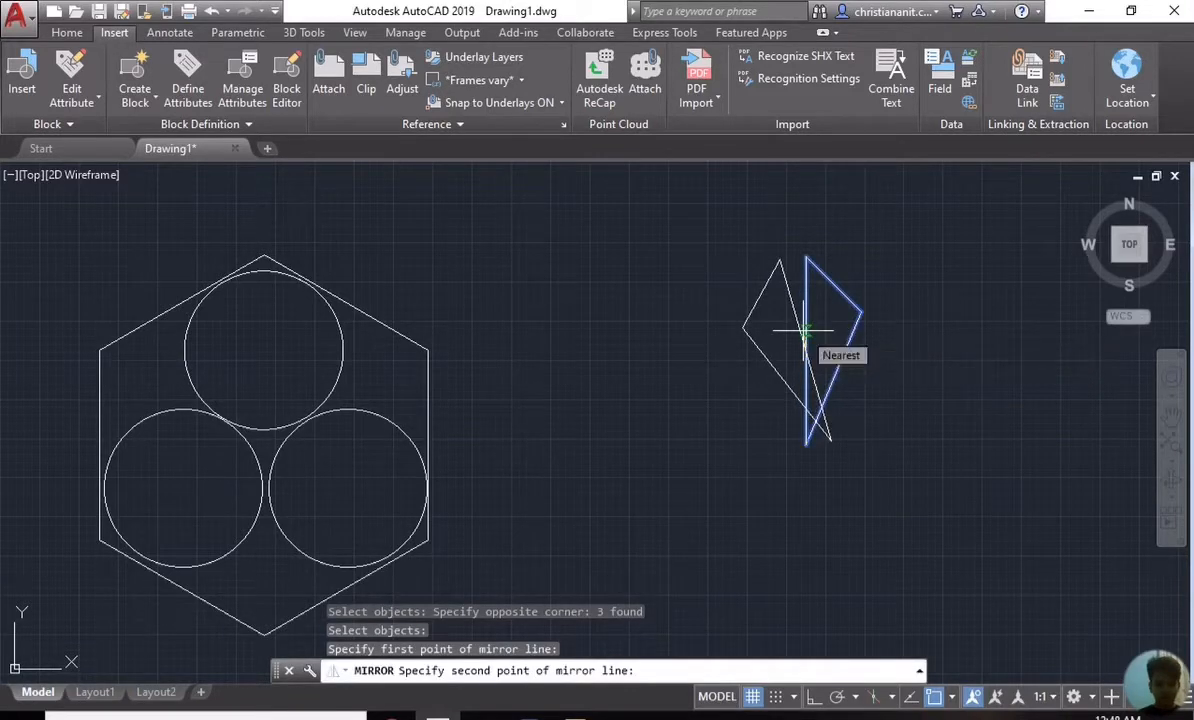
pyautogui.press('F8')
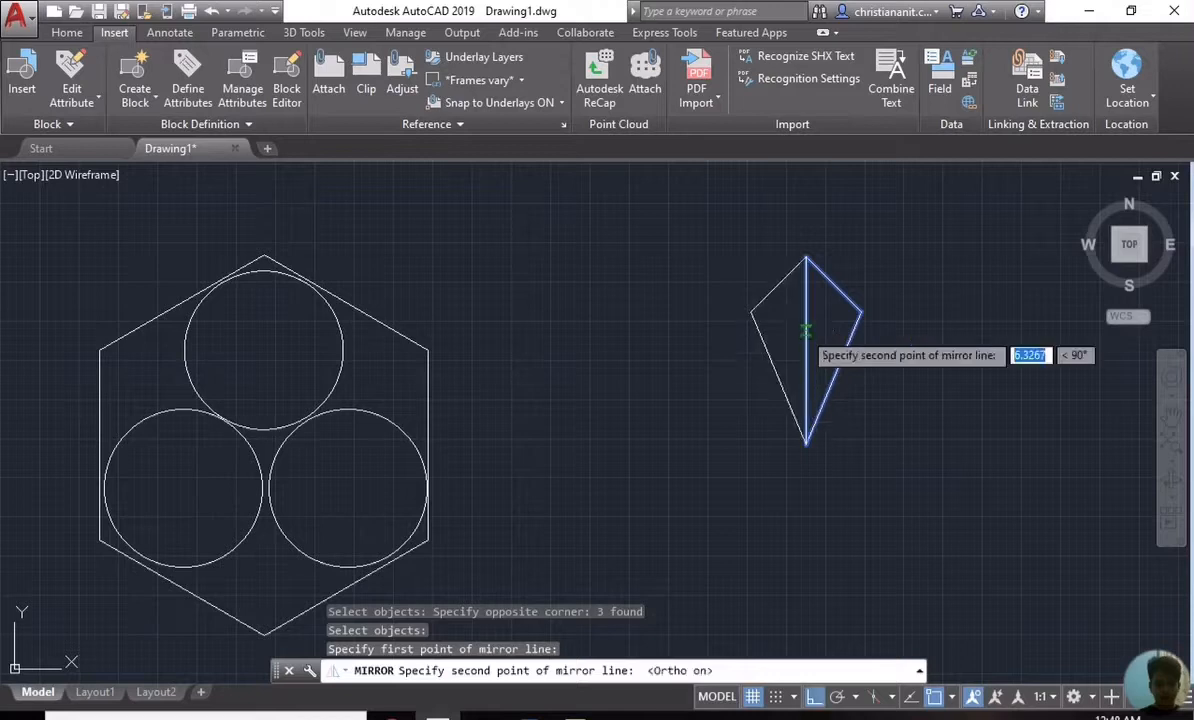
pyautogui.click(804, 334)
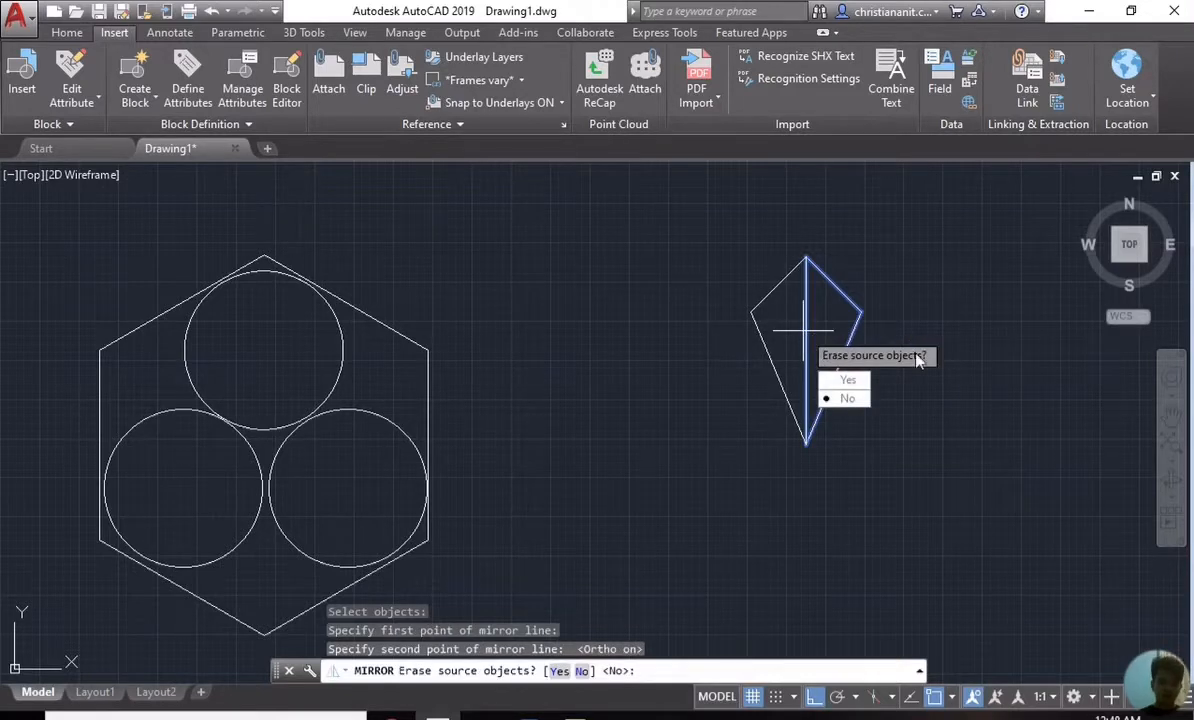
pyautogui.click(845, 399)
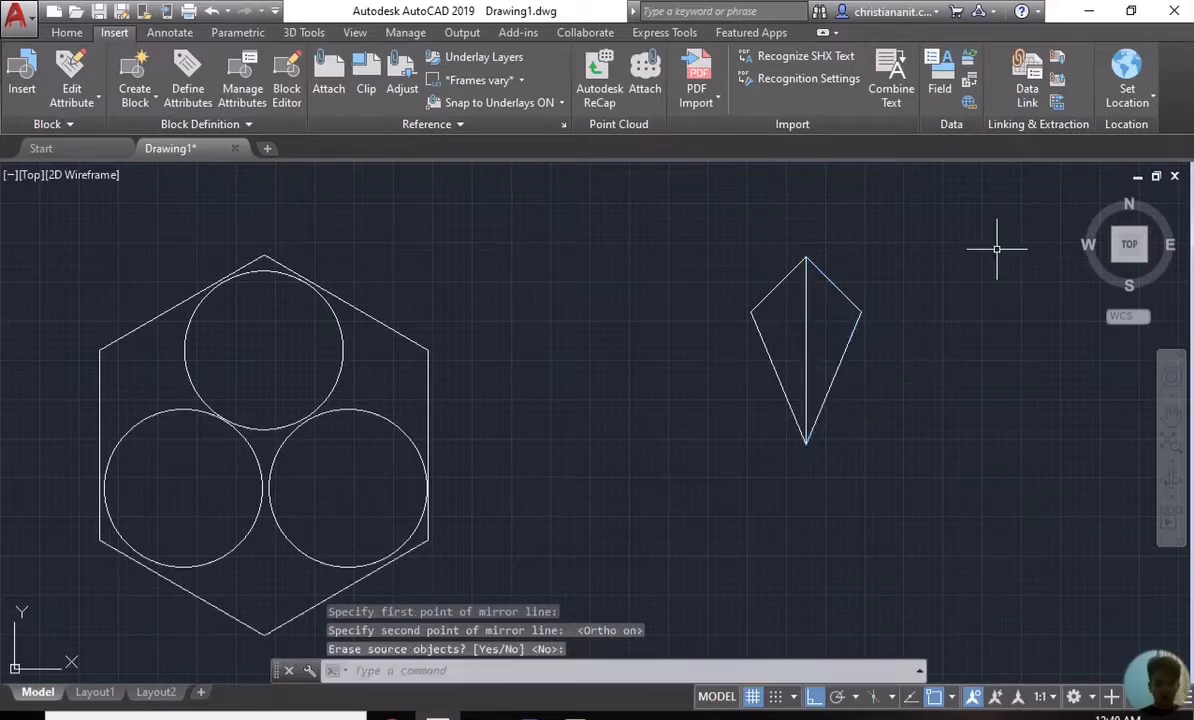
# Step: Create a polar array of the whole kite shape, centered on its lower tip
pyautogui.scroll(-2, 765, 340)
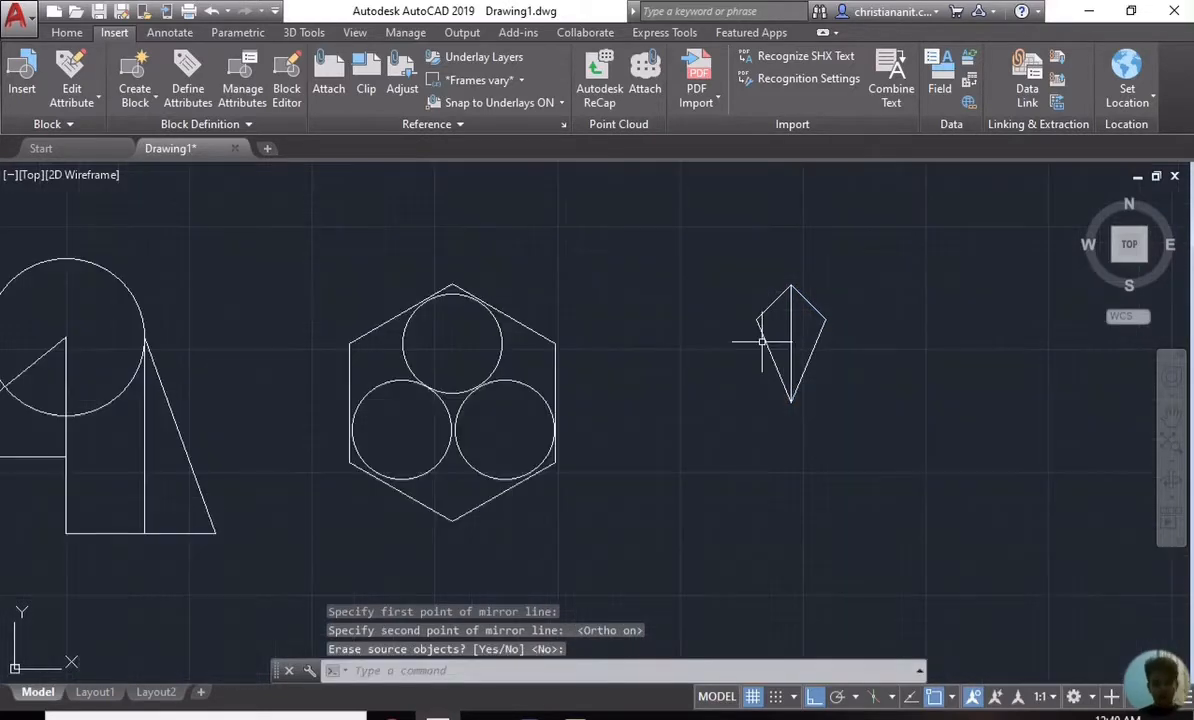
pyautogui.scroll(-2, 828, 400)
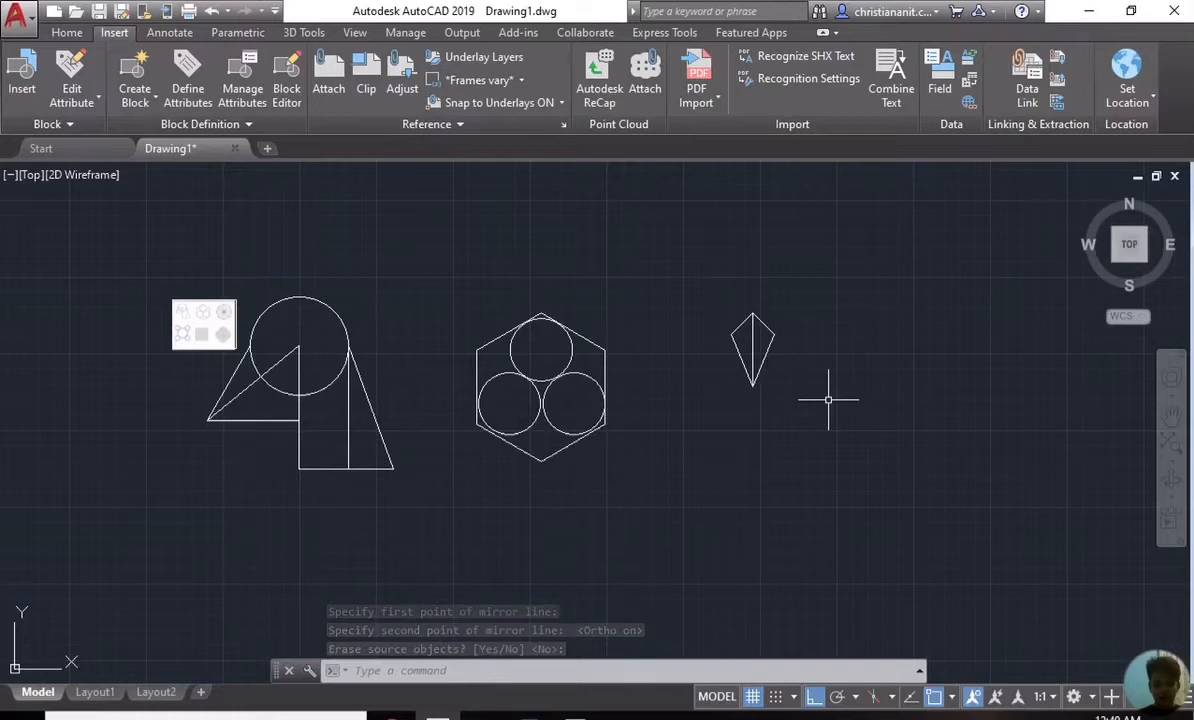
pyautogui.write('AR')
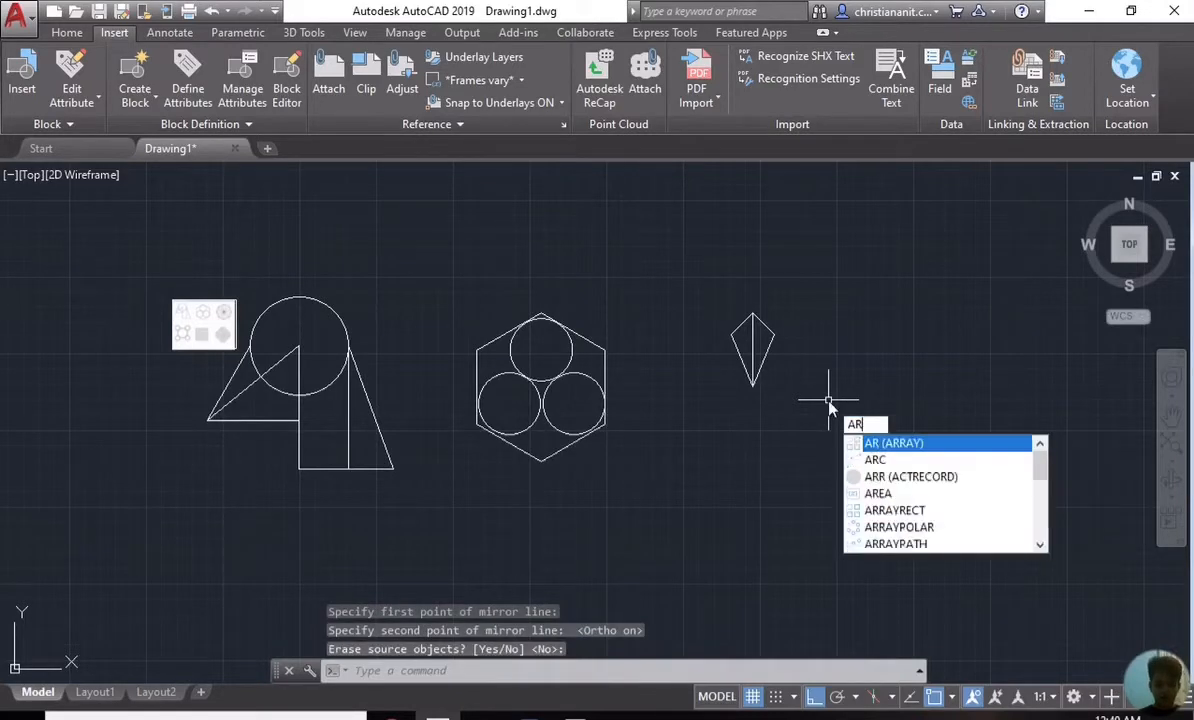
pyautogui.press('Return')
pyautogui.click(828, 400)
pyautogui.click(728, 296)
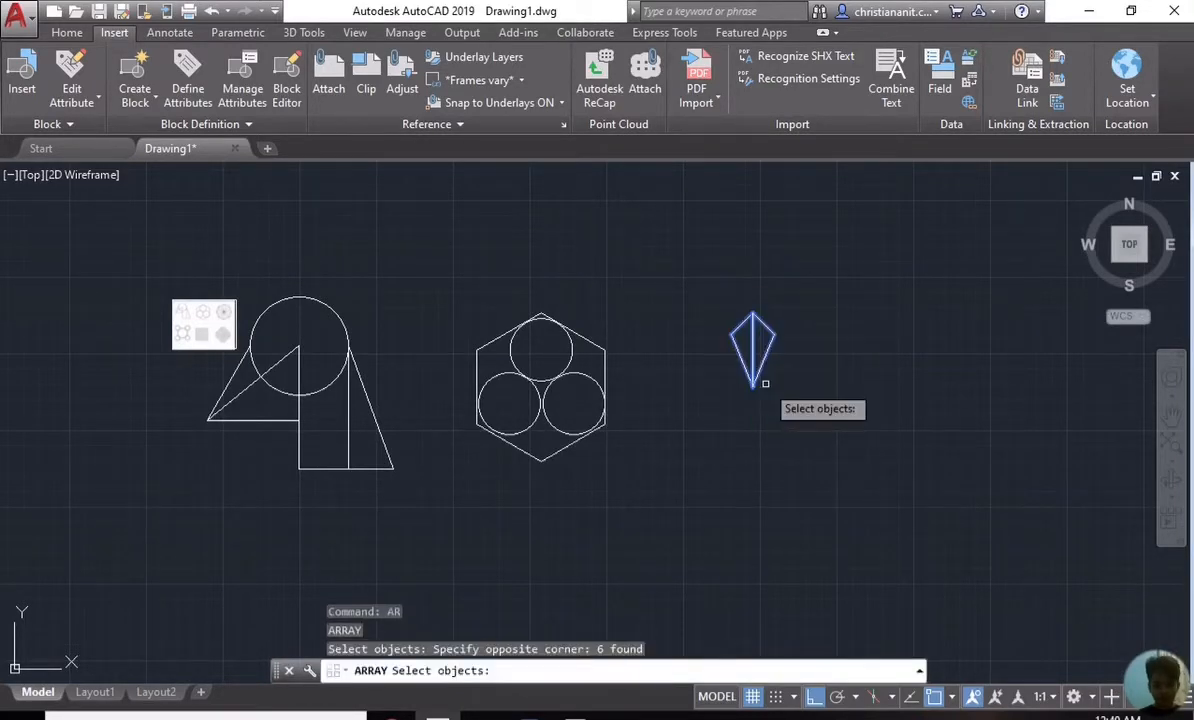
pyautogui.press('Return')
pyautogui.scroll(4, 766, 390)
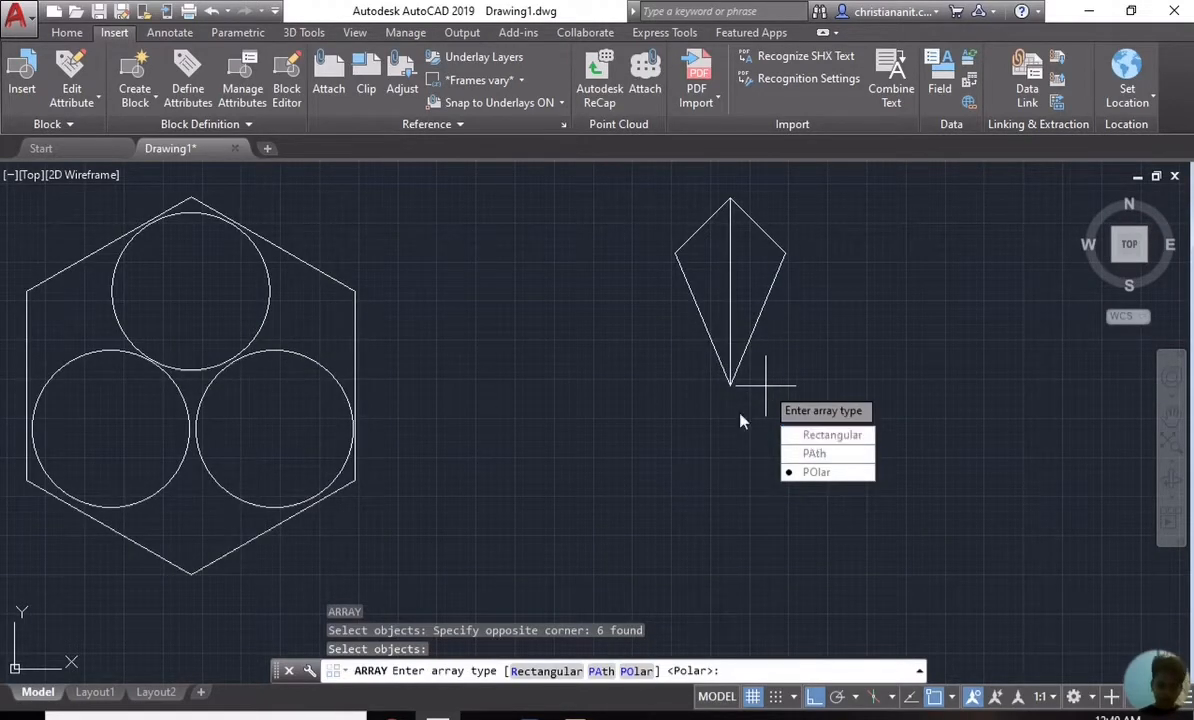
pyautogui.press('Return')
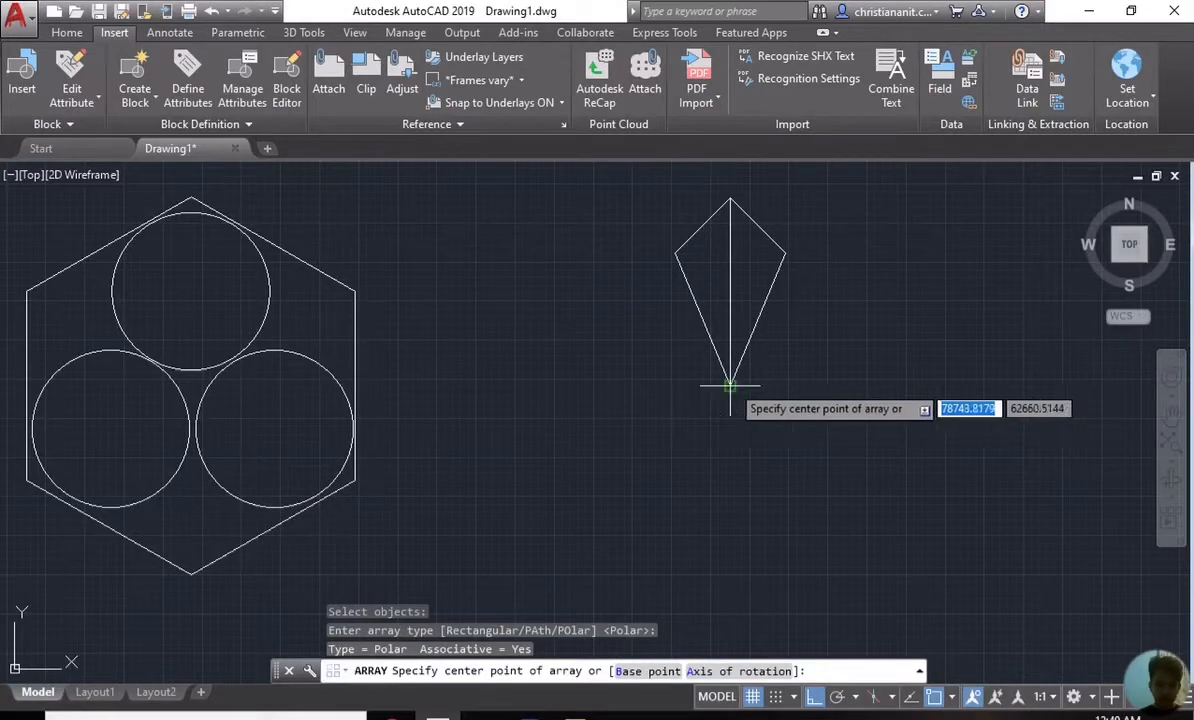
pyautogui.click(730, 385)
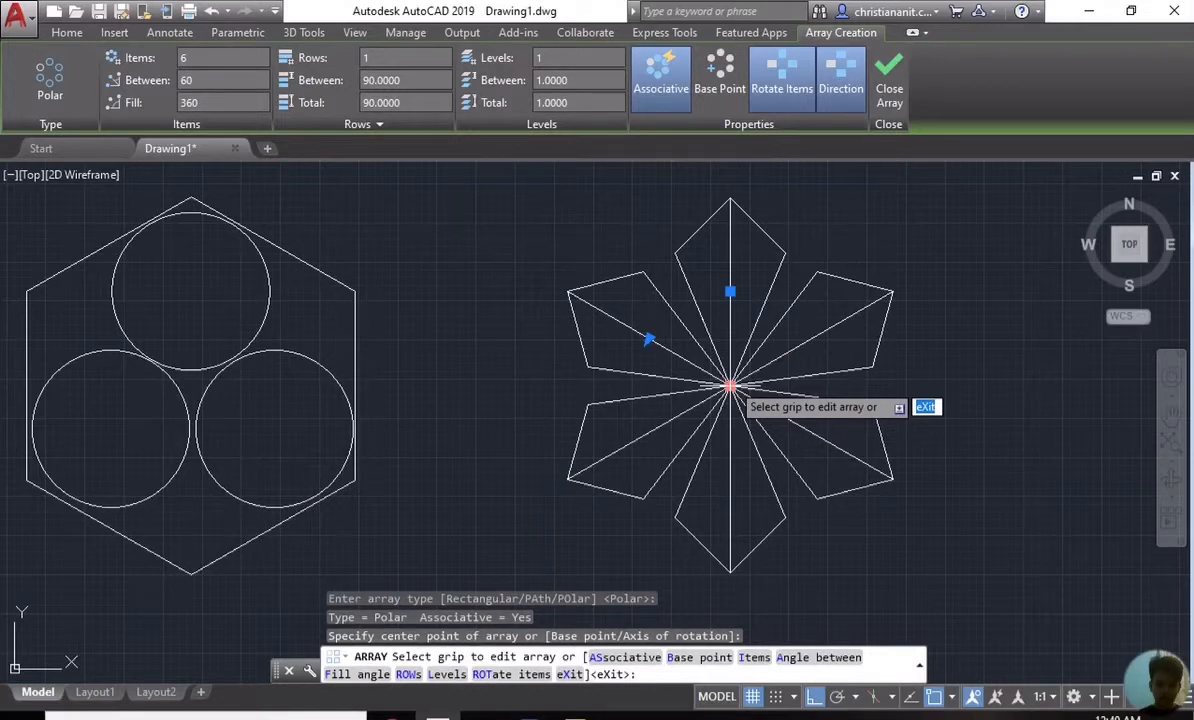
# Step: Set the polar array to 8 items over 360° and finish the array
pyautogui.click(205, 63)
pyautogui.write('8')
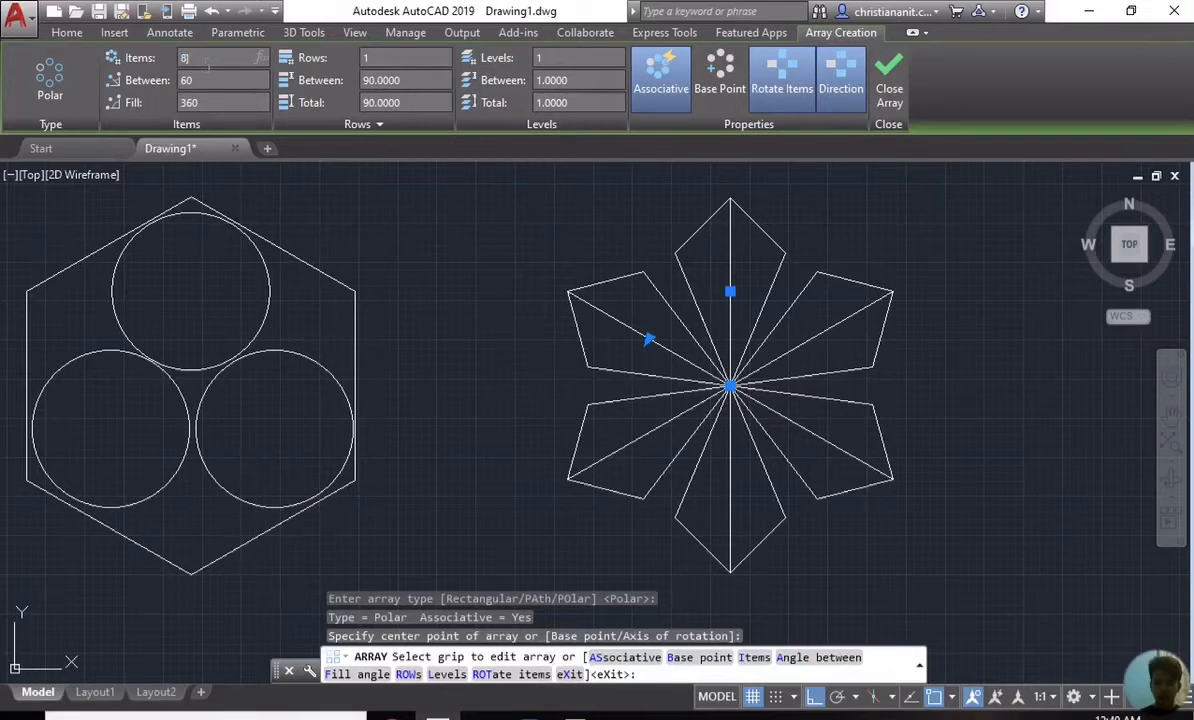
pyautogui.press('Return')
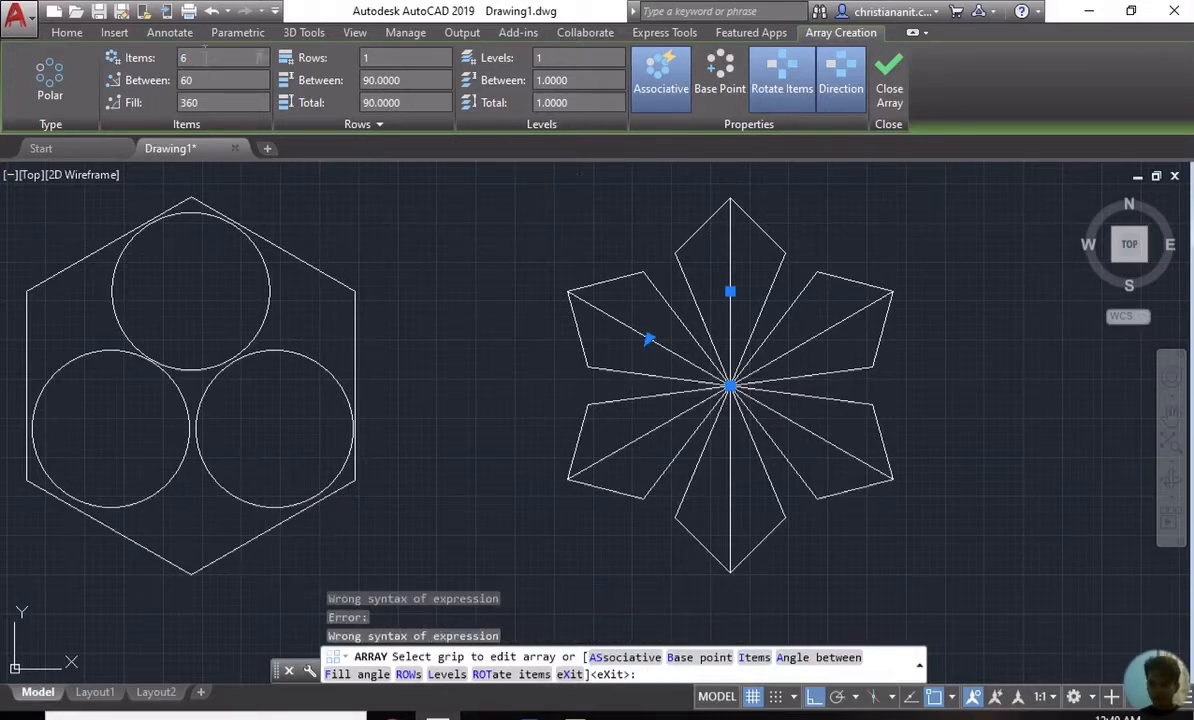
pyautogui.press('BackSpace')
pyautogui.write('8')
pyautogui.press('Return')
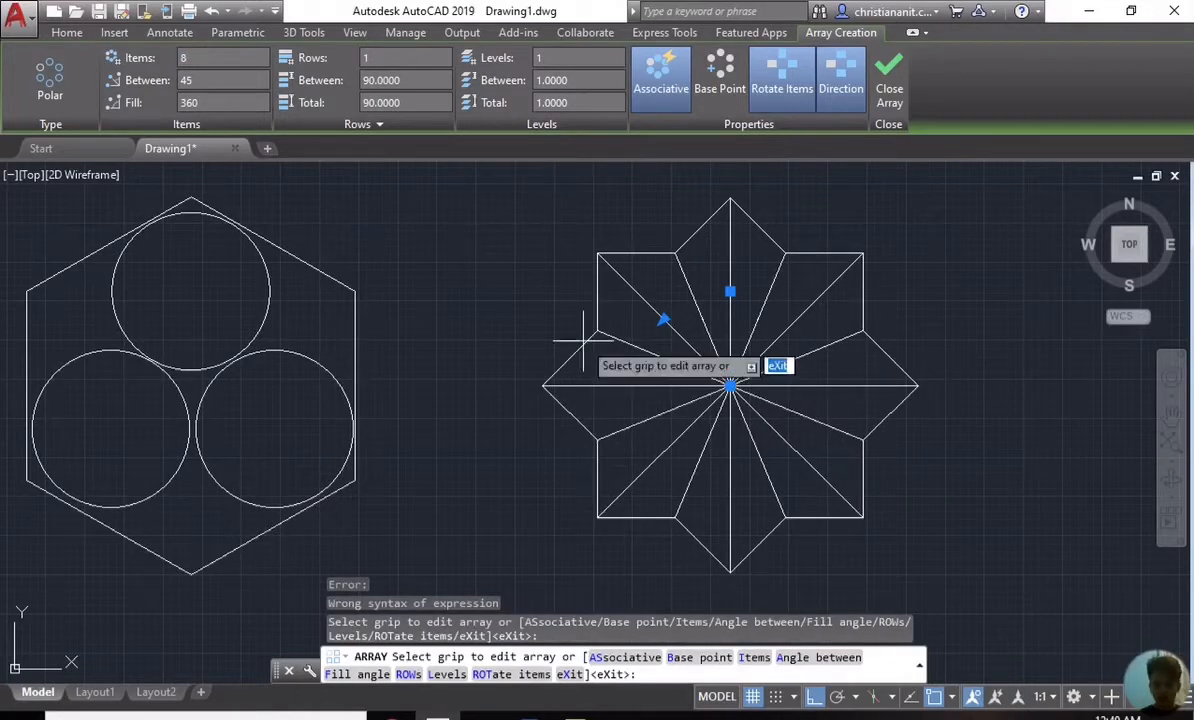
pyautogui.press('Escape')
# Step: With ortho off, draw connected lines from the star's left tip through its upper-left tip to its top tip
pyautogui.scroll(-4, 597, 383)
pyautogui.scroll(-1, 402, 368)
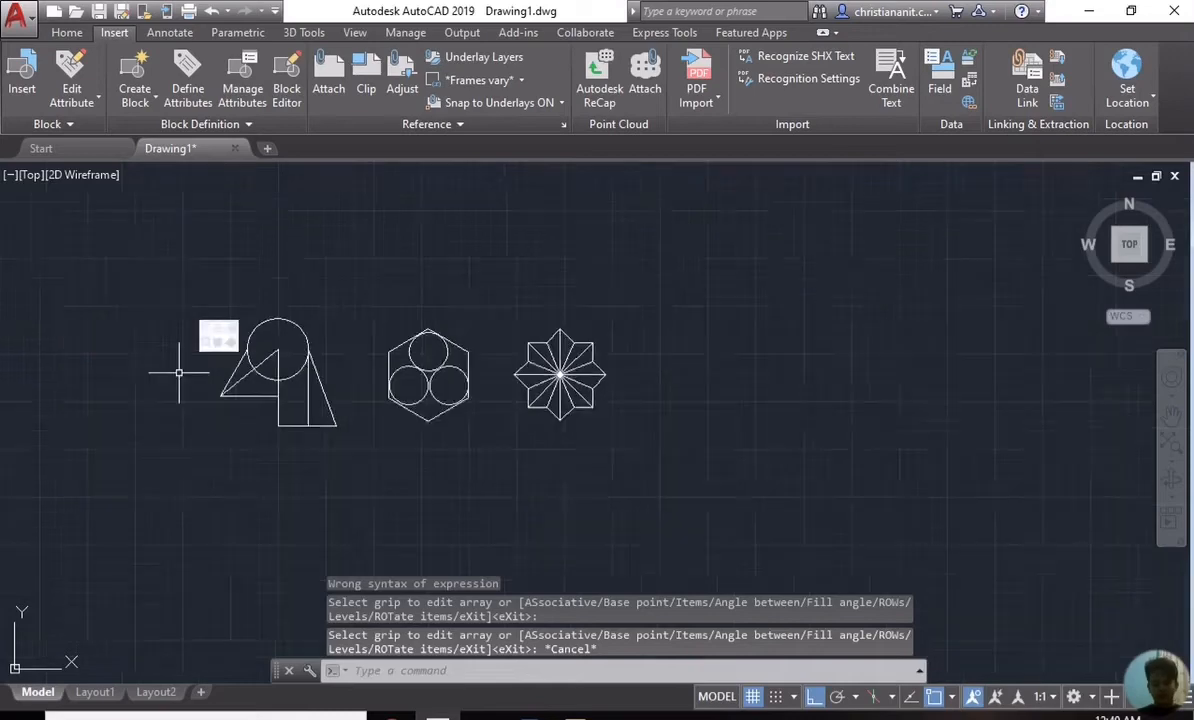
pyautogui.scroll(3, 176, 371)
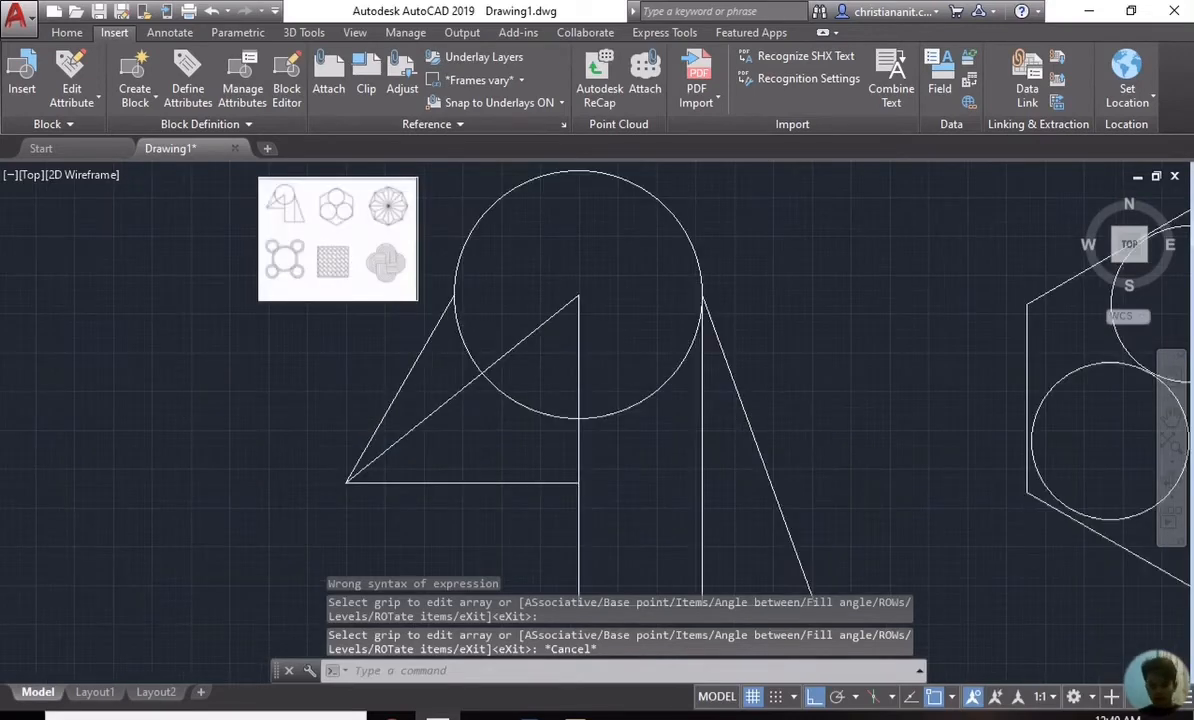
pyautogui.scroll(-3, 166, 336)
pyautogui.scroll(3, 1052, 347)
pyautogui.write('L')
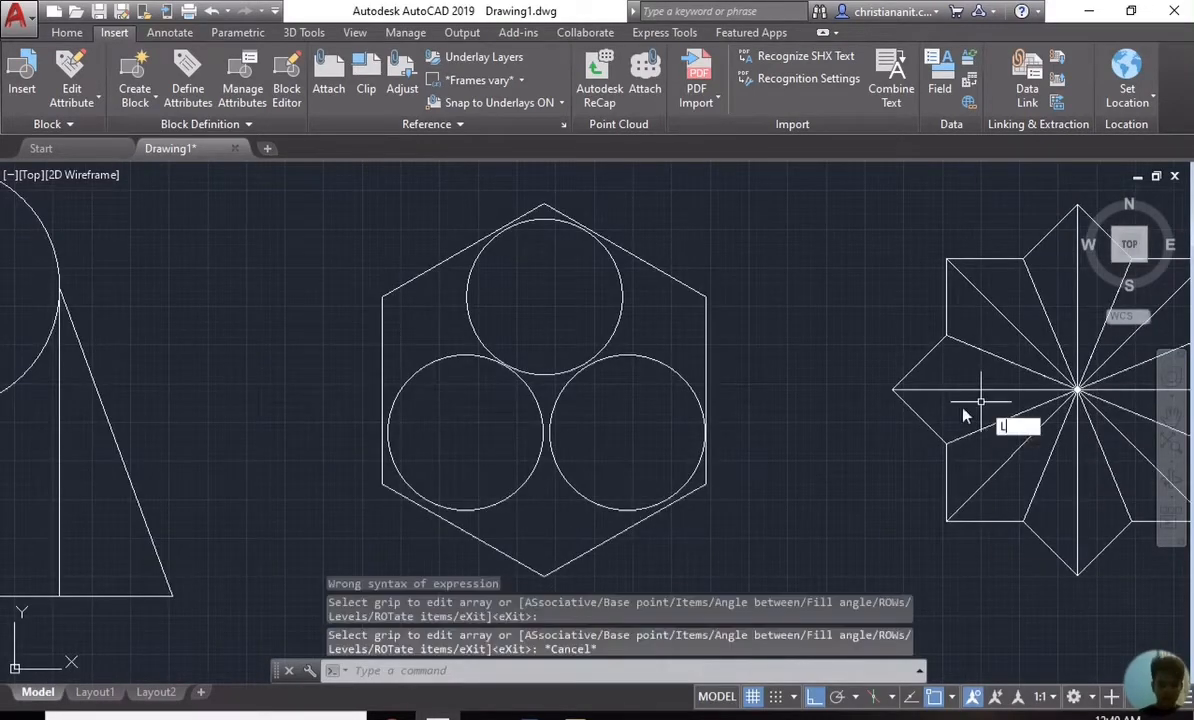
pyautogui.press('Return')
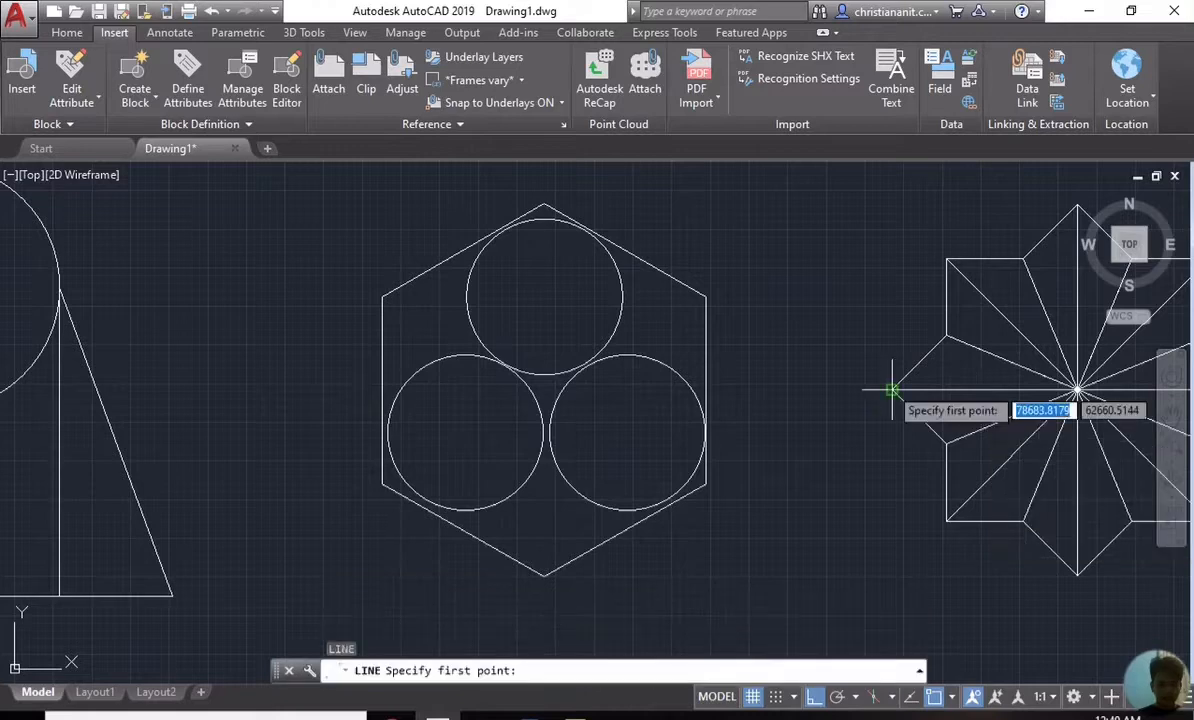
pyautogui.click(891, 390)
pyautogui.press('F8')
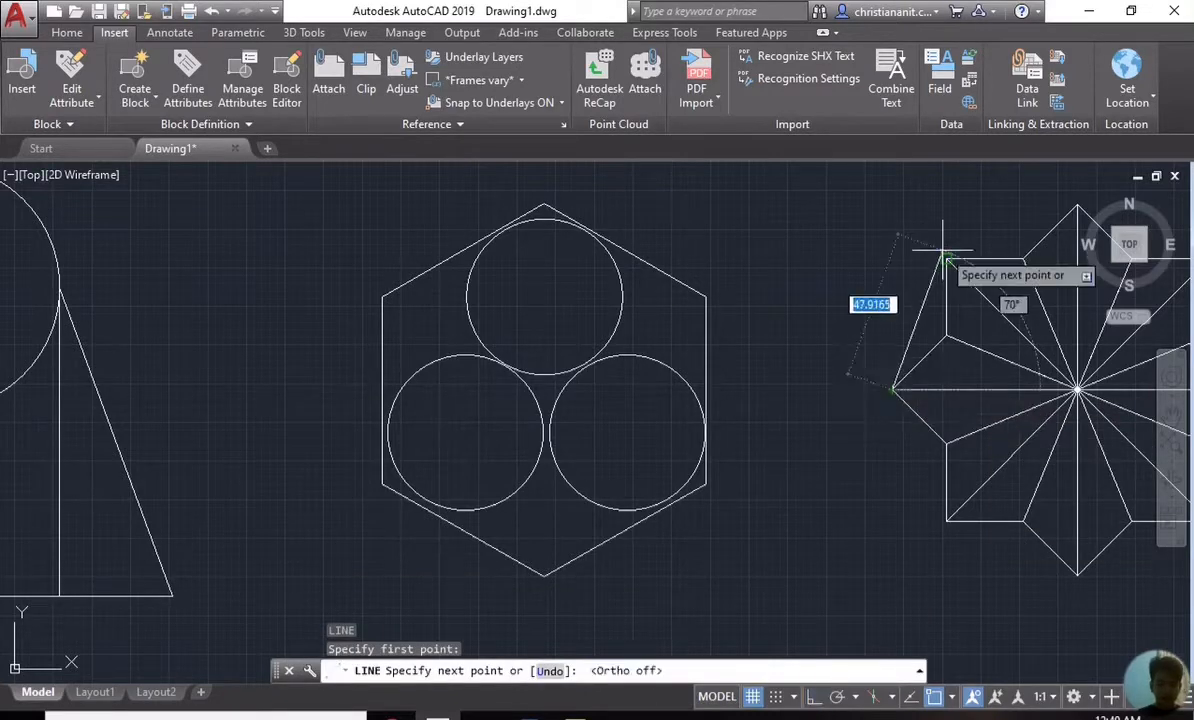
pyautogui.scroll(-2, 943, 252)
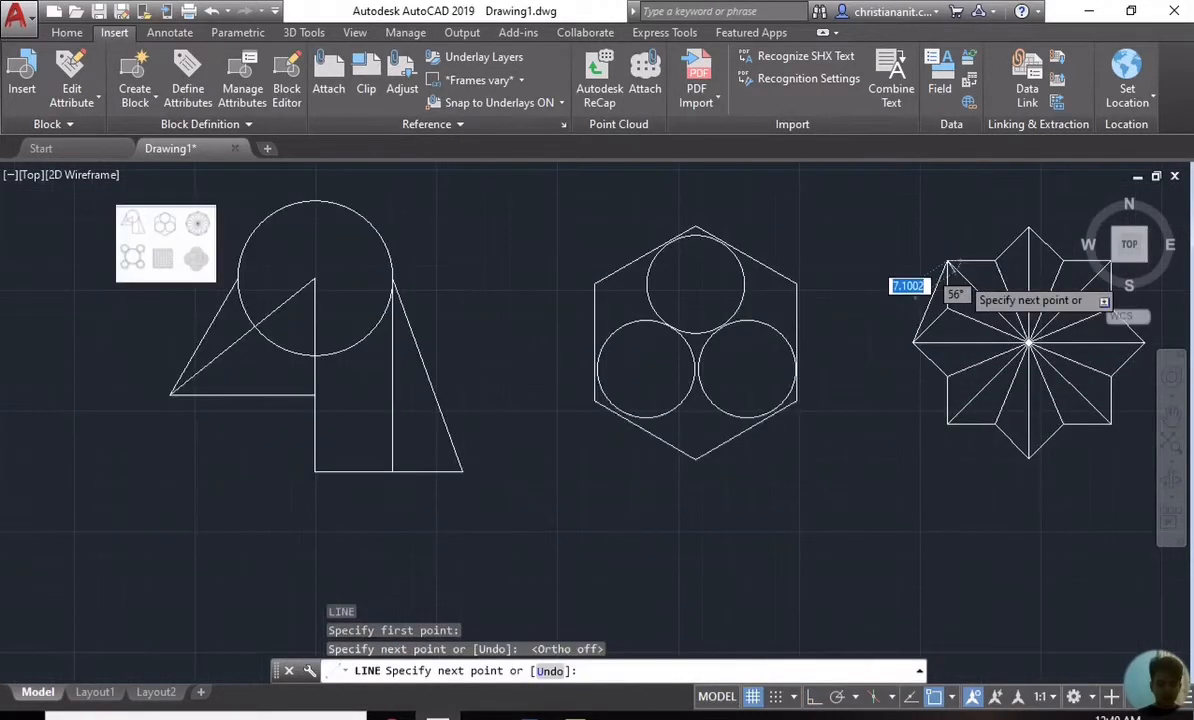
pyautogui.scroll(-2, 955, 268)
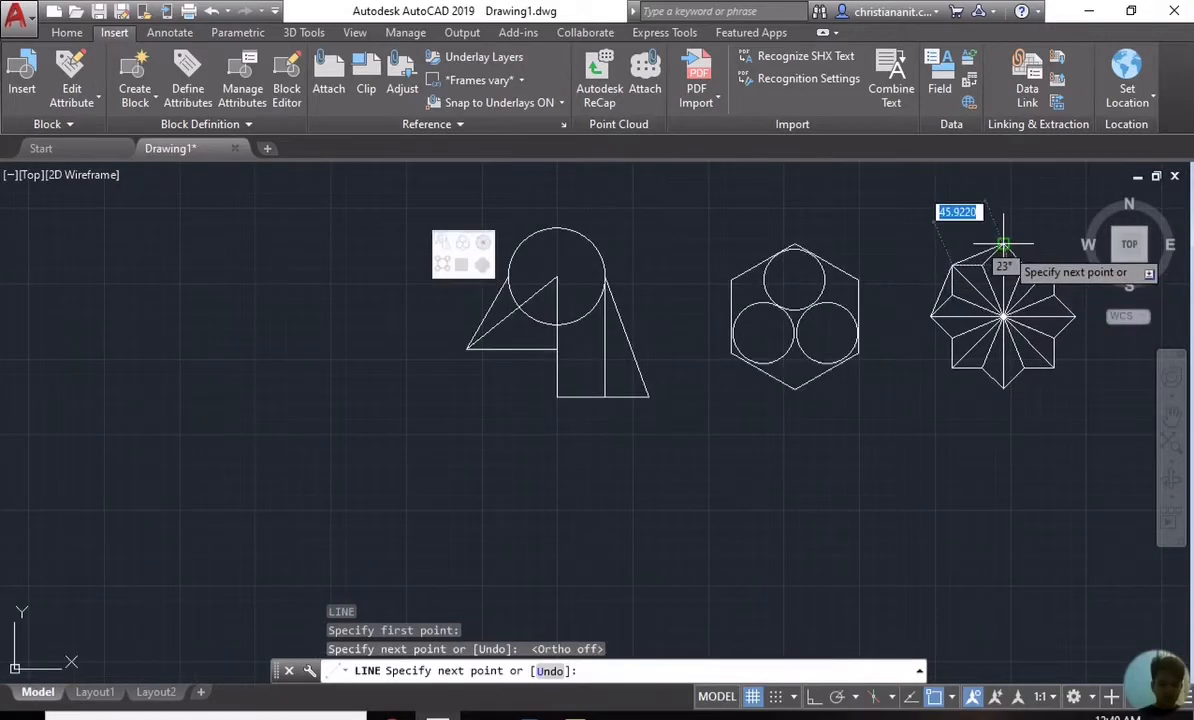
pyautogui.click(1004, 244)
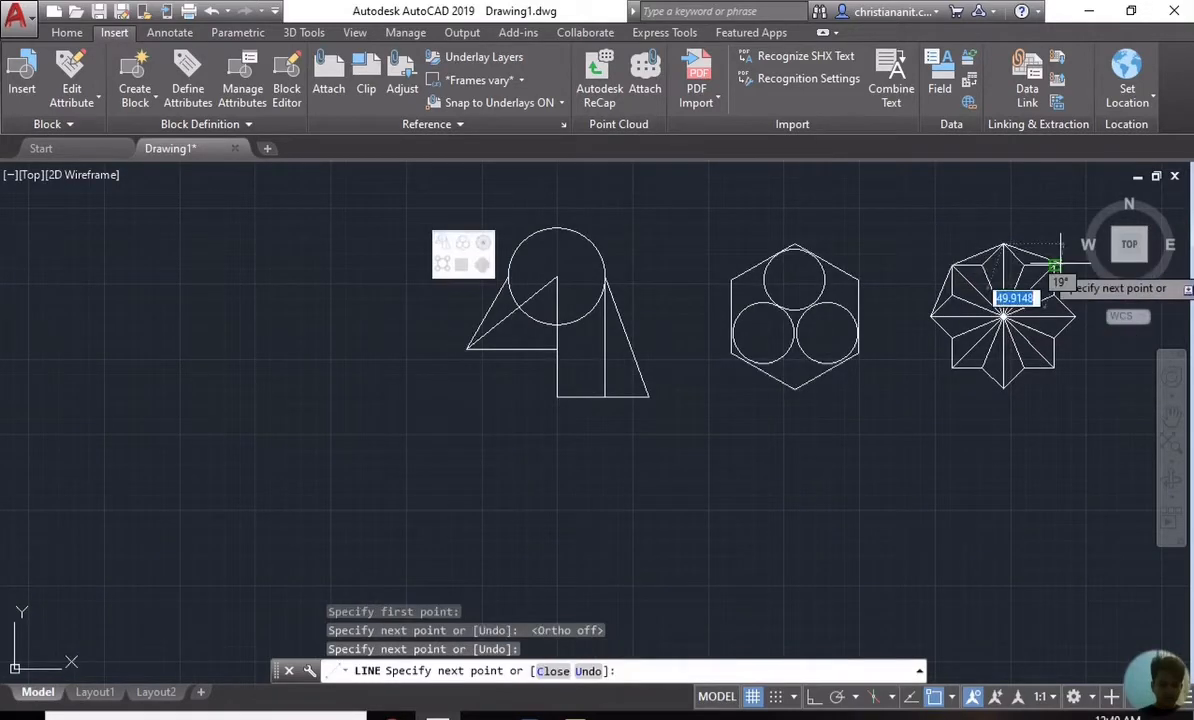
# Step: Continue the outline clockwise through the star's remaining outer tips, closing the octagon at the left tip
pyautogui.click(1054, 265)
pyautogui.scroll(2, 1075, 316)
pyautogui.click(1076, 316)
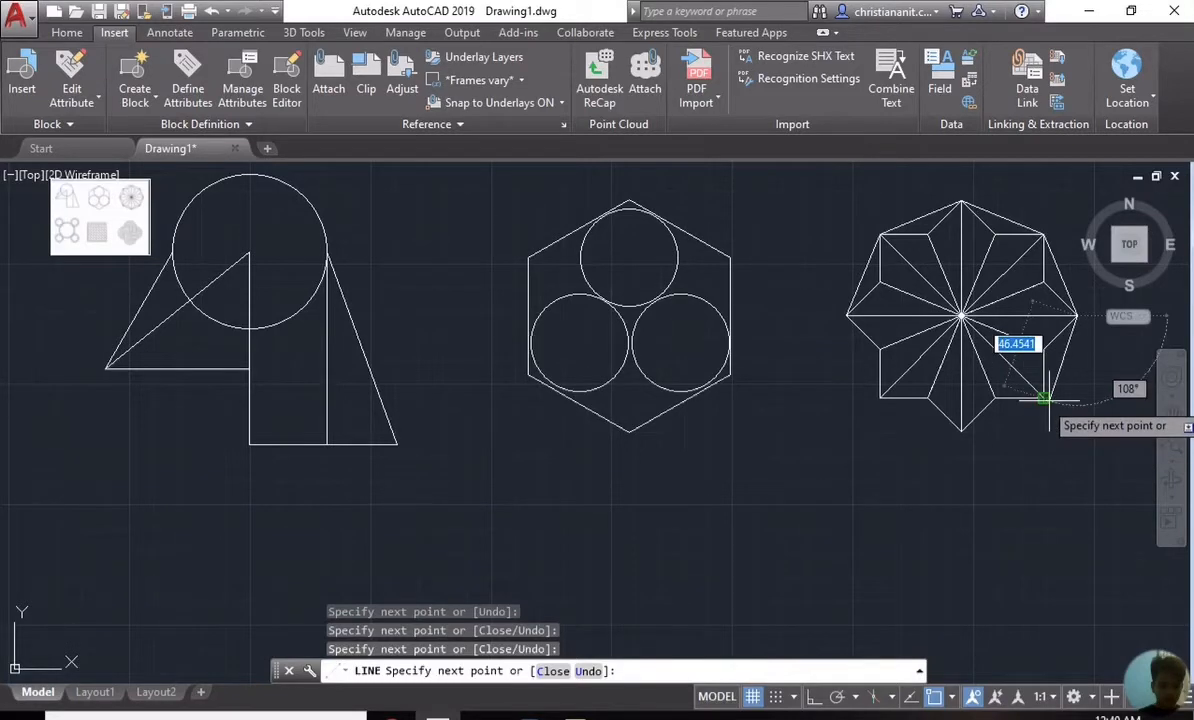
pyautogui.click(1043, 398)
pyautogui.click(962, 432)
pyautogui.click(880, 398)
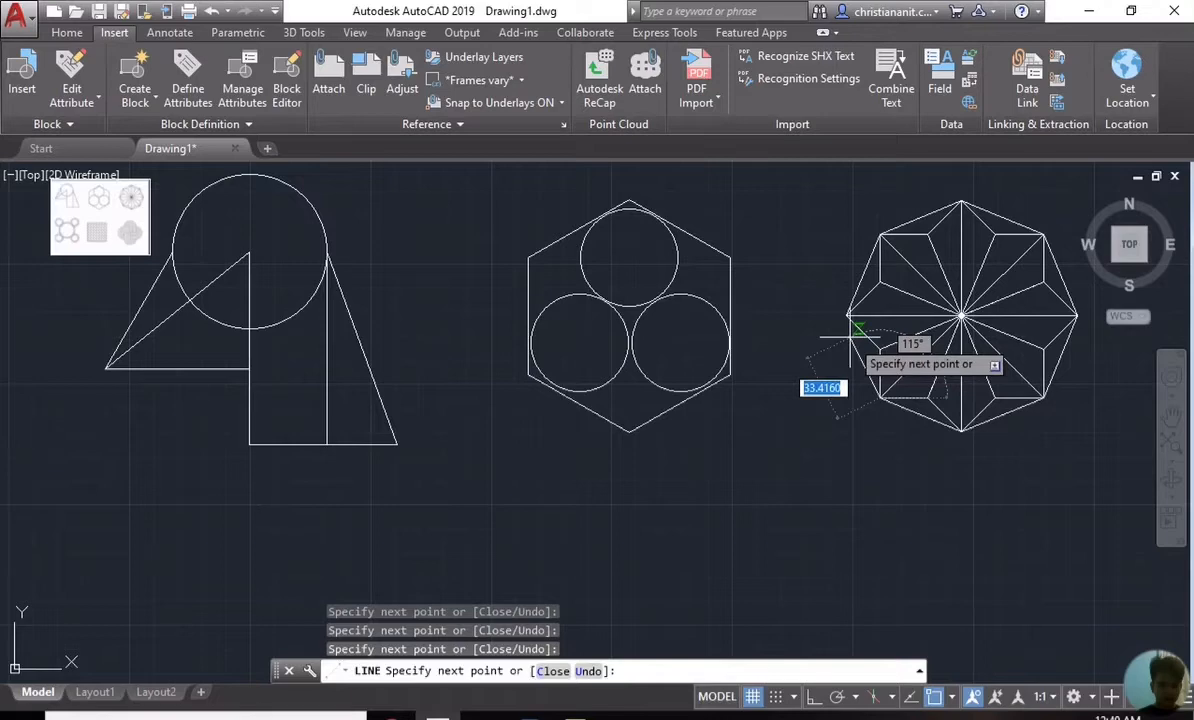
pyautogui.scroll(-2, 850, 330)
pyautogui.press('Escape')
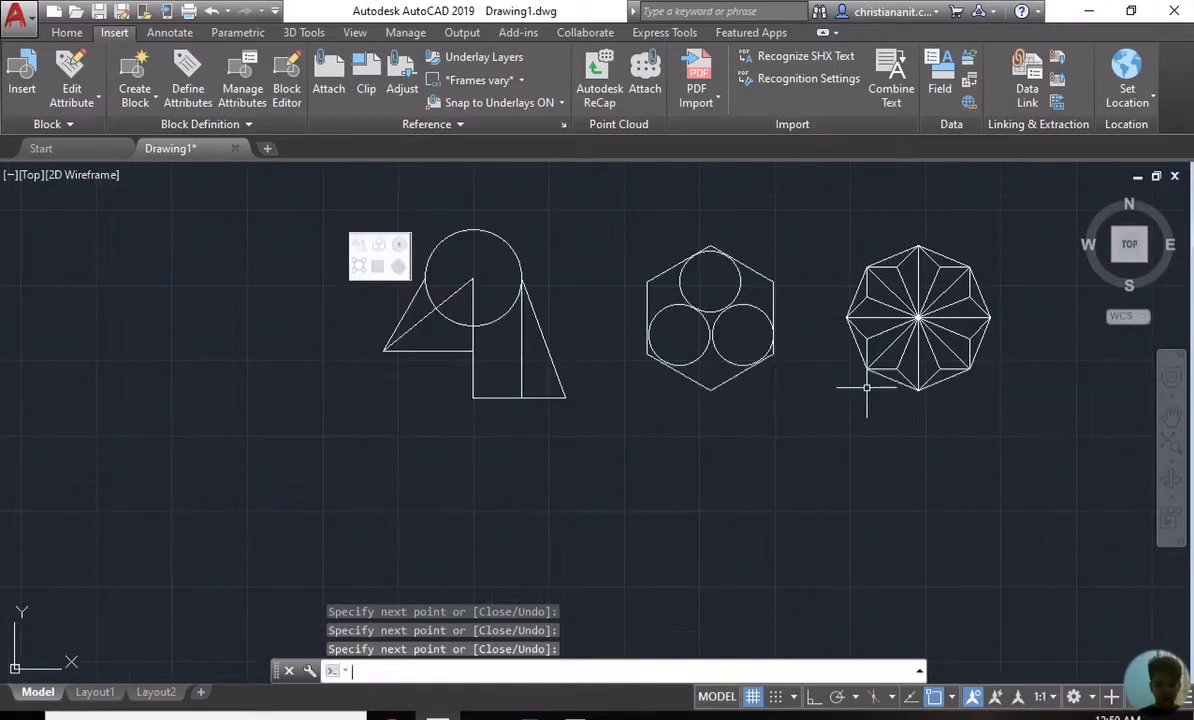
# Step: Draw a circle of radius 60 below the first figure as the center of the reference's four-ring figure
pyautogui.scroll(8, 360, 264)
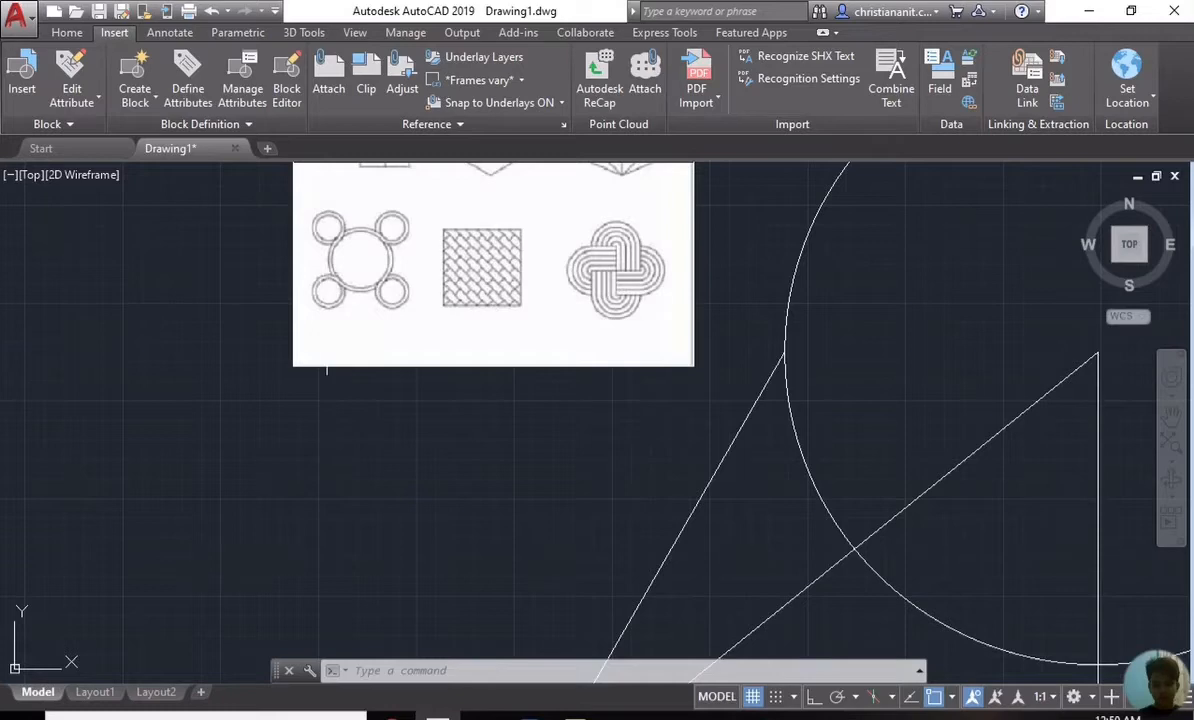
pyautogui.scroll(-8, 874, 370)
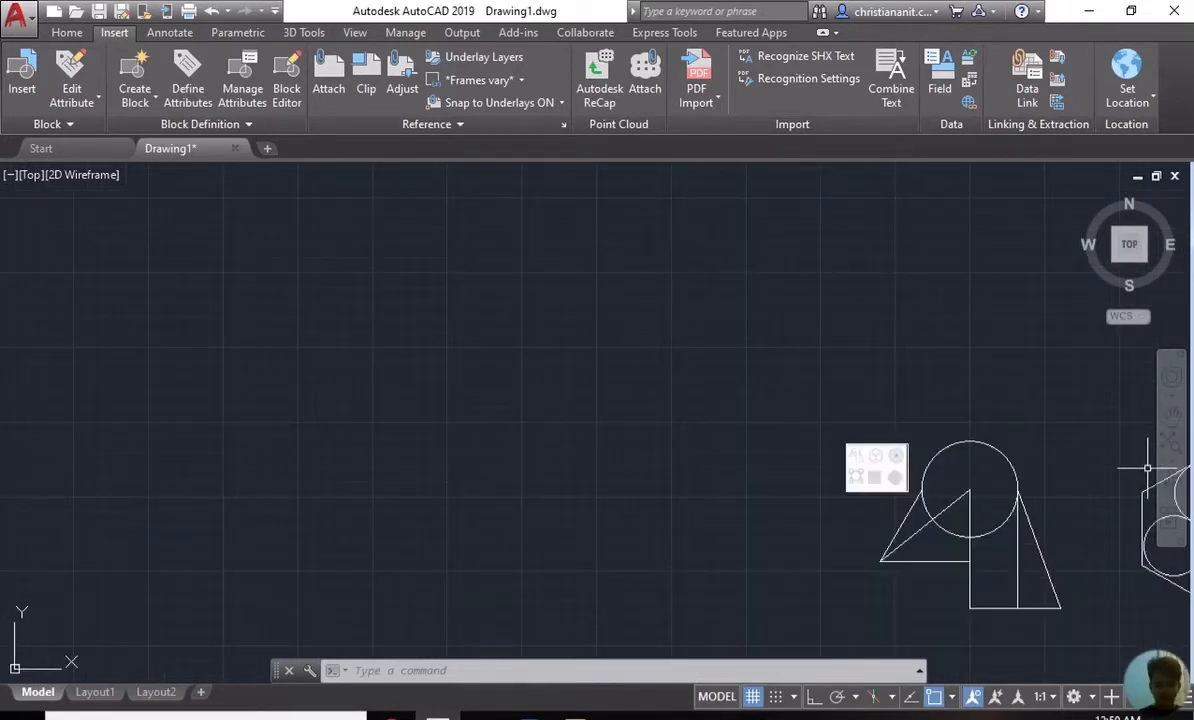
pyautogui.moveTo(1037, 536)
pyautogui.mouseDown(button='middle')
pyautogui.moveTo(938, 461)
pyautogui.moveTo(405, 262)
pyautogui.mouseUp(button='middle')
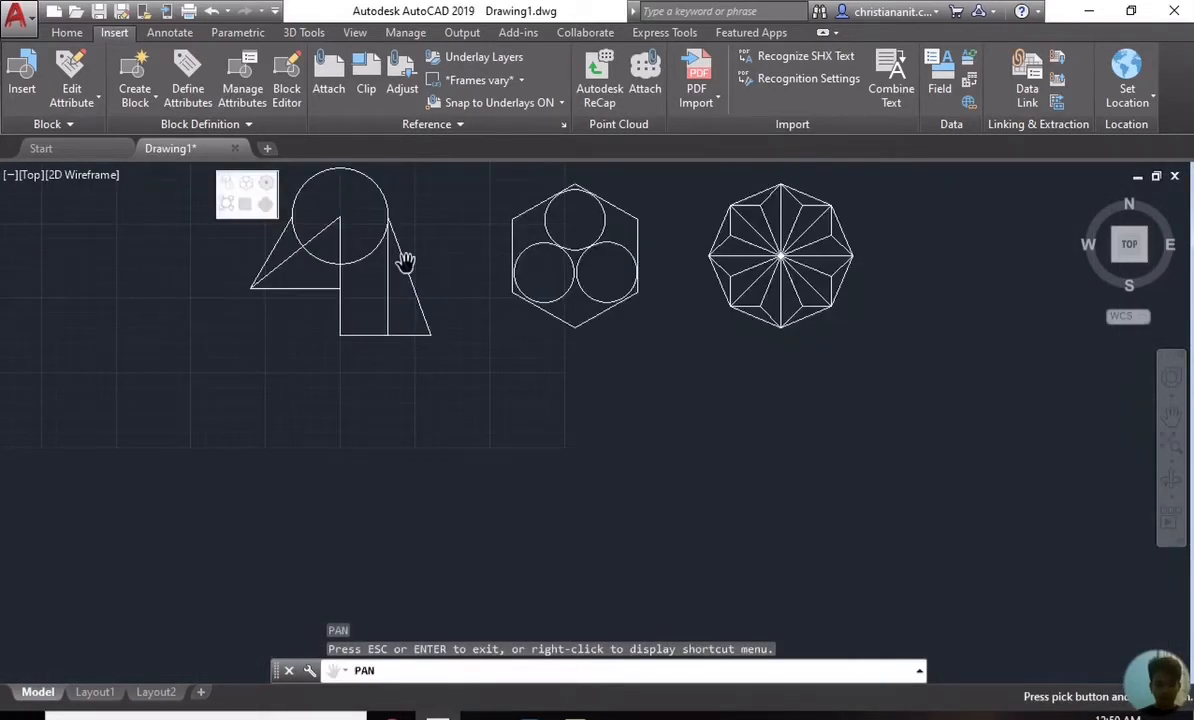
pyautogui.press('Escape')
pyautogui.write('c')
pyautogui.press('Return')
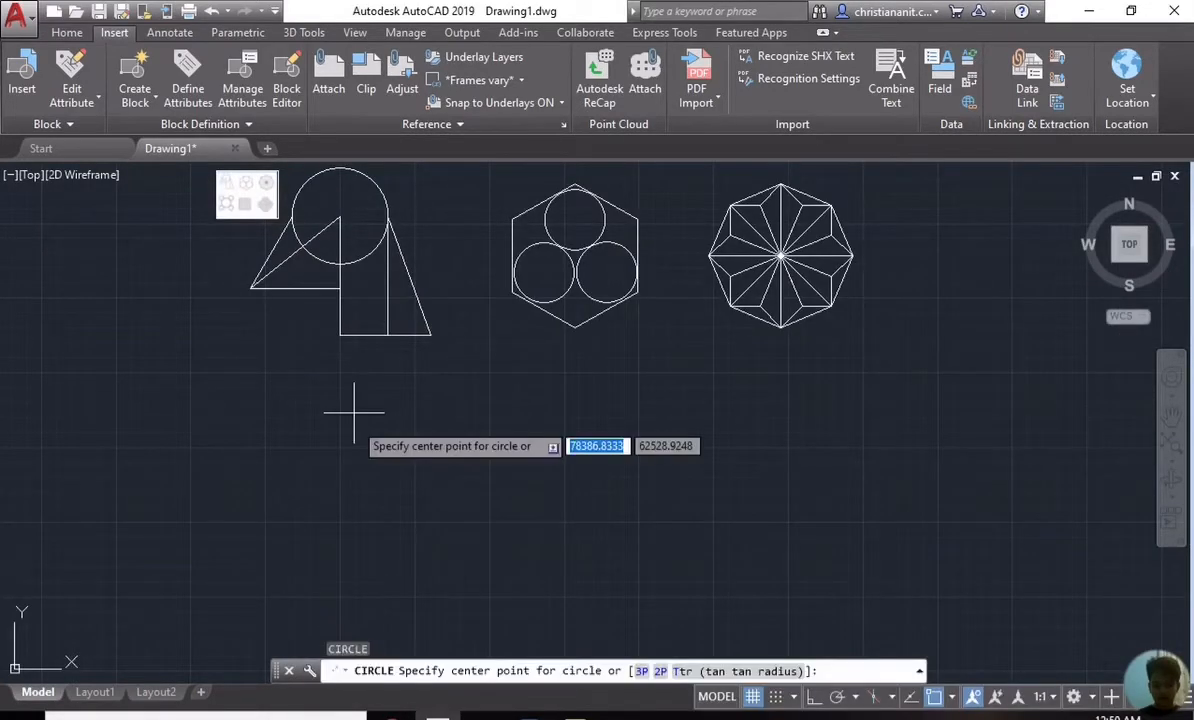
pyautogui.click(324, 452)
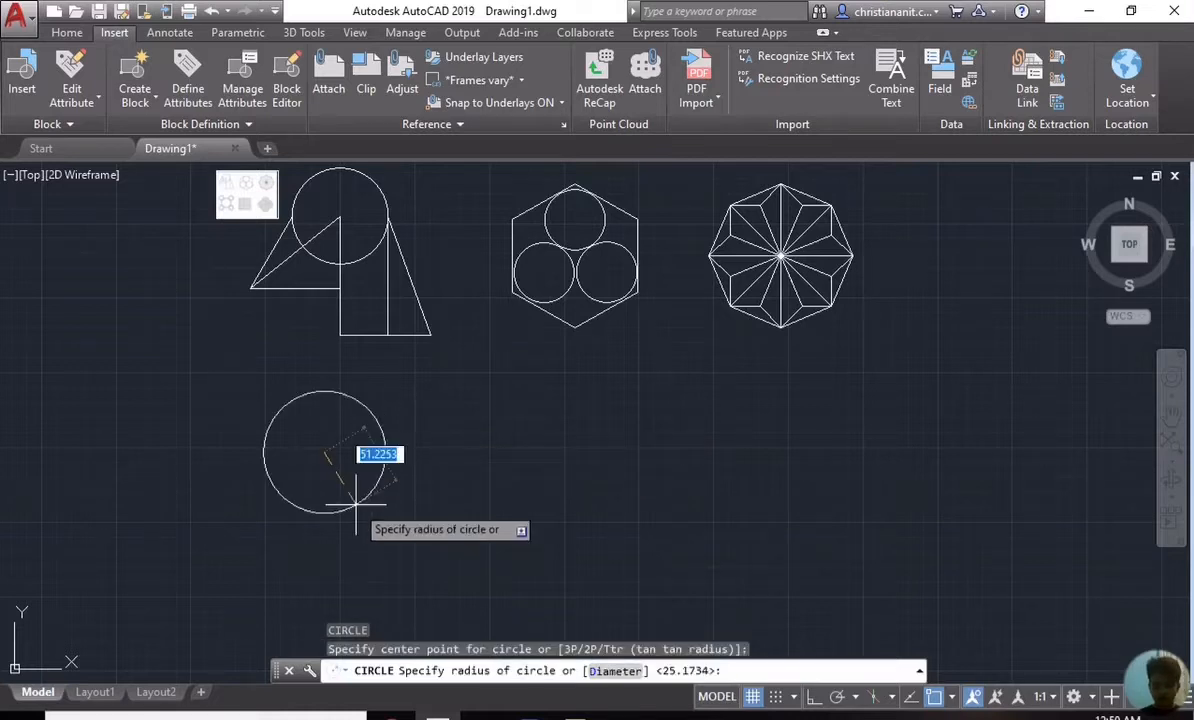
pyautogui.write('60')
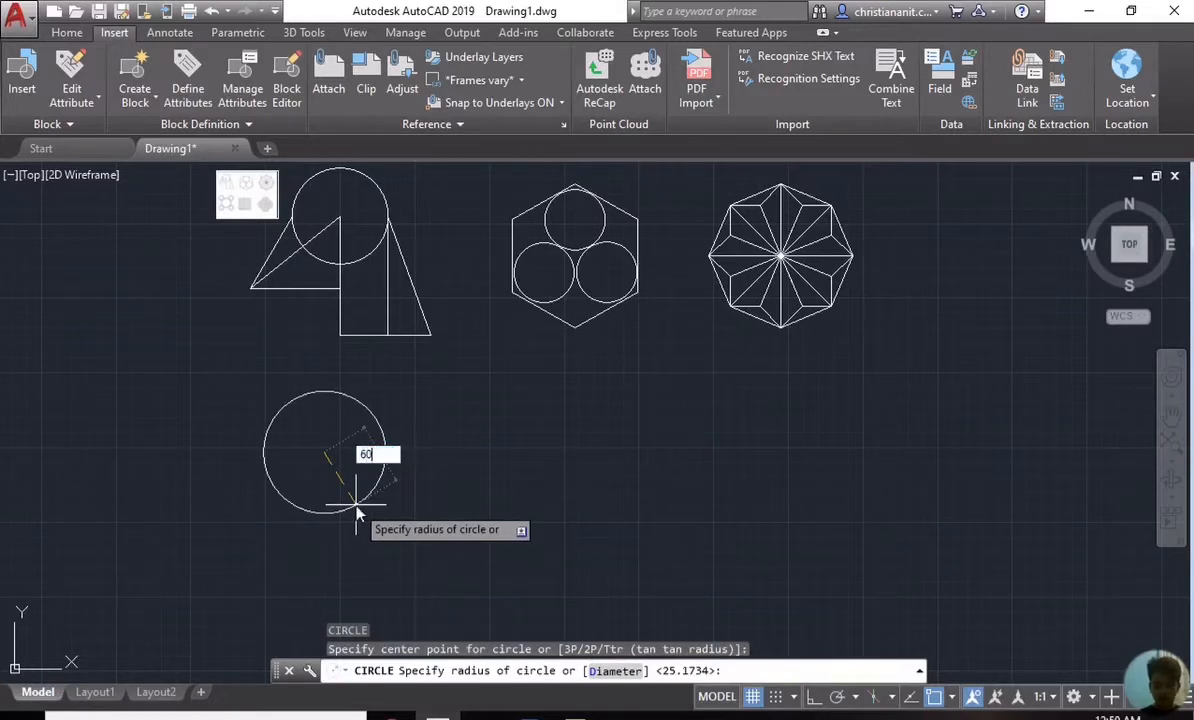
pyautogui.press('Return')
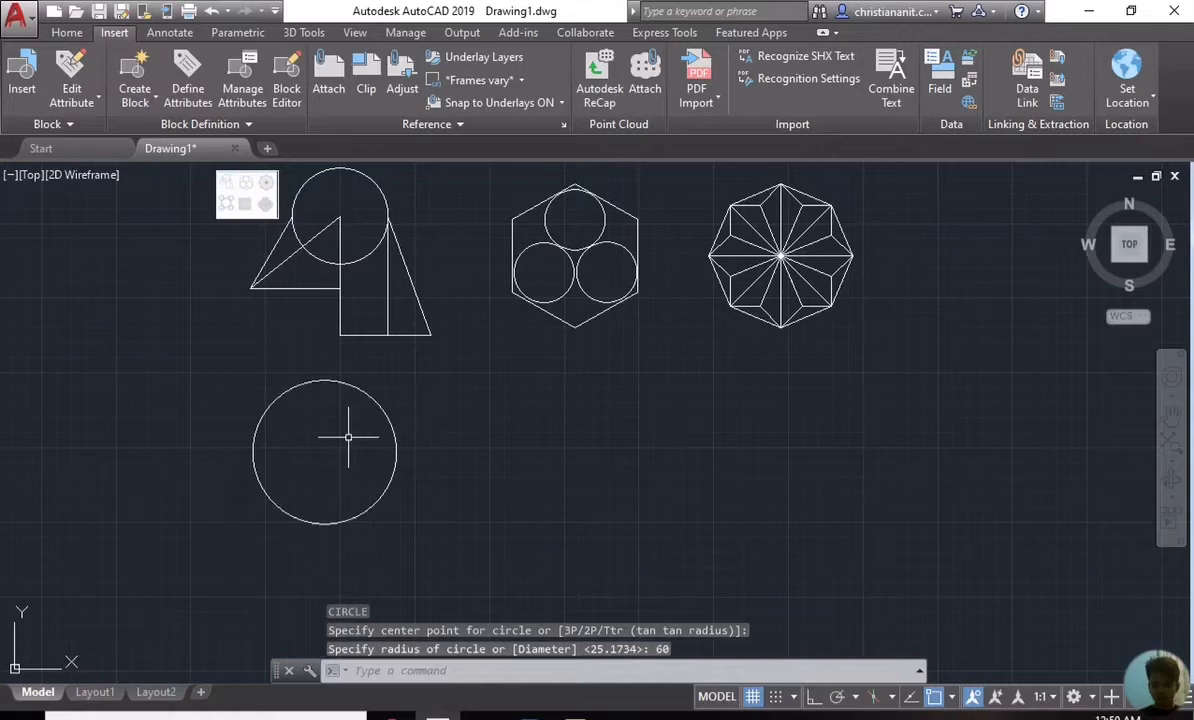
# Step: Offset the radius-60 circle inward by 5 to make the large center ring
pyautogui.write('o')
pyautogui.press('Return')
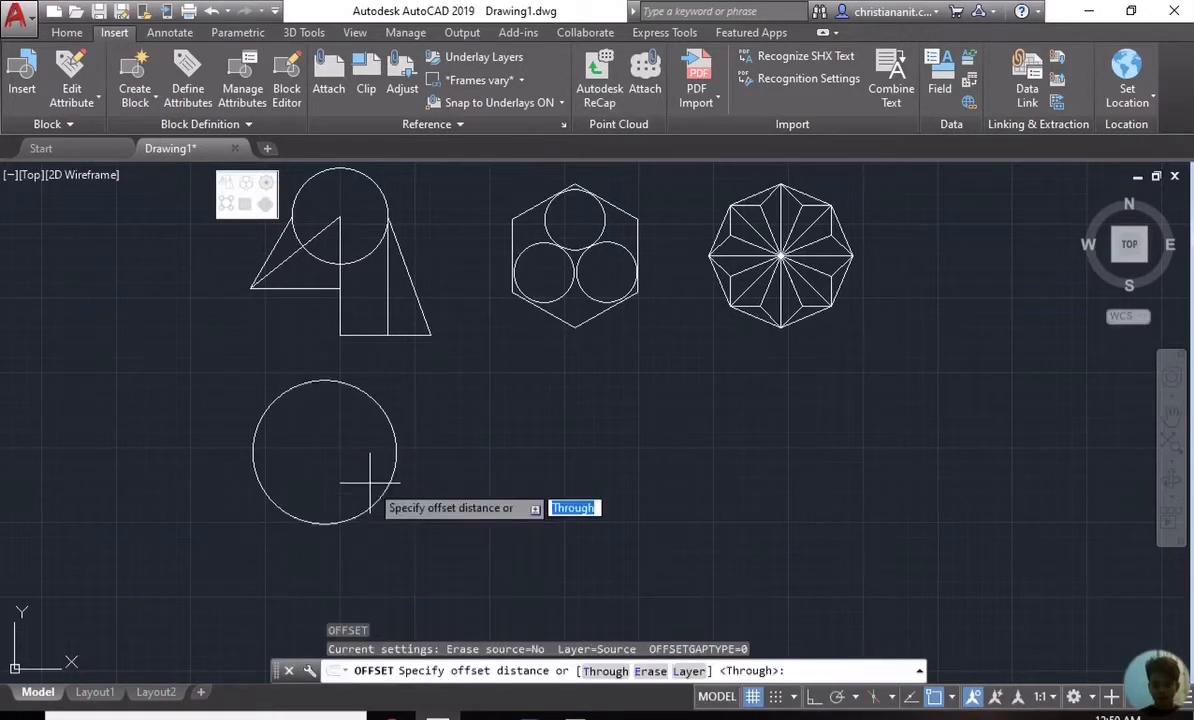
pyautogui.press('Return')
pyautogui.click(372, 502)
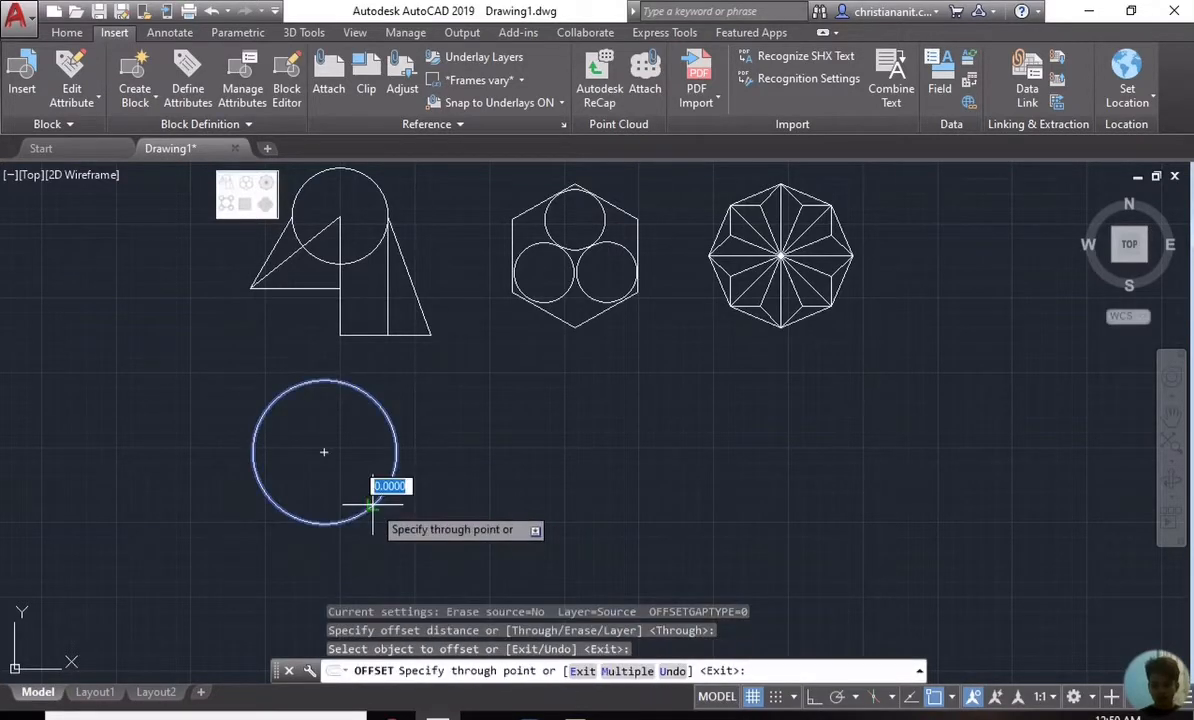
pyautogui.write('5')
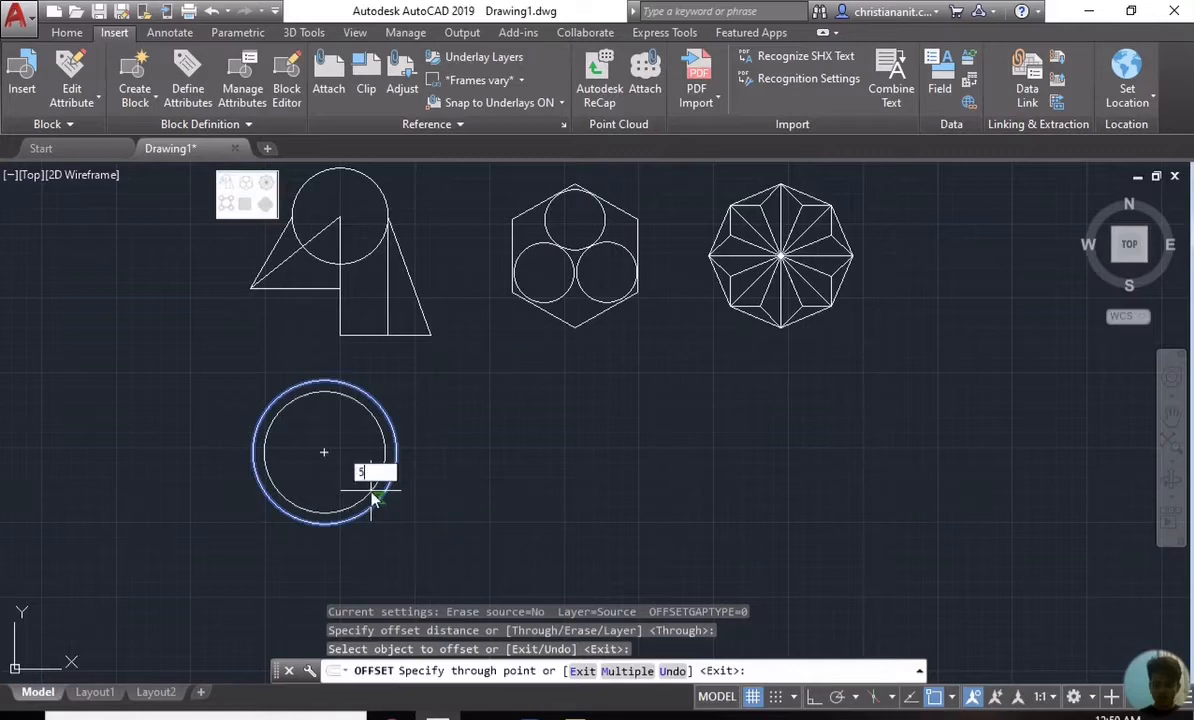
pyautogui.press('Return')
pyautogui.scroll(2, 240, 428)
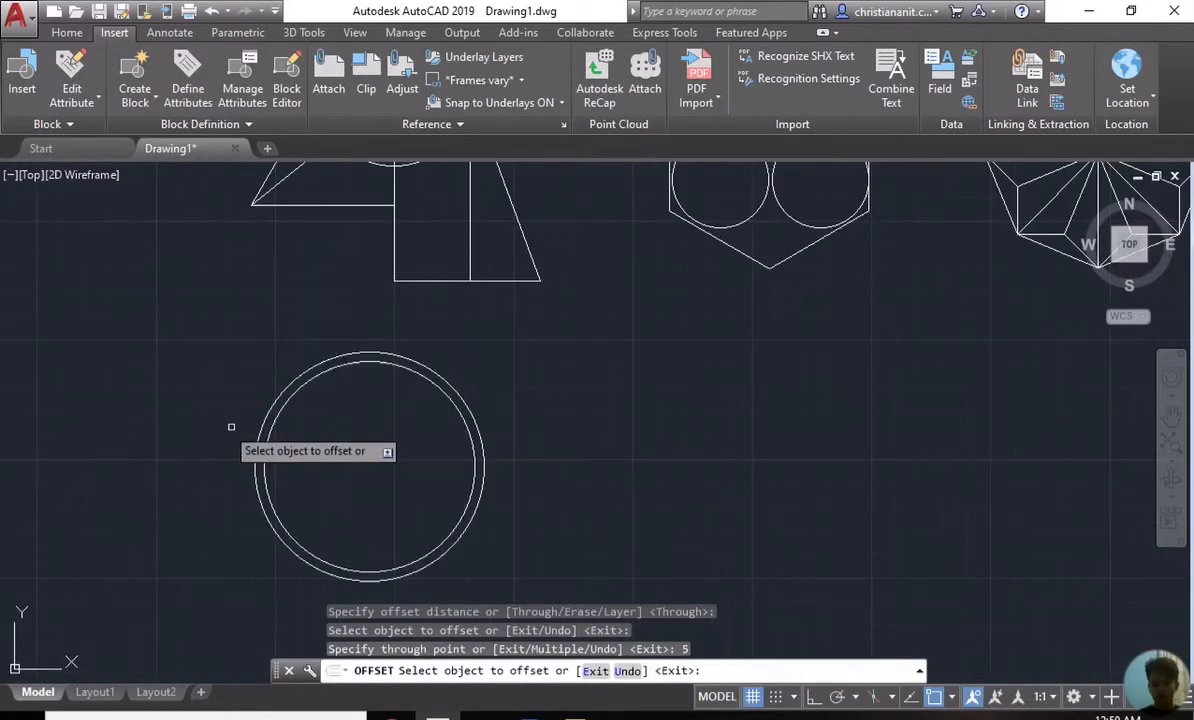
pyautogui.scroll(-2, 206, 405)
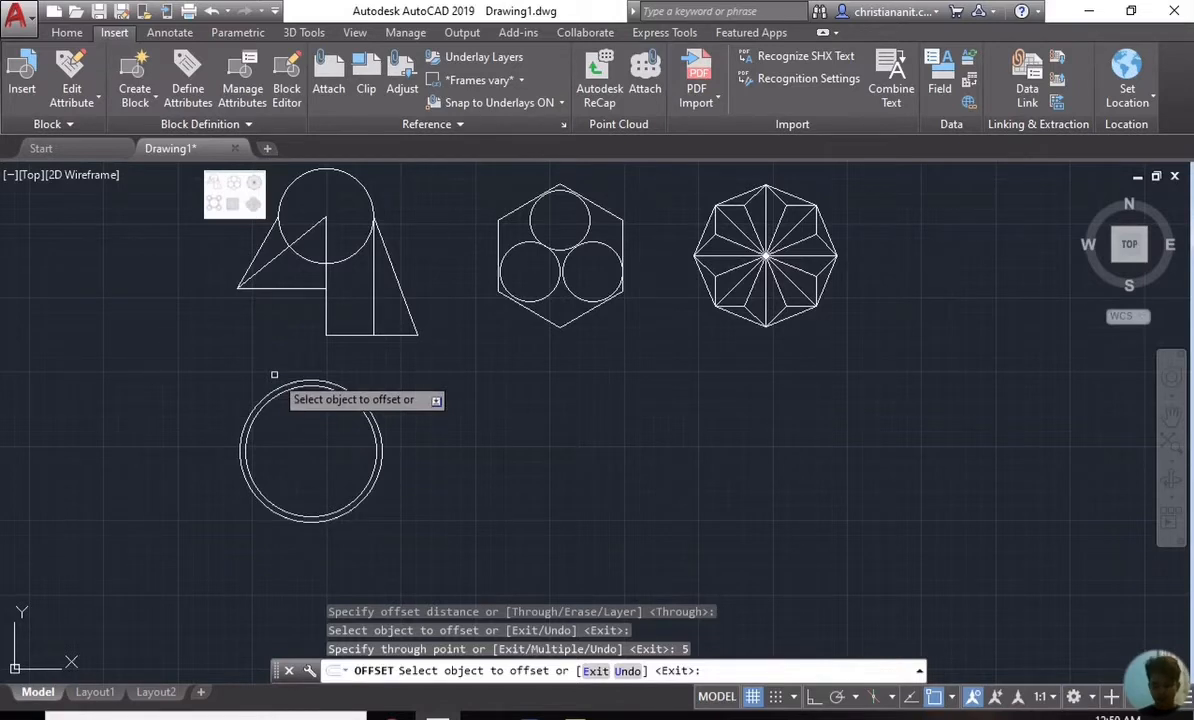
pyautogui.write('C')
pyautogui.press('Return')
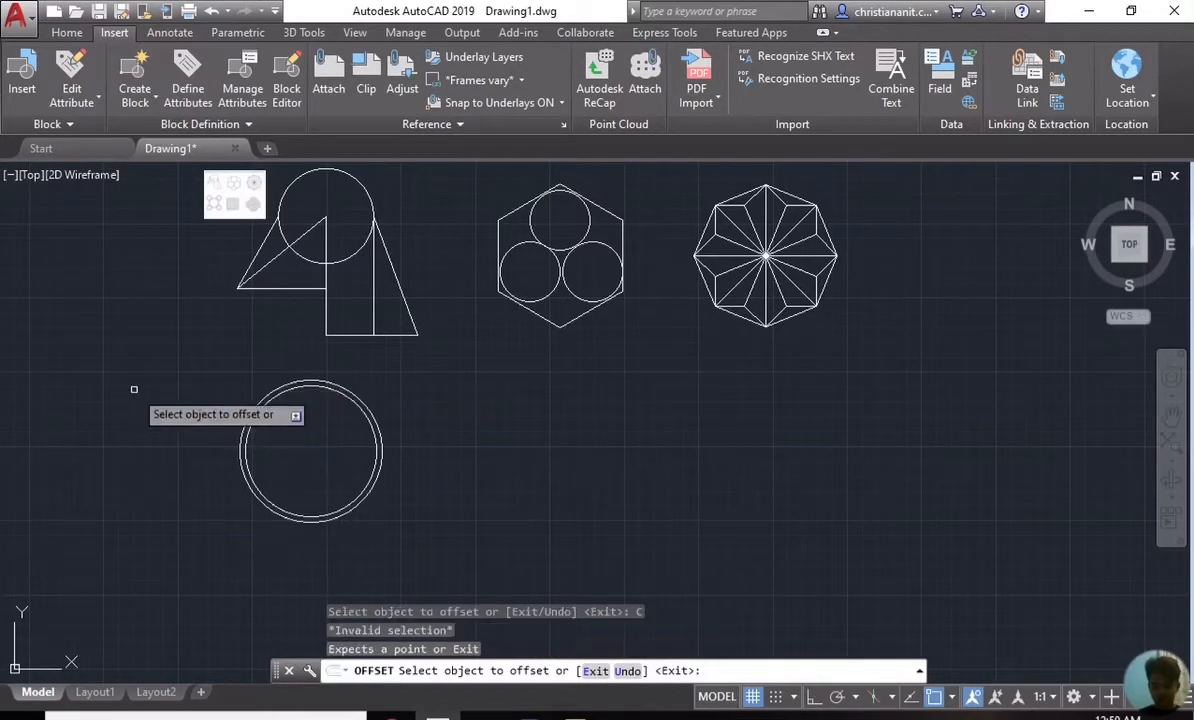
pyautogui.press('Escape')
# Step: Draw a circle of radius 25 outside the large ring, to its upper left
pyautogui.write('c')
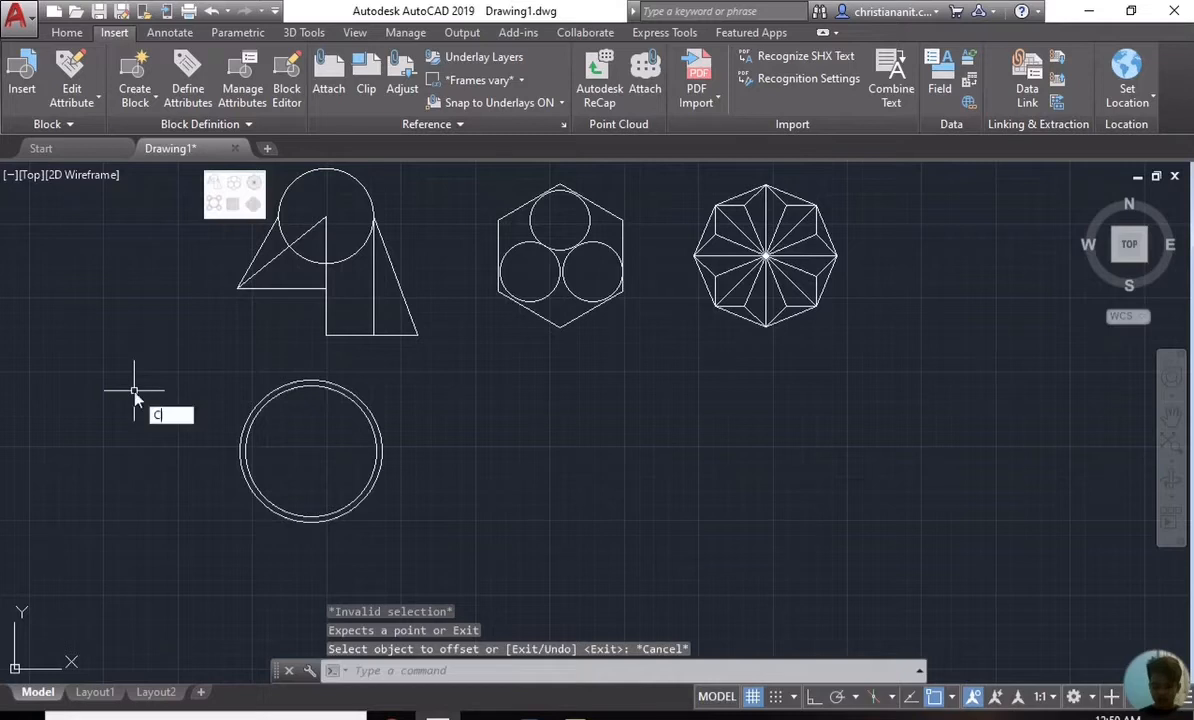
pyautogui.press('Return')
pyautogui.click(161, 371)
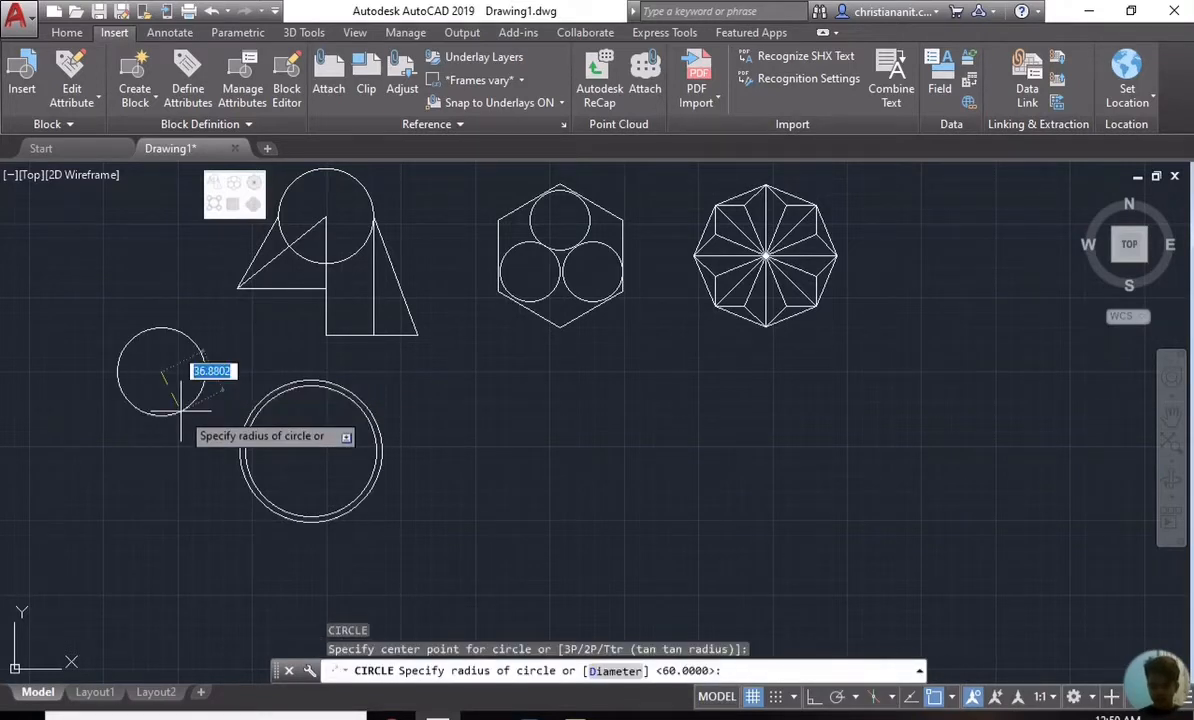
pyautogui.write('25')
pyautogui.press('Return')
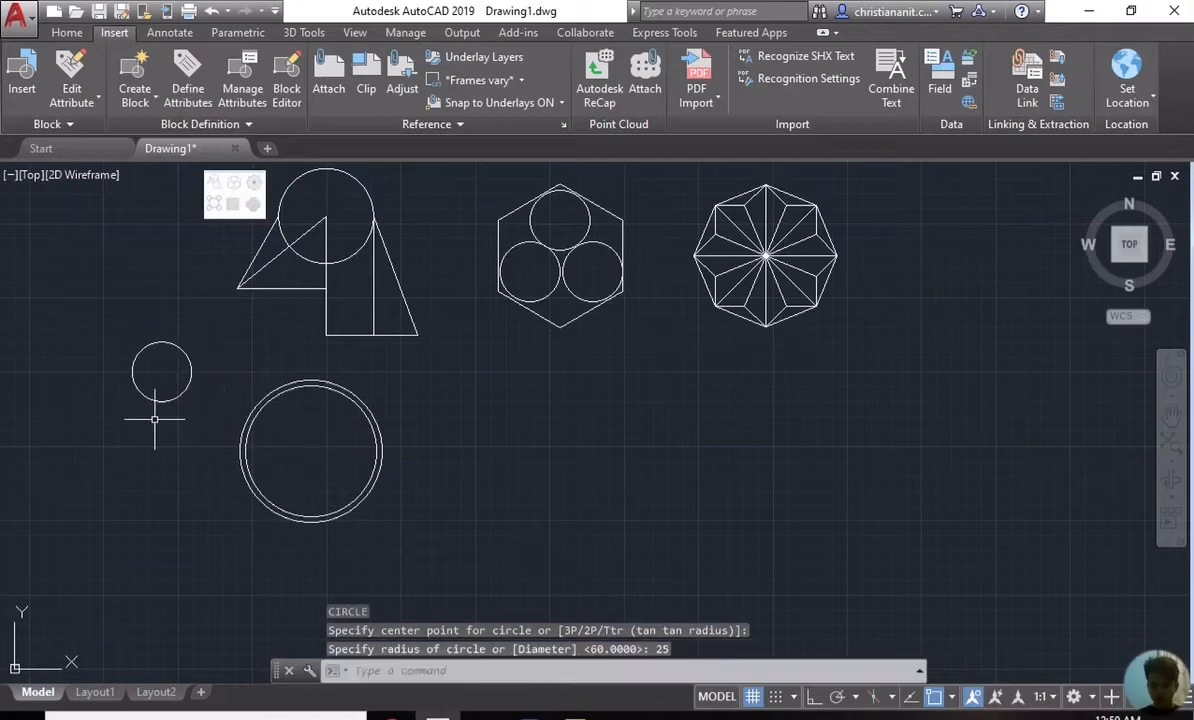
# Step: Offset the radius-25 circle inward by 5 to form a small ring
pyautogui.scroll(5, 155, 419)
pyautogui.scroll(-2, 171, 395)
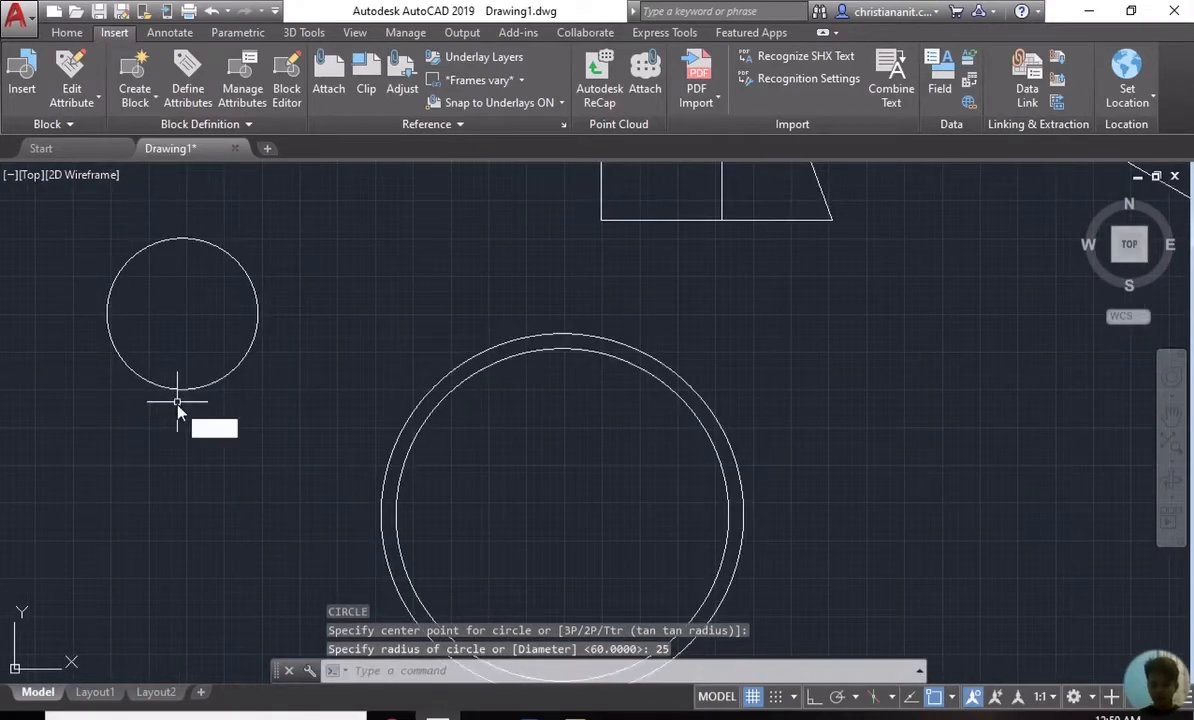
pyautogui.write('o')
pyautogui.press('Return')
pyautogui.press('Return')
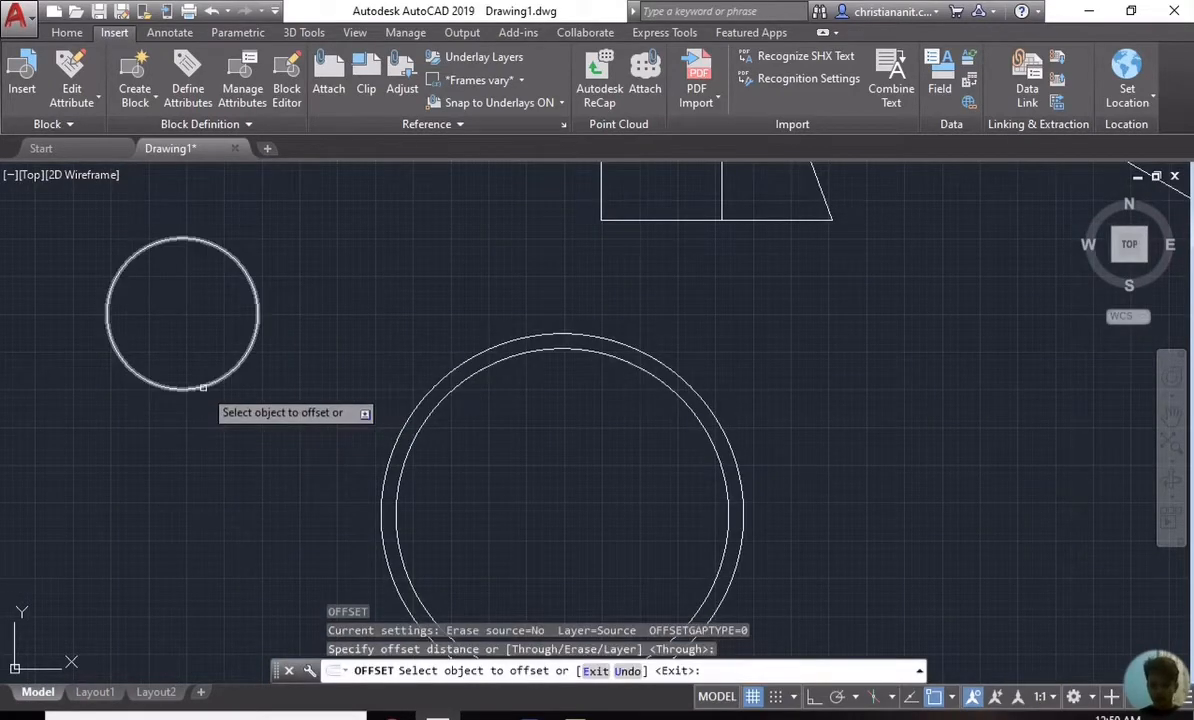
pyautogui.click(203, 386)
pyautogui.write('5')
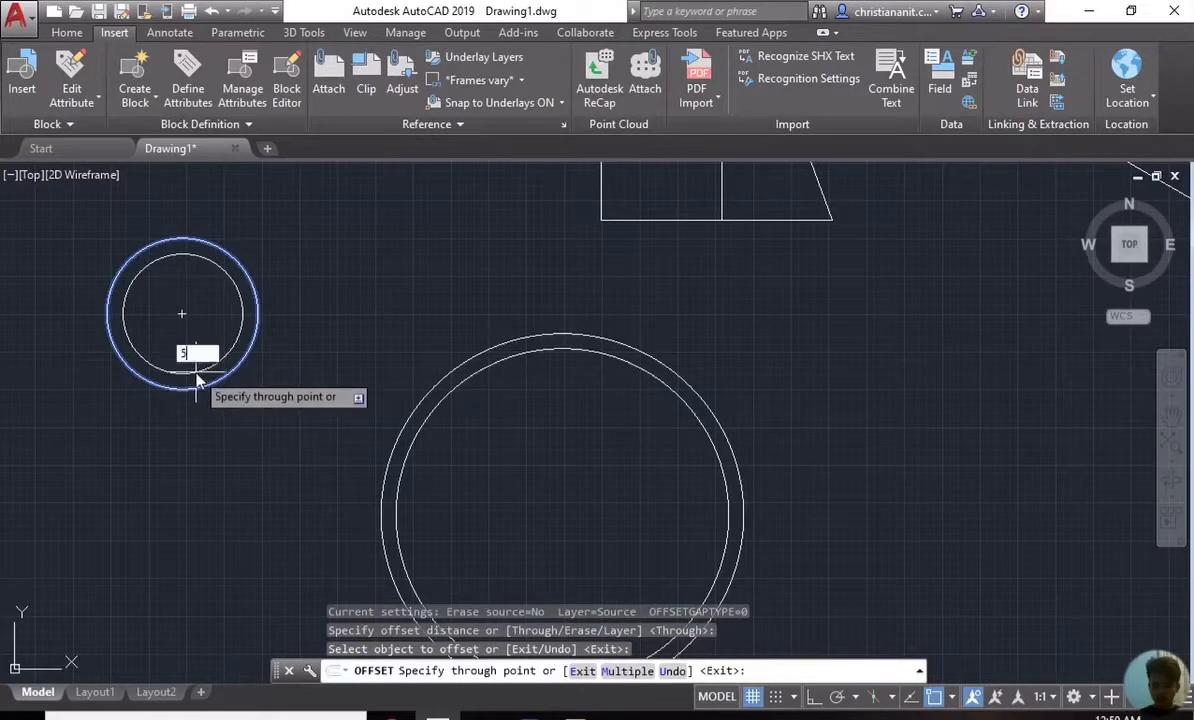
pyautogui.press('Return')
pyautogui.scroll(-4, 196, 371)
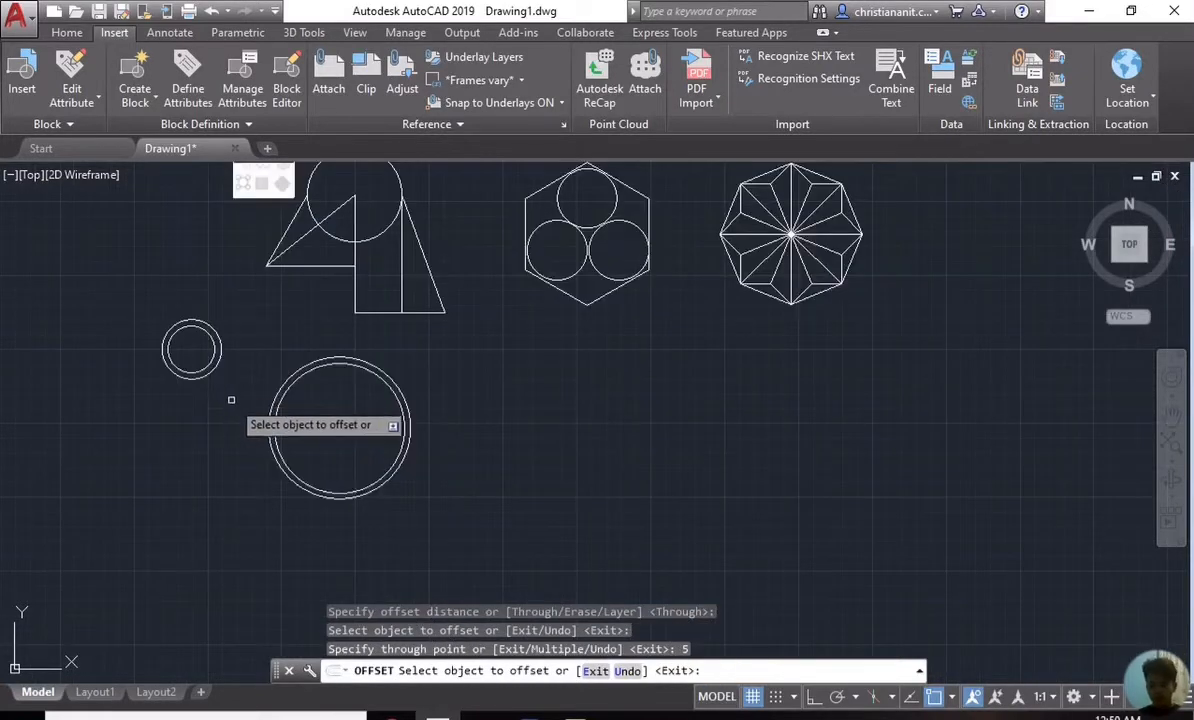
pyautogui.press('Escape')
pyautogui.write('co')
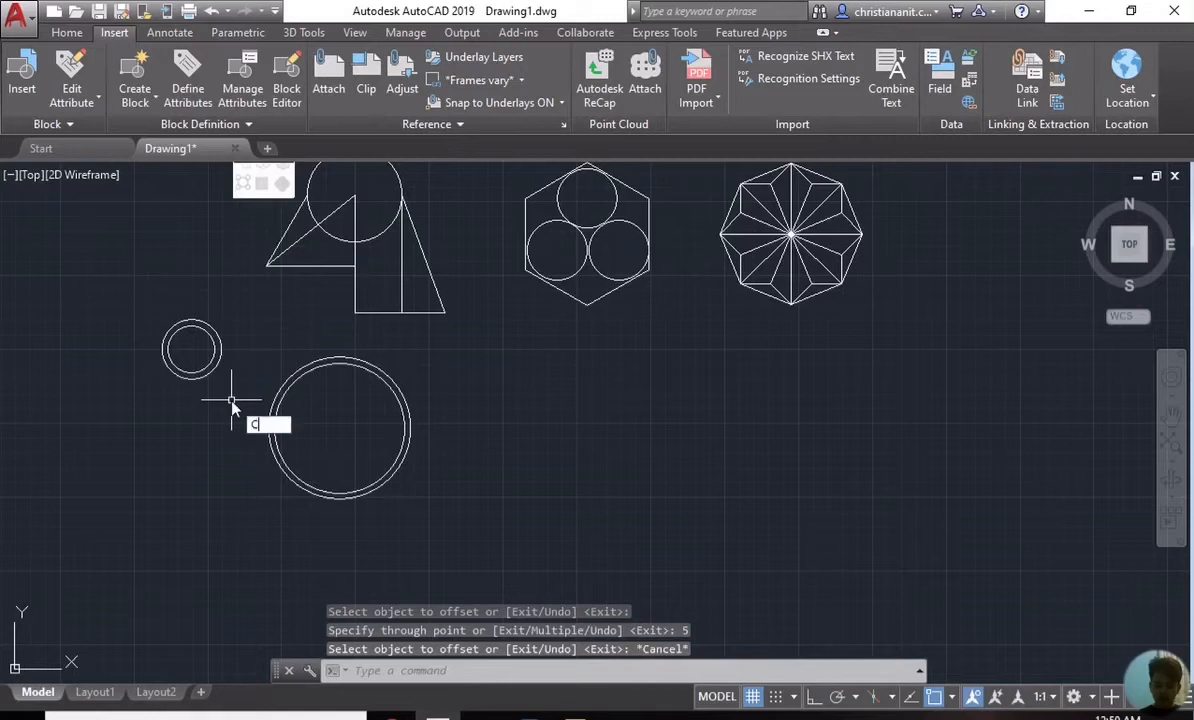
pyautogui.press('Return')
pyautogui.click(231, 399)
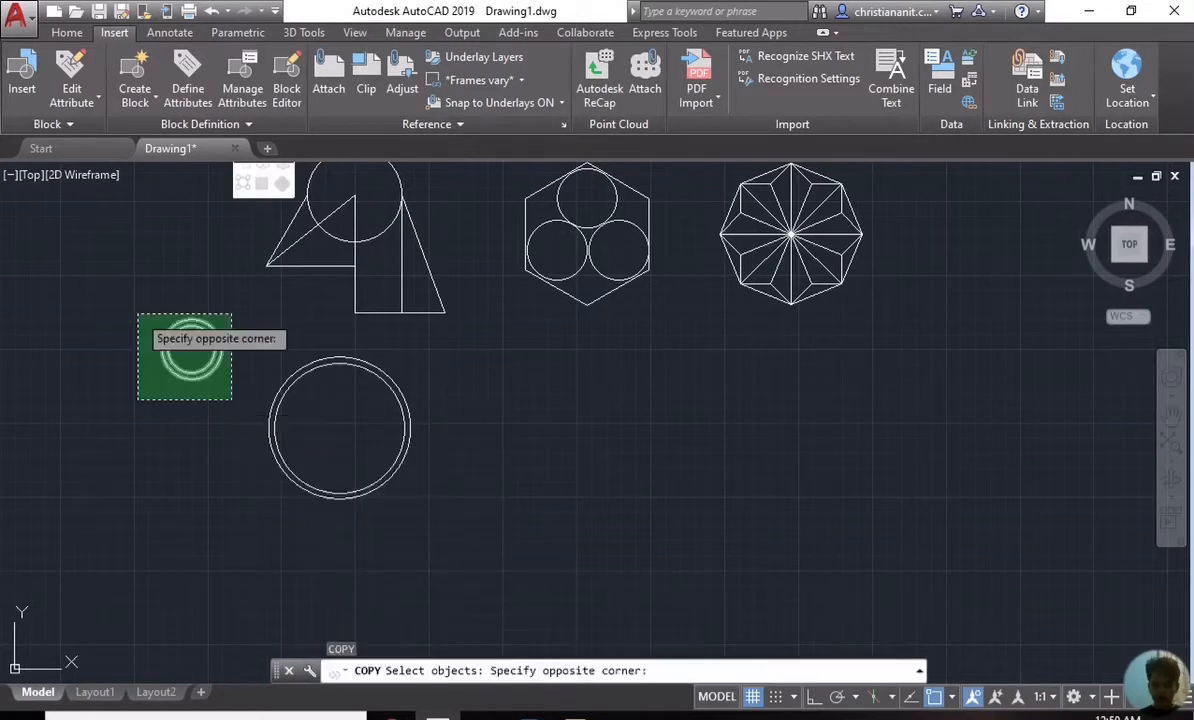
pyautogui.press('Return')
pyautogui.click(155, 331)
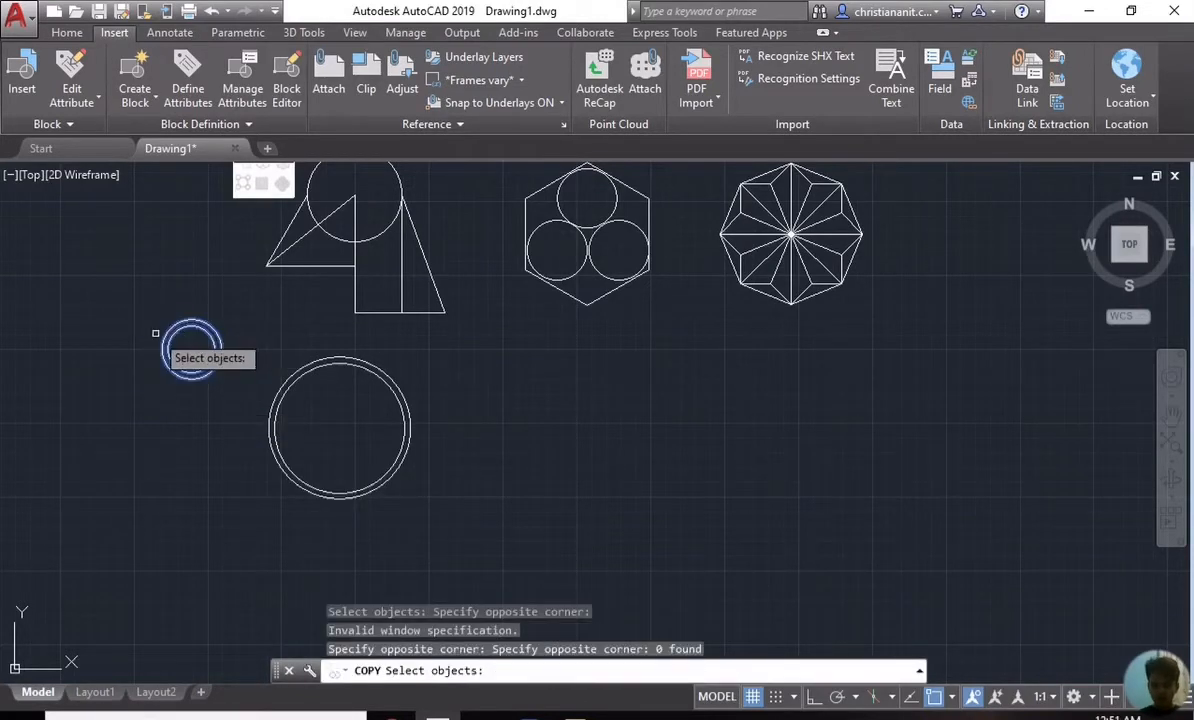
pyautogui.press('Return')
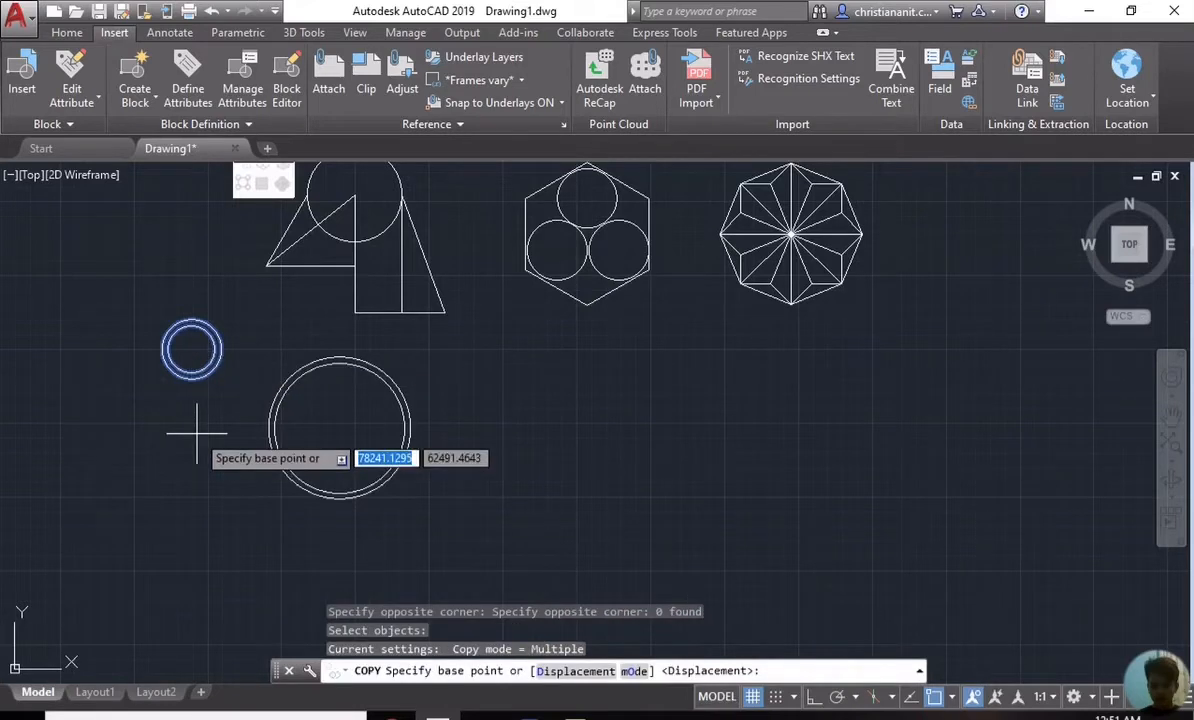
pyautogui.press('Return')
pyautogui.press('Return')
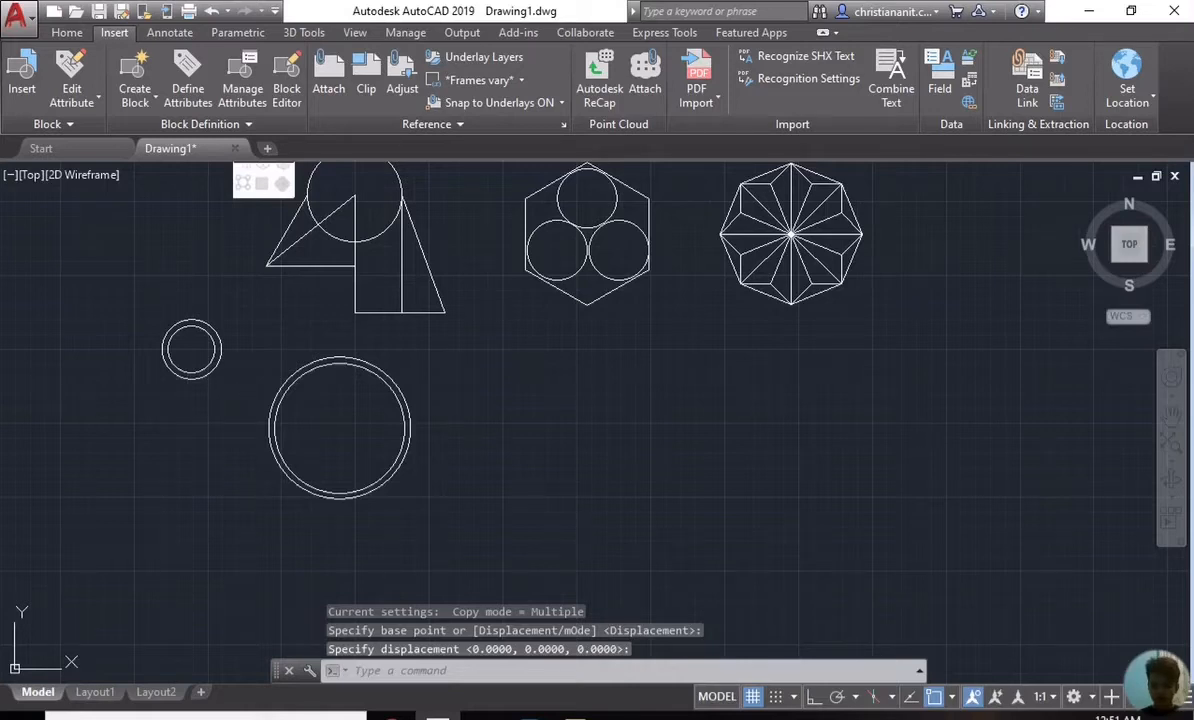
pyautogui.hotkey('ctrl', 'z')
# Step: Copy the small ring from its center to the lower left, lower right and upper right of the large ring
pyautogui.click(228, 405)
pyautogui.click(155, 314)
pyautogui.write('co')
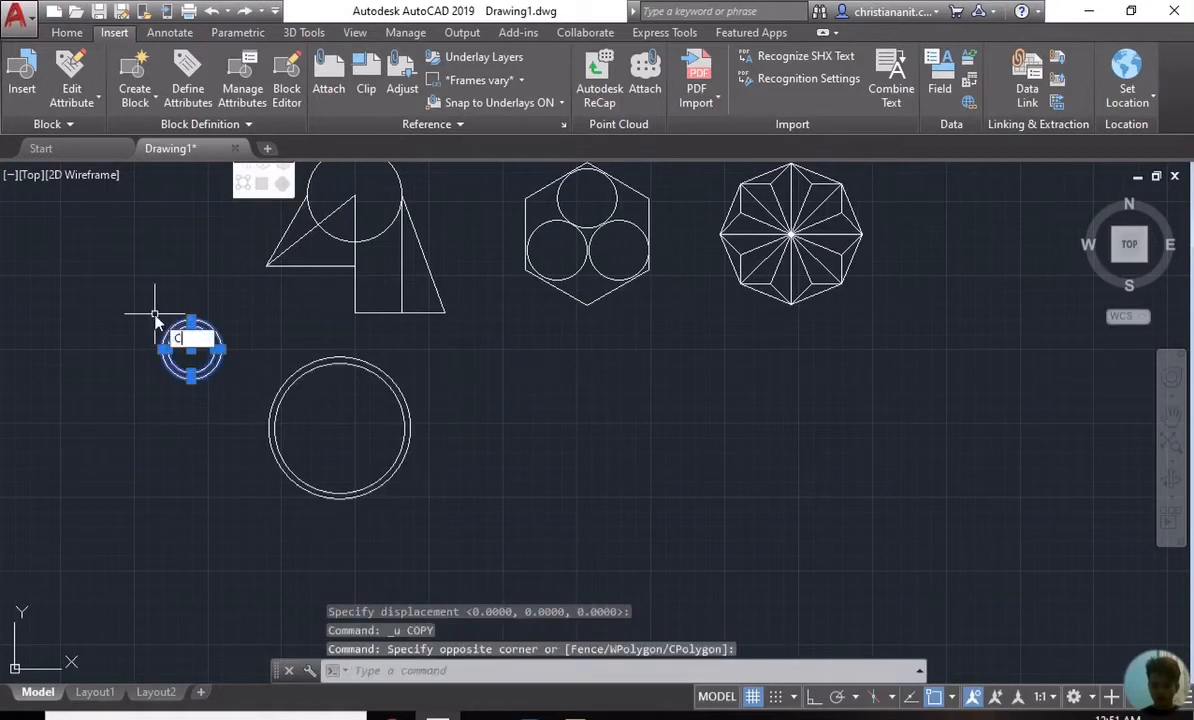
pyautogui.press('Return')
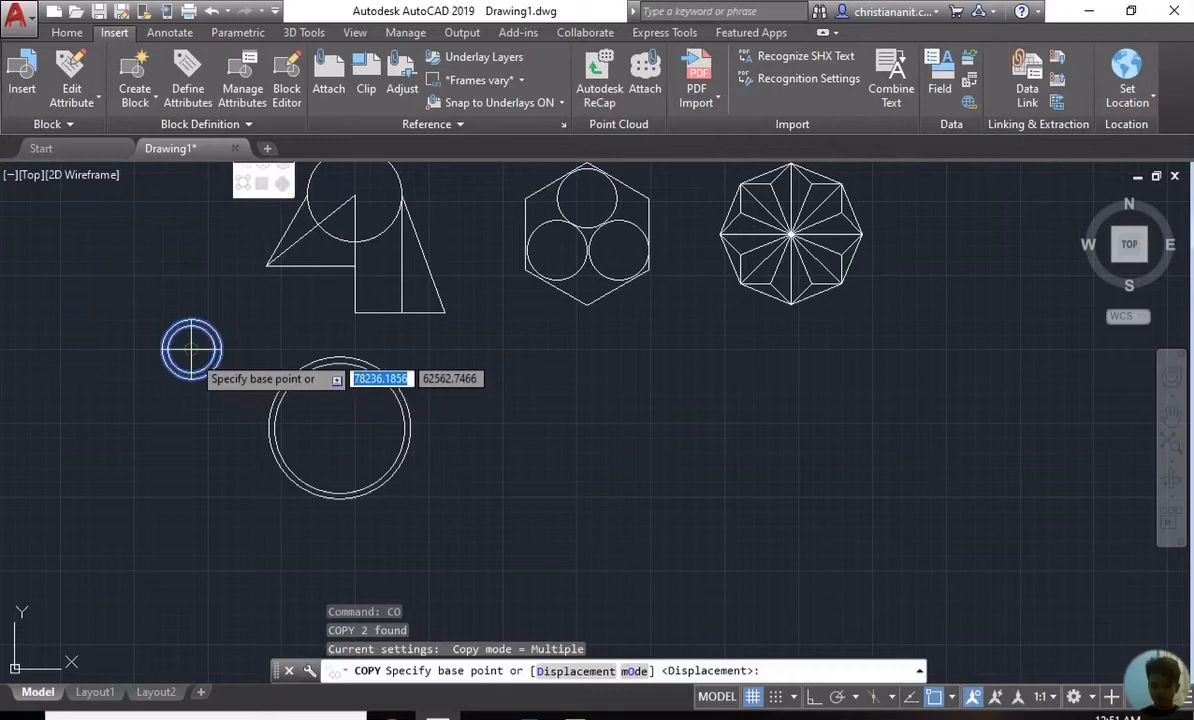
pyautogui.click(191, 350)
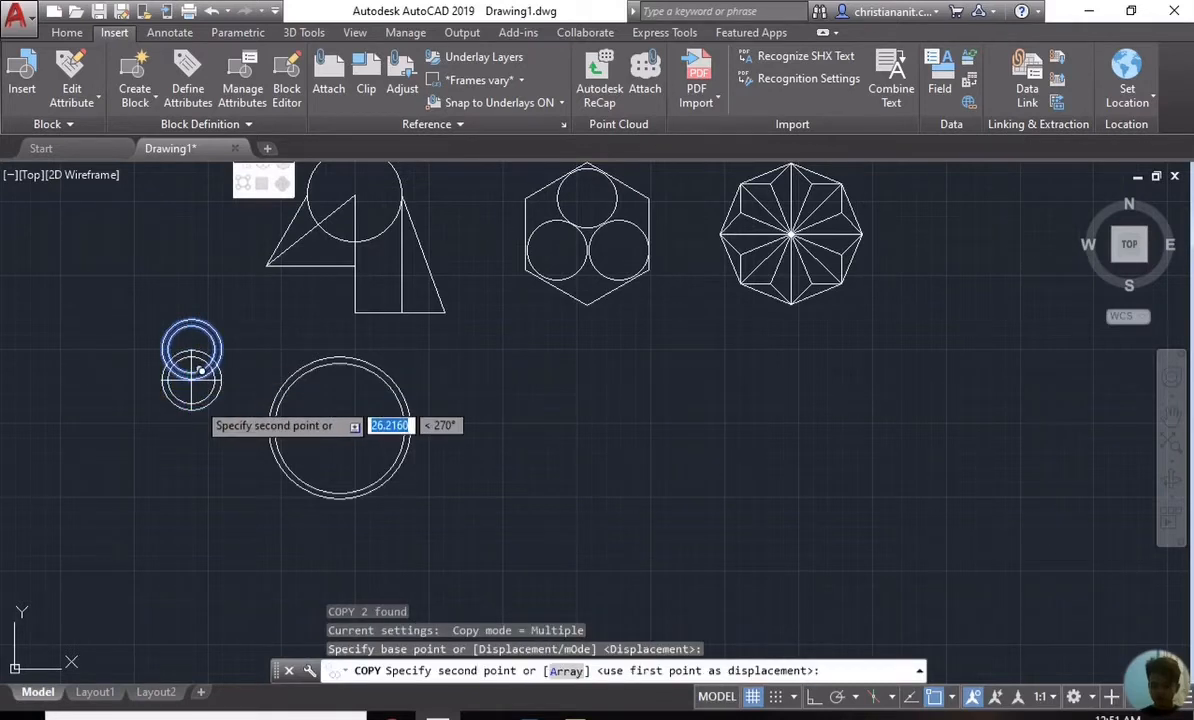
pyautogui.click(193, 490)
pyautogui.click(462, 505)
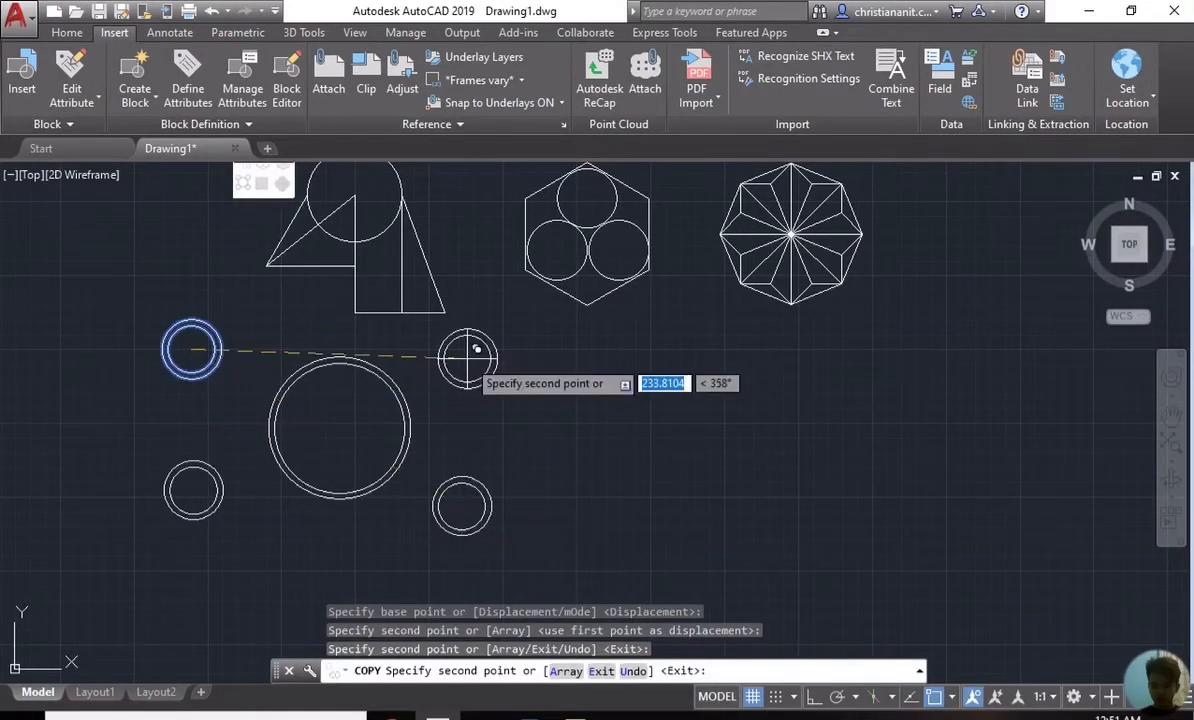
pyautogui.click(467, 357)
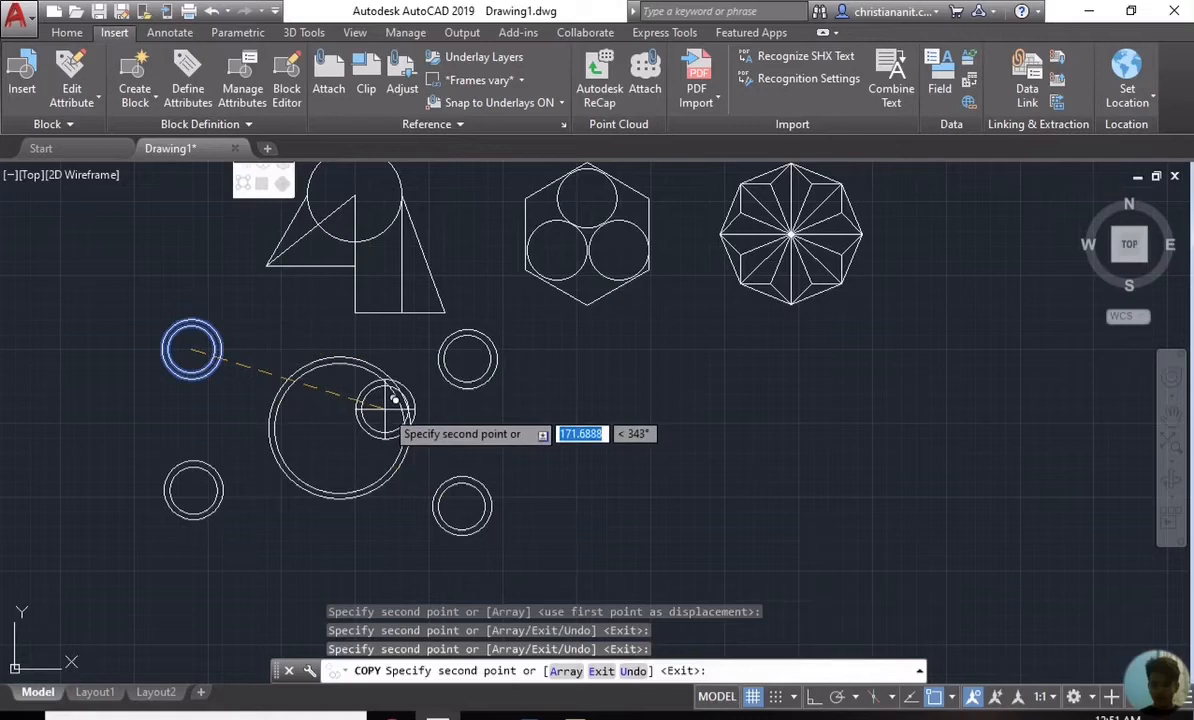
pyautogui.press('Return')
# Step: Draw a line from the large ring's center to its outer circle, 60 long at 135°
pyautogui.scroll(4, 333, 413)
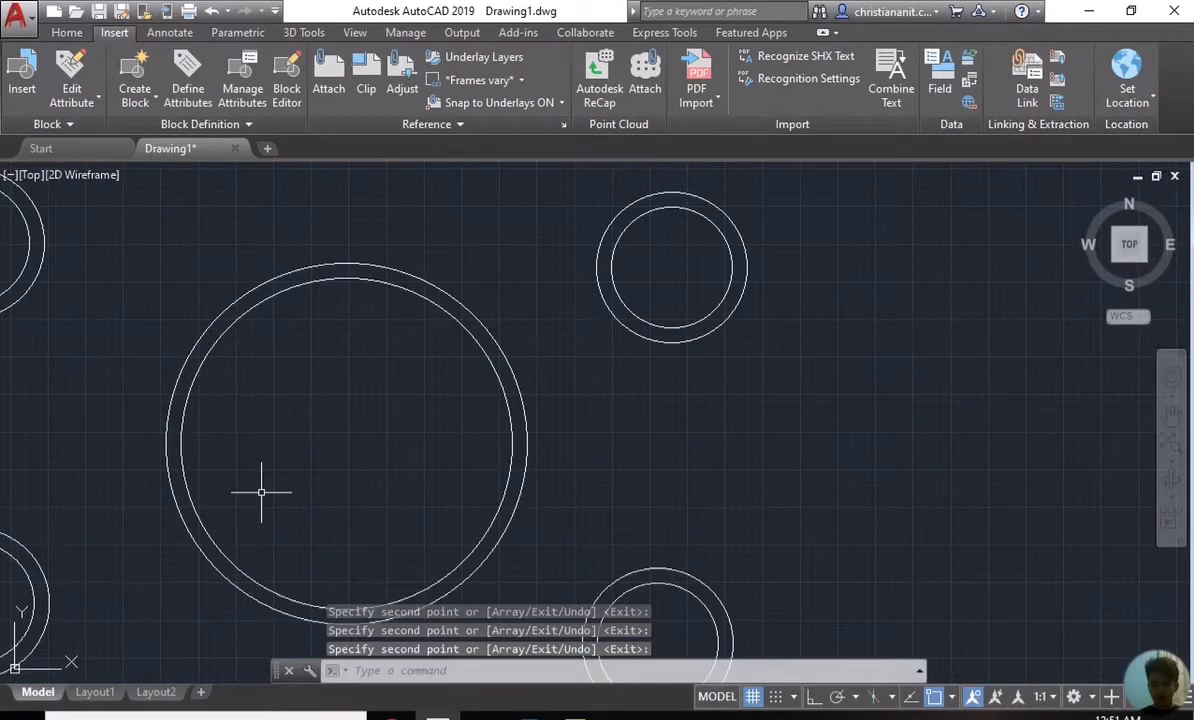
pyautogui.write('L')
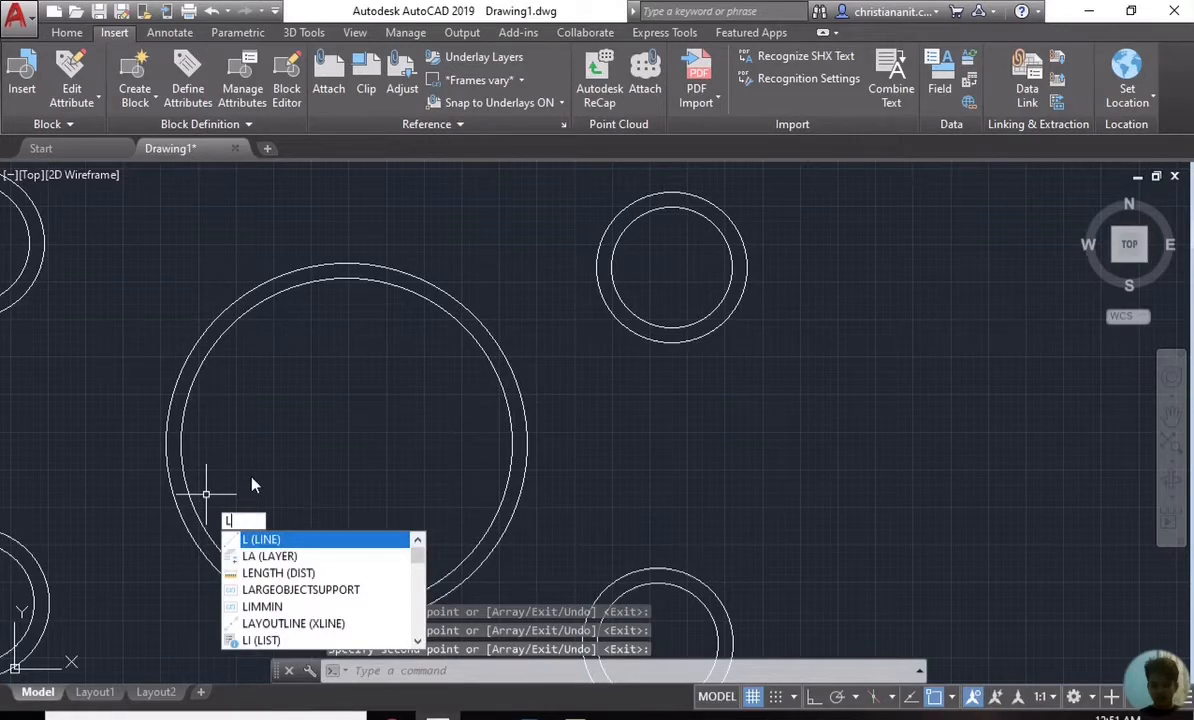
pyautogui.press('Return')
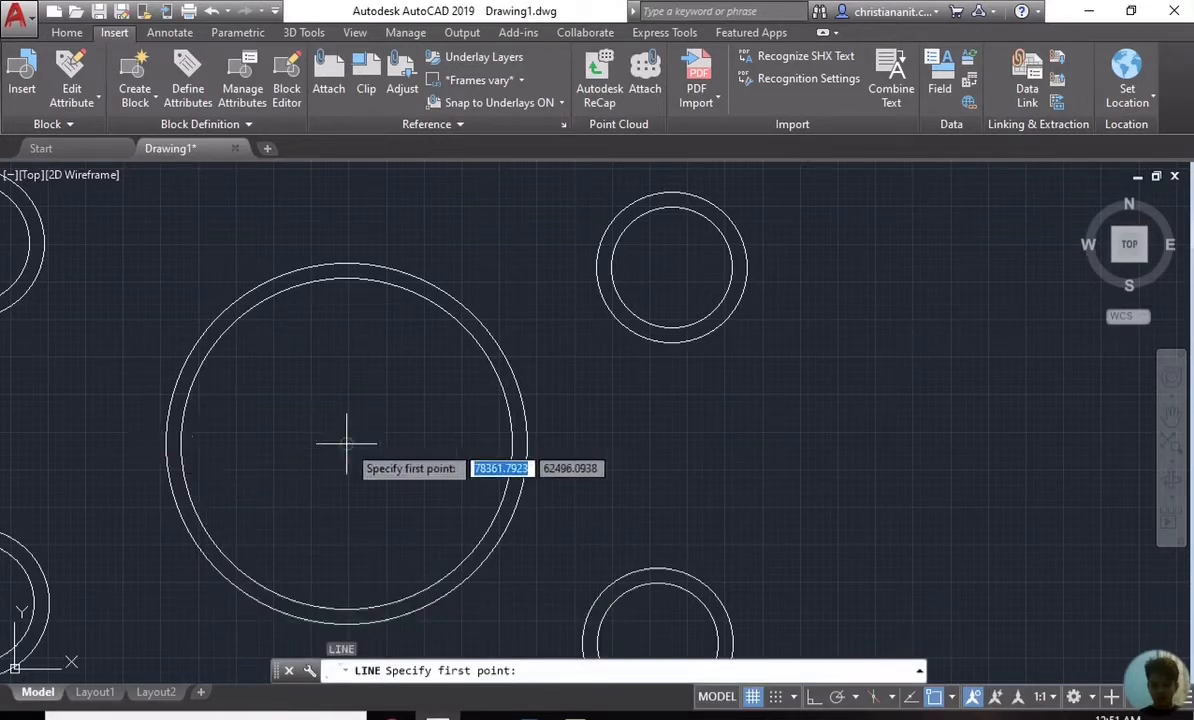
pyautogui.click(346, 443)
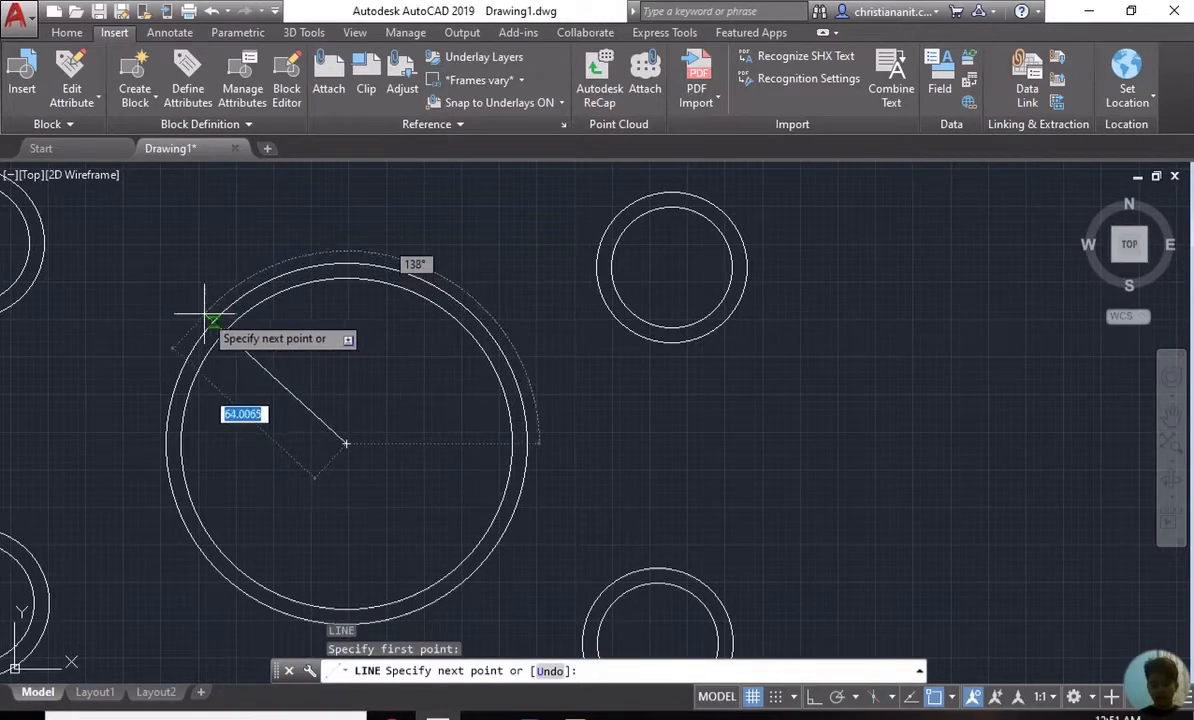
pyautogui.write('60')
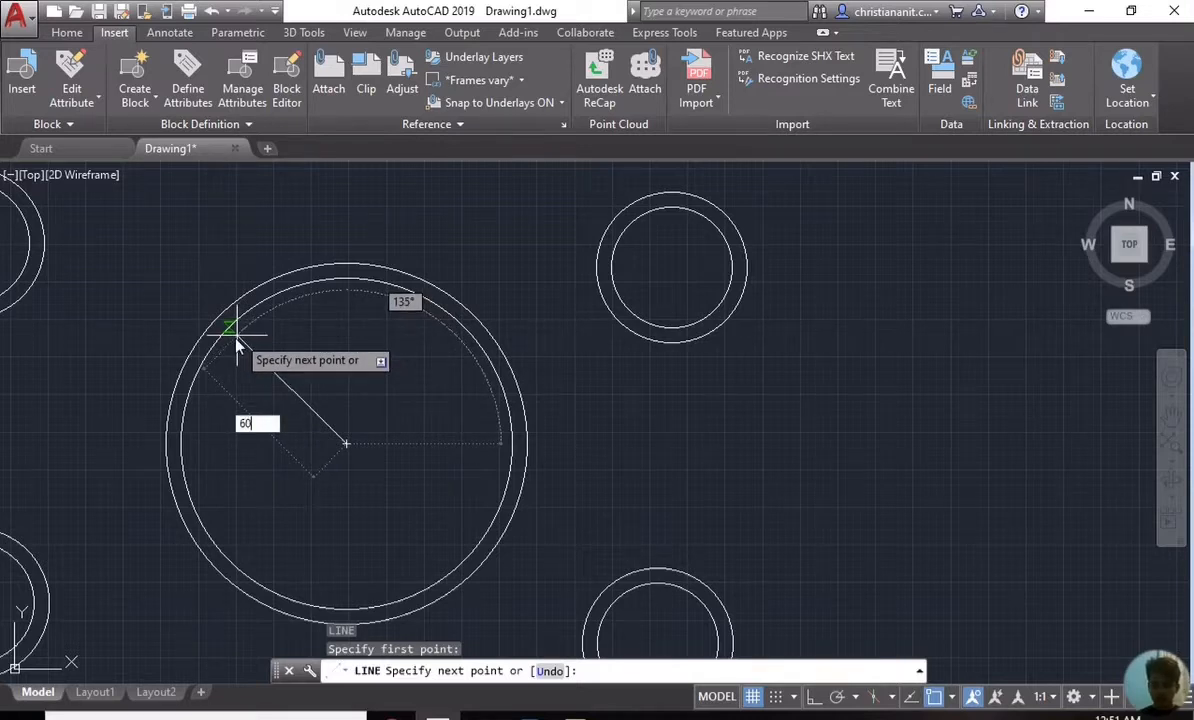
pyautogui.press('Tab')
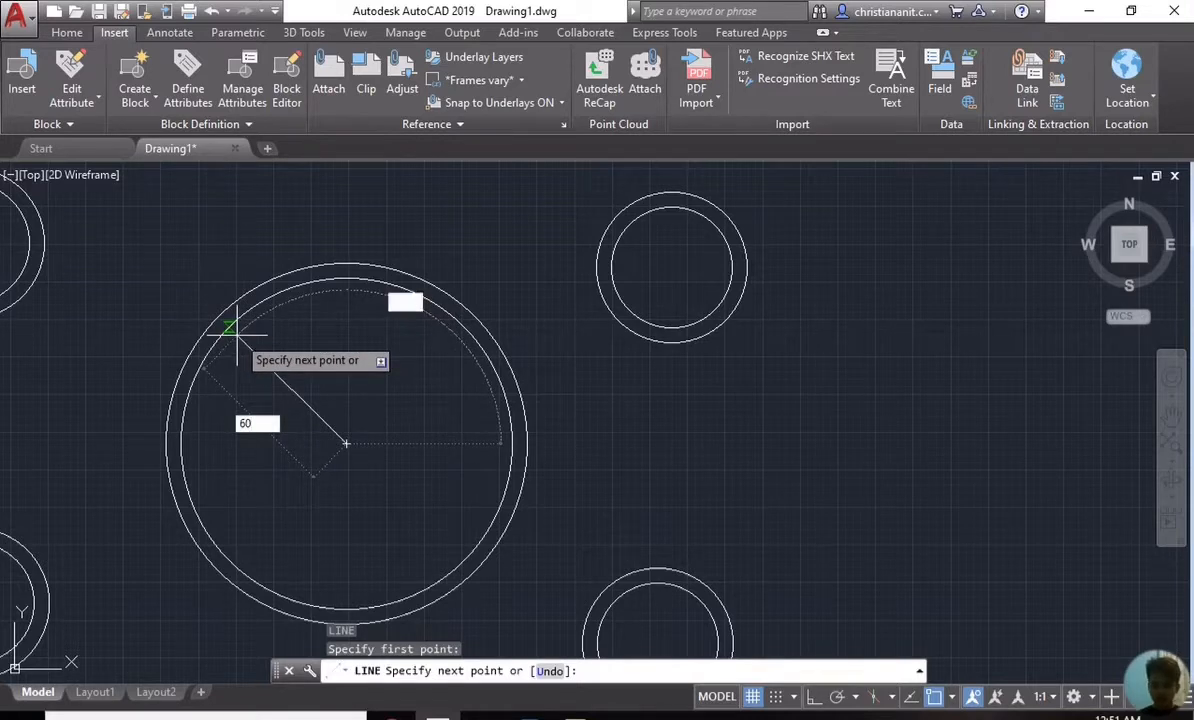
pyautogui.write('1')
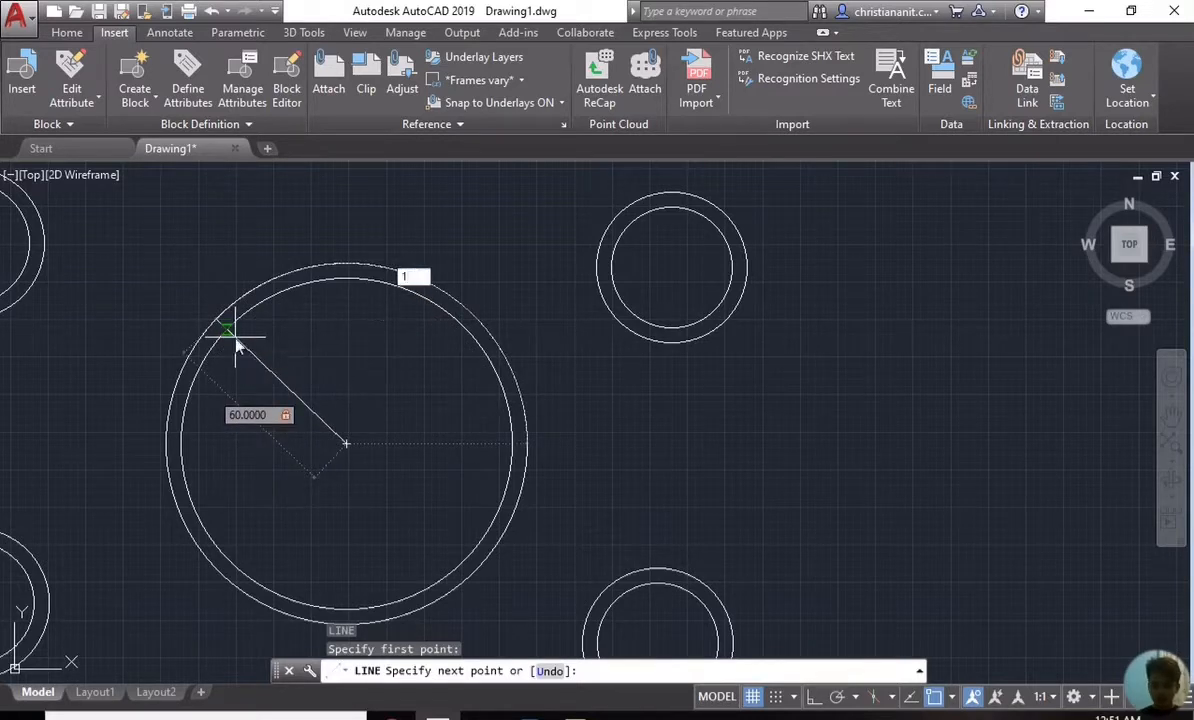
pyautogui.write('35')
pyautogui.press('Return')
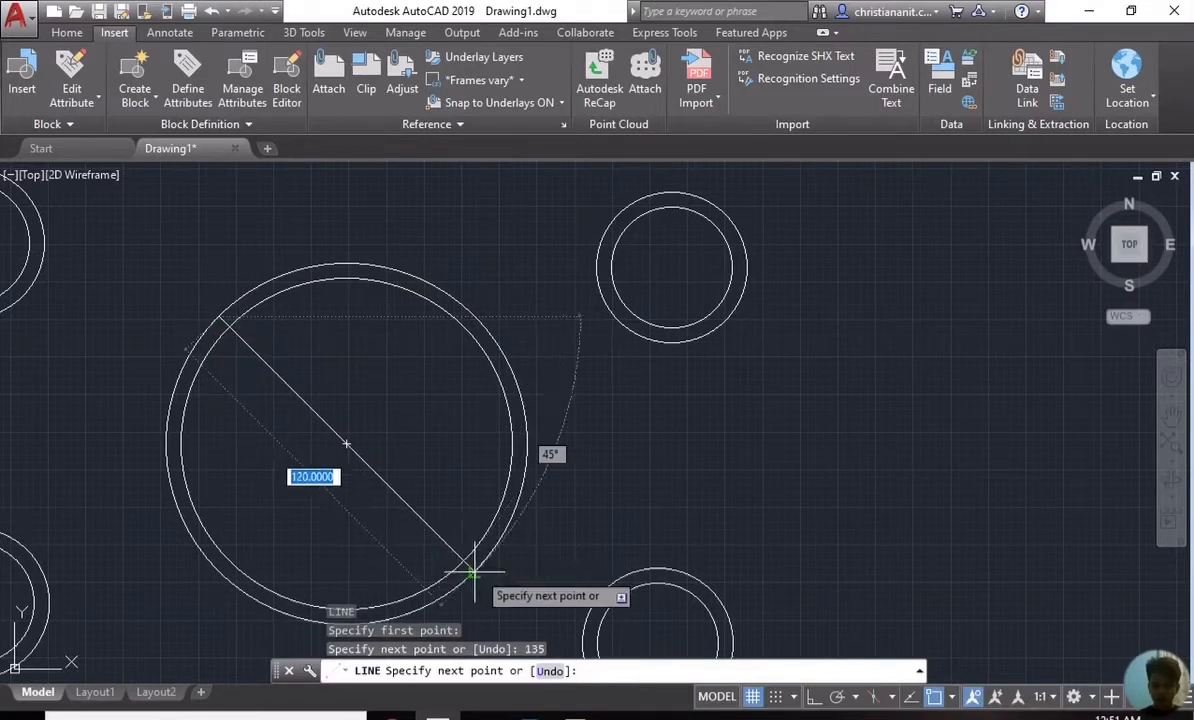
# Step: Continue the line from its upper-left end through the center, 120 long at 45° downward to the lower right of the outer circle
pyautogui.write('120')
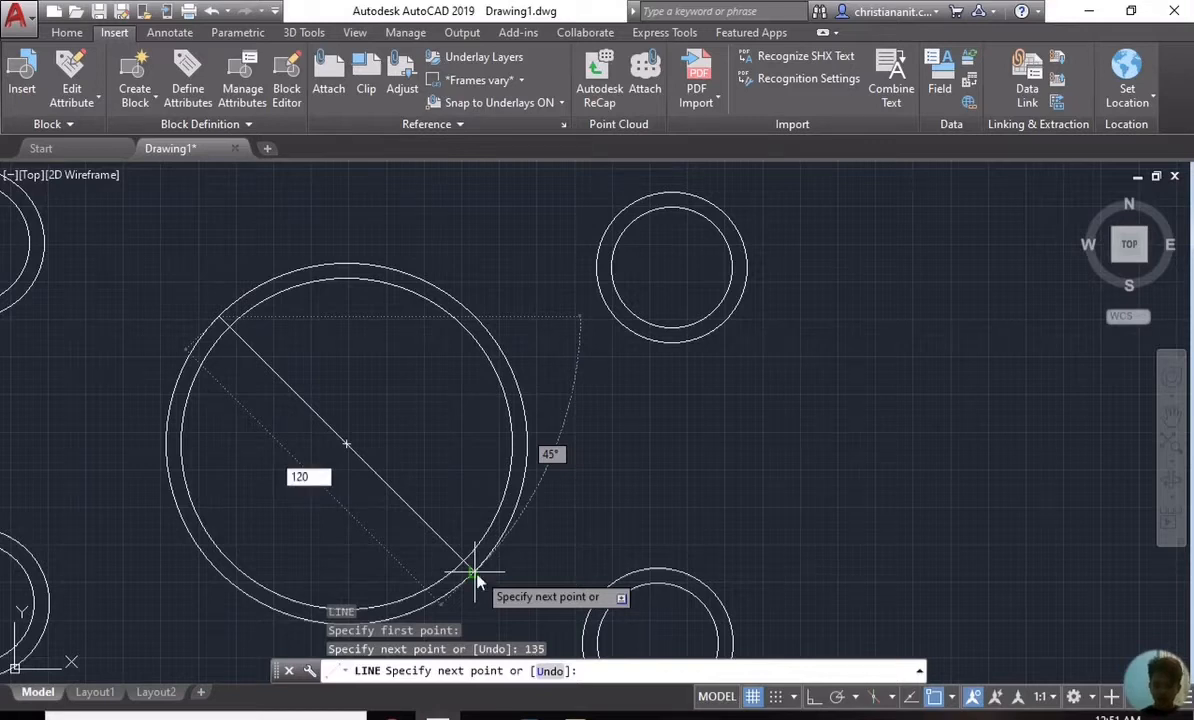
pyautogui.press('Tab')
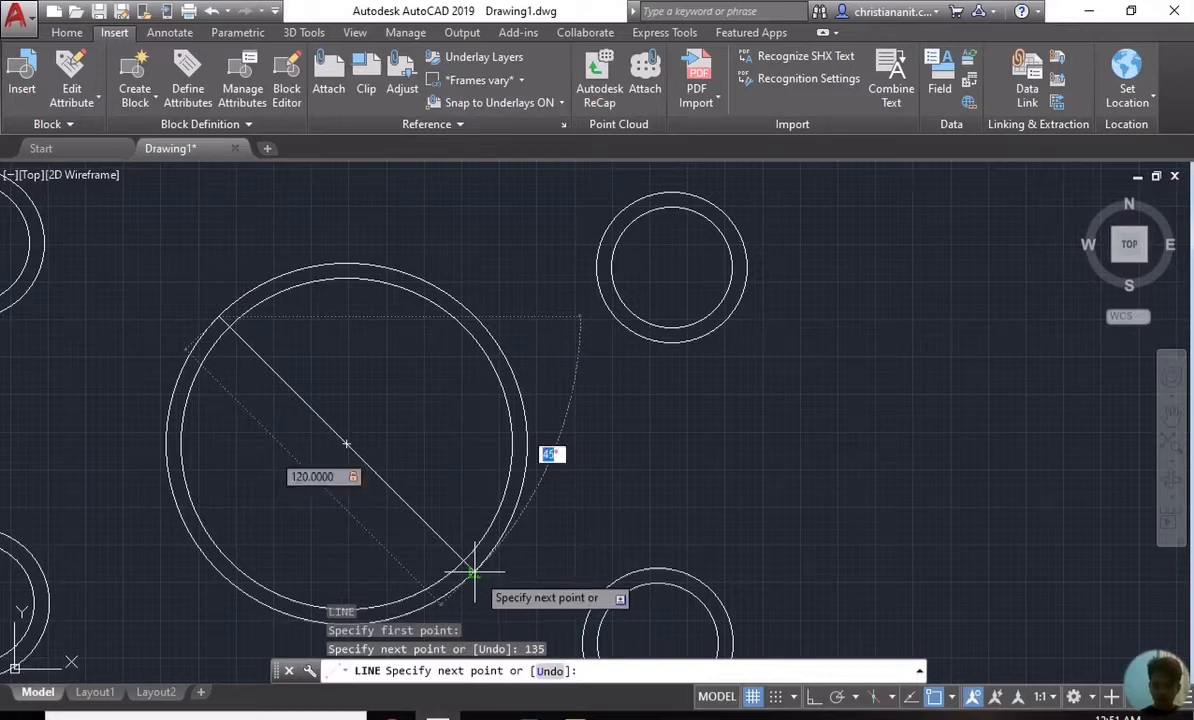
pyautogui.write('45')
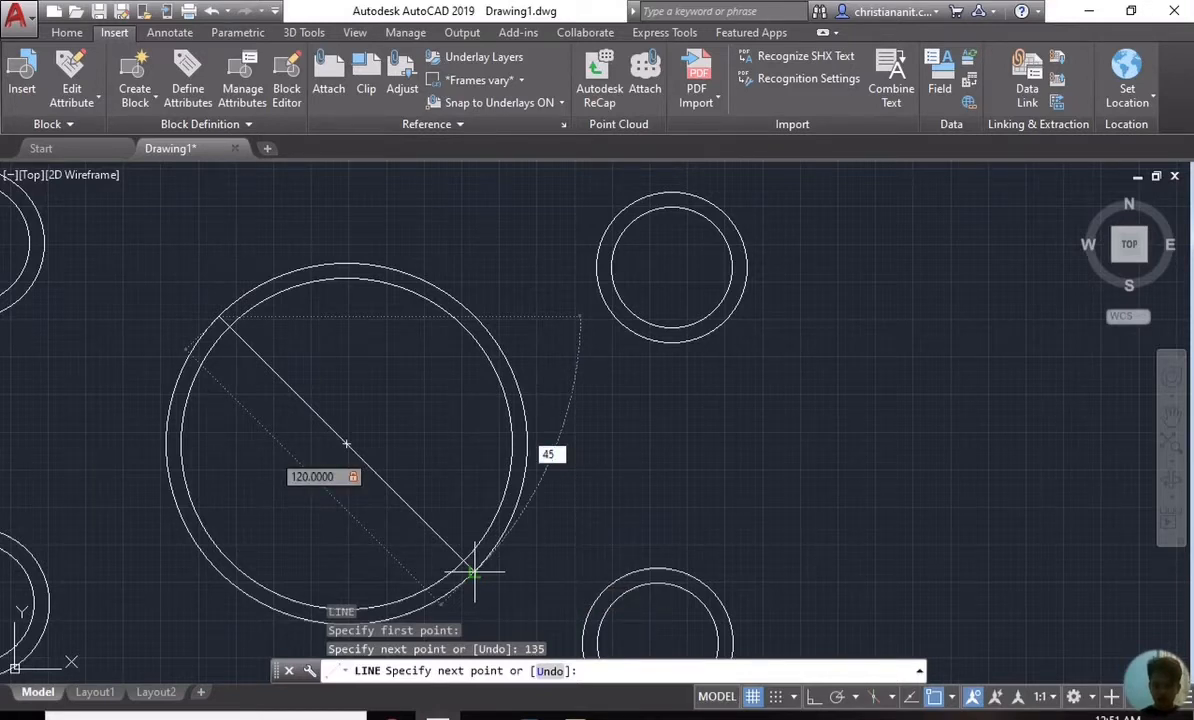
pyautogui.press('Return')
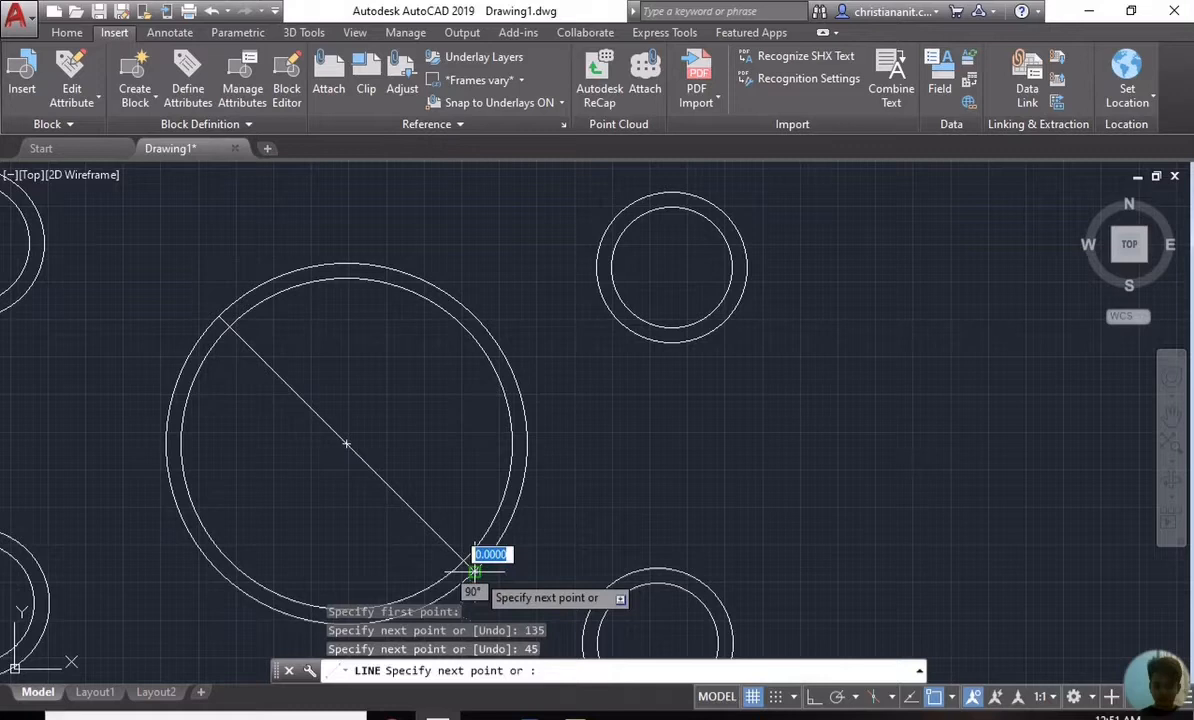
# Step: Finish the current line and start a new one at the large ring's center
pyautogui.press('Return')
pyautogui.press('Return')
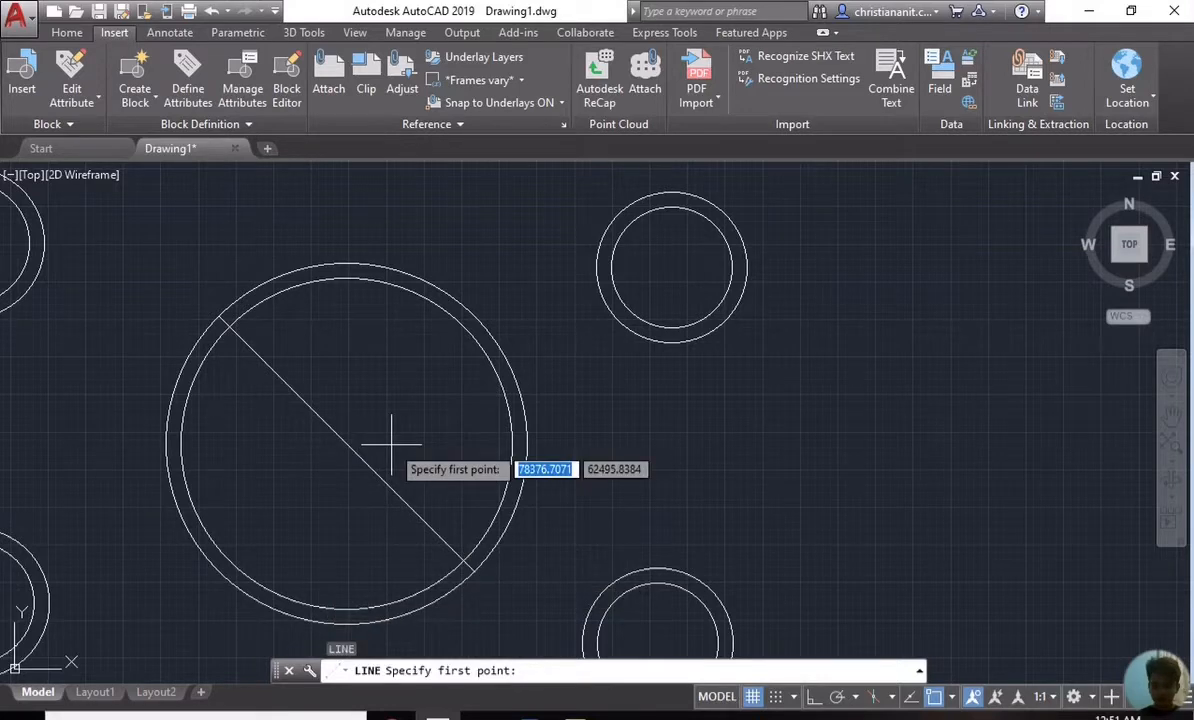
pyautogui.click(346, 443)
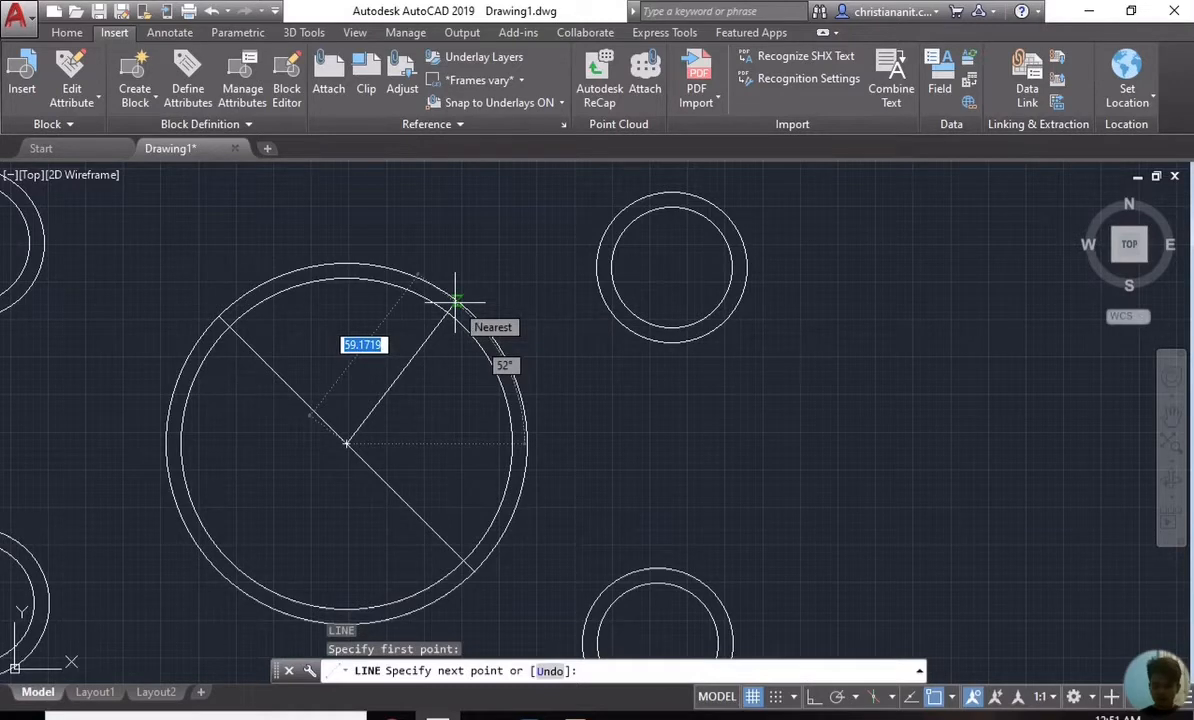
pyautogui.write('60')
pyautogui.press('Tab')
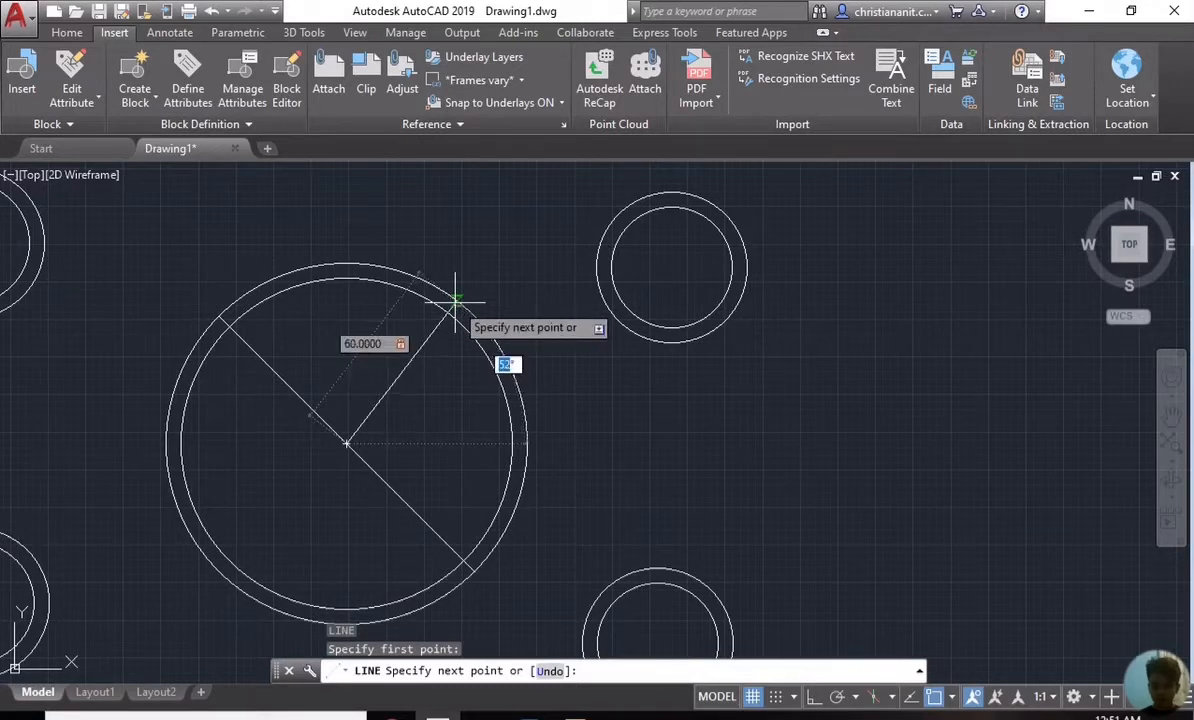
pyautogui.write('45')
pyautogui.press('Return')
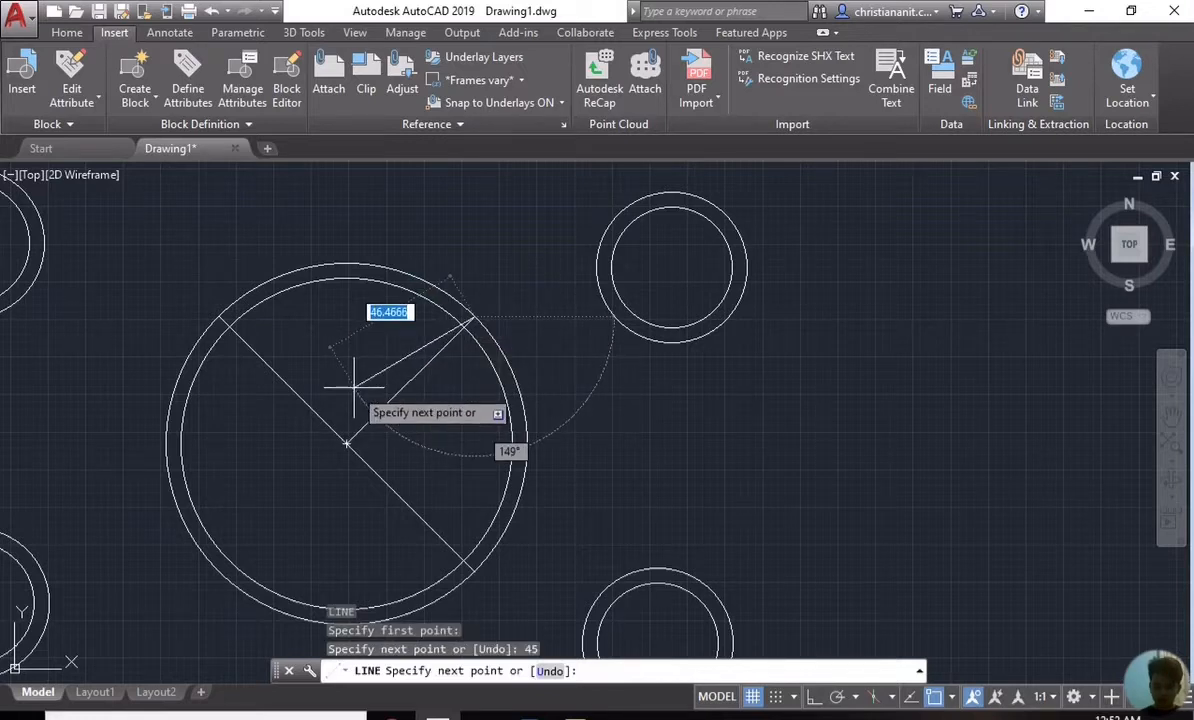
pyautogui.hotkey('ctrl', 'z')
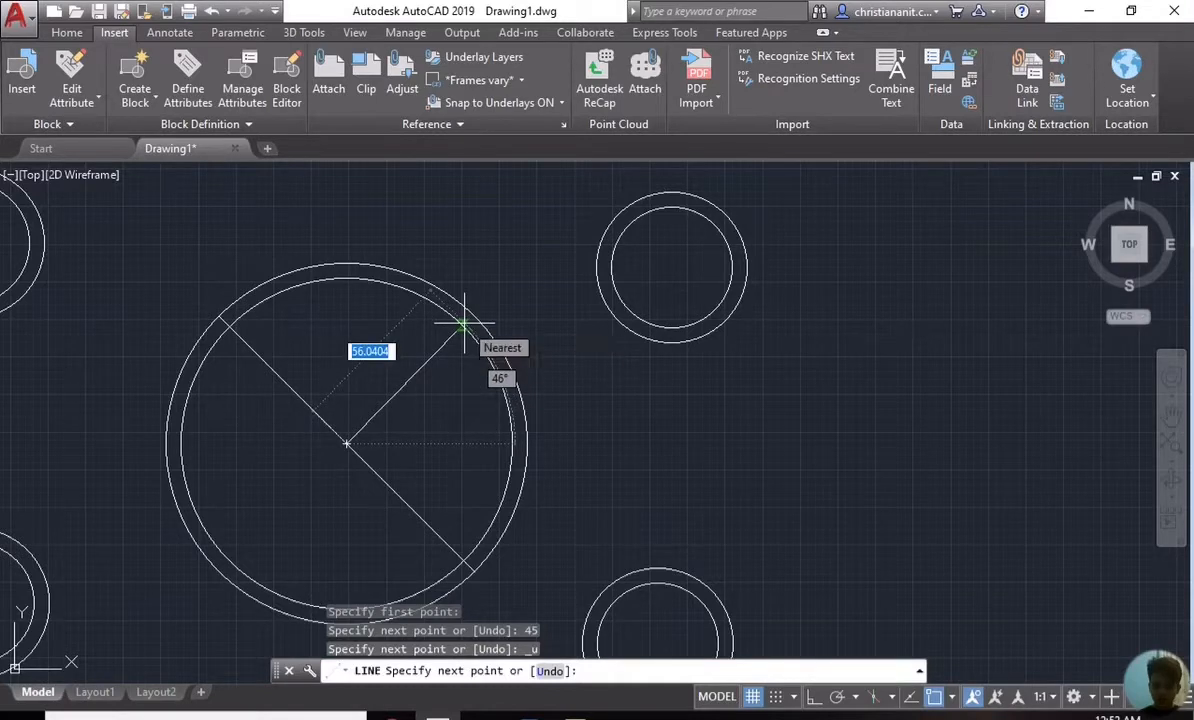
# Step: Draw the line from the large ring's center to the upper right of its outer circle, 60 long at 45°
pyautogui.write('60')
pyautogui.press('Tab')
pyautogui.write('45')
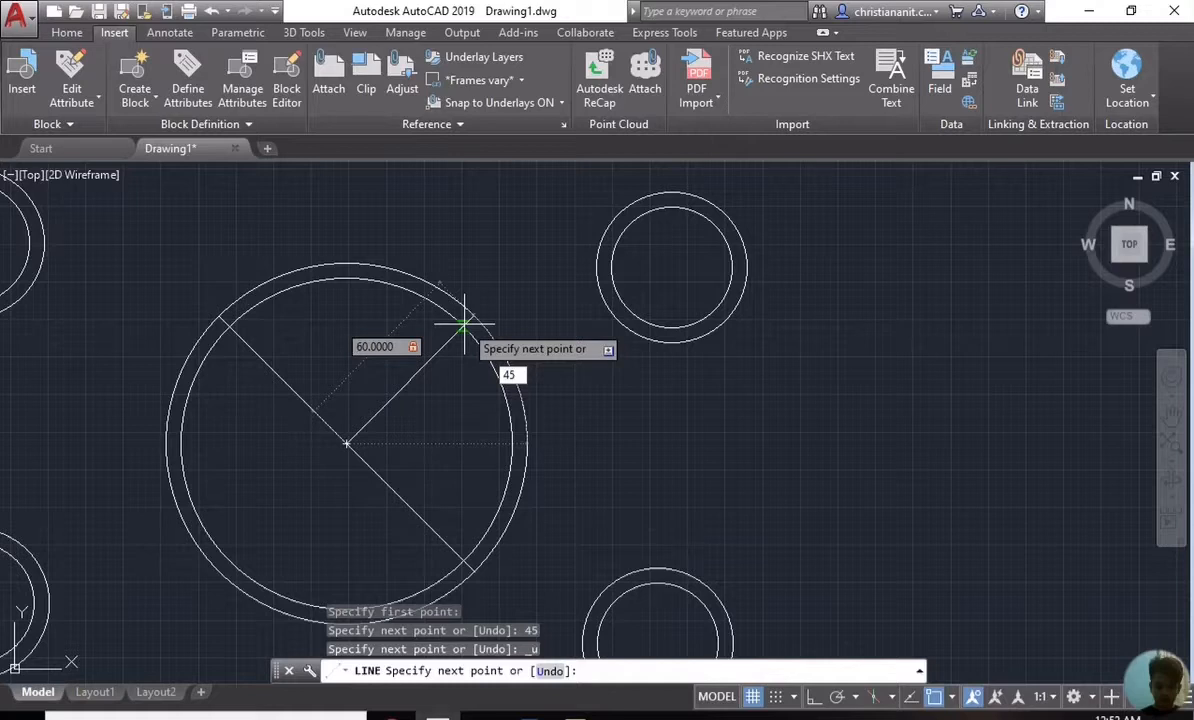
pyautogui.press('Return')
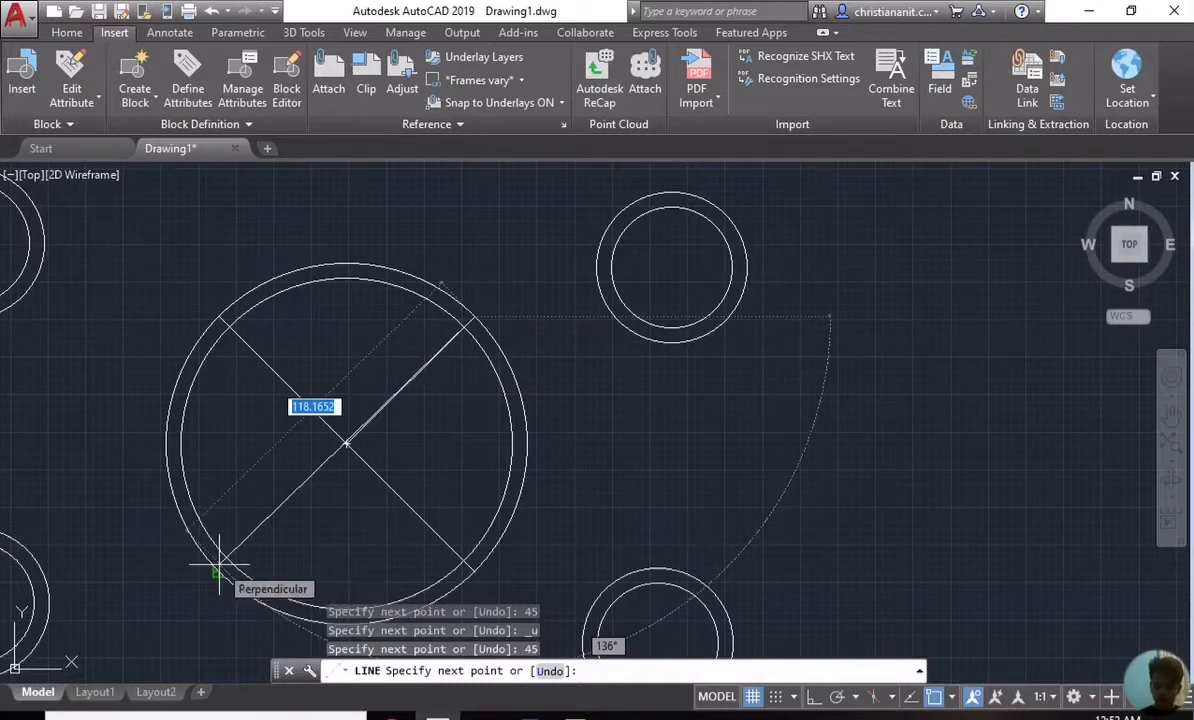
# Step: Continue the line from its upper-right end through the center to the lower left of the outer circle, 120 long at 135°
pyautogui.write('120')
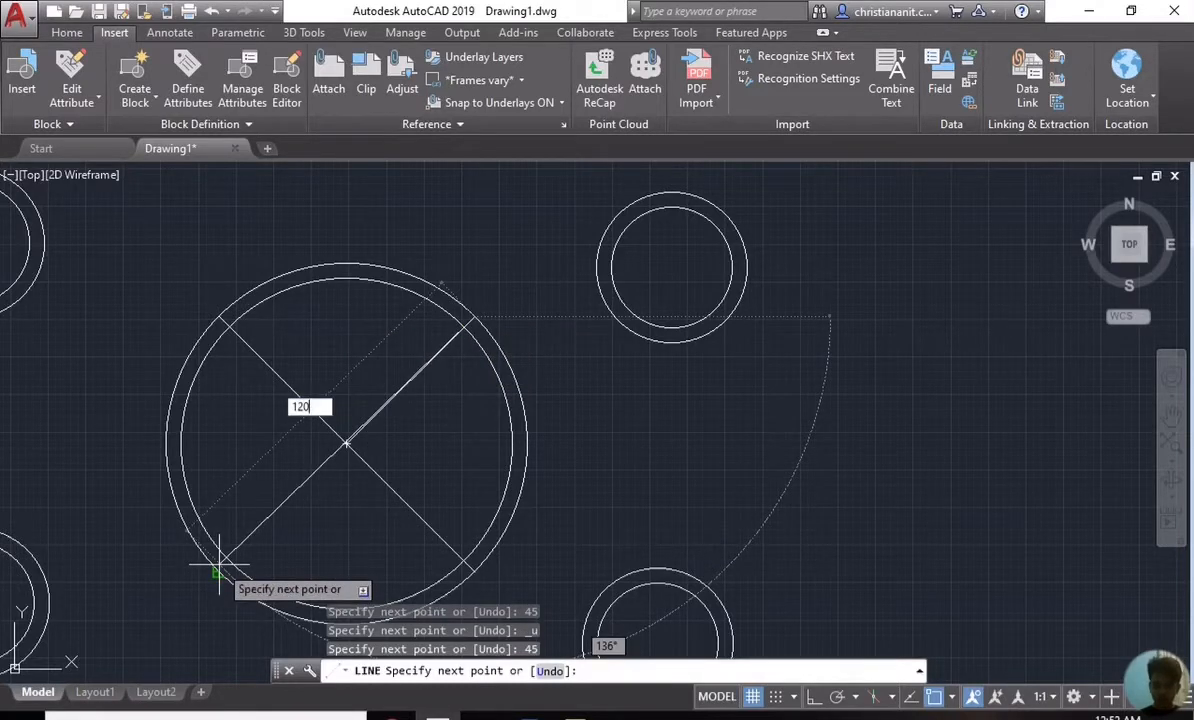
pyautogui.press('Tab')
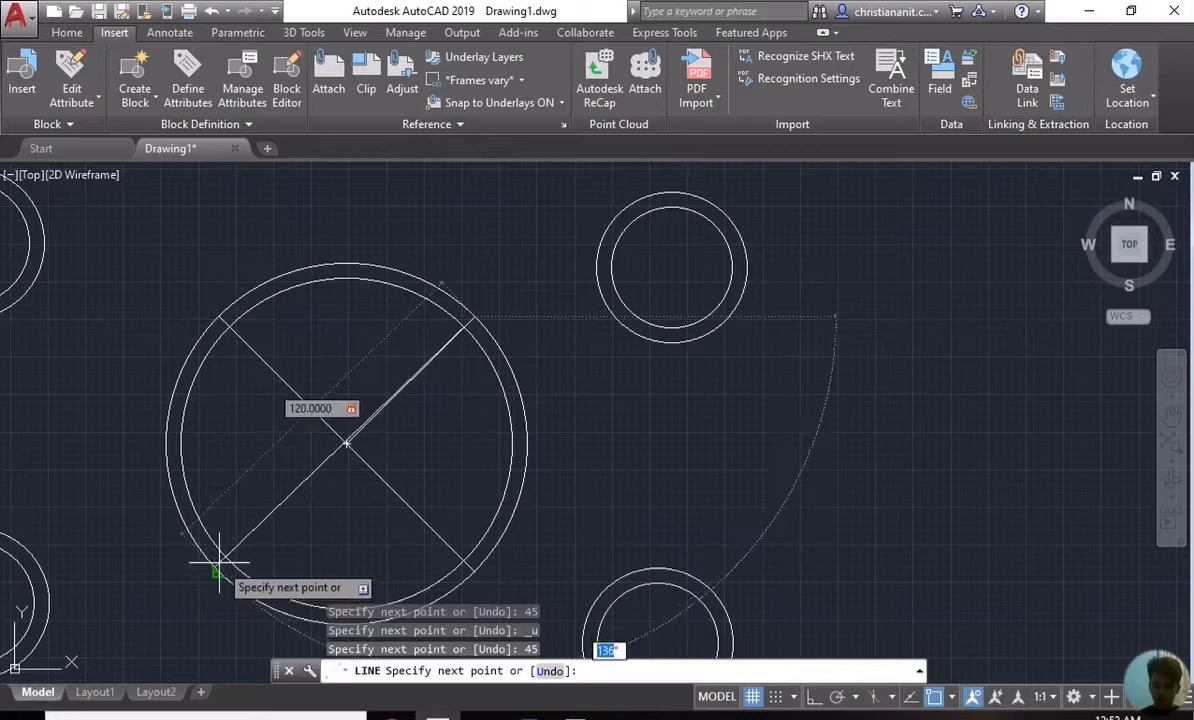
pyautogui.write('135')
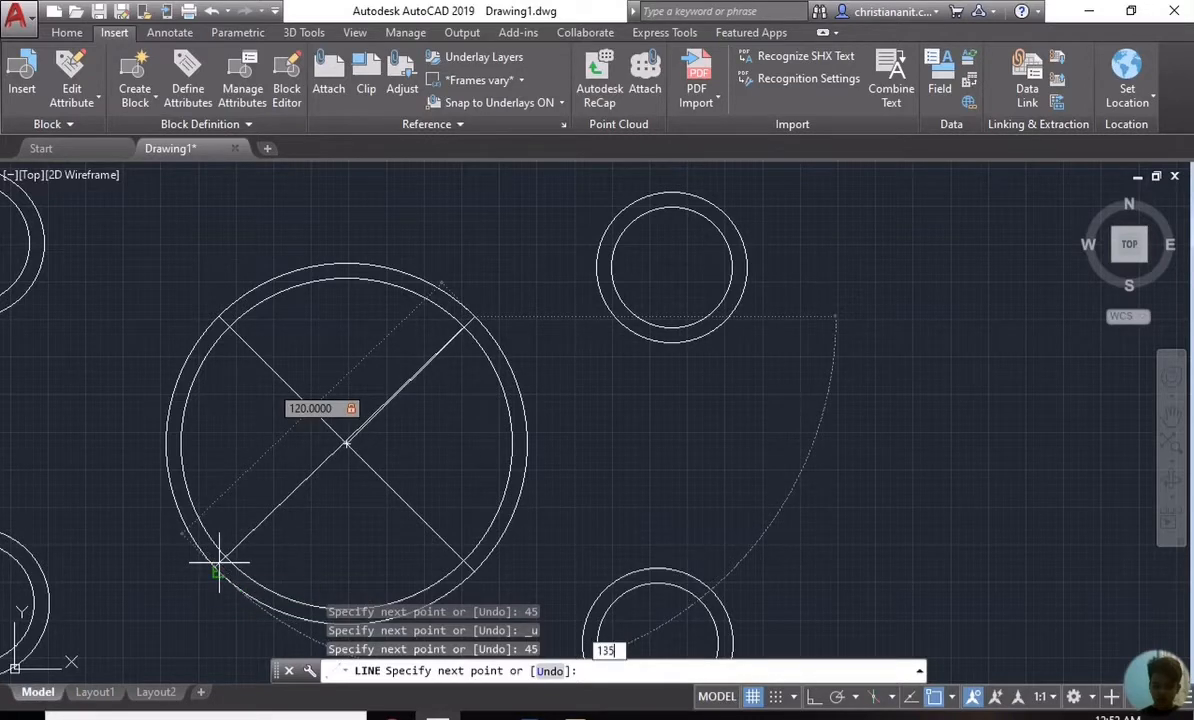
pyautogui.press('Return')
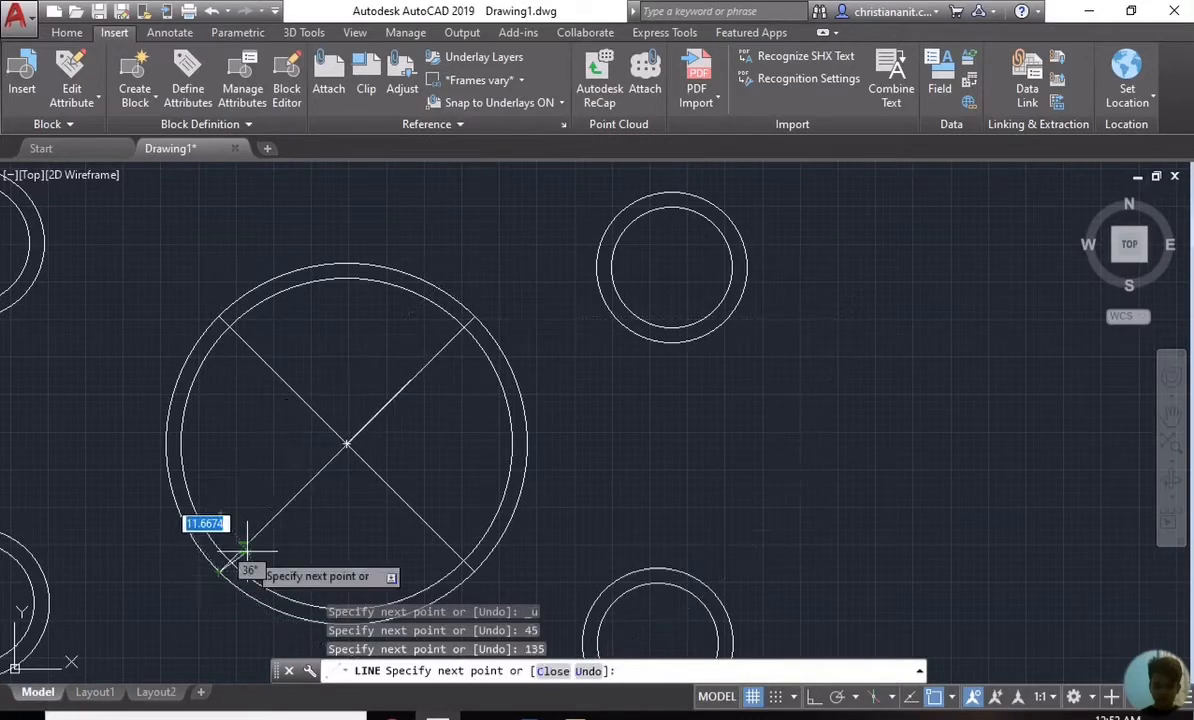
pyautogui.press('Return')
# Step: Draw a line in the upper-left small ring from its center toward the lower right, 25 long at 45°
pyautogui.scroll(-5, 236, 346)
pyautogui.scroll(6, 266, 381)
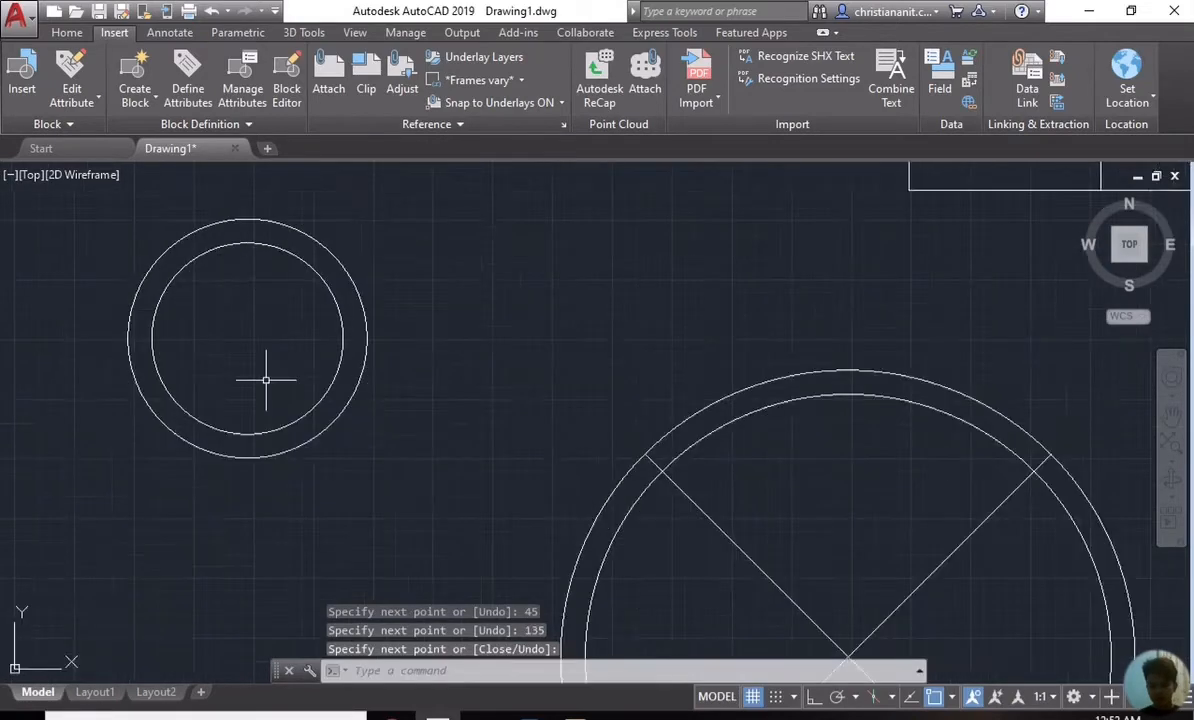
pyautogui.write('l')
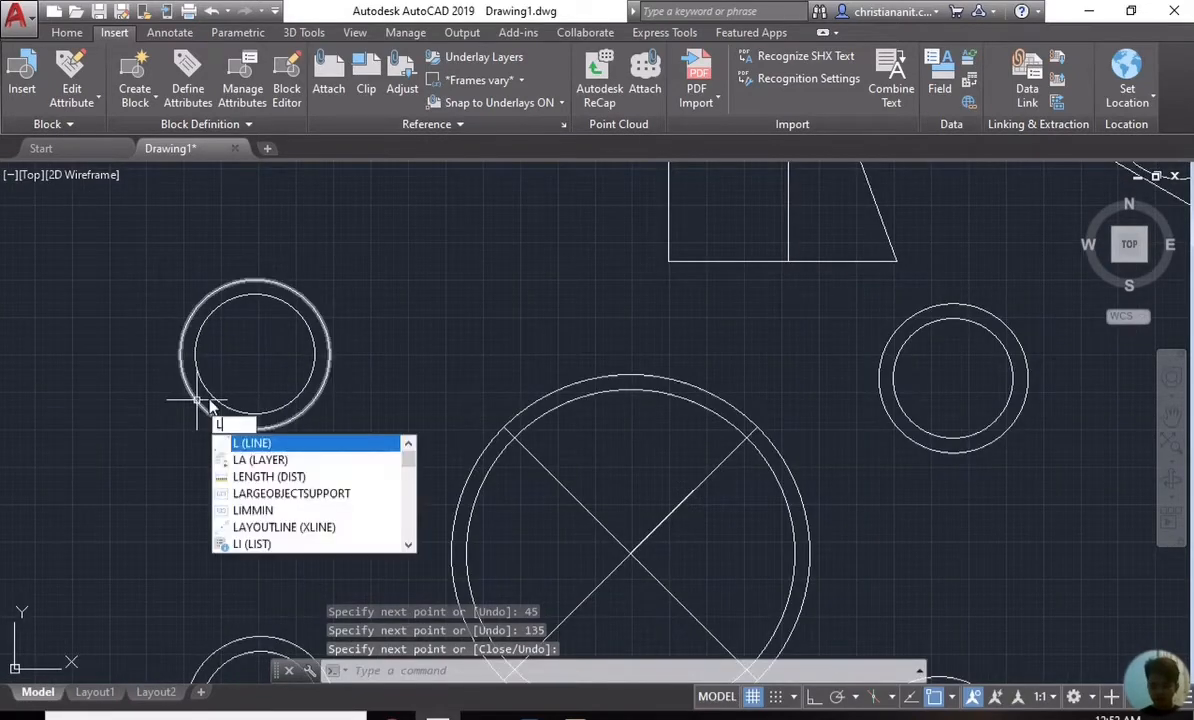
pyautogui.press('Return')
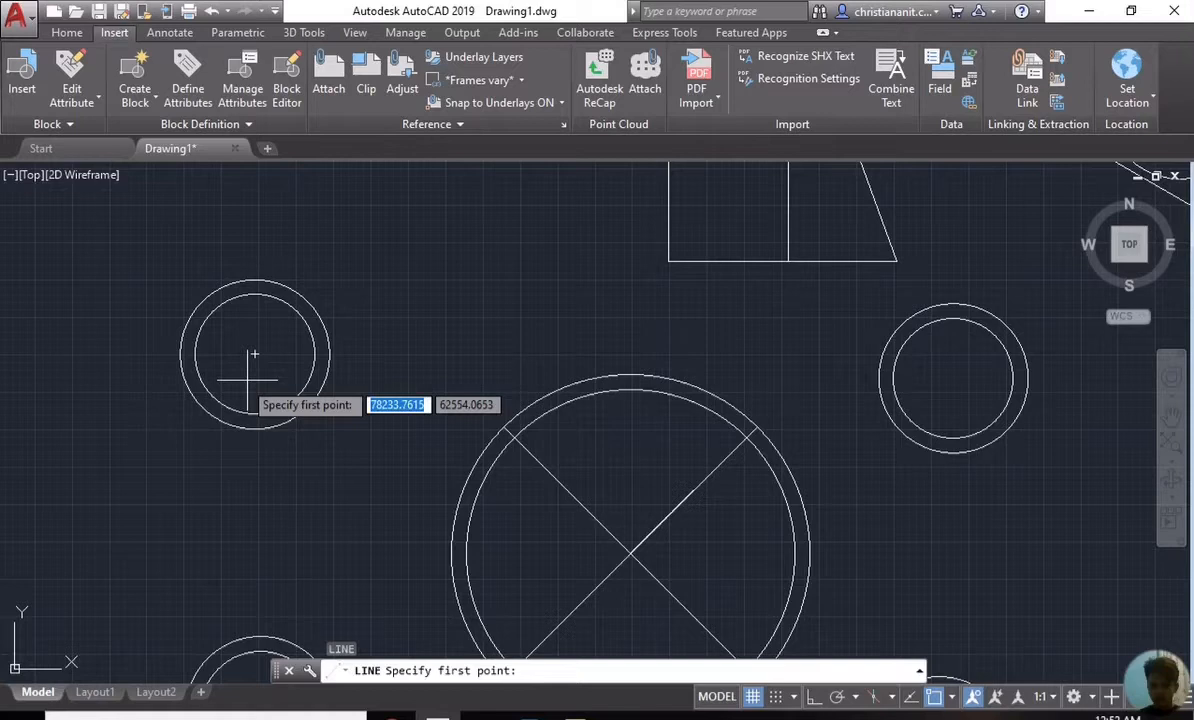
pyautogui.click(256, 351)
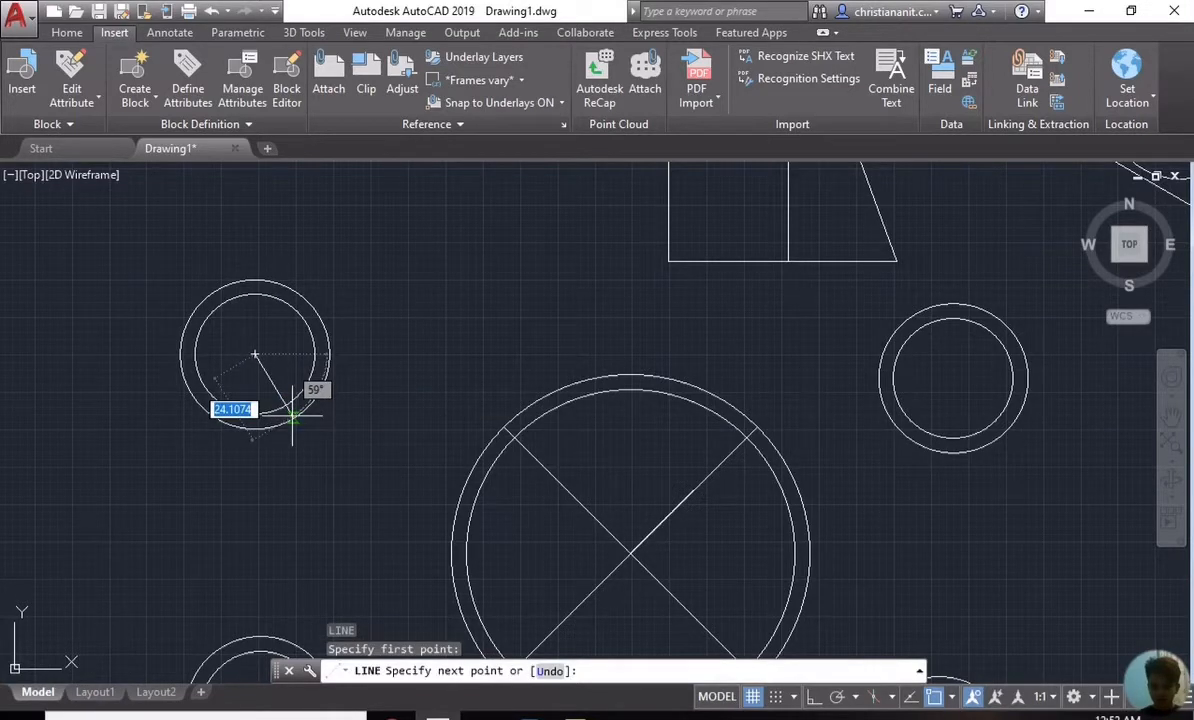
pyautogui.write('25')
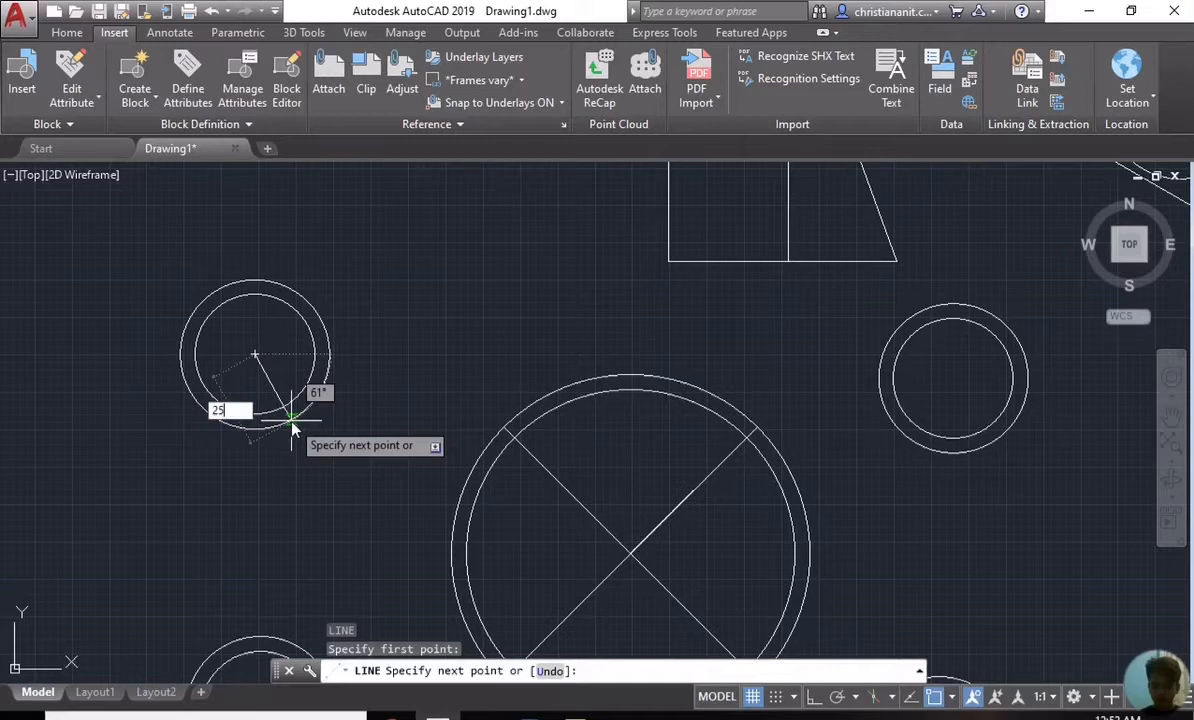
pyautogui.press('Tab')
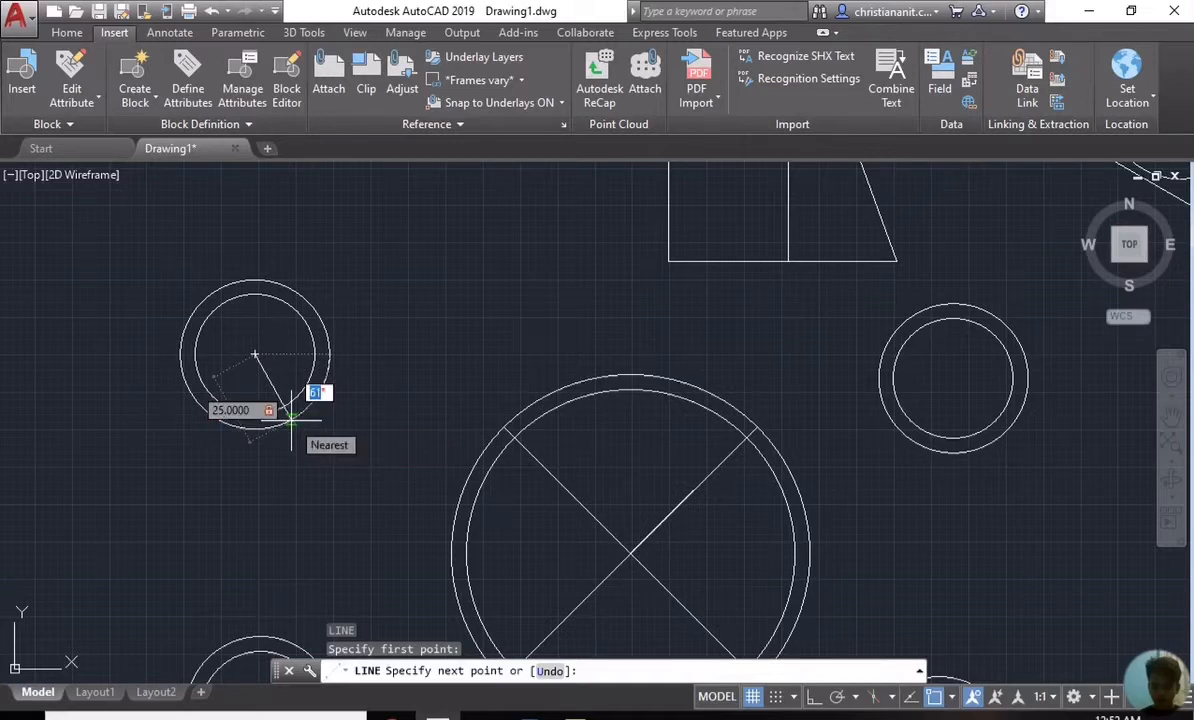
pyautogui.write('45')
pyautogui.press('Return')
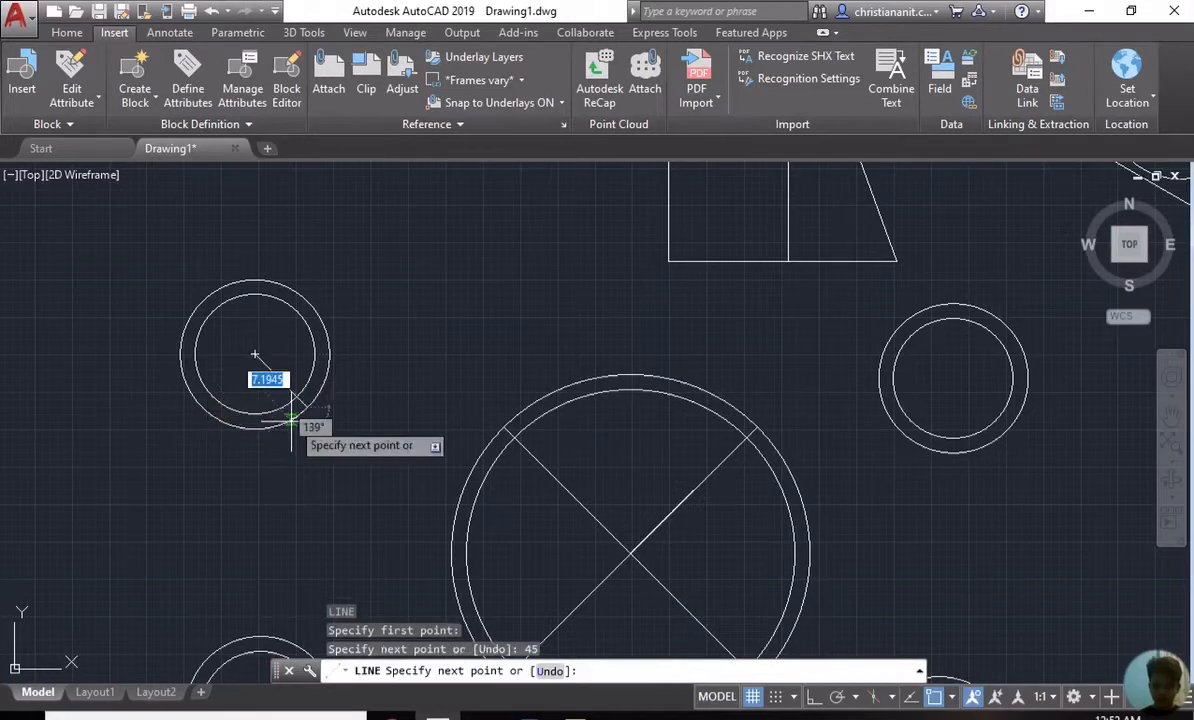
pyautogui.press('Return')
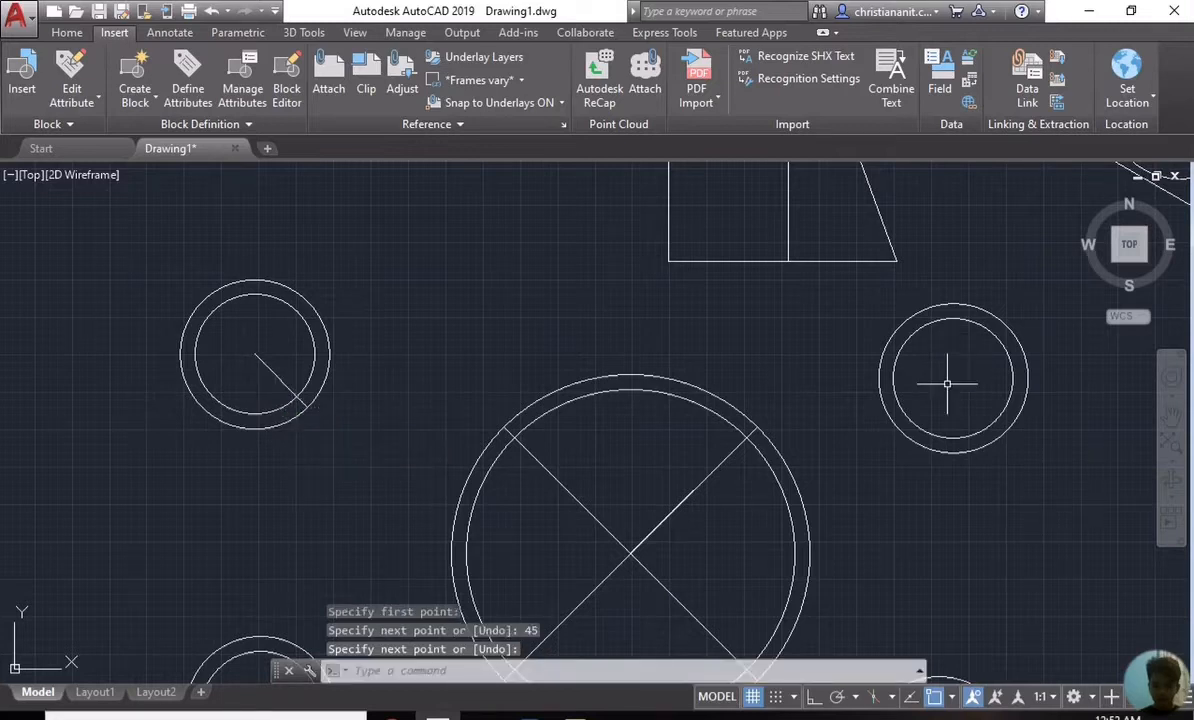
# Step: Draw a line in the upper-right small ring from its center toward the lower left, 25 long at 135°
pyautogui.press('Return')
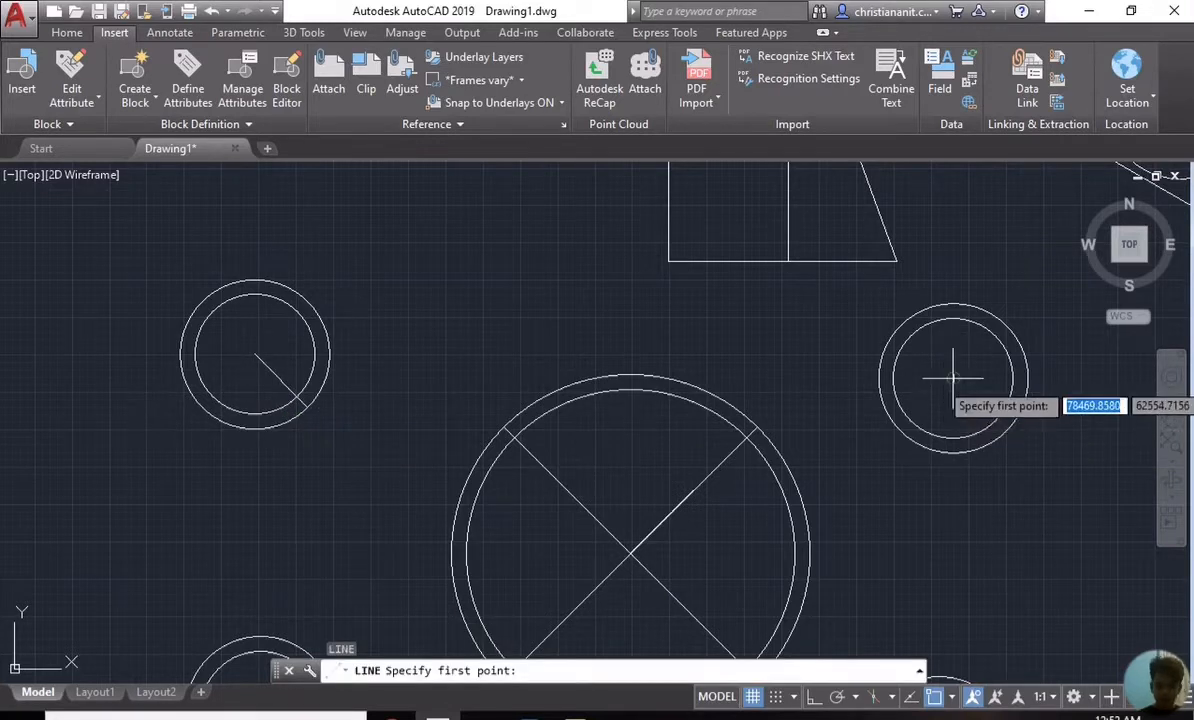
pyautogui.click(953, 378)
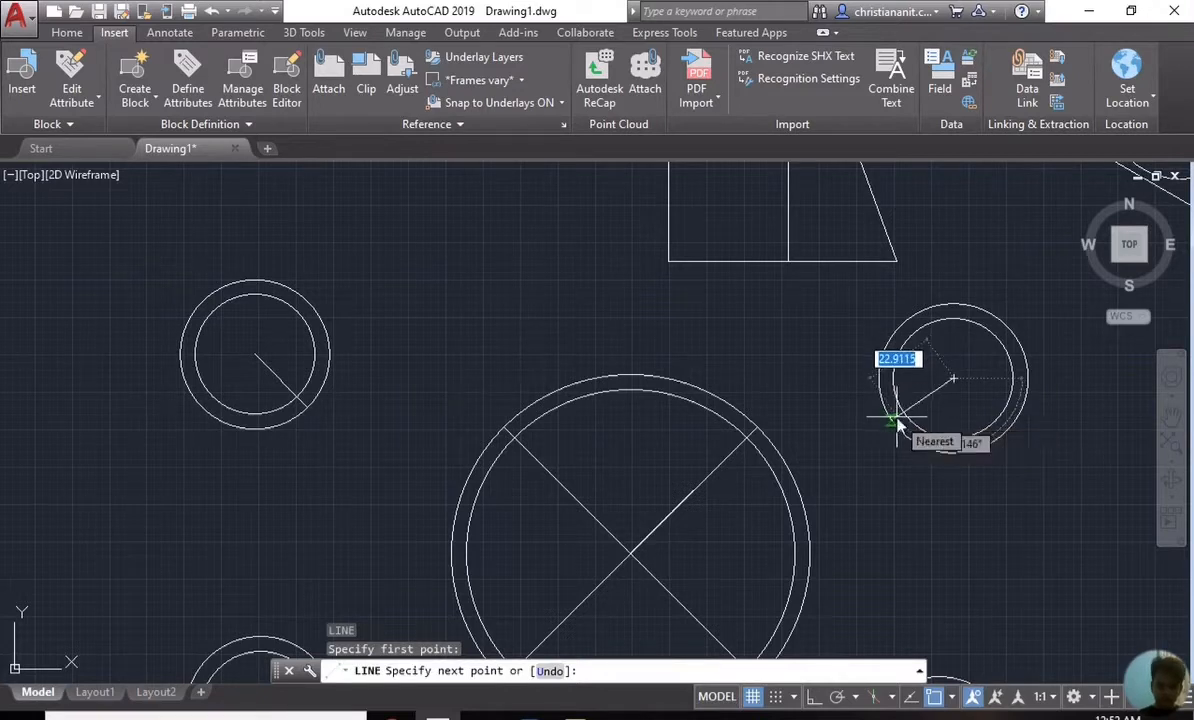
pyautogui.write('25')
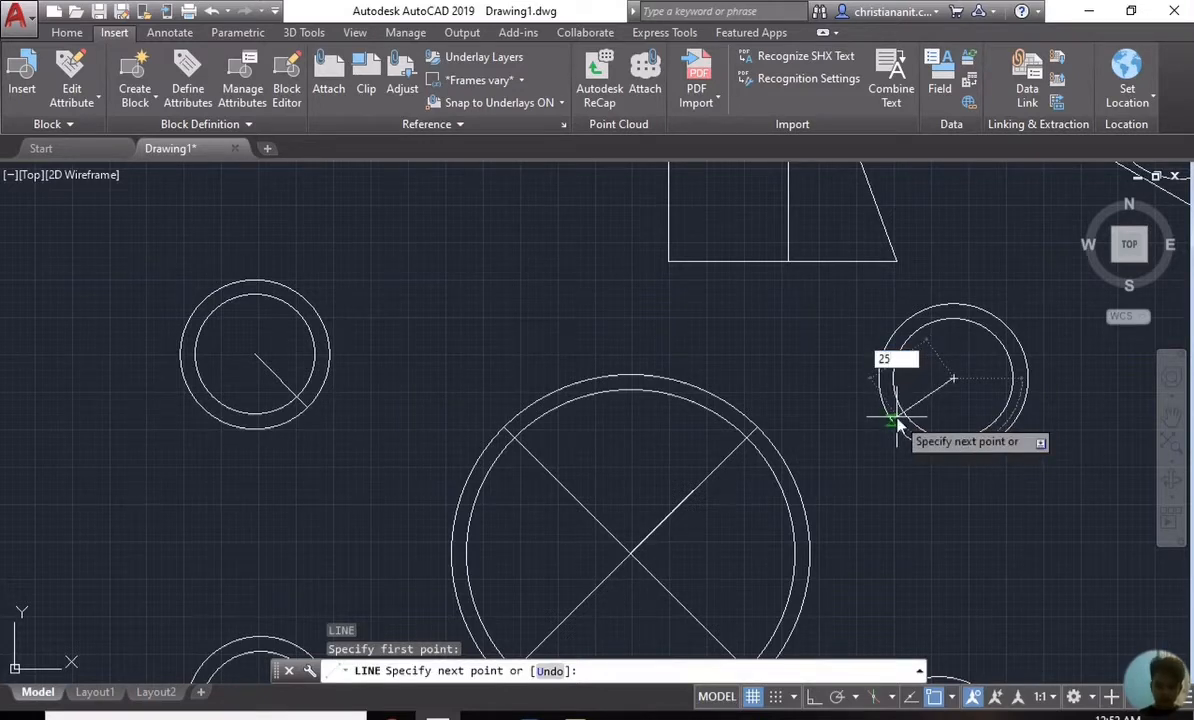
pyautogui.press('Tab')
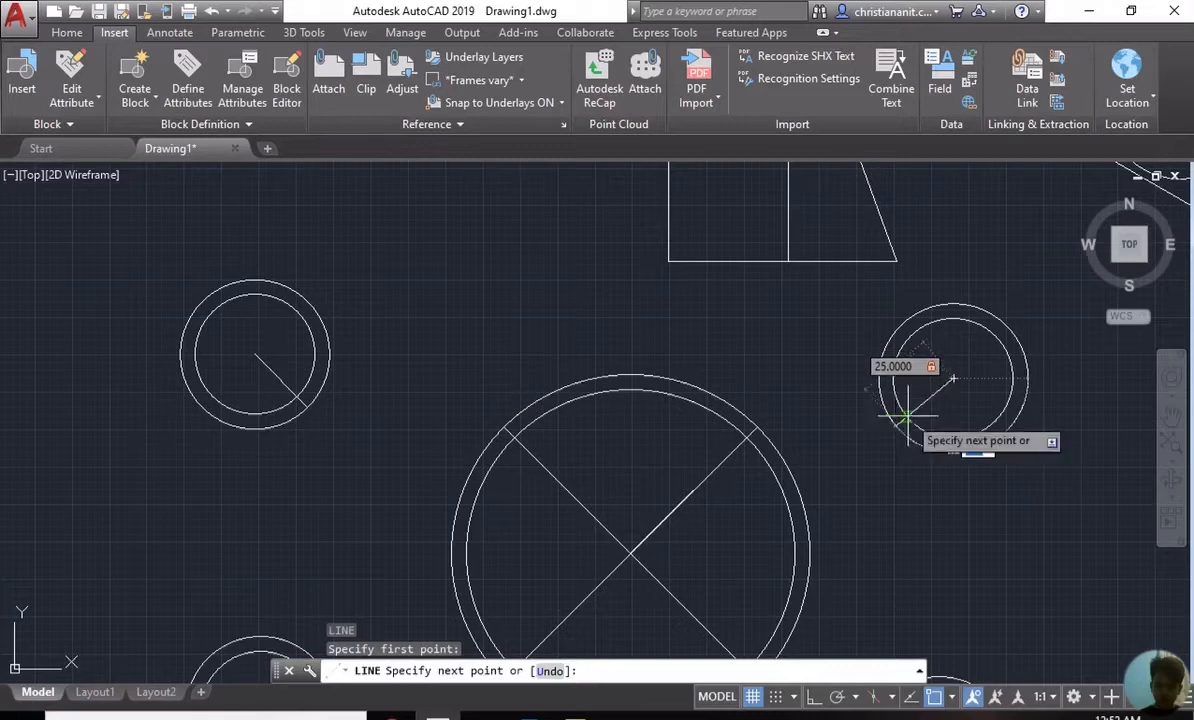
pyautogui.write('135')
pyautogui.press('Return')
# Step: Draw a line in the lower-left small ring from its center toward the upper right, 25 long at 45°
pyautogui.scroll(-5, 505, 630)
pyautogui.scroll(4, 505, 630)
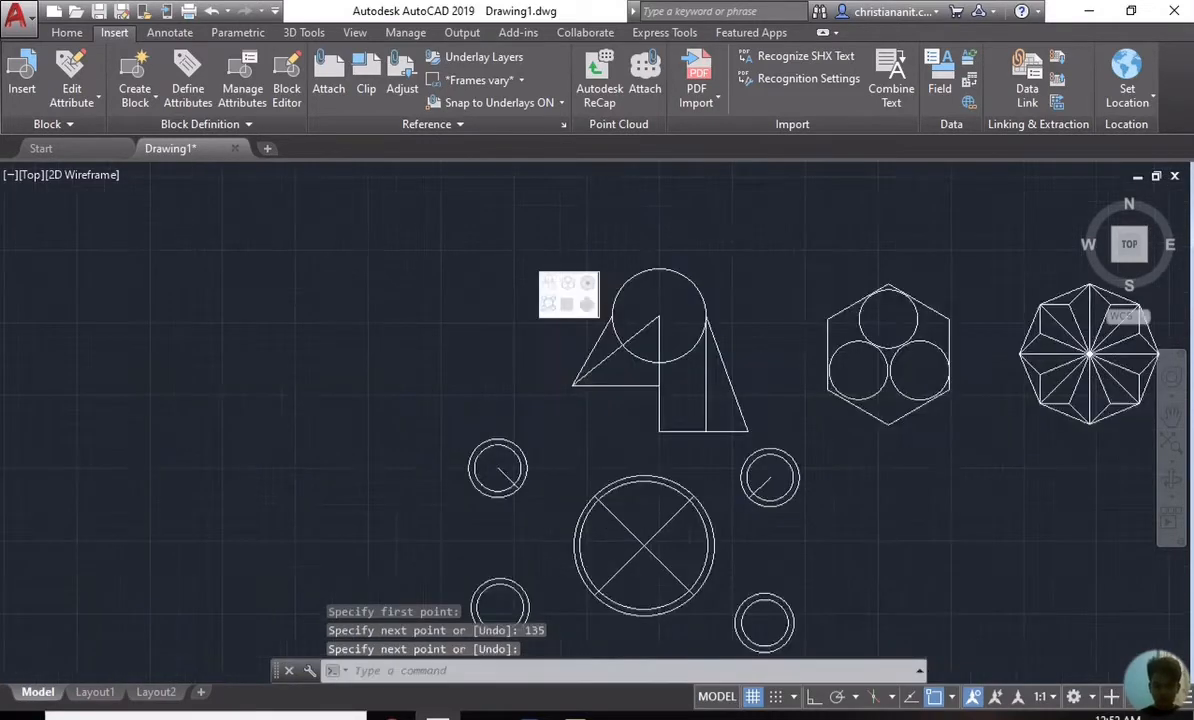
pyautogui.scroll(-3, 505, 630)
pyautogui.scroll(4, 505, 630)
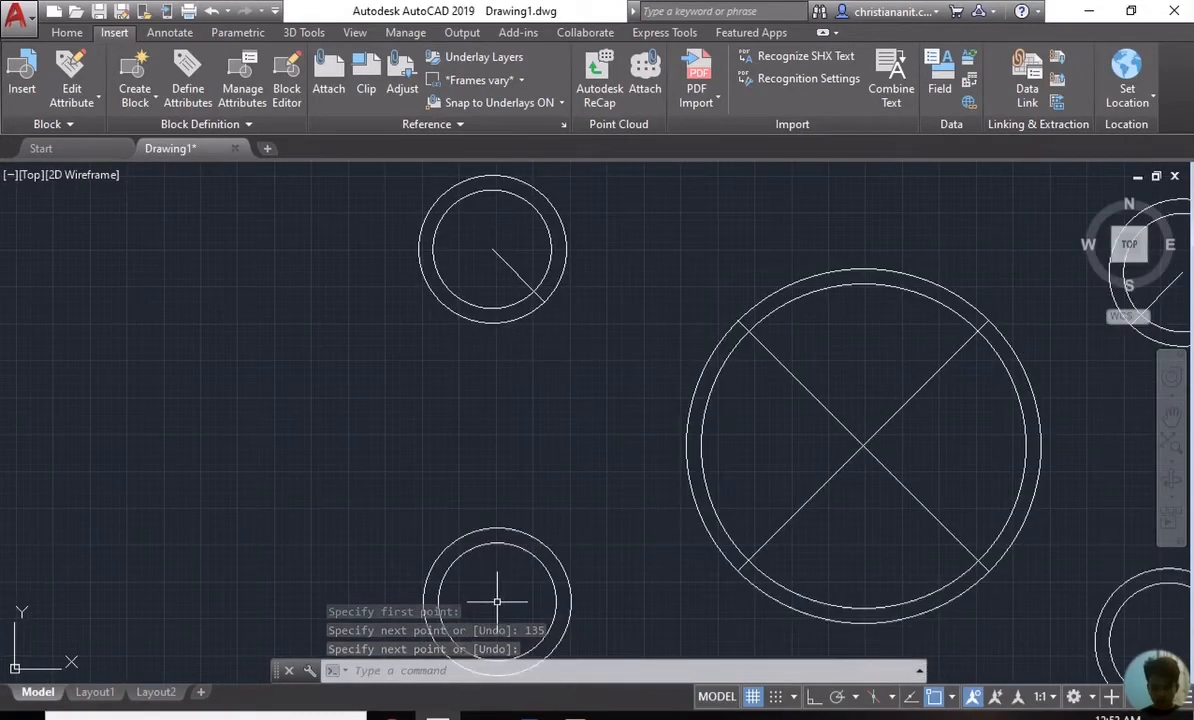
pyautogui.press('Return')
pyautogui.press('Return')
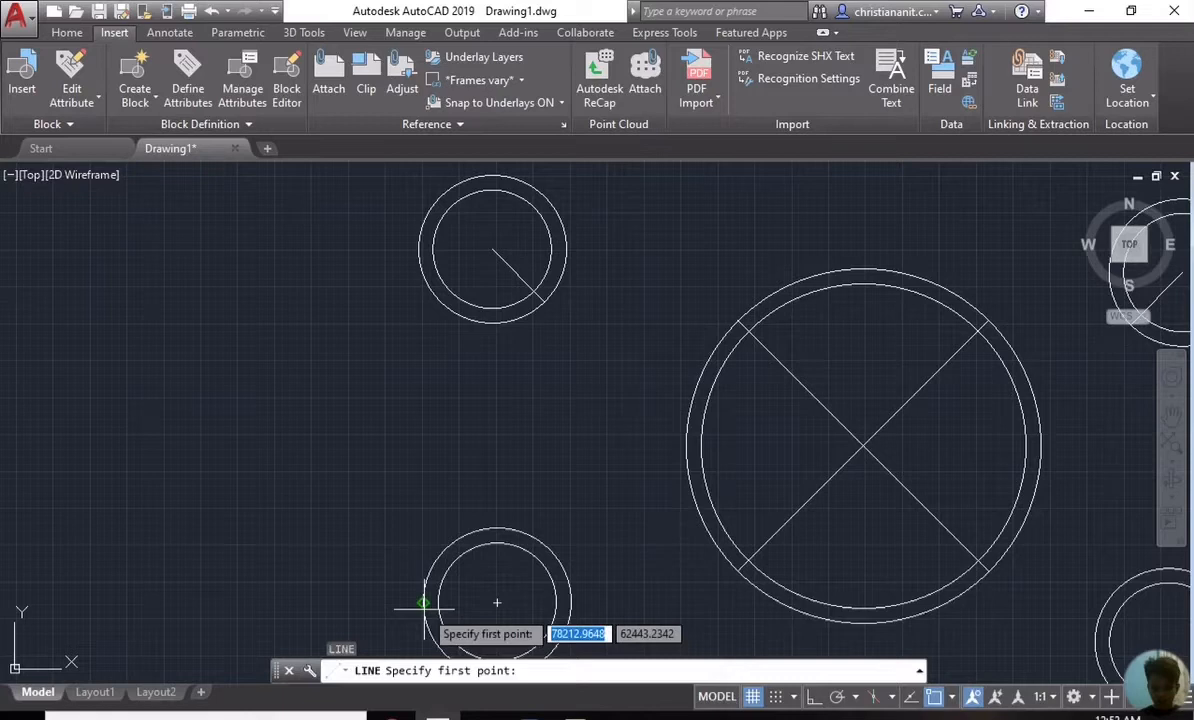
pyautogui.click(496, 602)
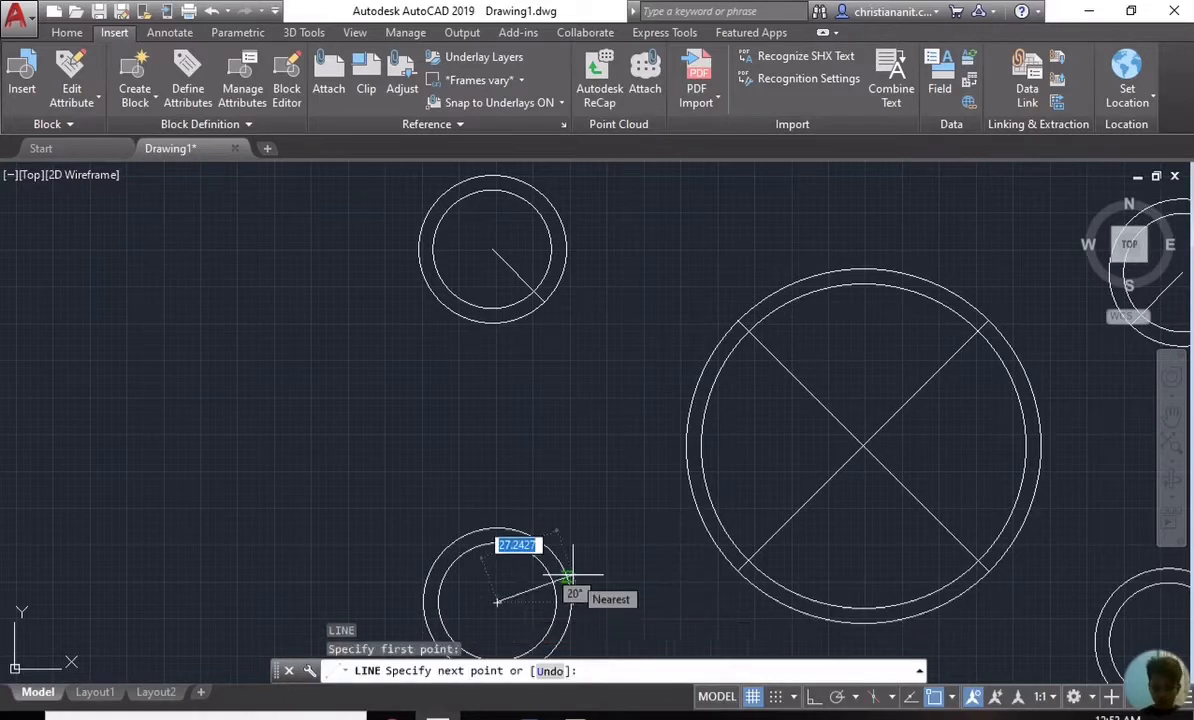
pyautogui.write('25')
pyautogui.press('Tab')
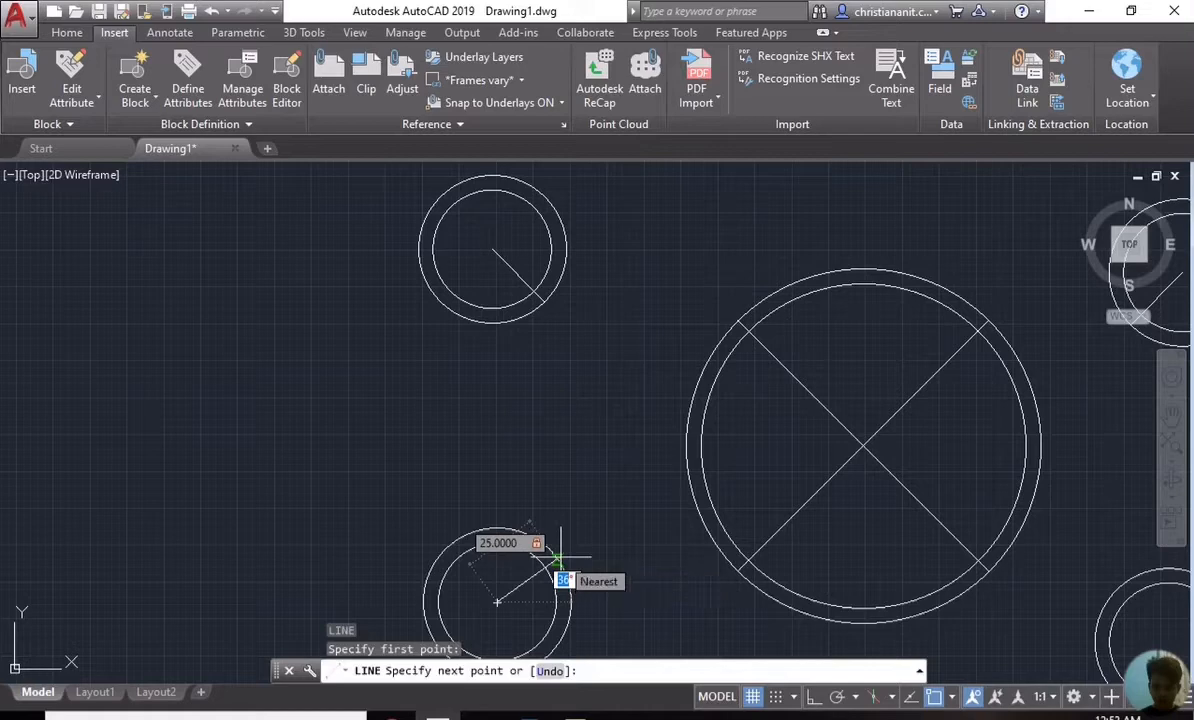
pyautogui.write('45')
pyautogui.press('Return')
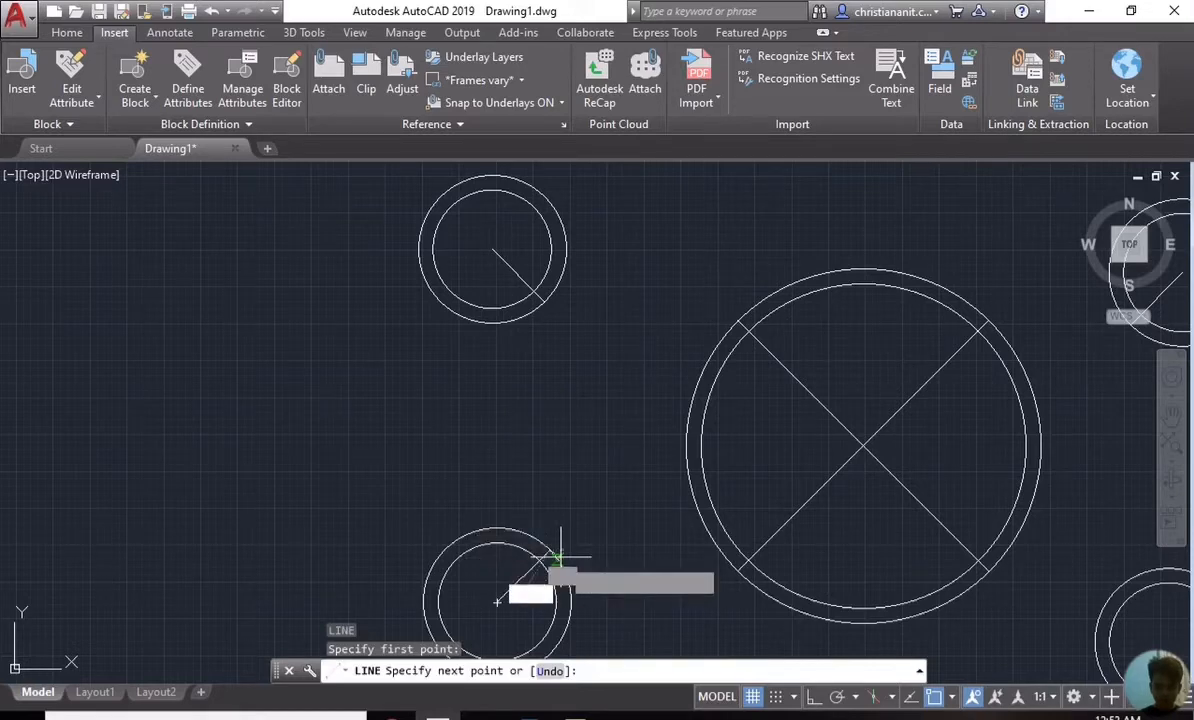
pyautogui.scroll(-4, 743, 585)
pyautogui.press('Escape')
# Step: Draw a line in the lower-right small ring from its center toward the upper left, 25 long at 135°
pyautogui.press('Return')
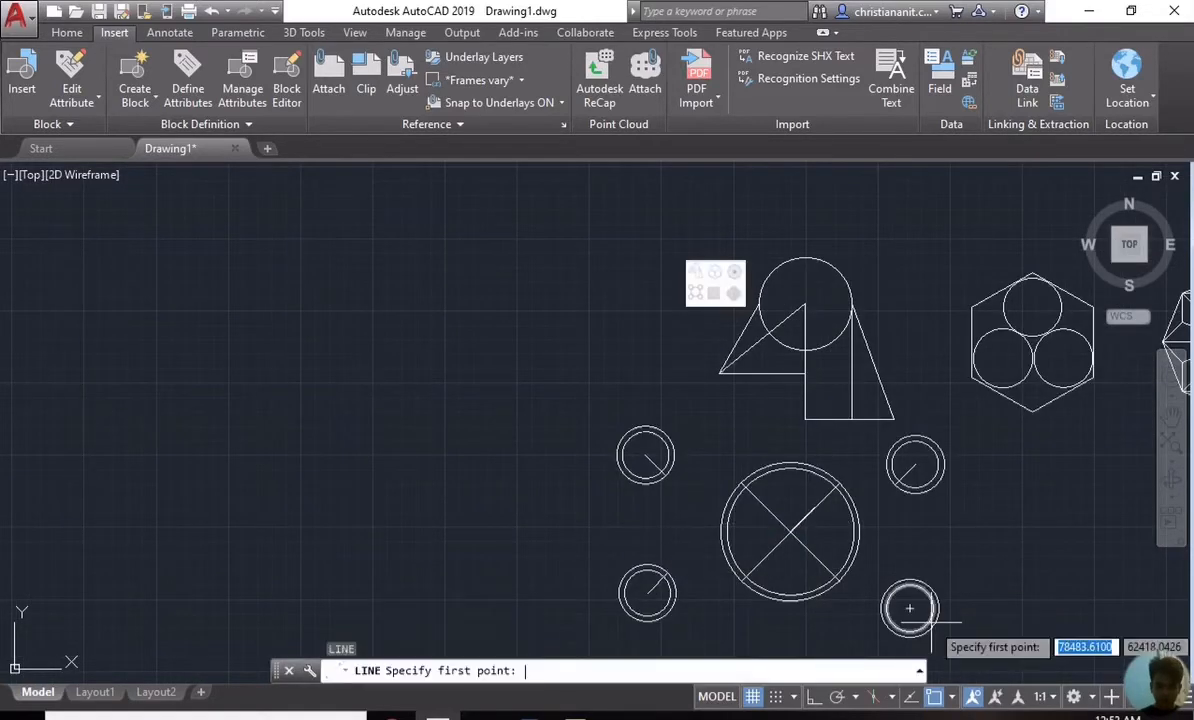
pyautogui.scroll(4, 909, 608)
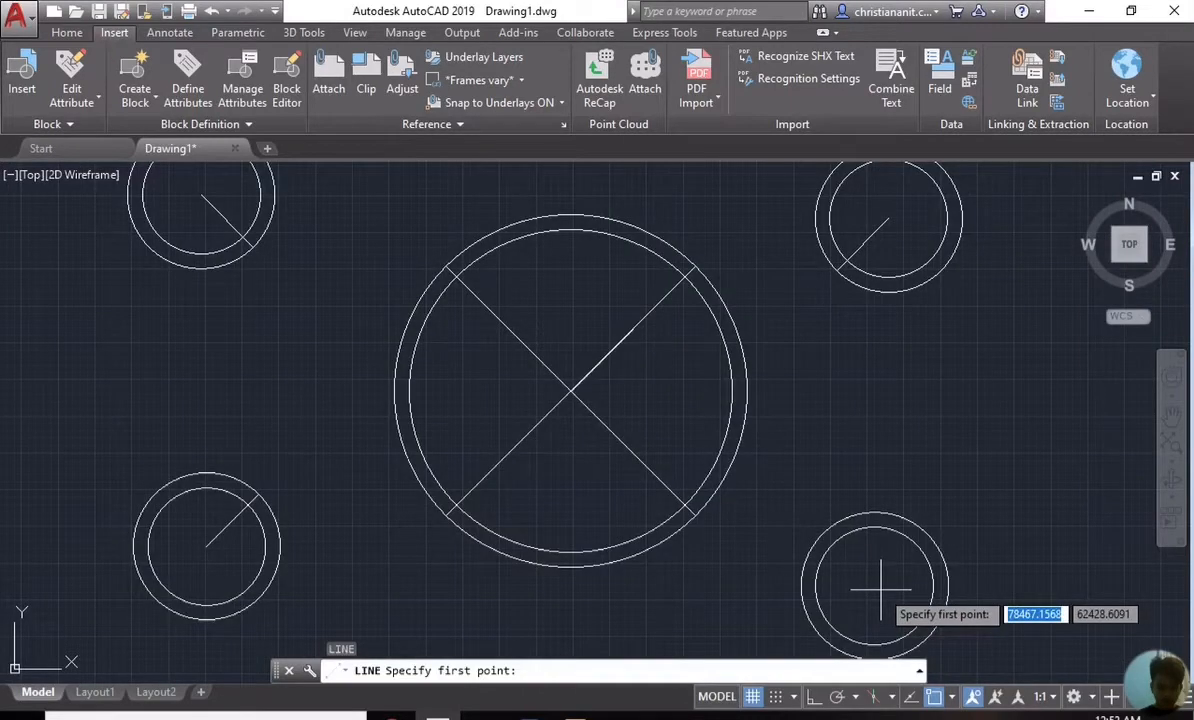
pyautogui.click(875, 587)
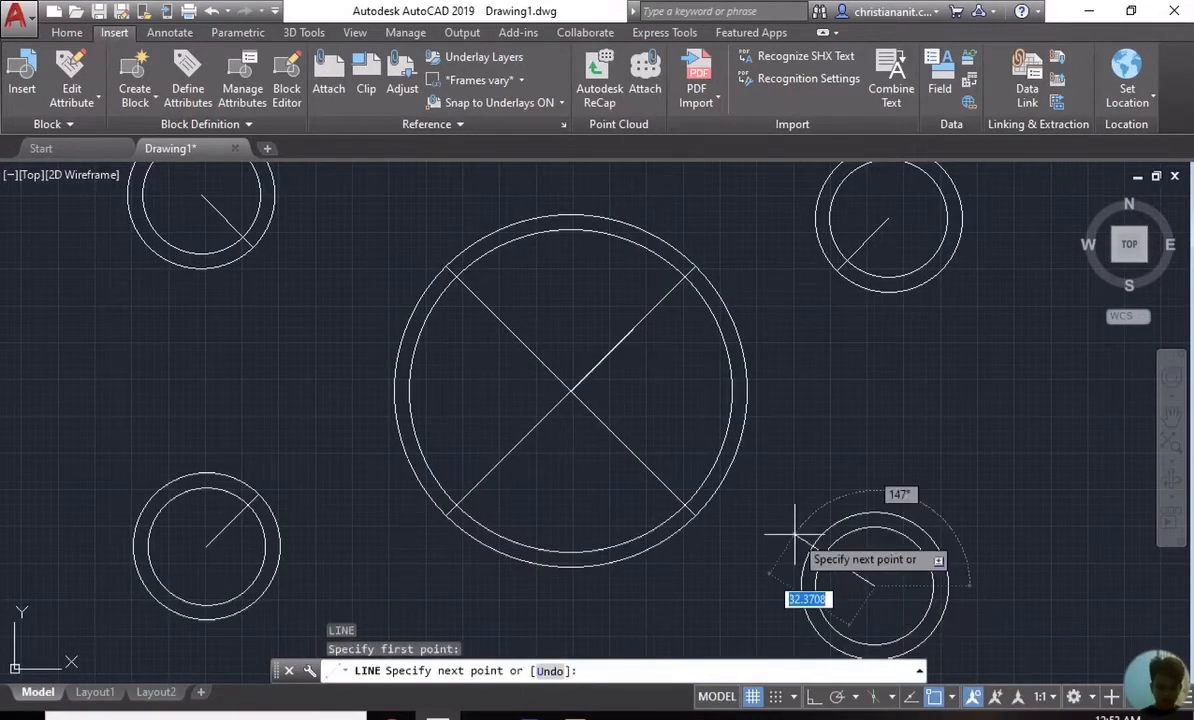
pyautogui.write('25')
pyautogui.press('Tab')
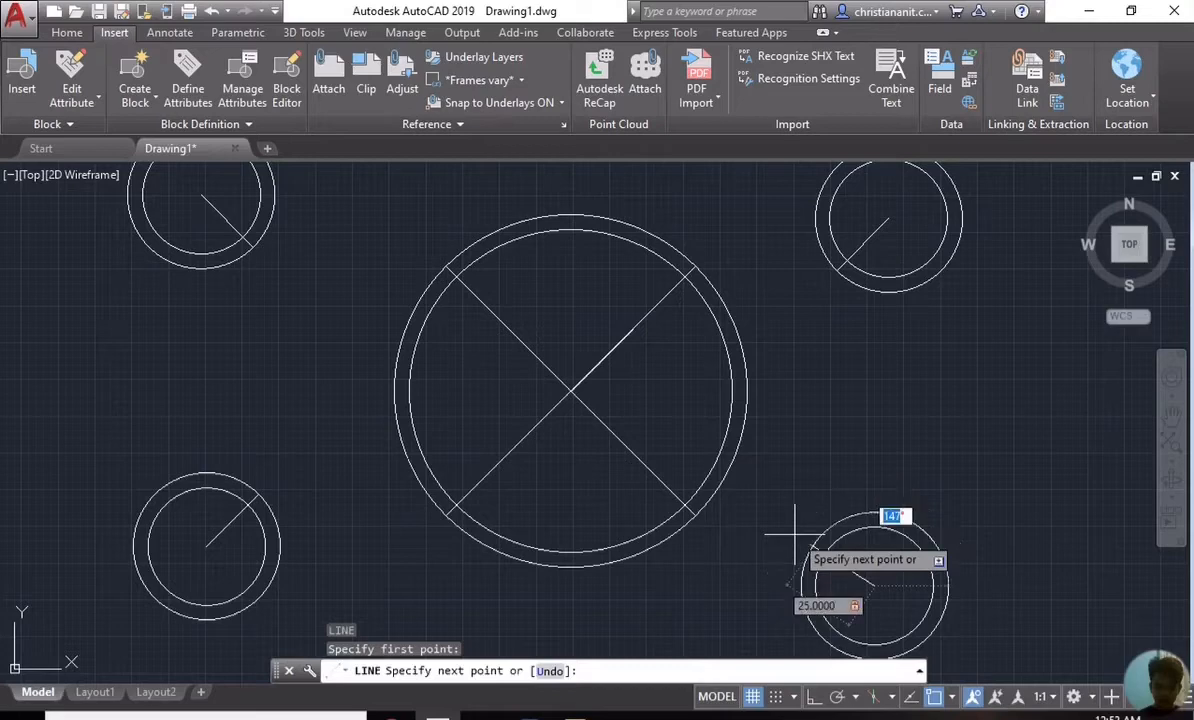
pyautogui.write('135')
pyautogui.press('Return')
pyautogui.scroll(-4, 795, 535)
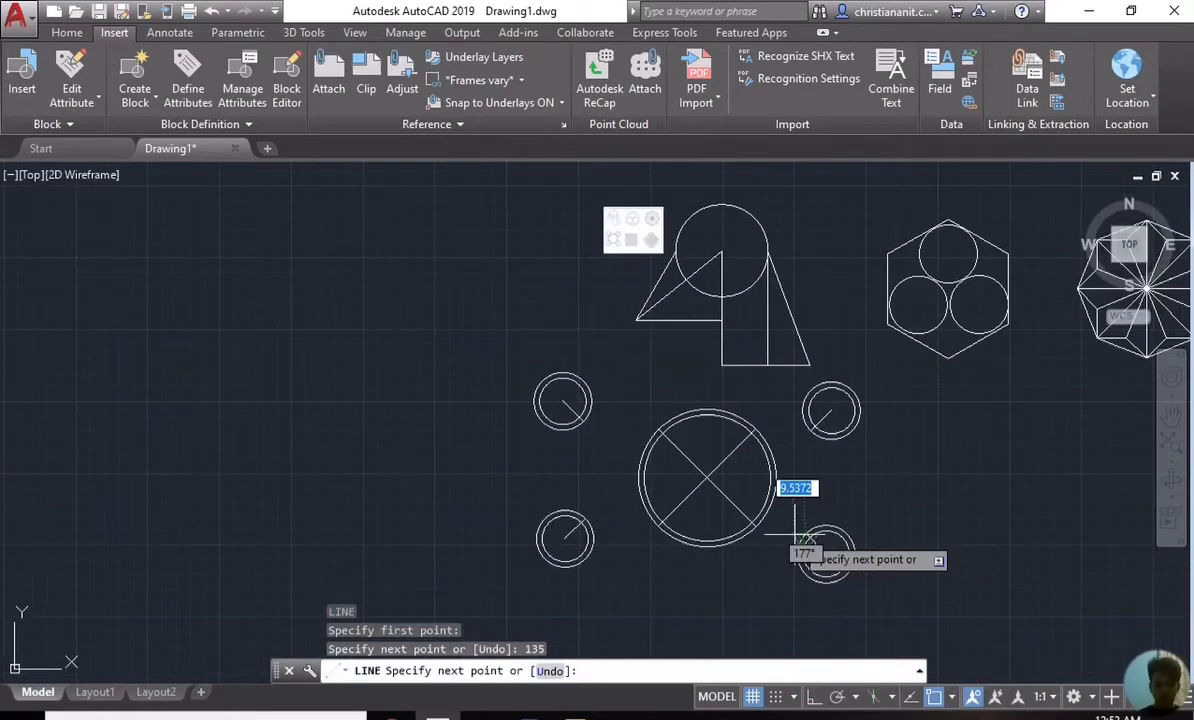
pyautogui.press('Return')
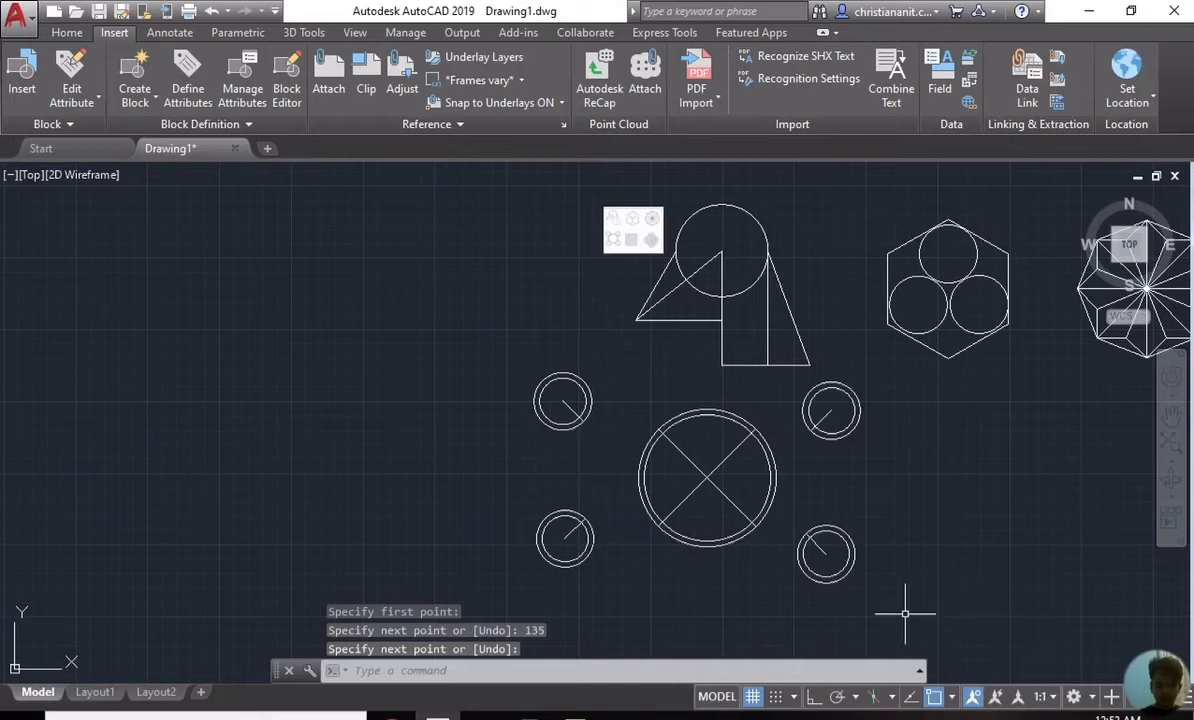
# Step: Move the lower-right small ring and its line by the ring's center onto the large ring, lining its line up with the large ring's diagonal
pyautogui.write('M')
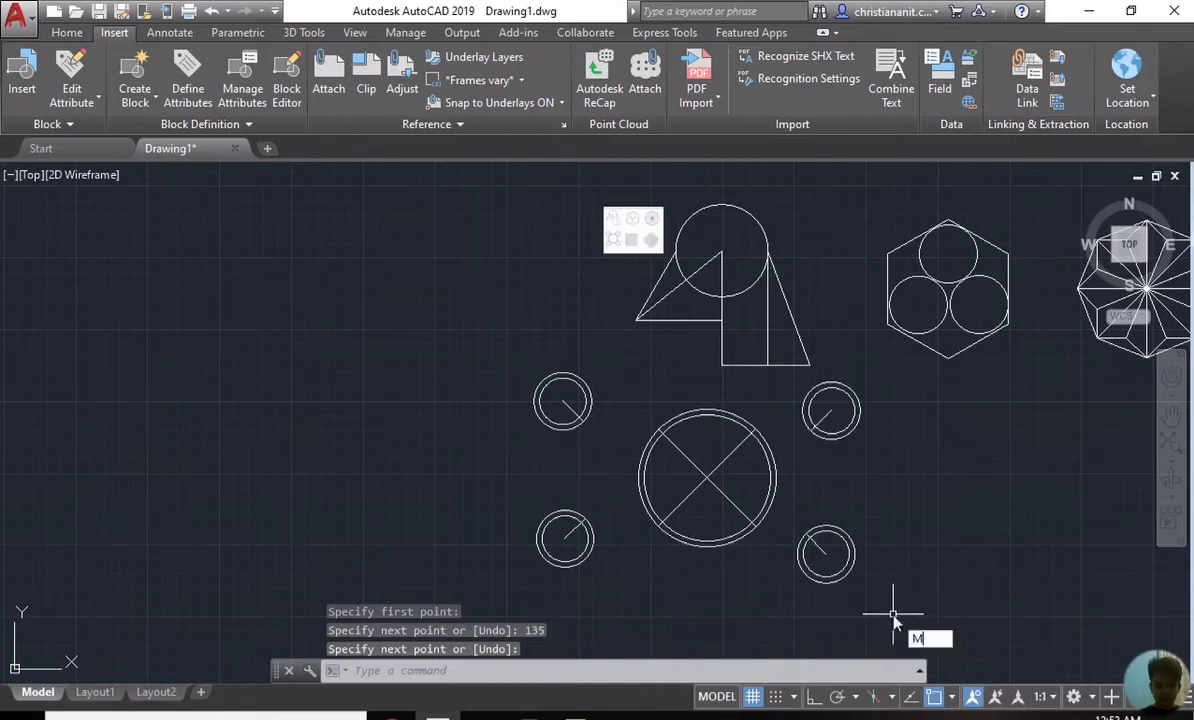
pyautogui.press('Return')
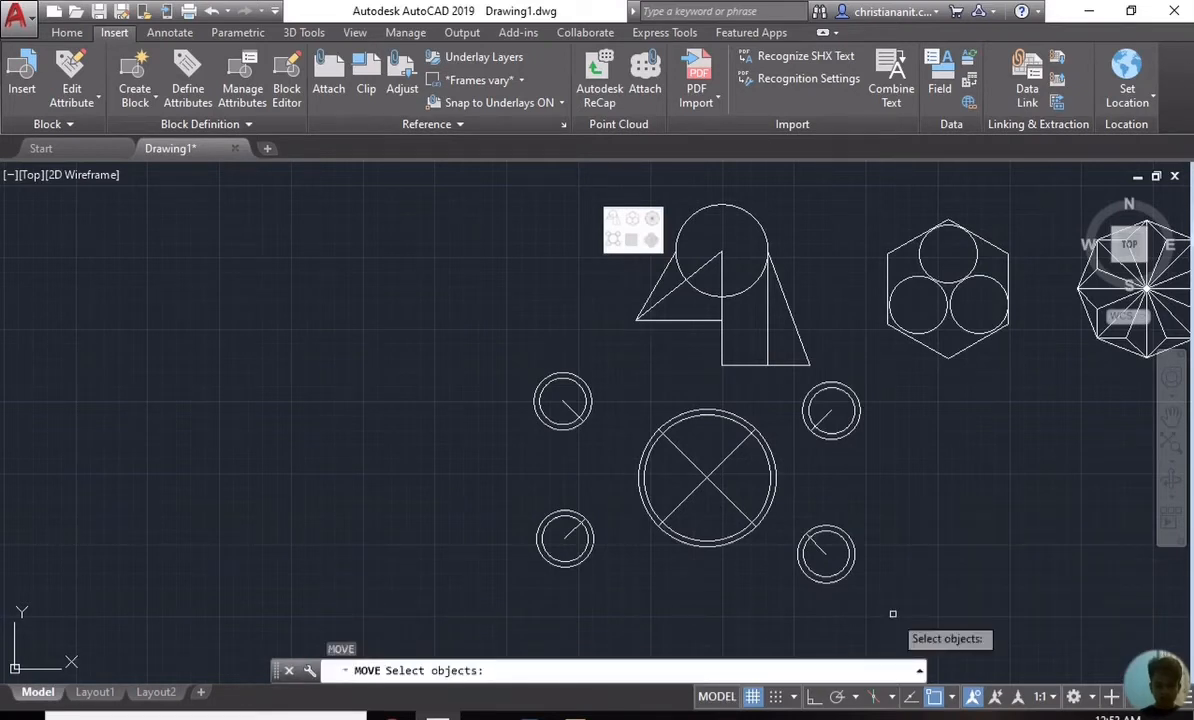
pyautogui.click(893, 614)
pyautogui.click(810, 547)
pyautogui.press('Return')
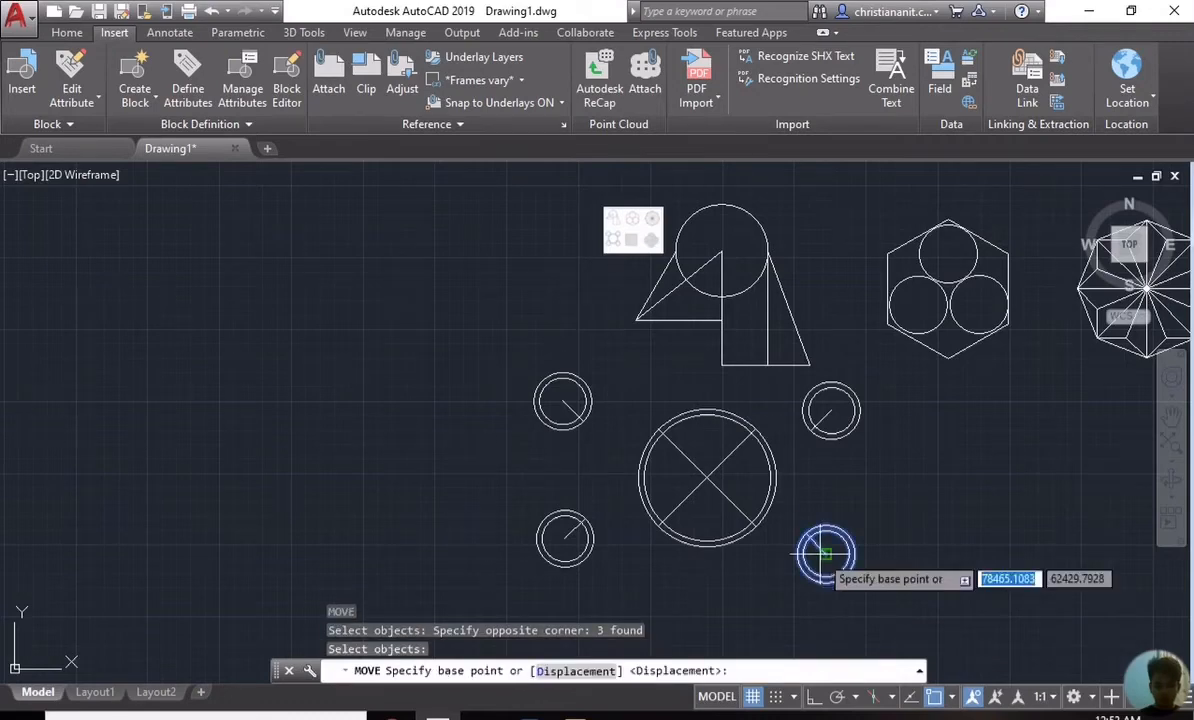
pyautogui.click(825, 553)
pyautogui.scroll(6, 764, 553)
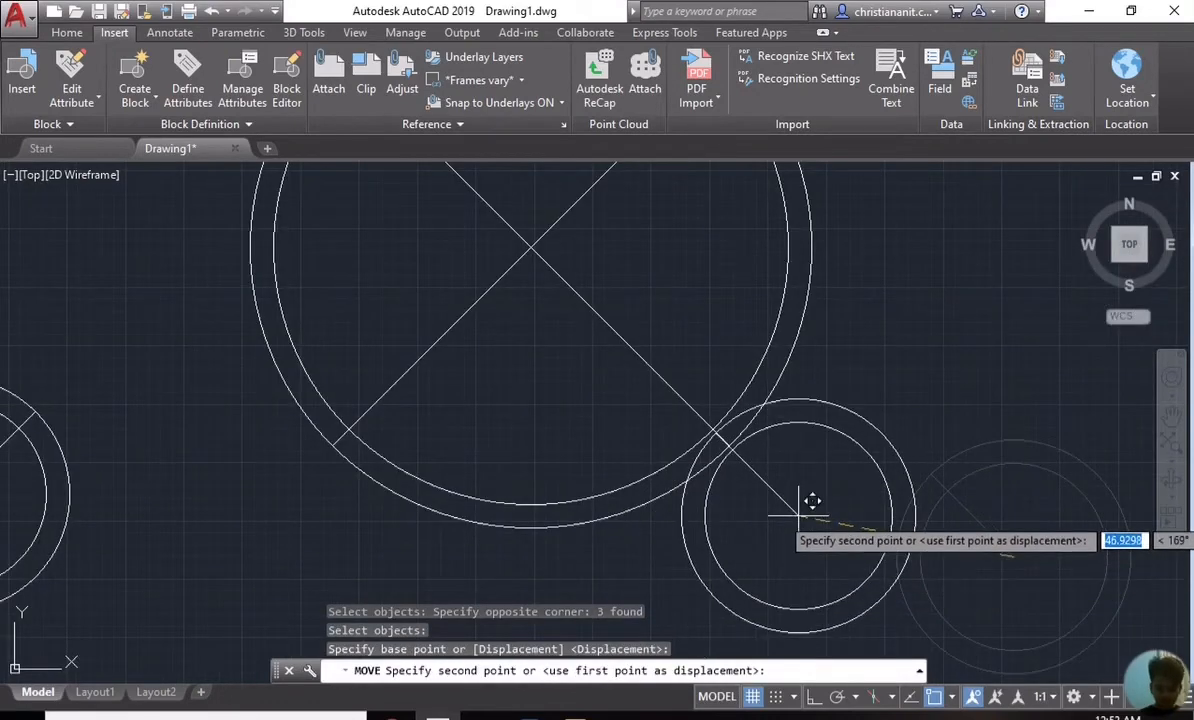
pyautogui.click(795, 512)
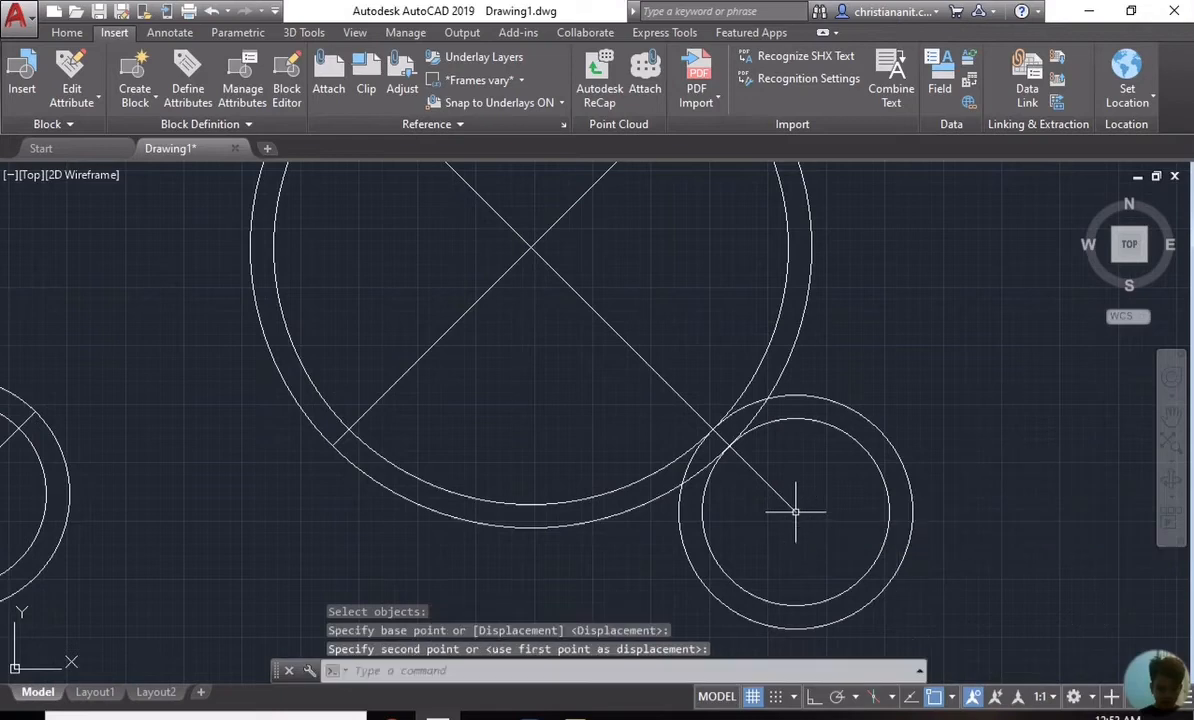
# Step: Move the upper-right small ring and its line by the ring's center so its line overlaps the large ring's upper-right diagonal end
pyautogui.scroll(-6, 846, 471)
pyautogui.press('Return')
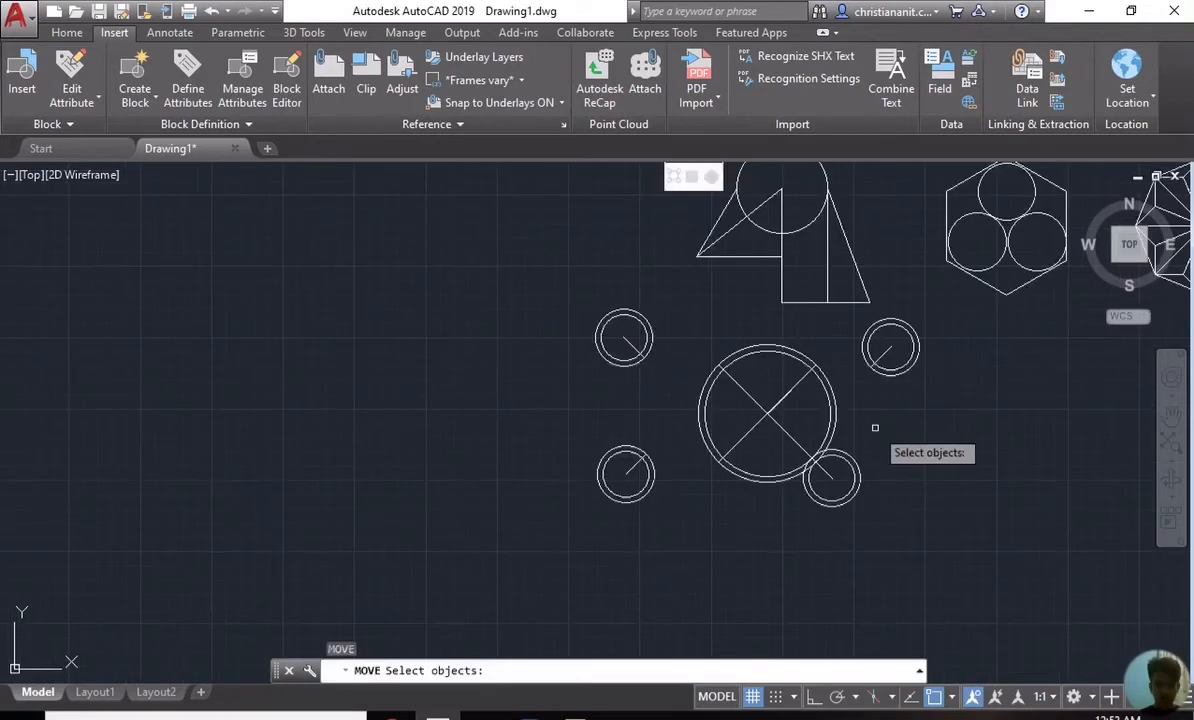
pyautogui.click(927, 388)
pyautogui.click(889, 352)
pyautogui.press('Return')
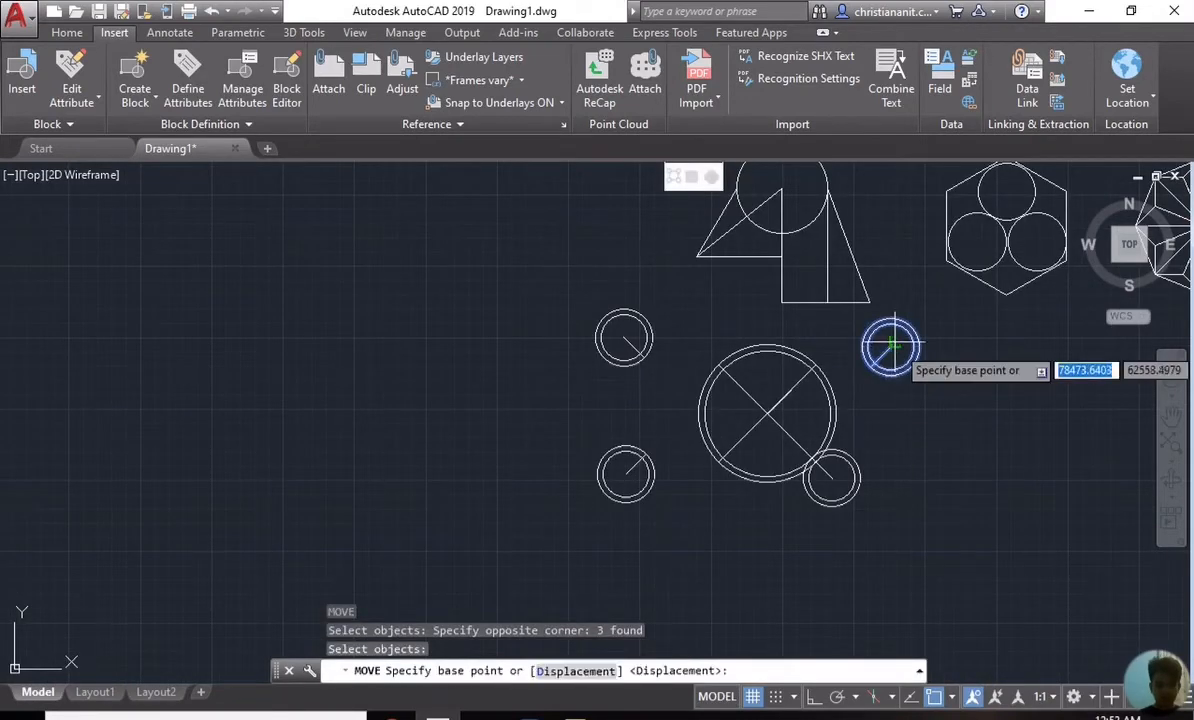
pyautogui.click(890, 347)
pyautogui.scroll(4, 840, 350)
pyautogui.scroll(2, 839, 350)
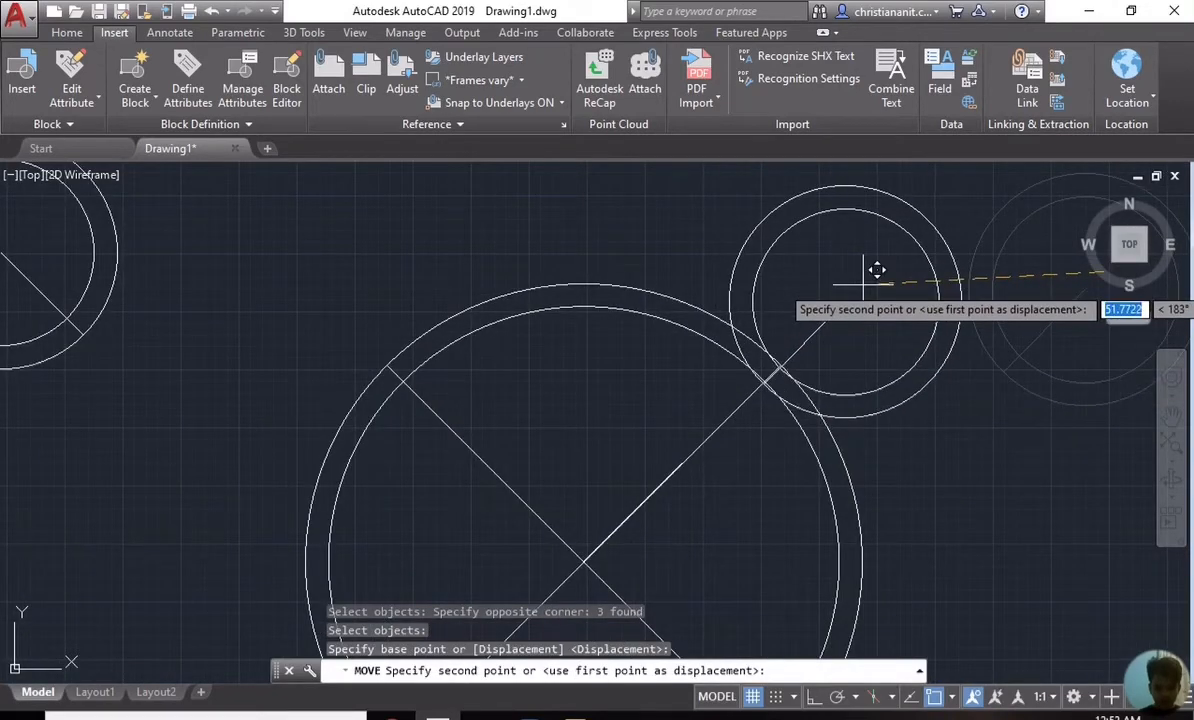
pyautogui.click(865, 283)
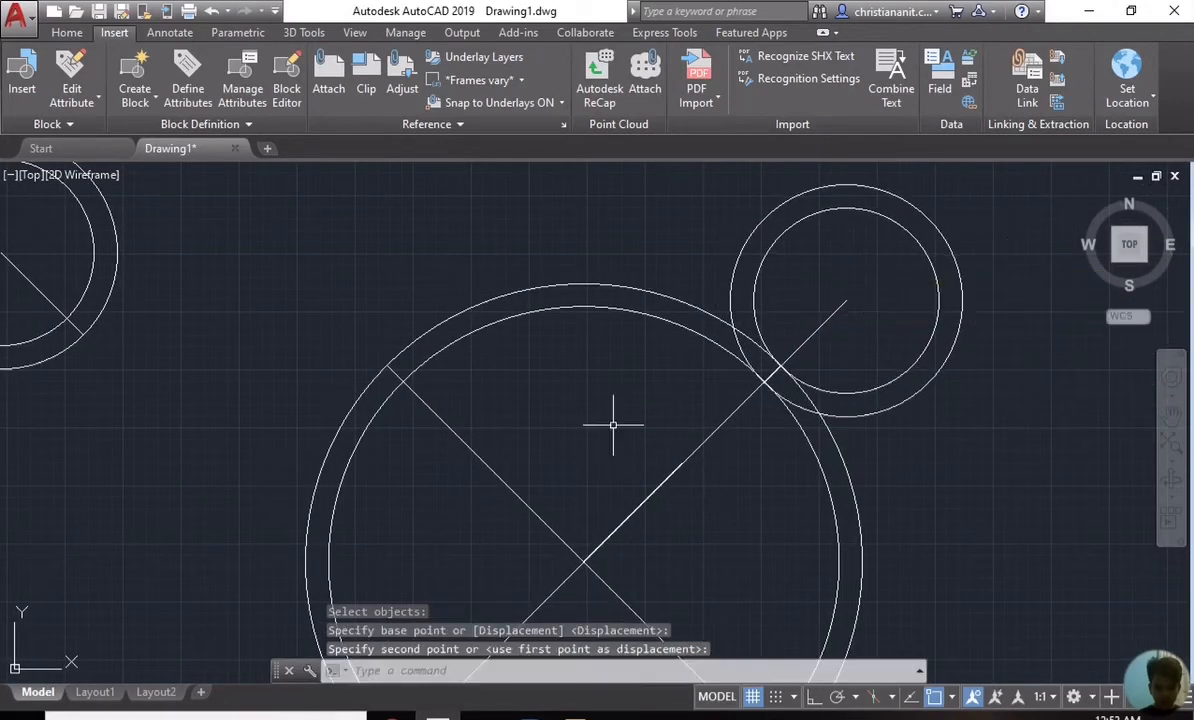
# Step: Move the upper-left small ring and its line by the ring's center so its line continues the large ring's upper-left diagonal
pyautogui.scroll(-4, 500, 424)
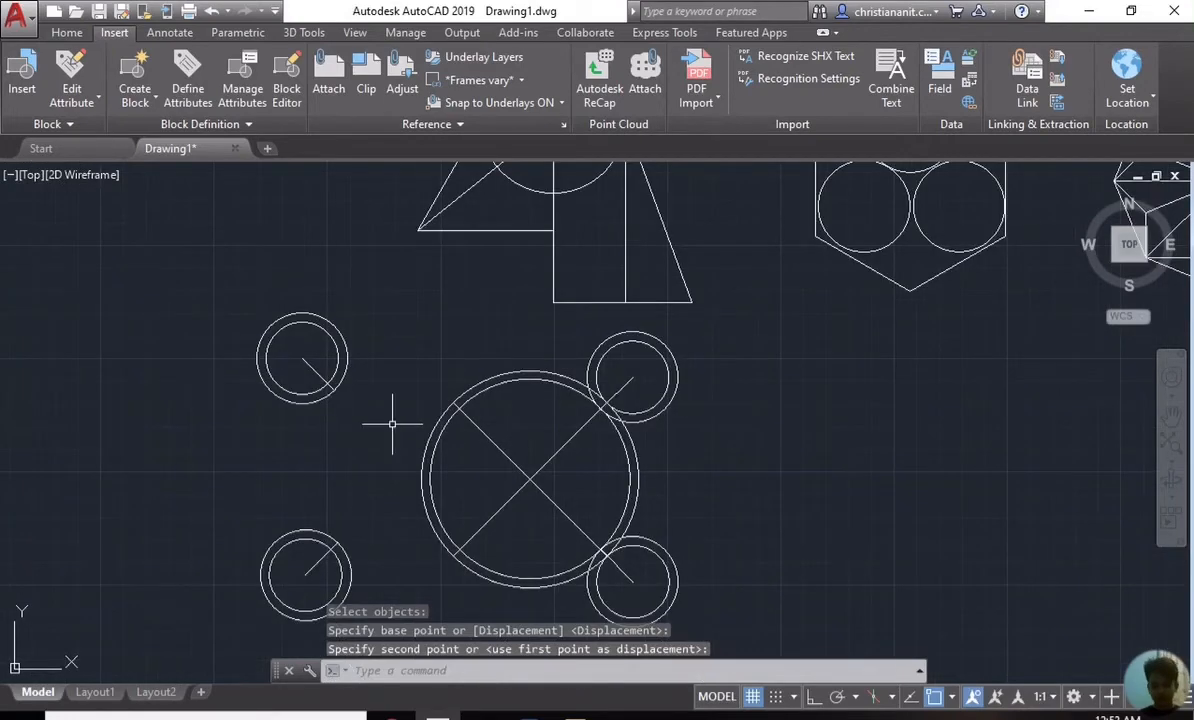
pyautogui.press('space')
pyautogui.click(377, 393)
pyautogui.click(295, 347)
pyautogui.press('space')
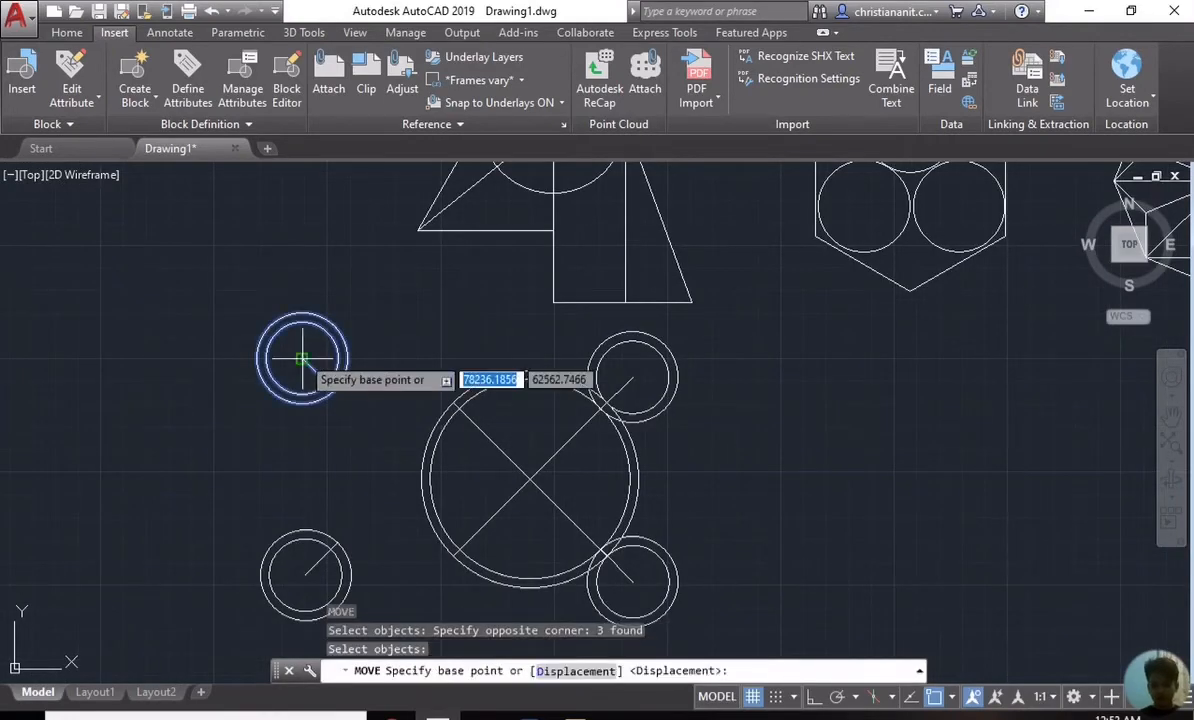
pyautogui.click(301, 358)
pyautogui.scroll(5, 432, 375)
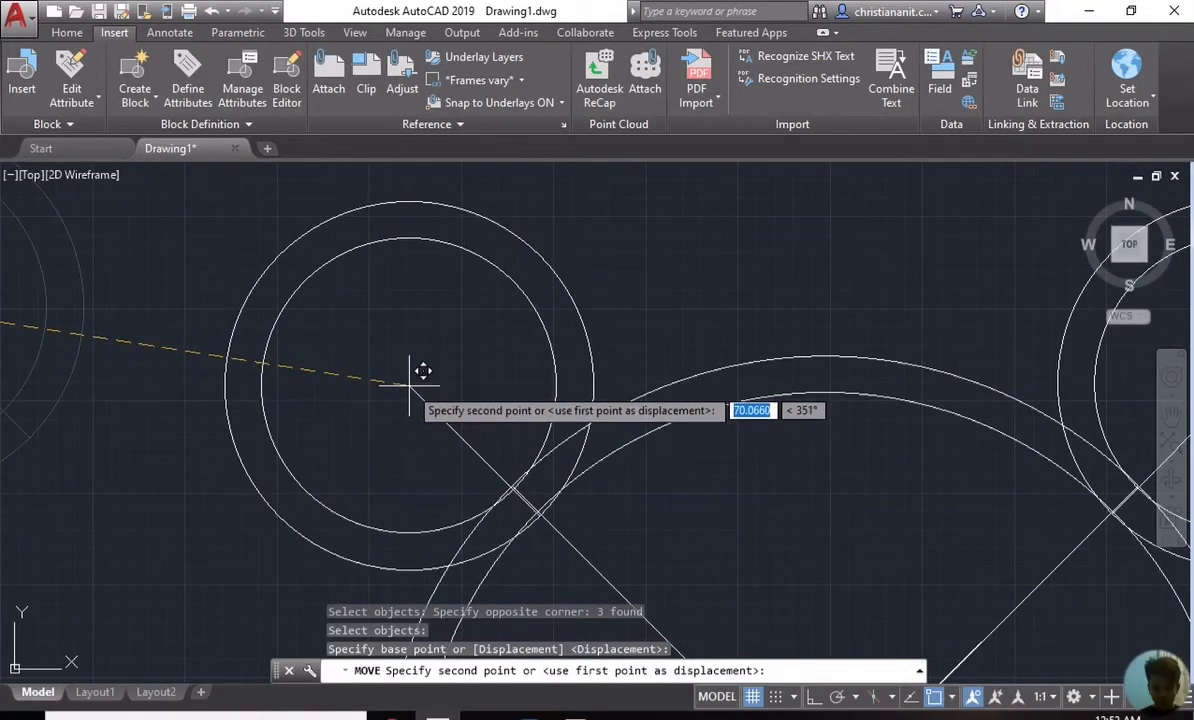
pyautogui.click(408, 381)
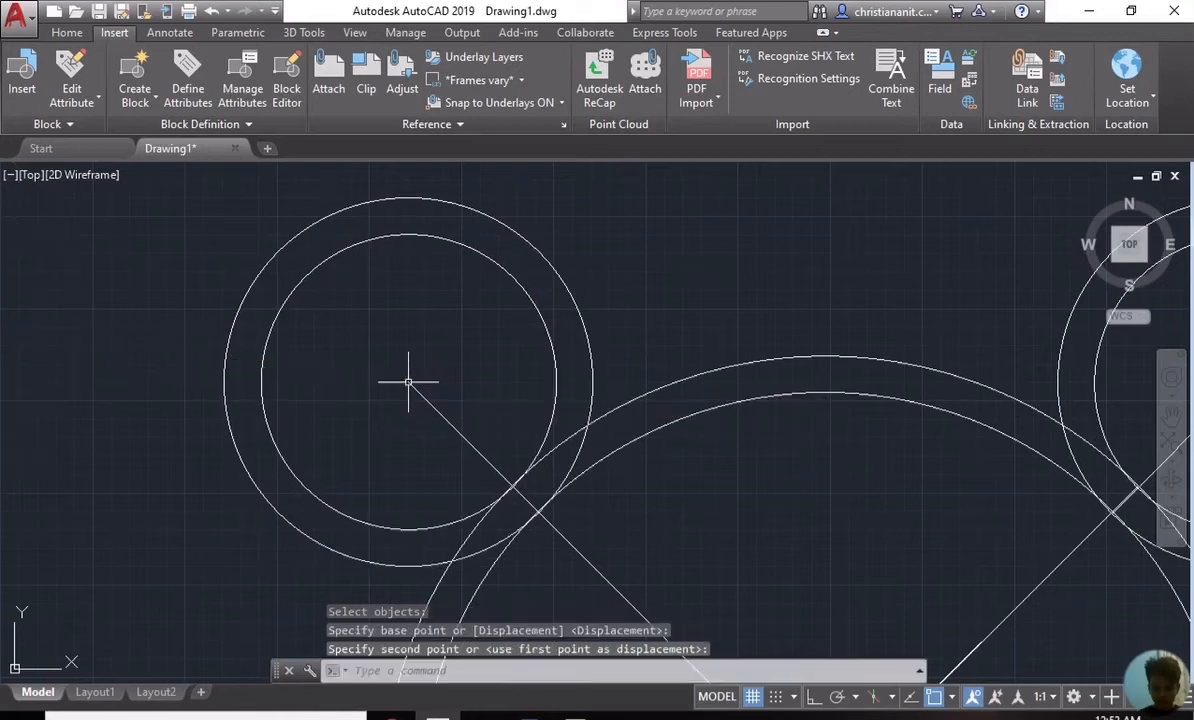
# Step: Move the lower-left small ring and its line by the ring's center so its line meets the large ring's lower-left diagonal end
pyautogui.scroll(-10, 320, 620)
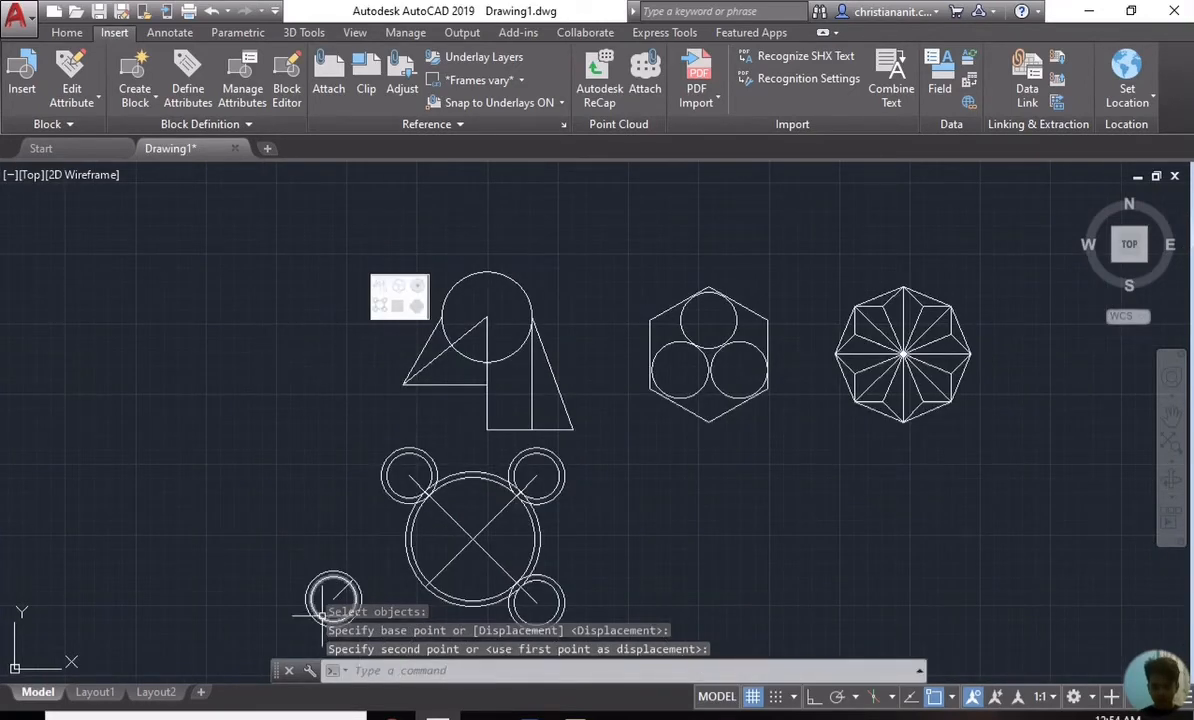
pyautogui.press('space')
pyautogui.click(378, 631)
pyautogui.click(298, 566)
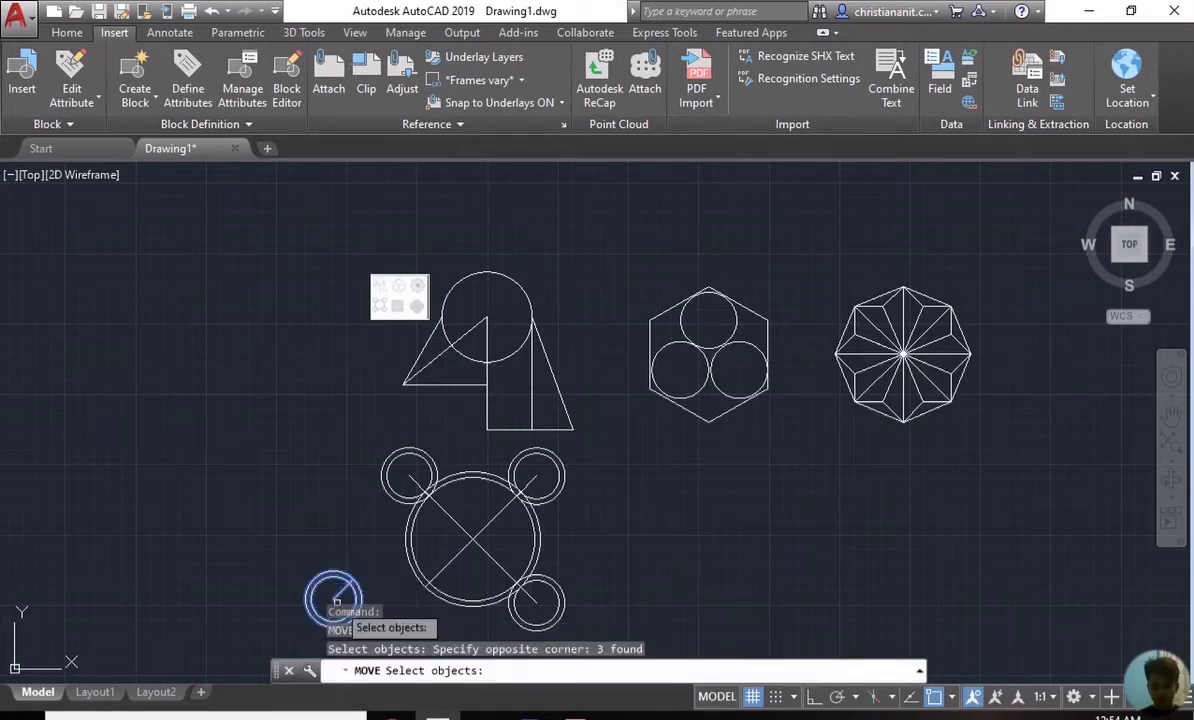
pyautogui.press('space')
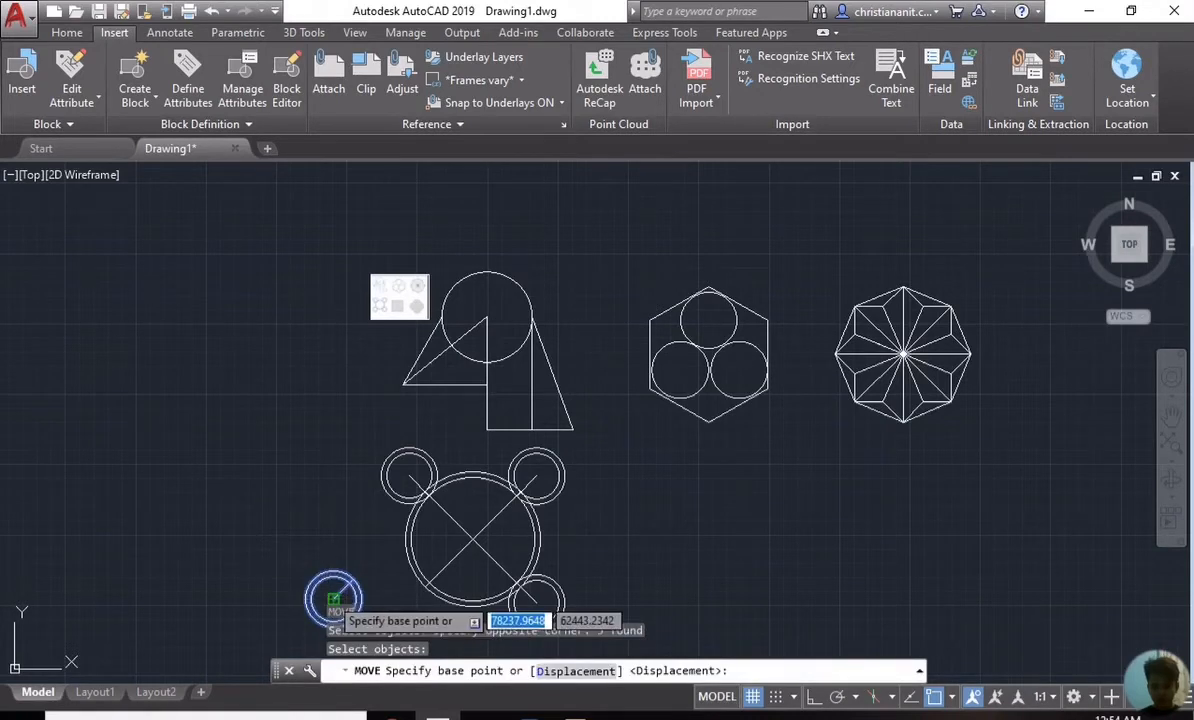
pyautogui.click(333, 599)
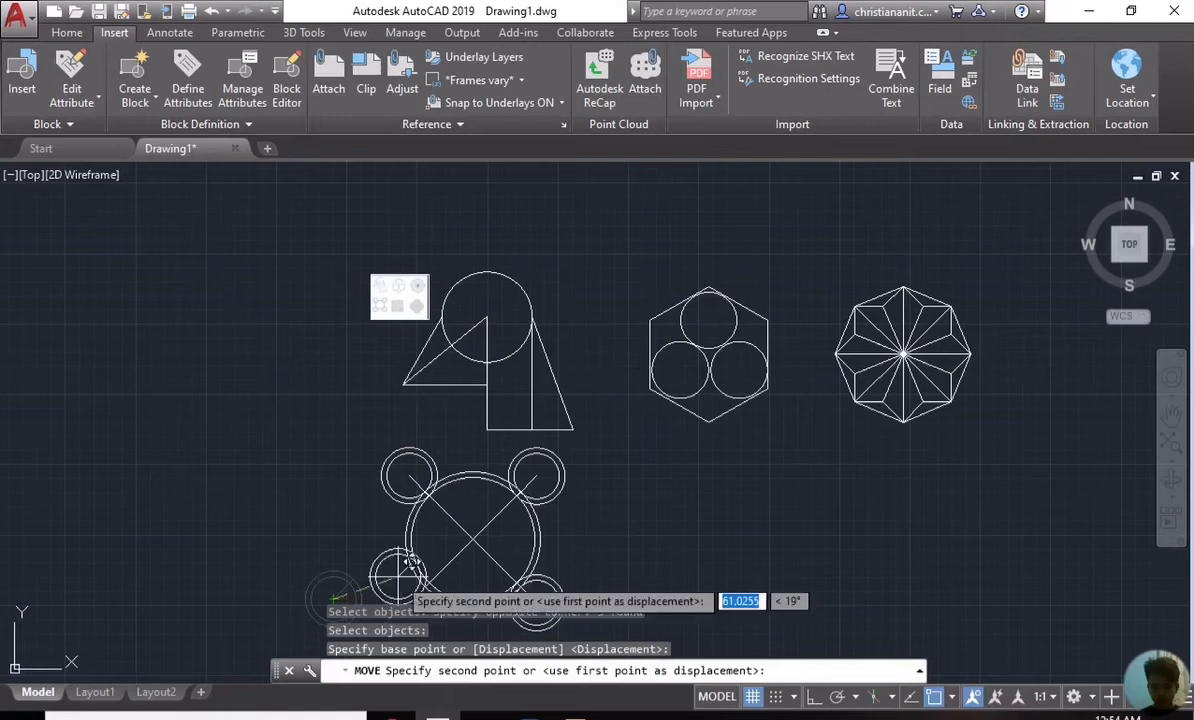
pyautogui.scroll(5, 400, 606)
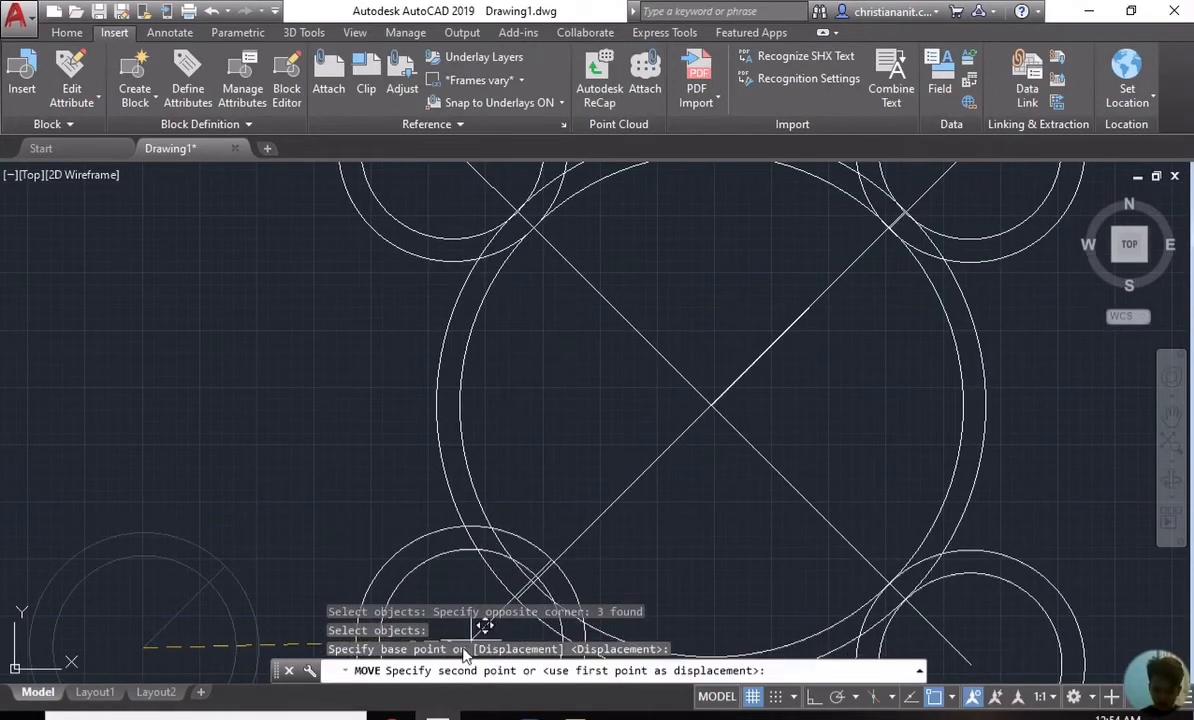
pyautogui.scroll(-5, 480, 590)
pyautogui.scroll(-3, 470, 610)
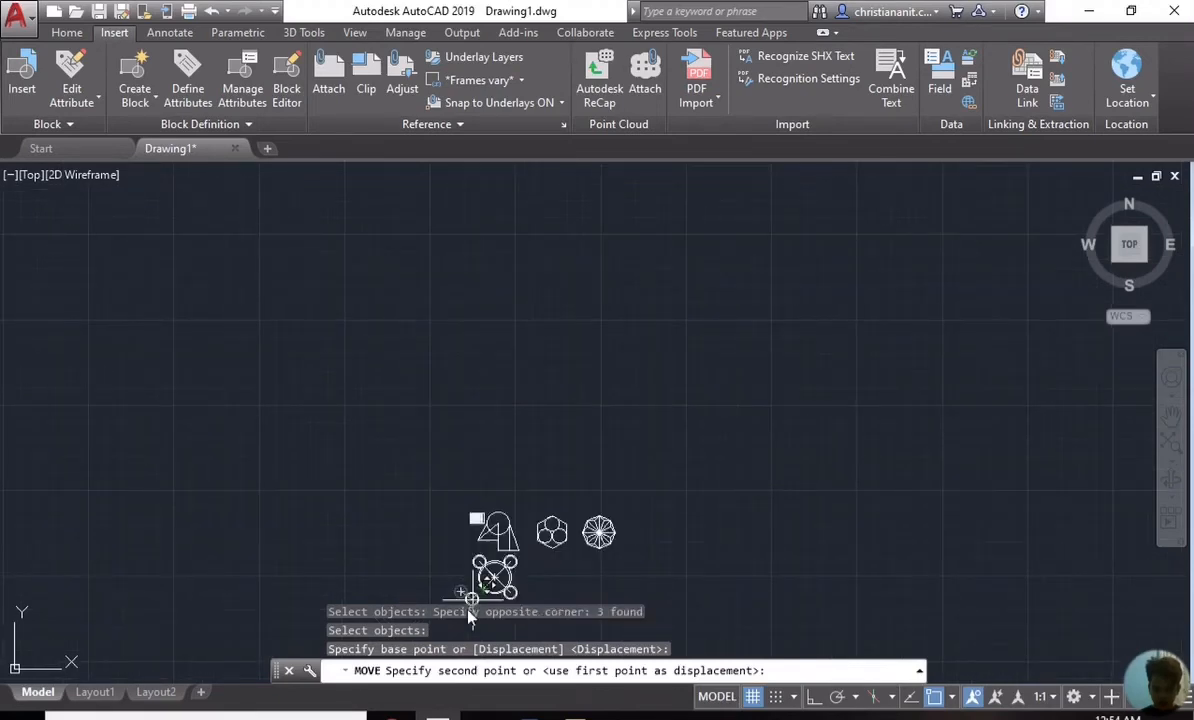
pyautogui.scroll(6, 470, 600)
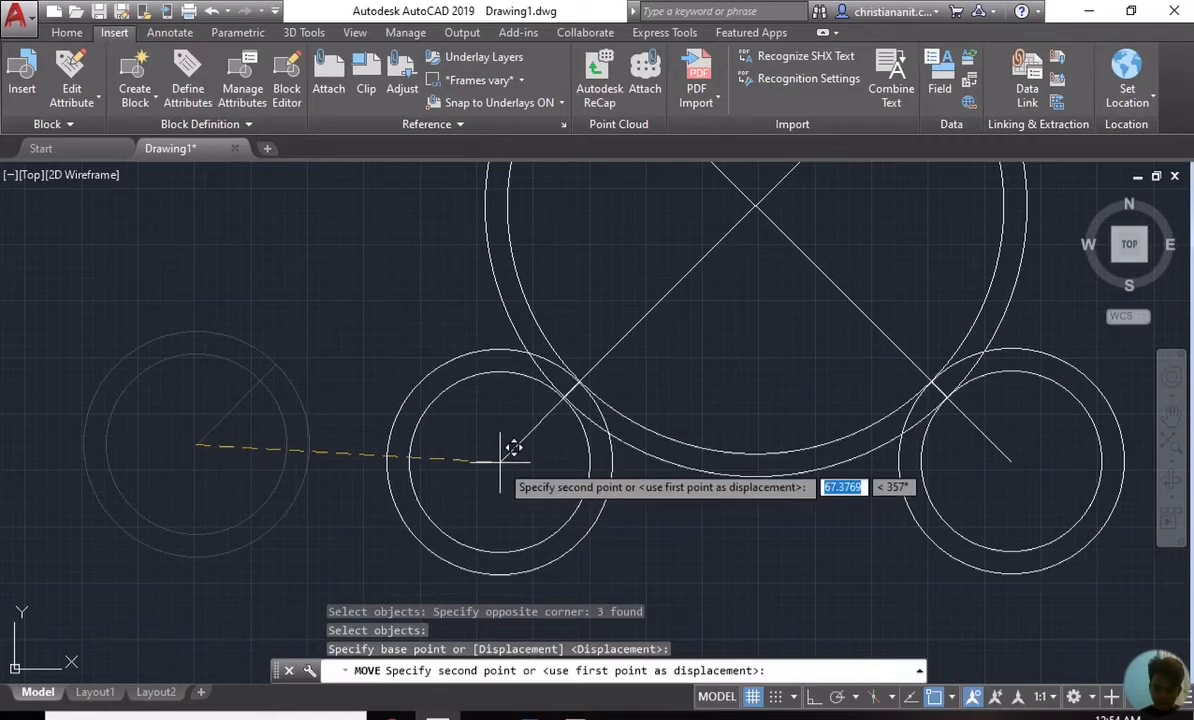
pyautogui.scroll(2, 511, 448)
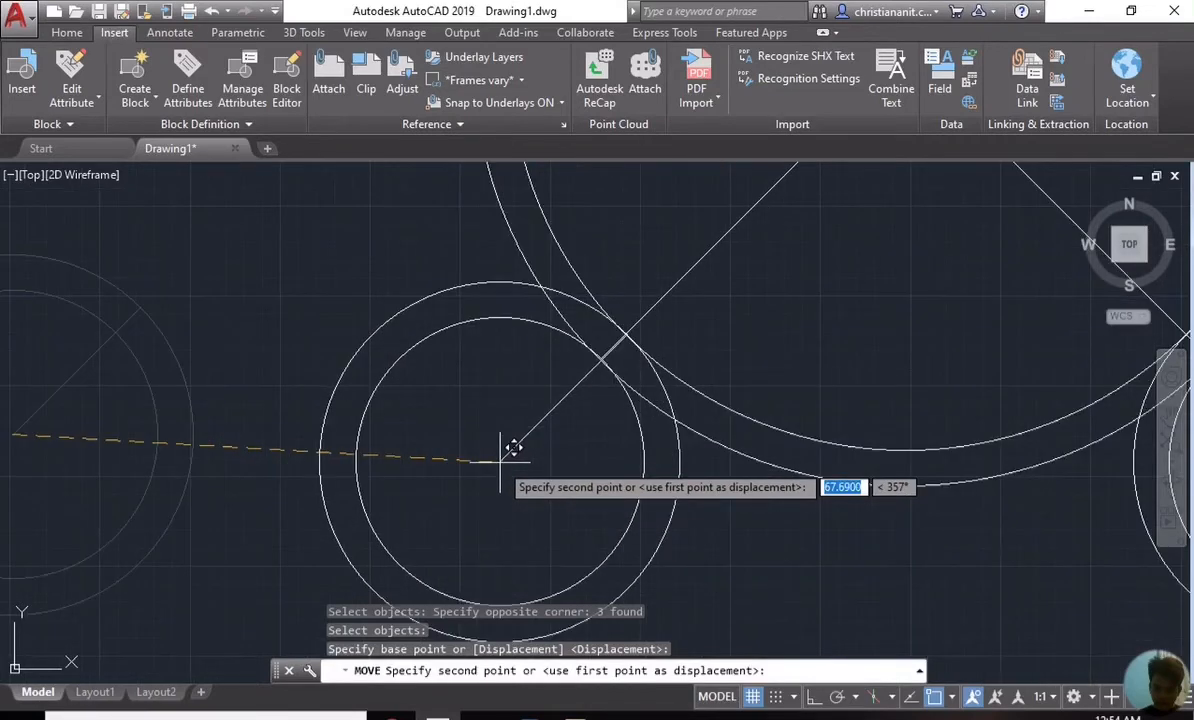
pyautogui.click(501, 460)
pyautogui.scroll(-4, 560, 455)
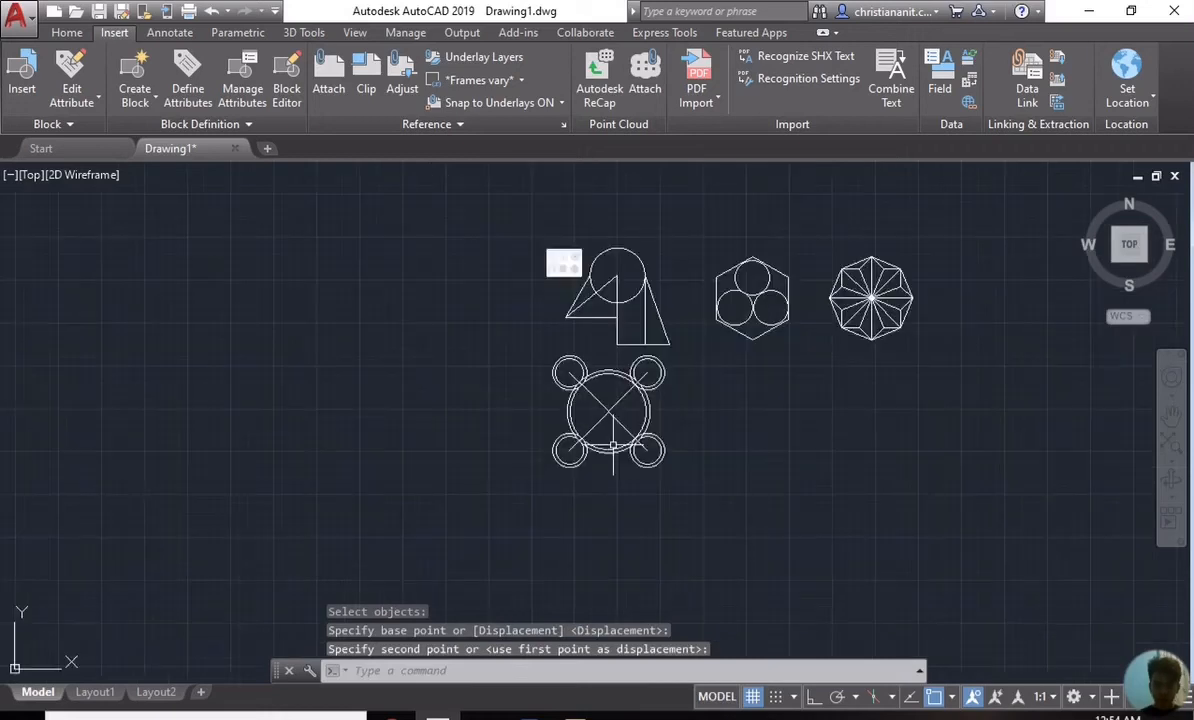
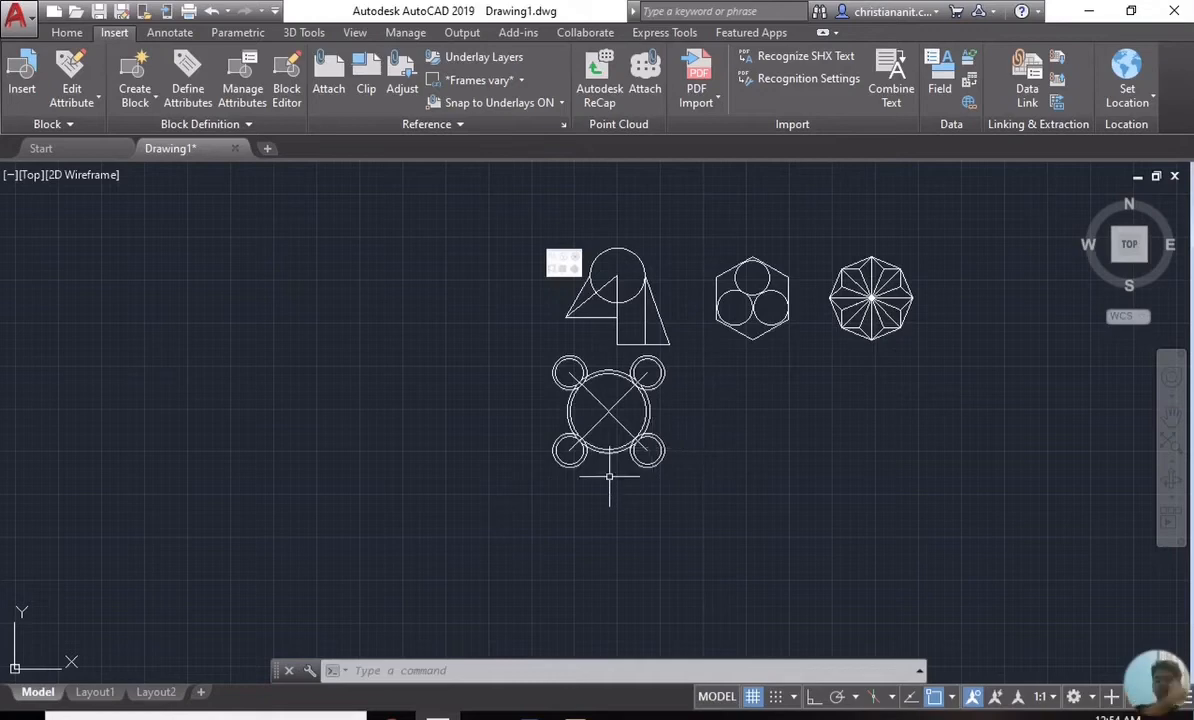
# Step: Trim the overlapping arcs where the two upper small rings cross the large ring, using the whole fourth figure as cutting edges
pyautogui.scroll(2, 568, 372)
pyautogui.scroll(2, 550, 355)
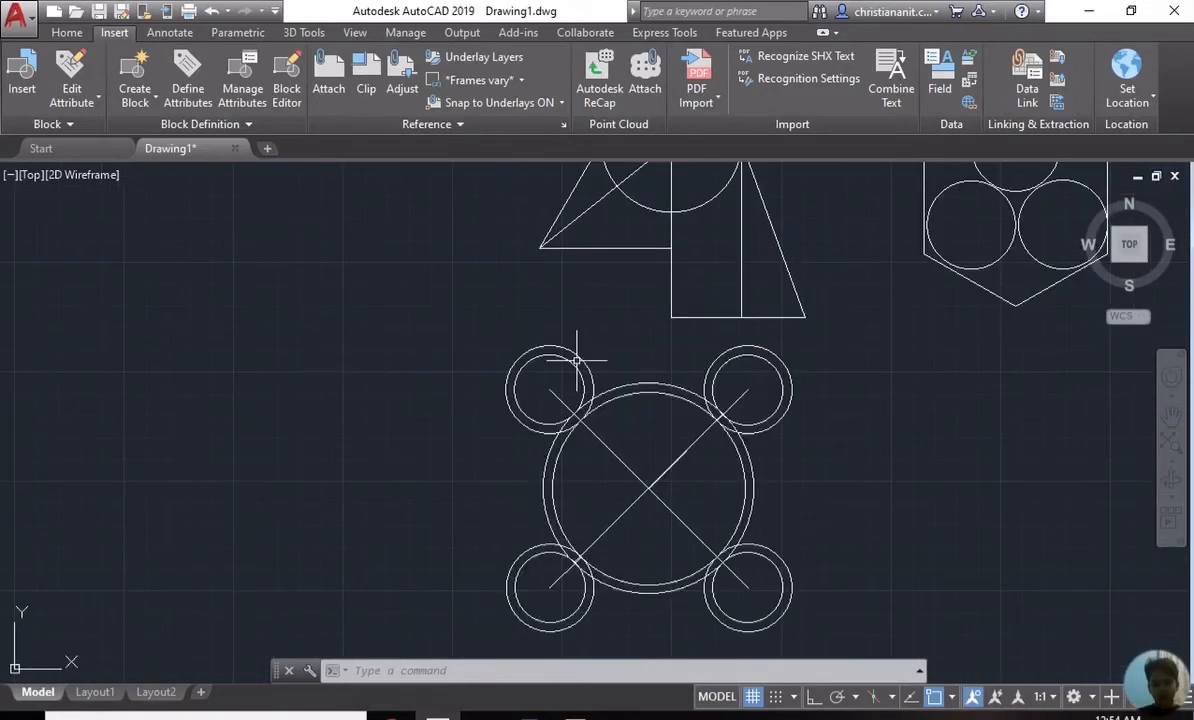
pyautogui.scroll(-2, 680, 528)
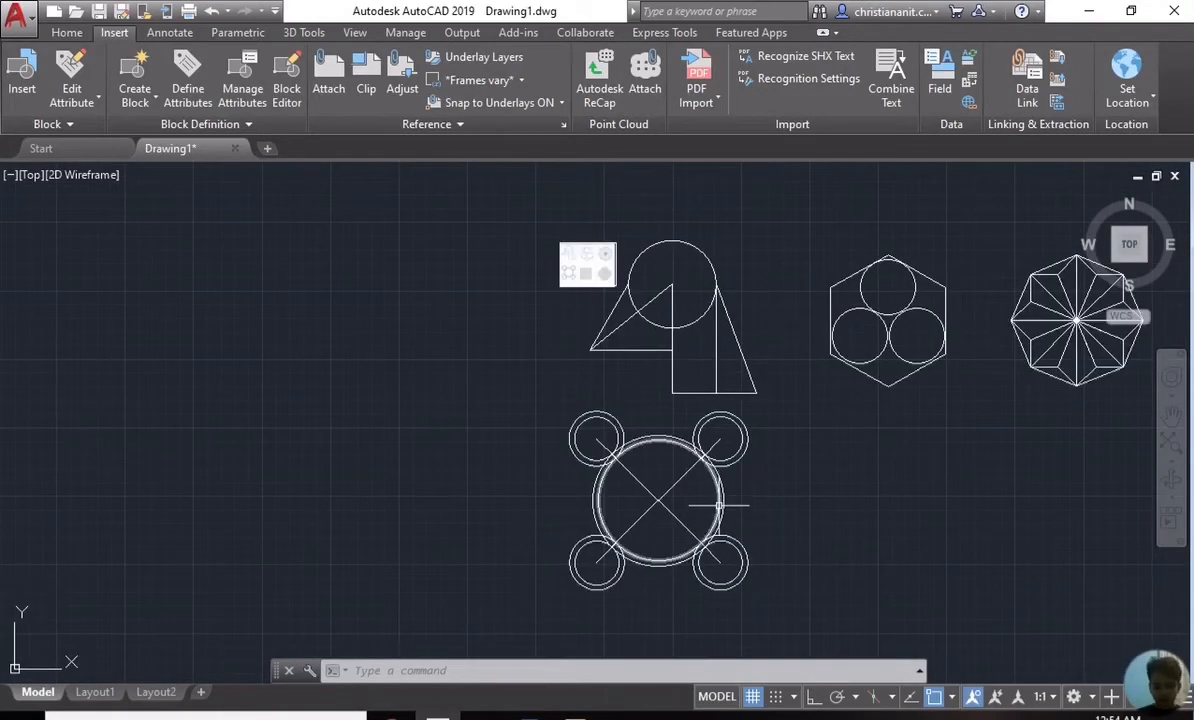
pyautogui.write('TR')
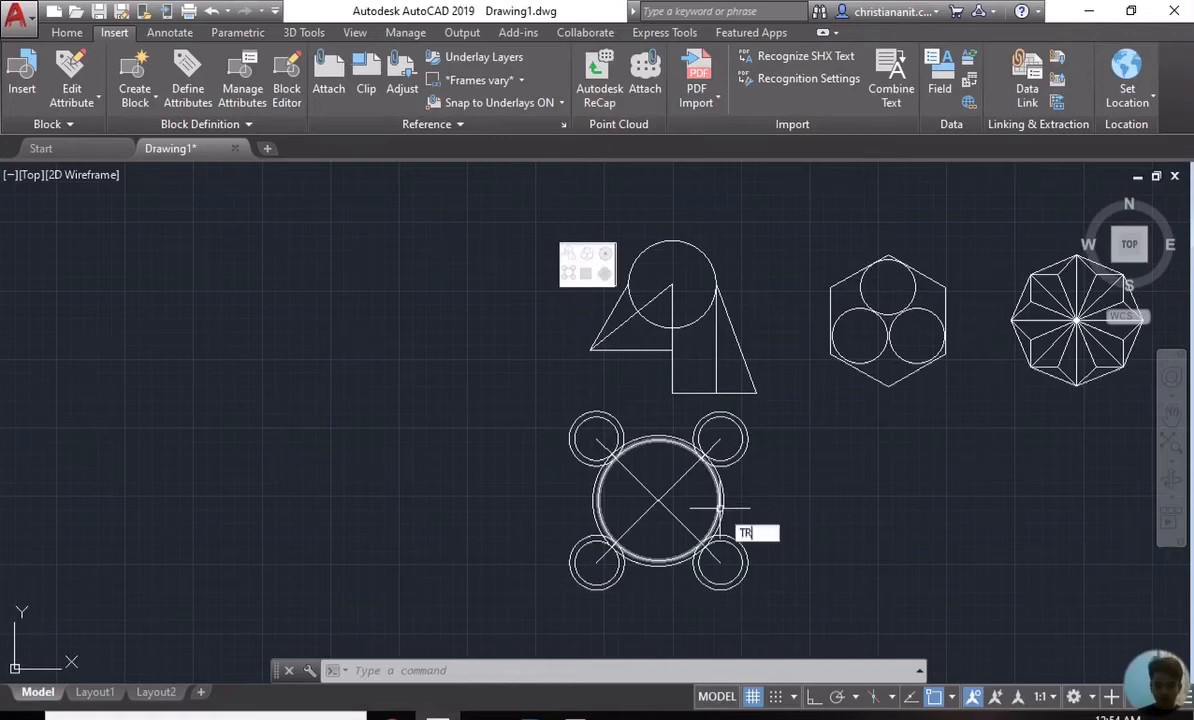
pyautogui.press('Return')
pyautogui.click(794, 611)
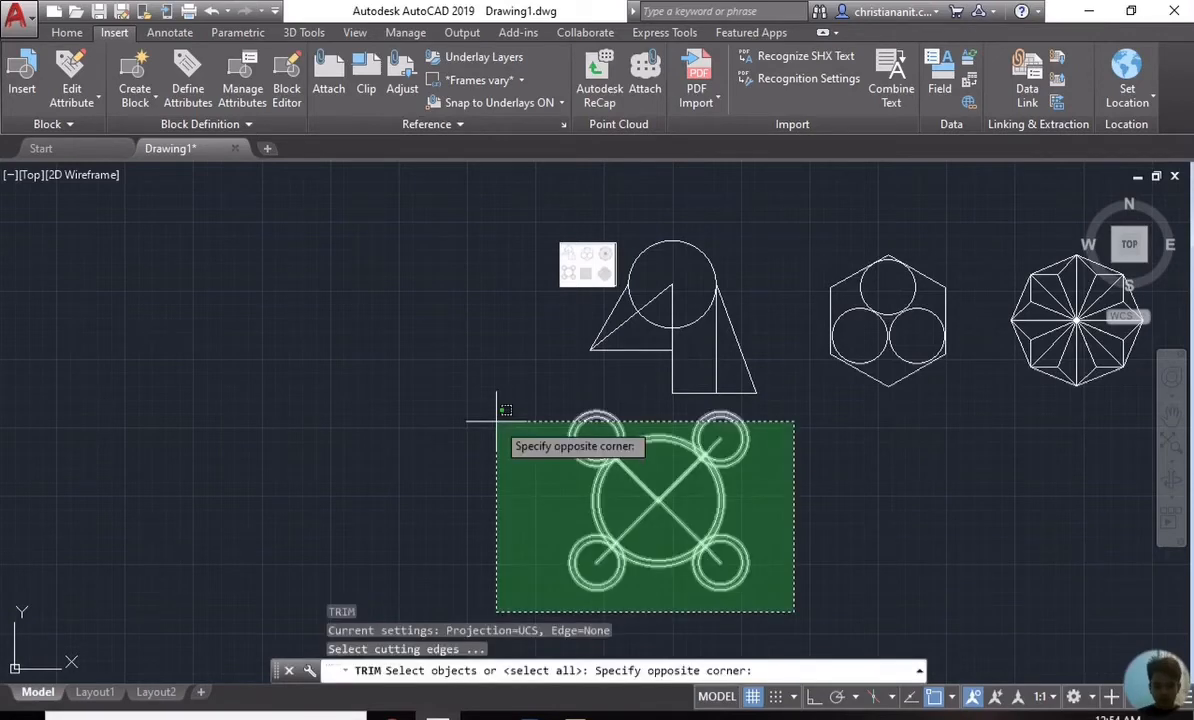
pyautogui.click(497, 421)
pyautogui.scroll(4, 628, 482)
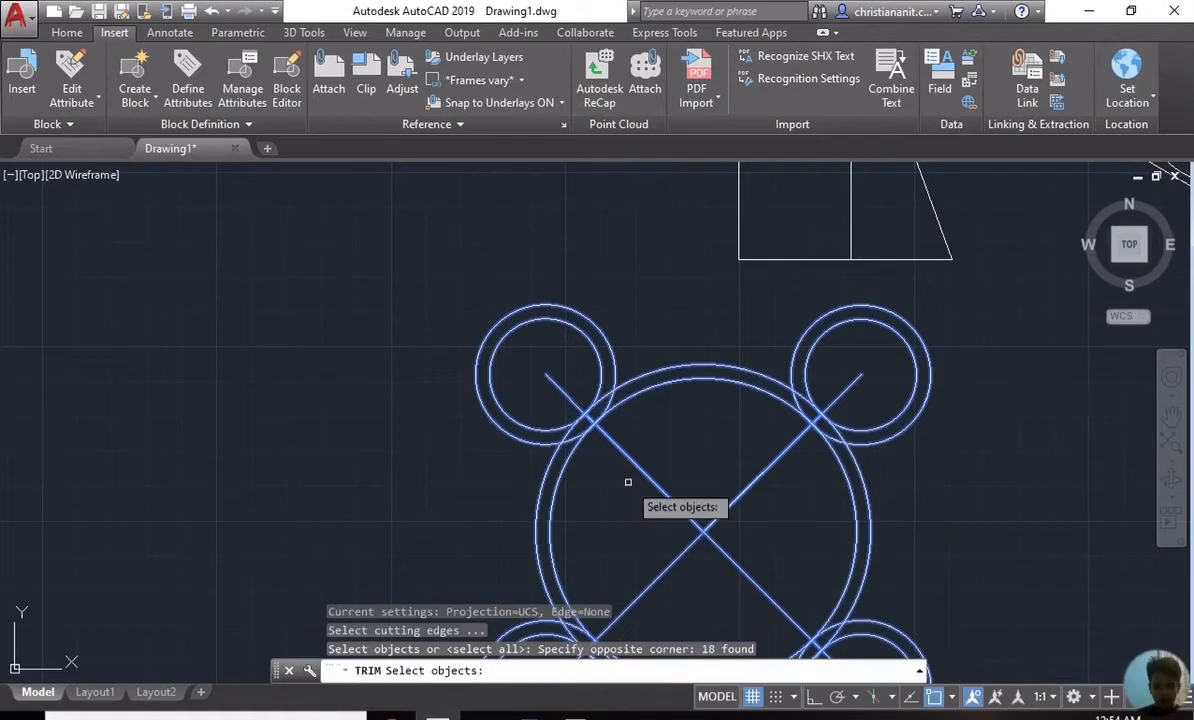
pyautogui.scroll(2, 628, 482)
pyautogui.press('Return')
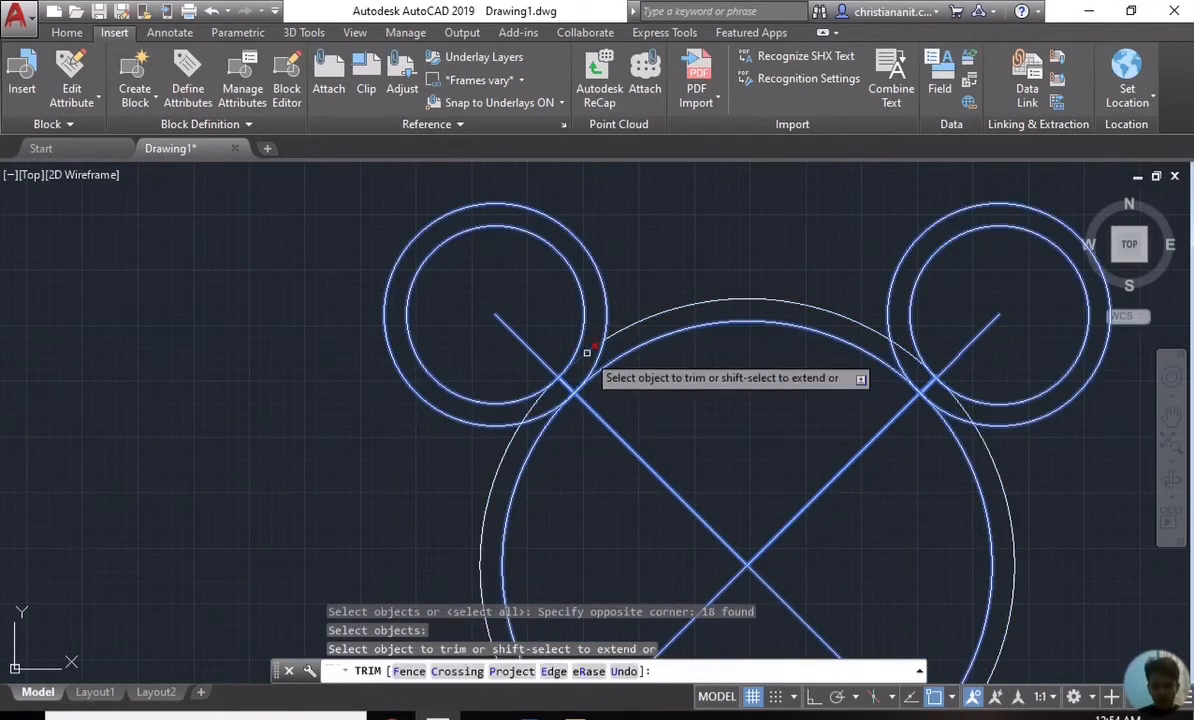
pyautogui.click(587, 352)
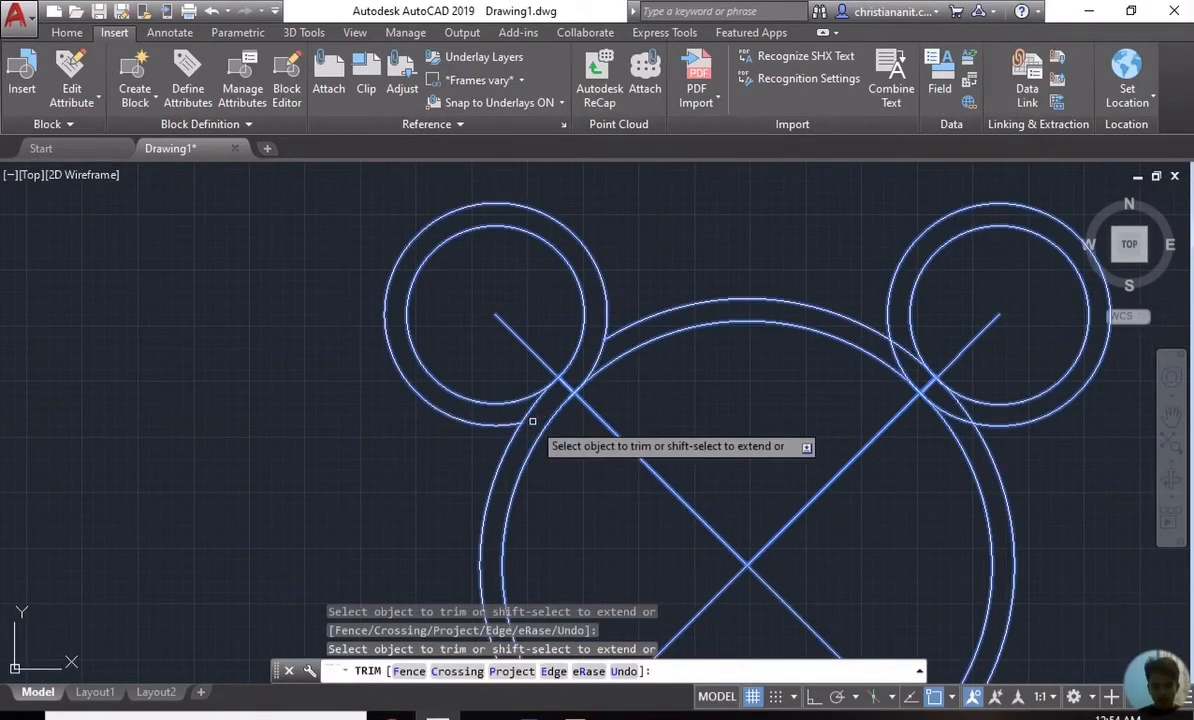
pyautogui.click(911, 356)
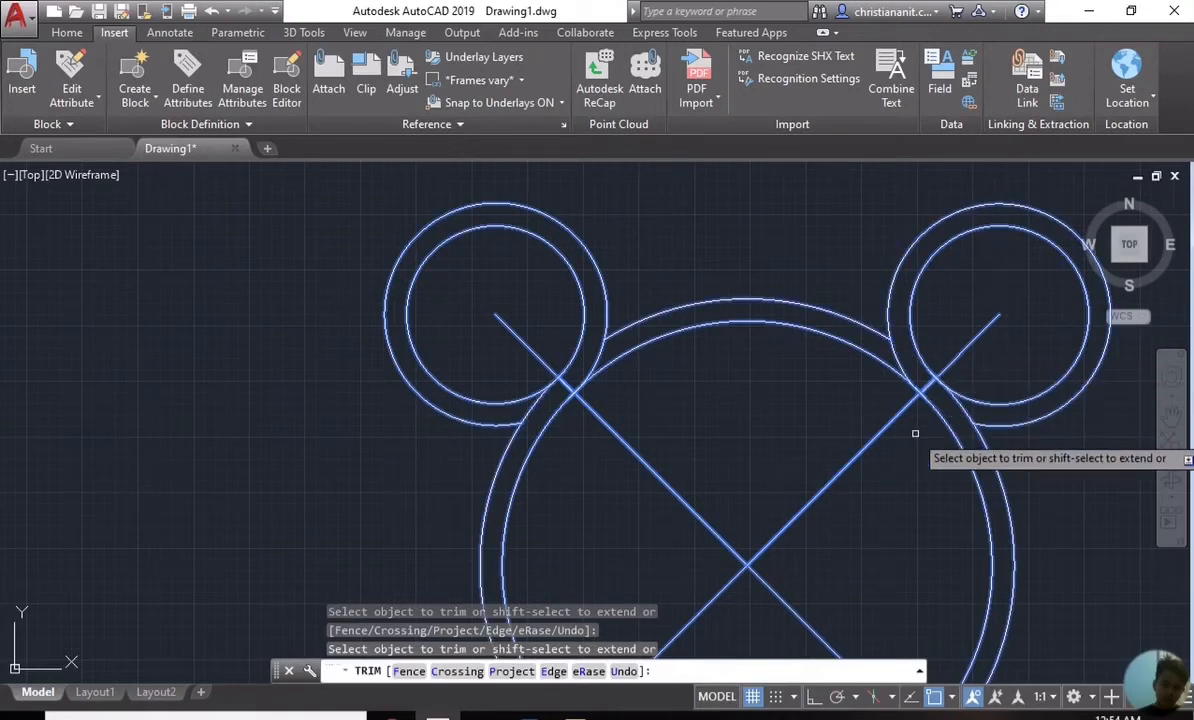
# Step: Trim the overlapping arcs where the two lower small rings cross the fourth figure's large ring
pyautogui.moveTo(915, 433); pyautogui.dragTo(1090, 215, button='middle')
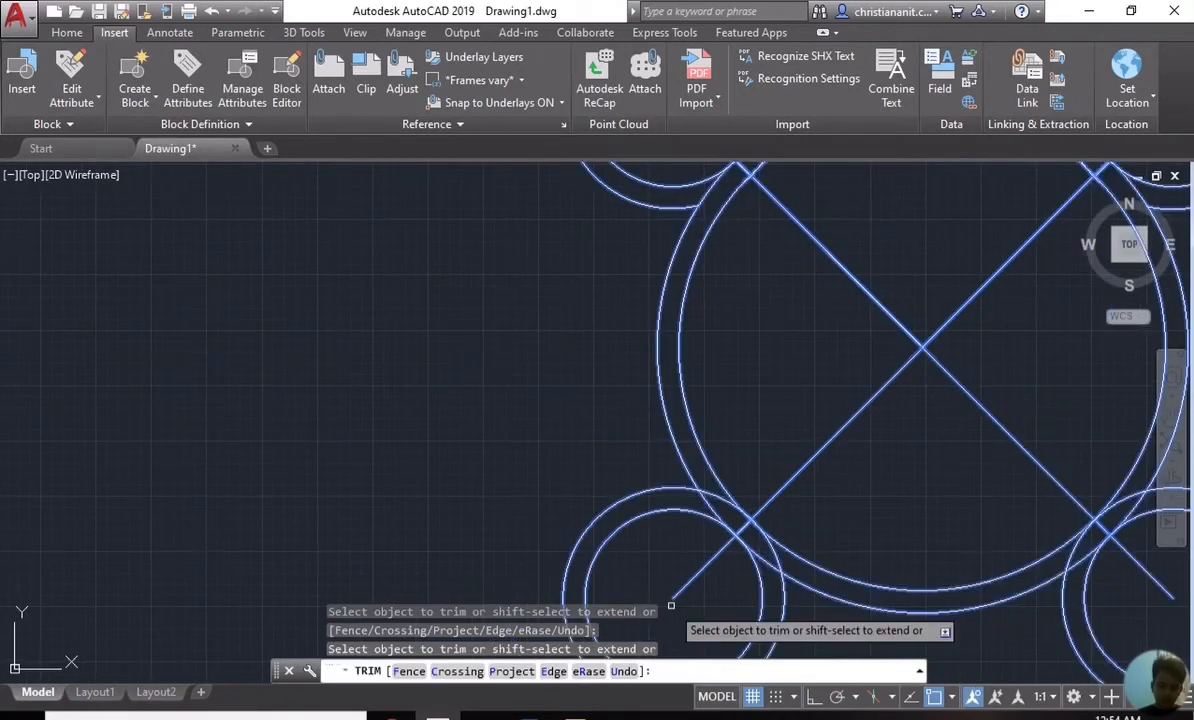
pyautogui.click(712, 509)
pyautogui.scroll(1, 1157, 567)
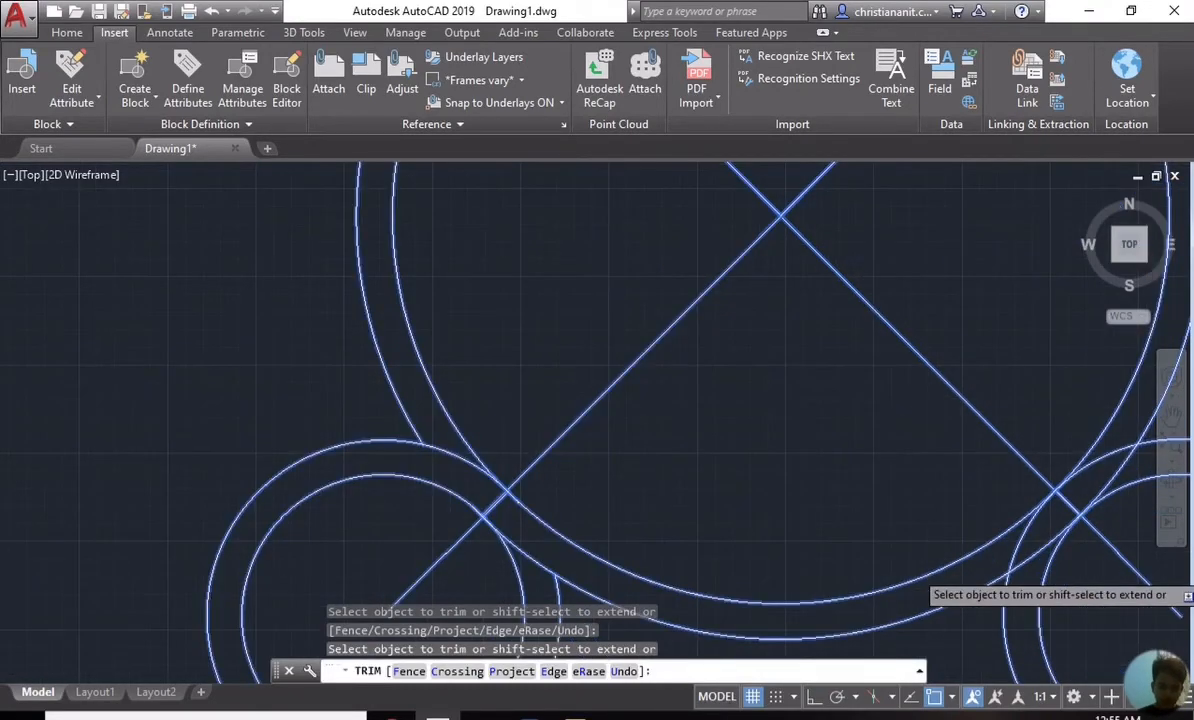
pyautogui.scroll(1, 925, 584)
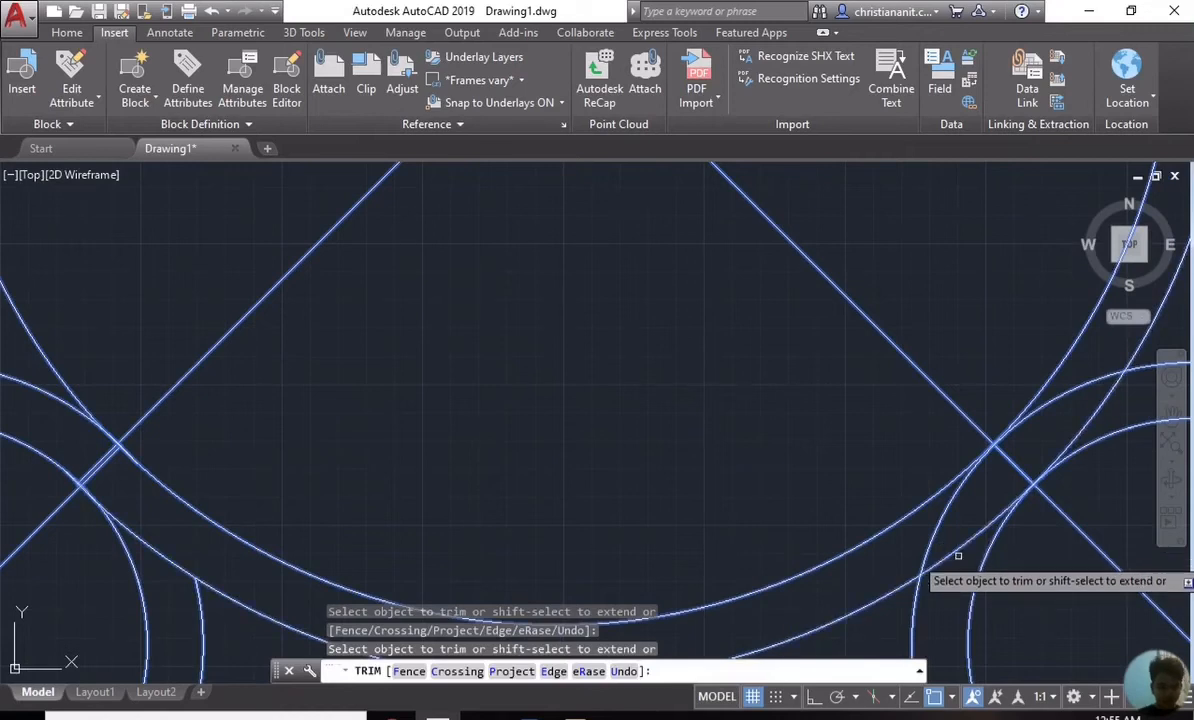
pyautogui.click(958, 546)
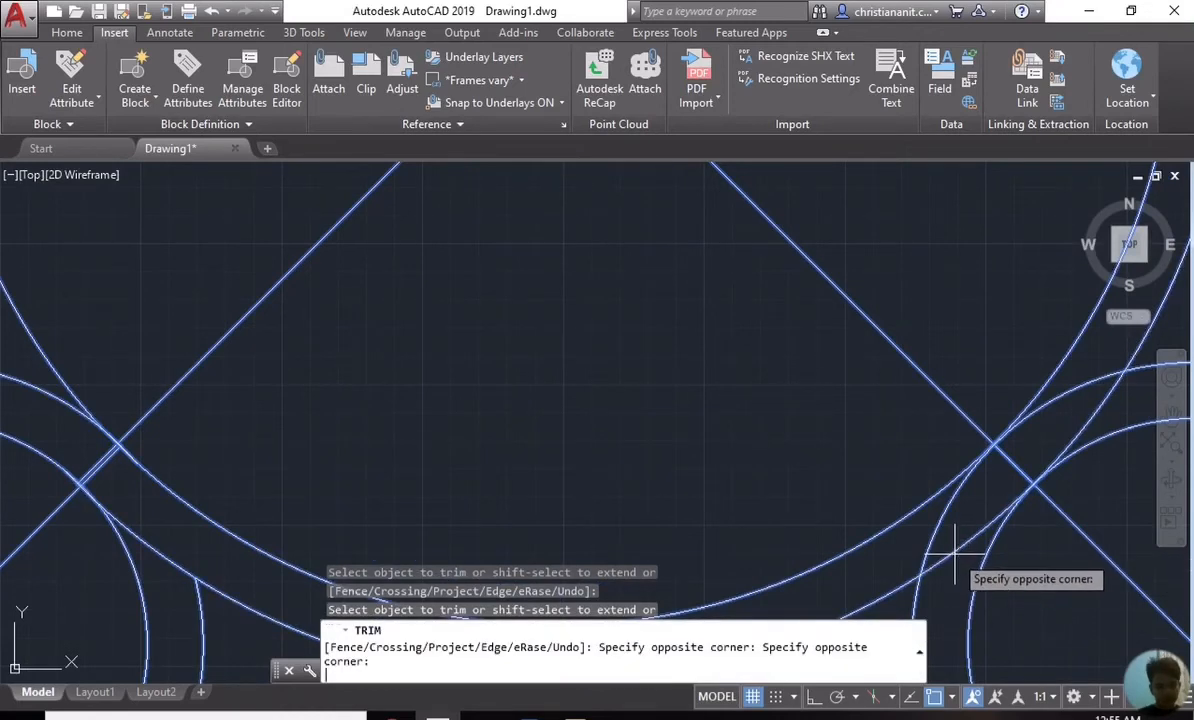
pyautogui.click(955, 547)
pyautogui.click(958, 547)
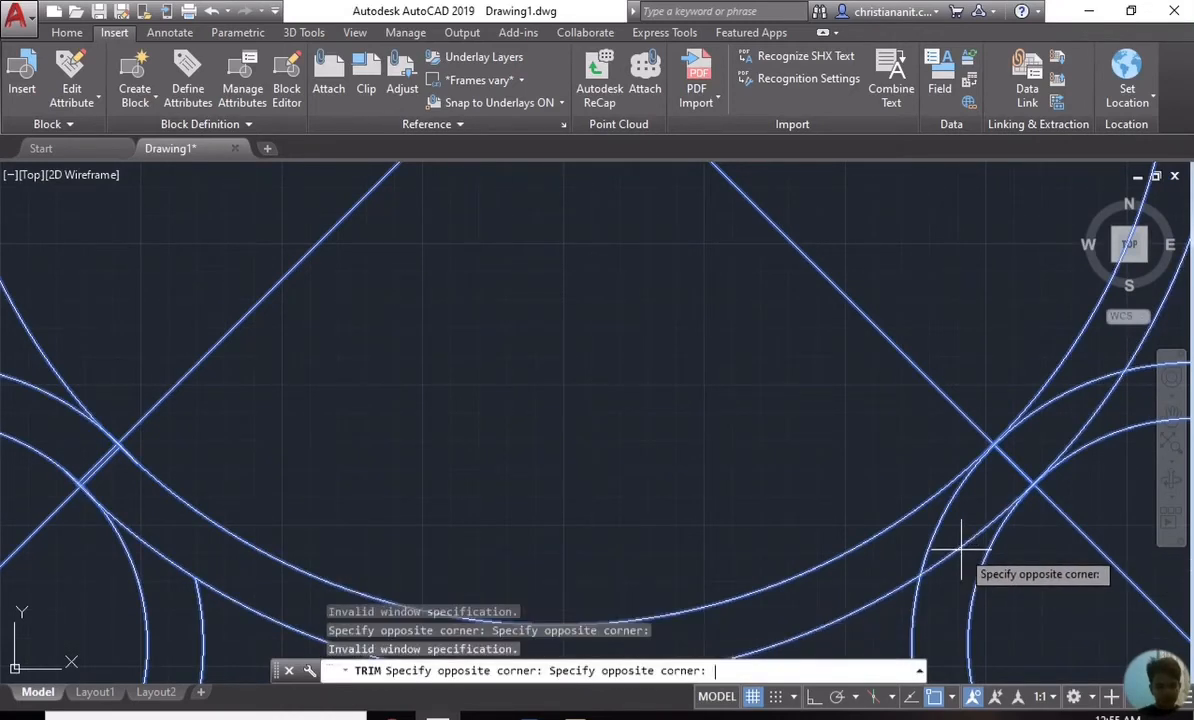
pyautogui.click(958, 547)
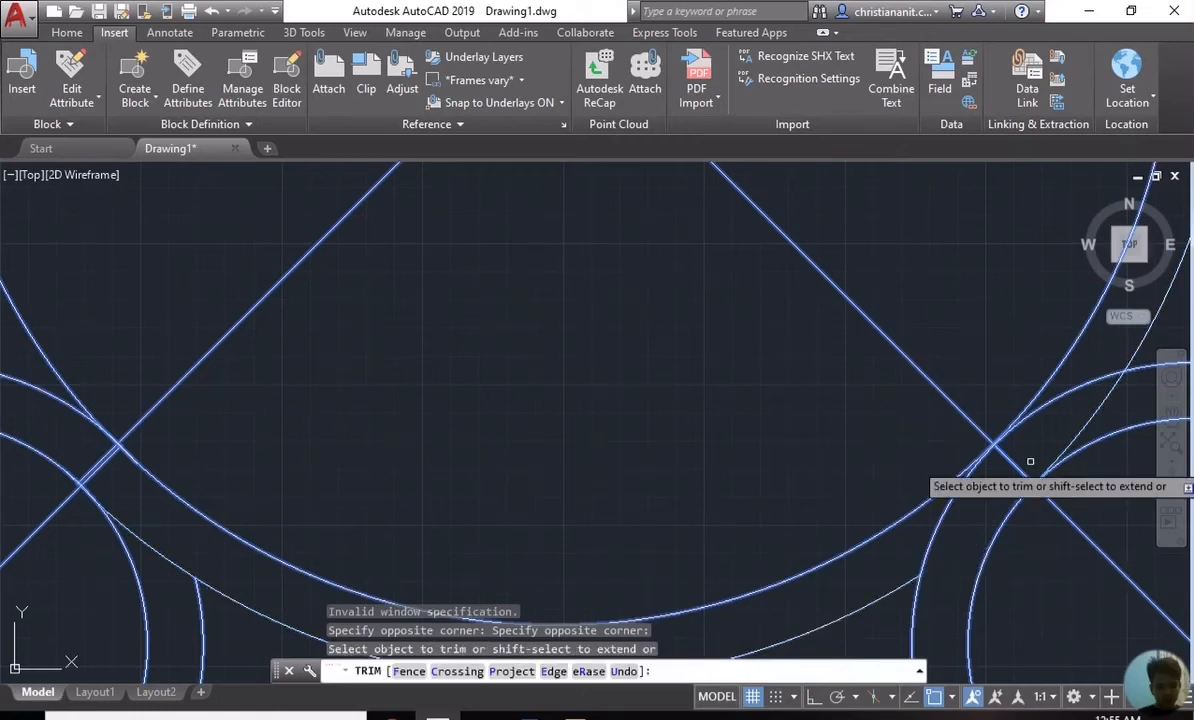
pyautogui.scroll(-8, 1072, 394)
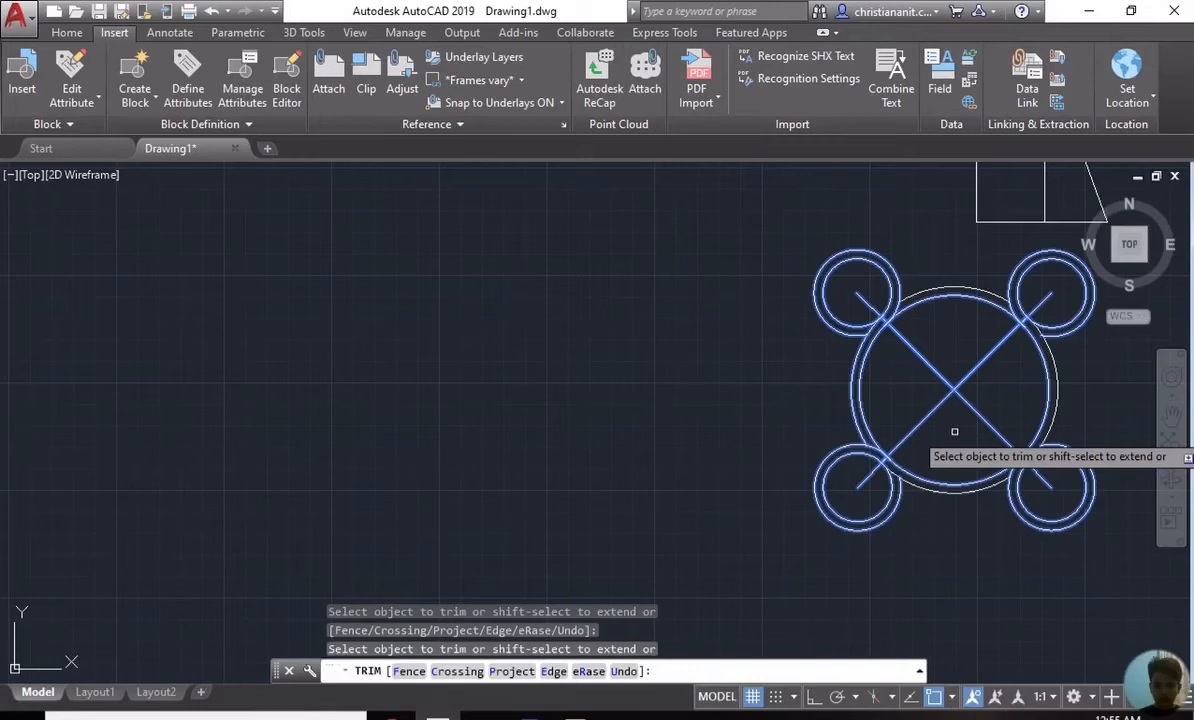
pyautogui.press('Escape')
# Step: Erase the diagonal construction lines inside the fourth figure's large ring and its small rings
pyautogui.write('e')
pyautogui.press('Return')
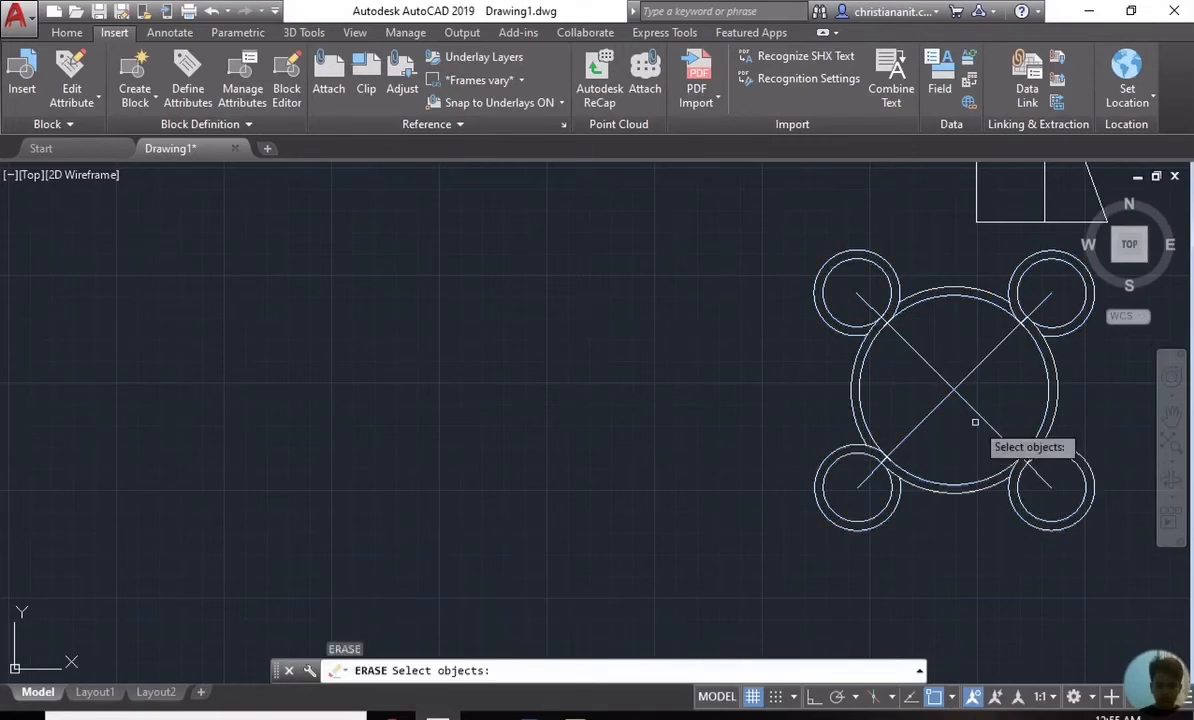
pyautogui.click(975, 422)
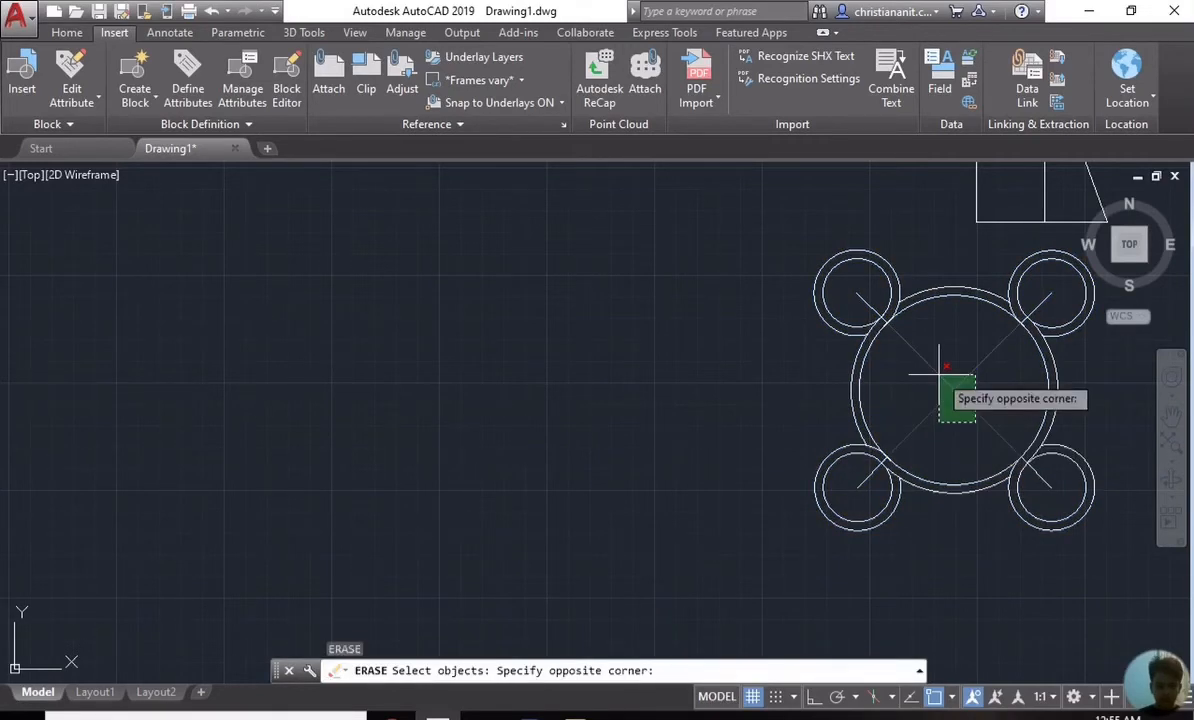
pyautogui.click(940, 375)
pyautogui.click(843, 503)
pyautogui.click(864, 477)
pyautogui.click(866, 479)
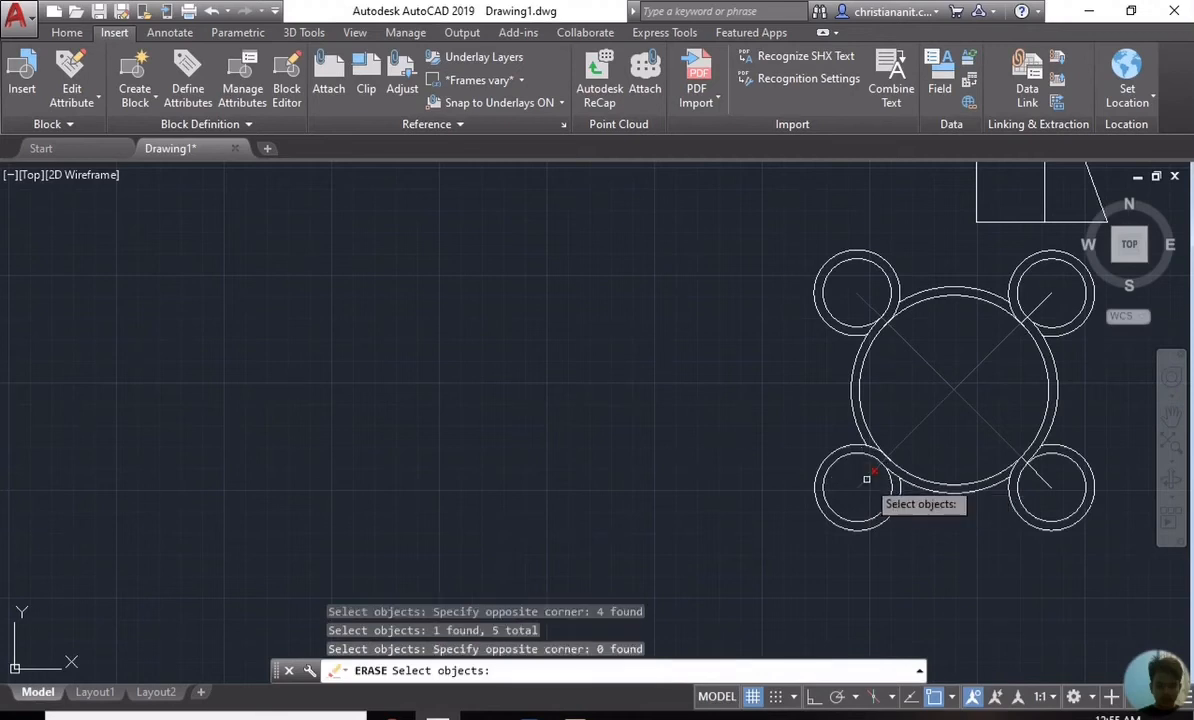
pyautogui.click(1036, 303)
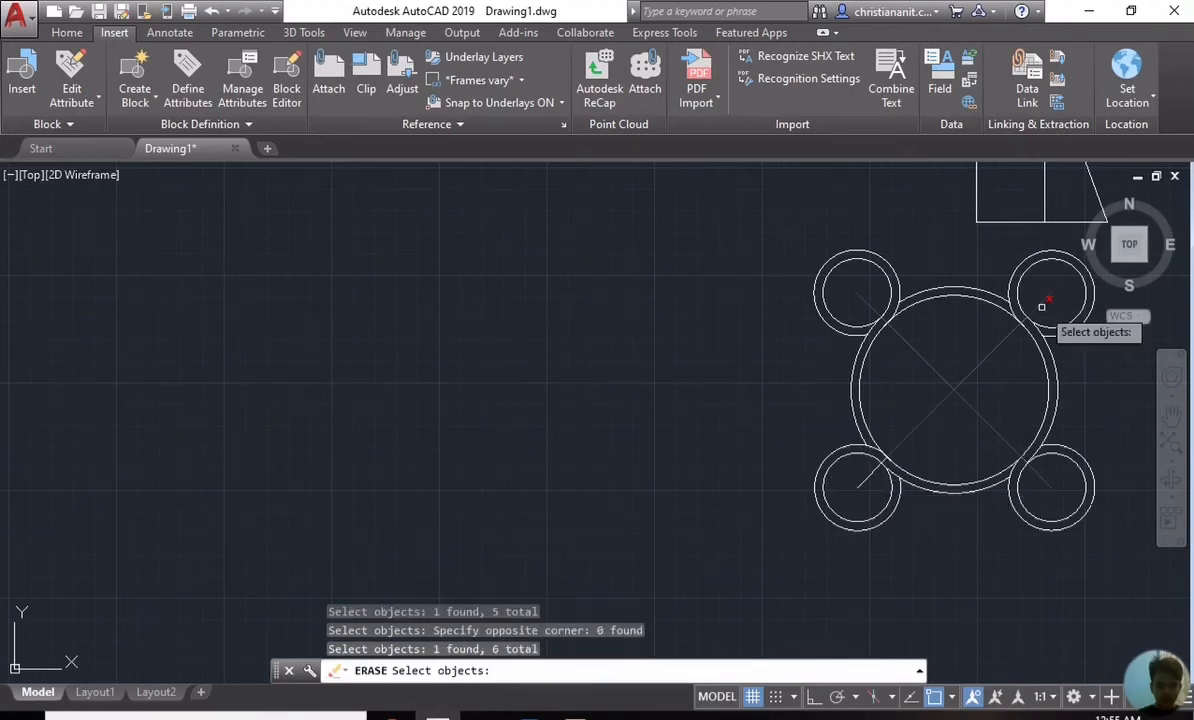
pyautogui.click(1041, 308)
pyautogui.scroll(-3, 976, 411)
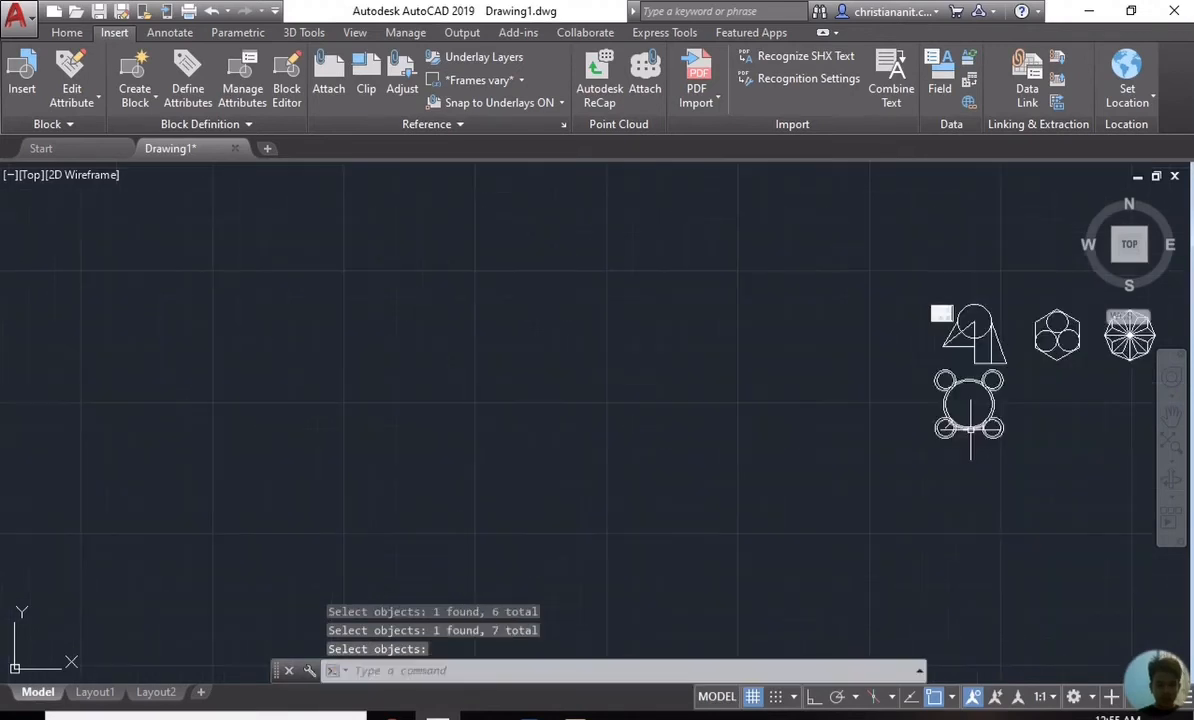
# Step: Erase the leftover diagonal line segment inside the fourth figure's lower-left small ring
pyautogui.scroll(3, 962, 432)
pyautogui.press('Return')
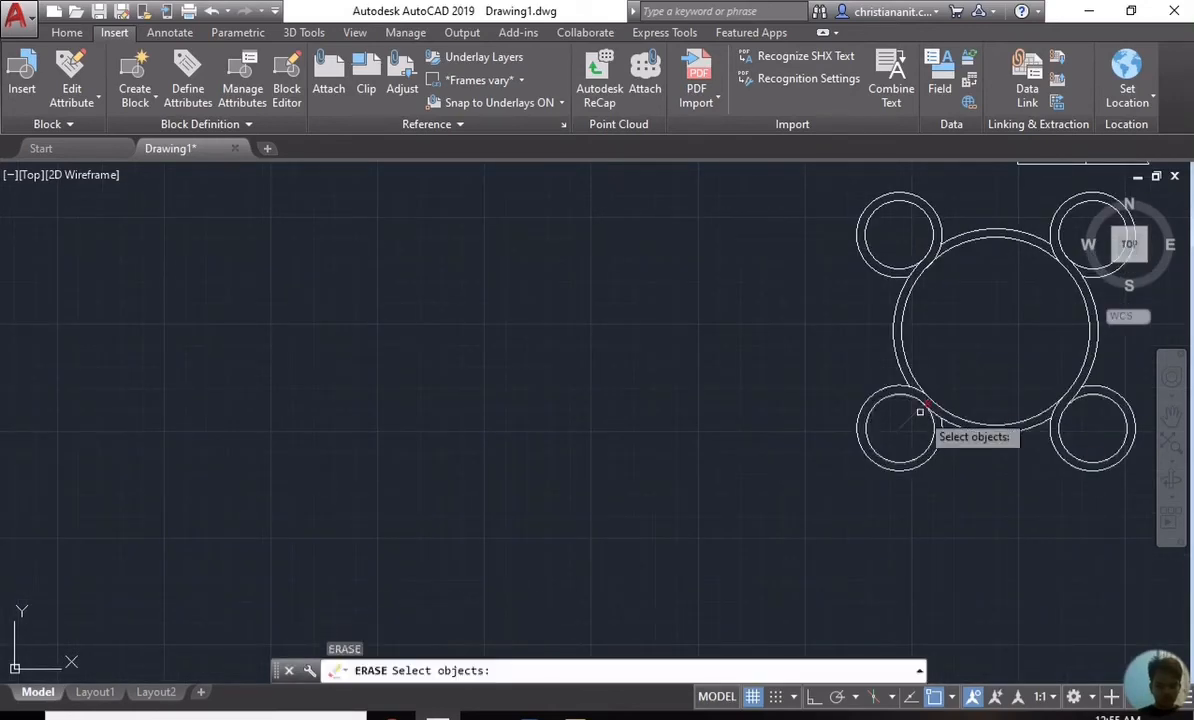
pyautogui.click(913, 415)
pyautogui.press('Return')
pyautogui.scroll(-4, 914, 413)
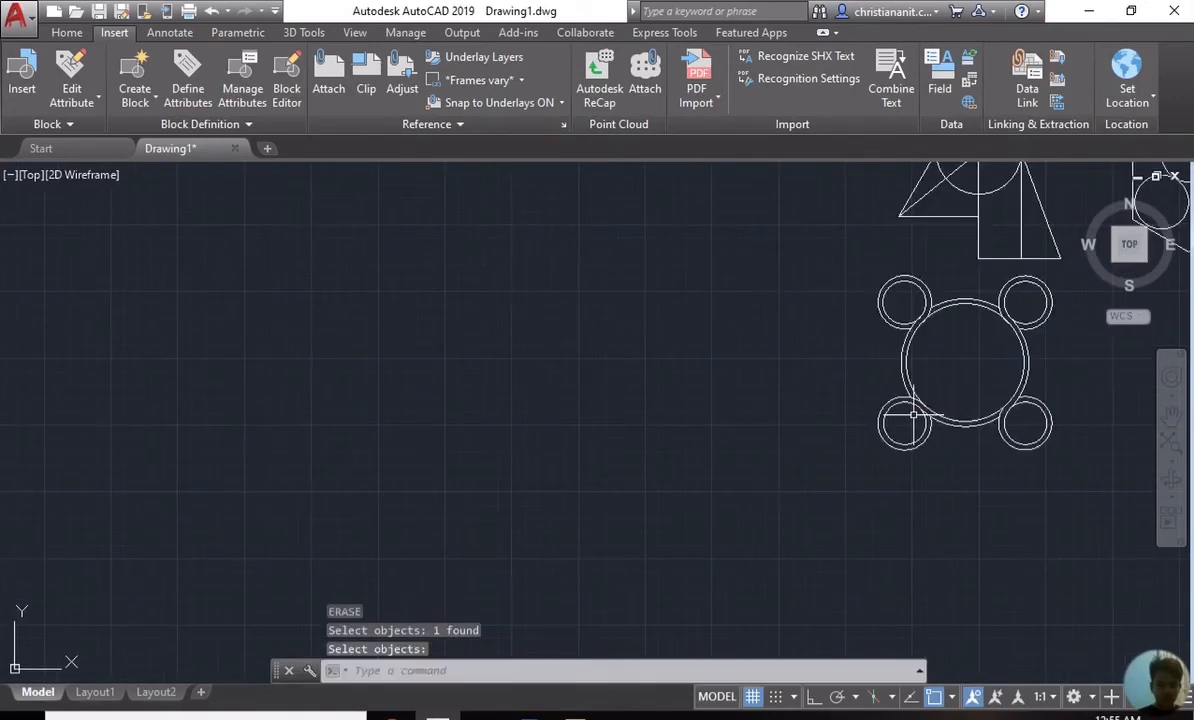
# Step: Compare the finished fourth figure with the reference image and examine the fifth figure's woven square there
pyautogui.scroll(5, 1015, 358)
pyautogui.scroll(-3, 1007, 349)
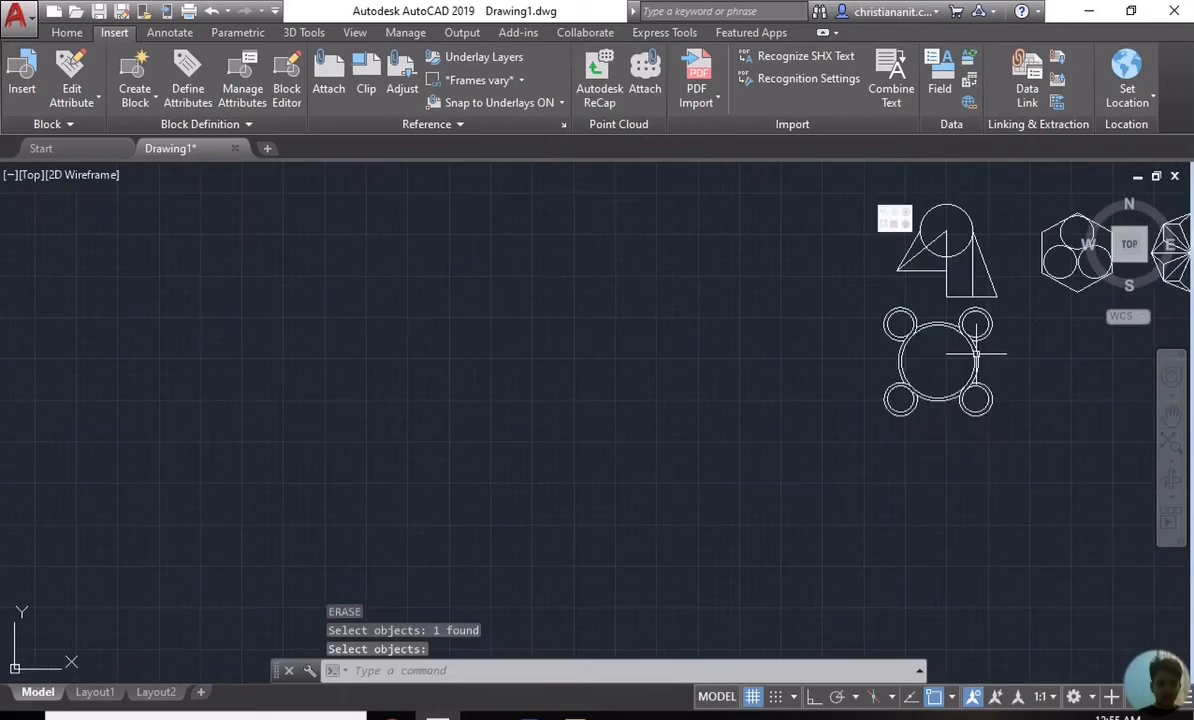
pyautogui.scroll(-2, 925, 329)
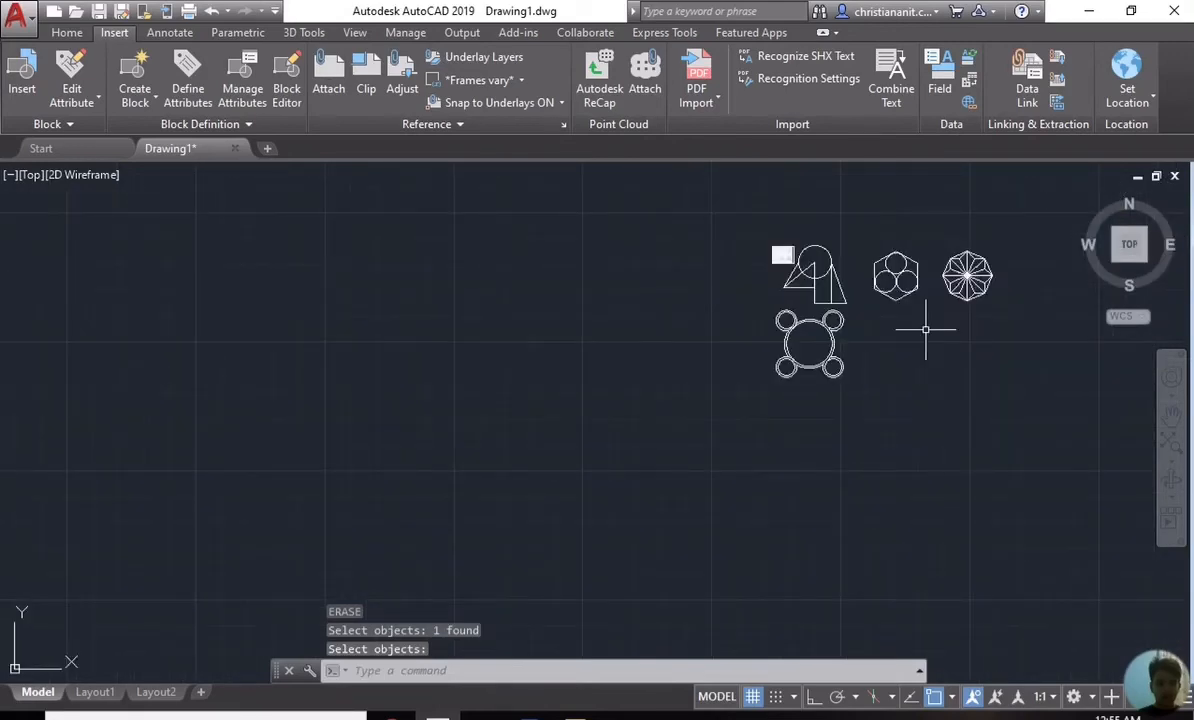
pyautogui.moveTo(926, 330); pyautogui.dragTo(688, 266, button='middle')
pyautogui.scroll(3, 548, 181)
pyautogui.scroll(4, 535, 222)
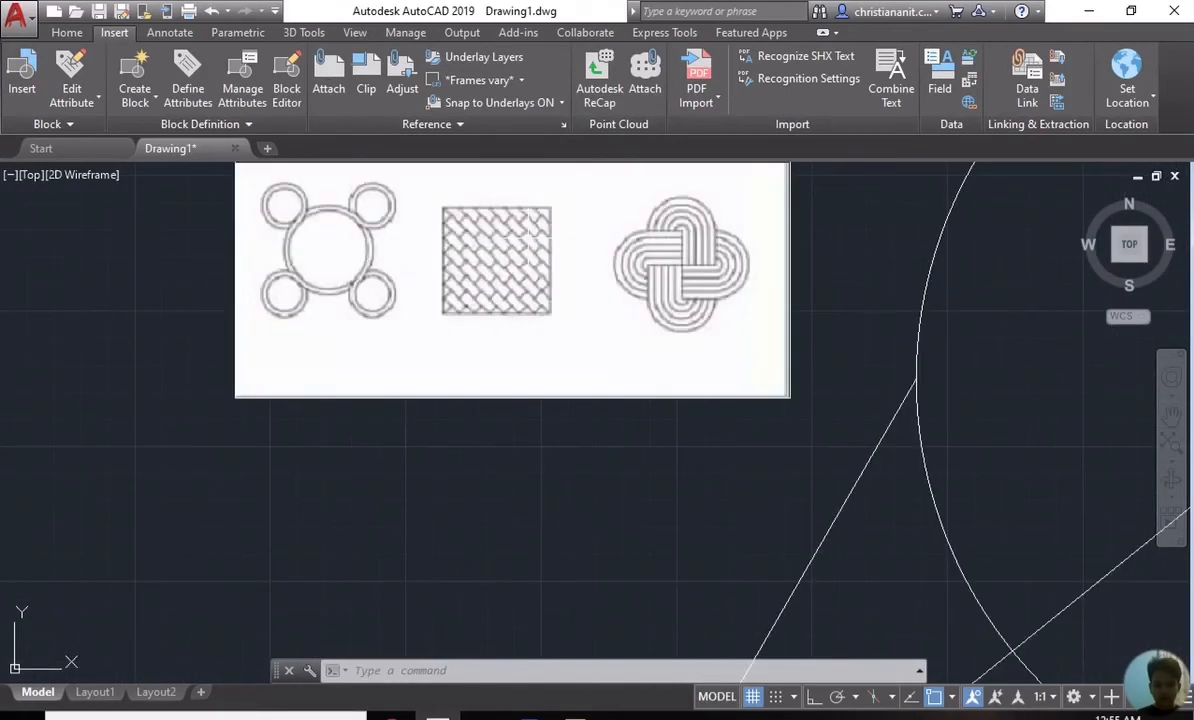
pyautogui.scroll(3, 532, 235)
pyautogui.scroll(-5, 525, 247)
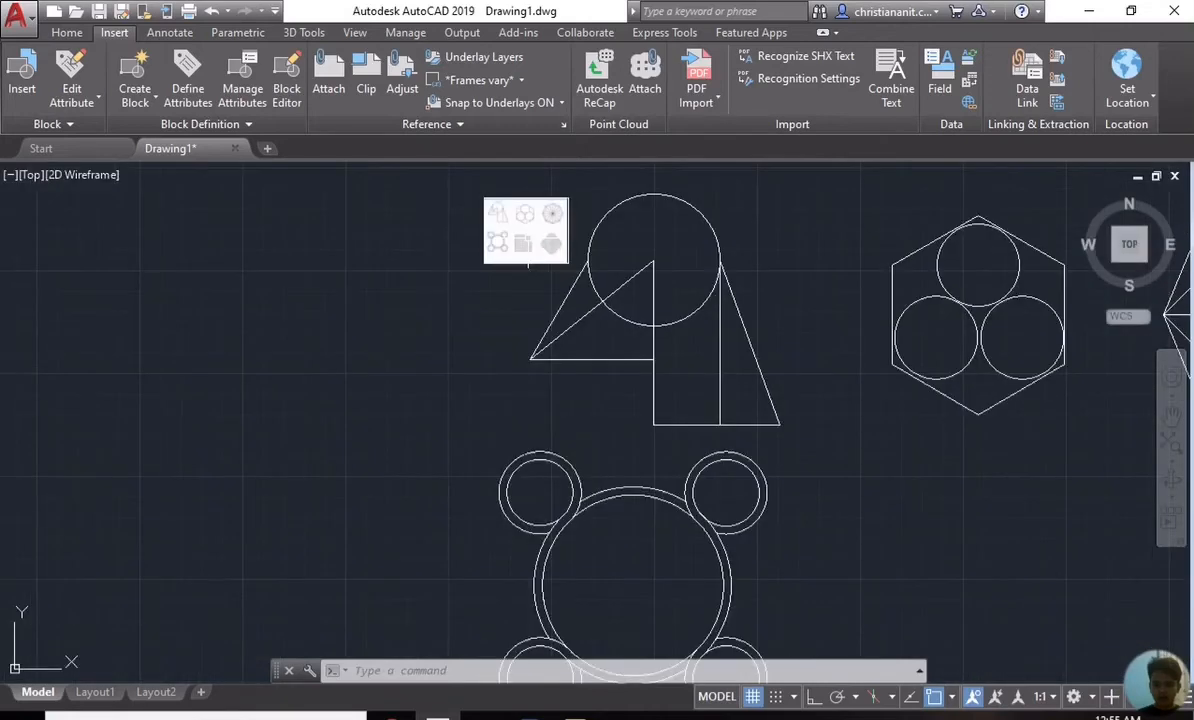
pyautogui.scroll(-4, 700, 430)
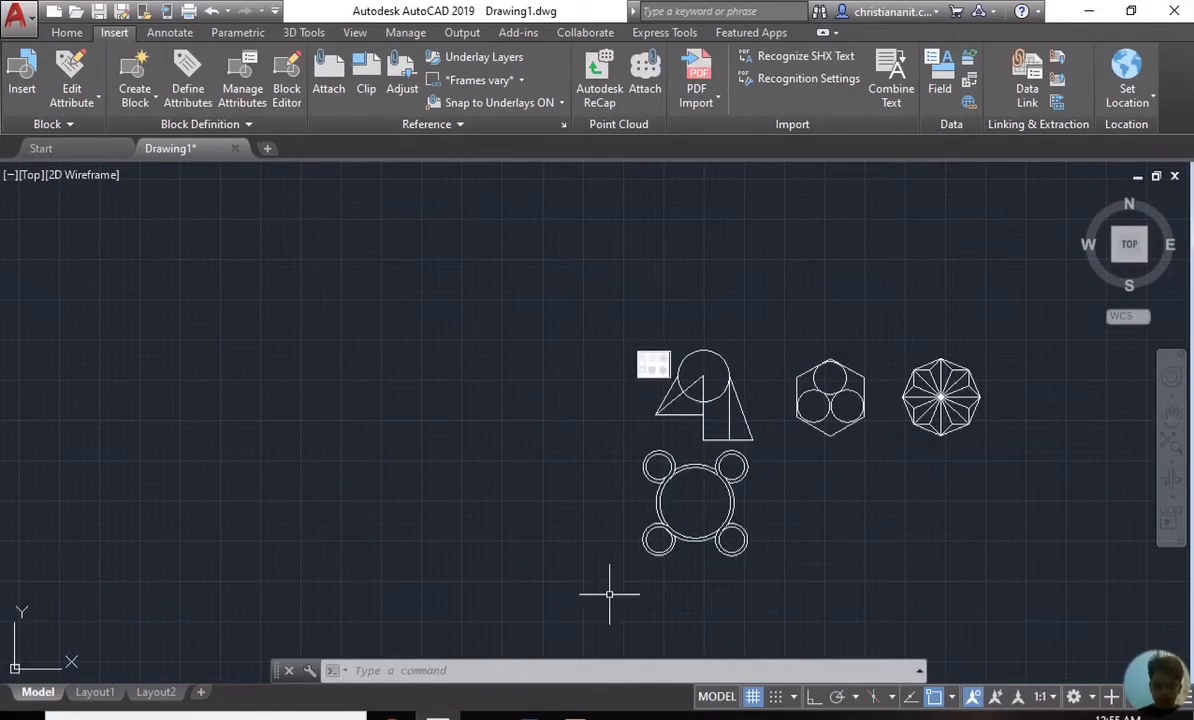
# Step: Draw a rectangle about 142 by 122 units below the hexagon figure, beside the four-ring figure
pyautogui.write('REC')
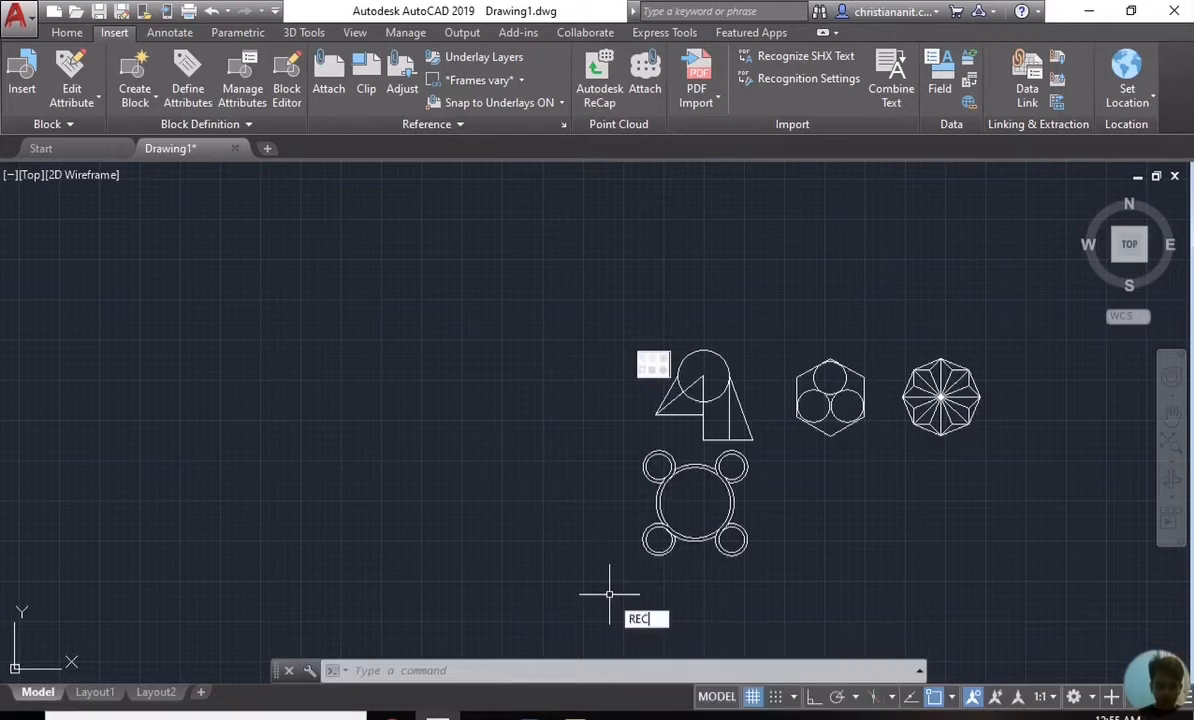
pyautogui.press('Return')
pyautogui.scroll(2, 780, 493)
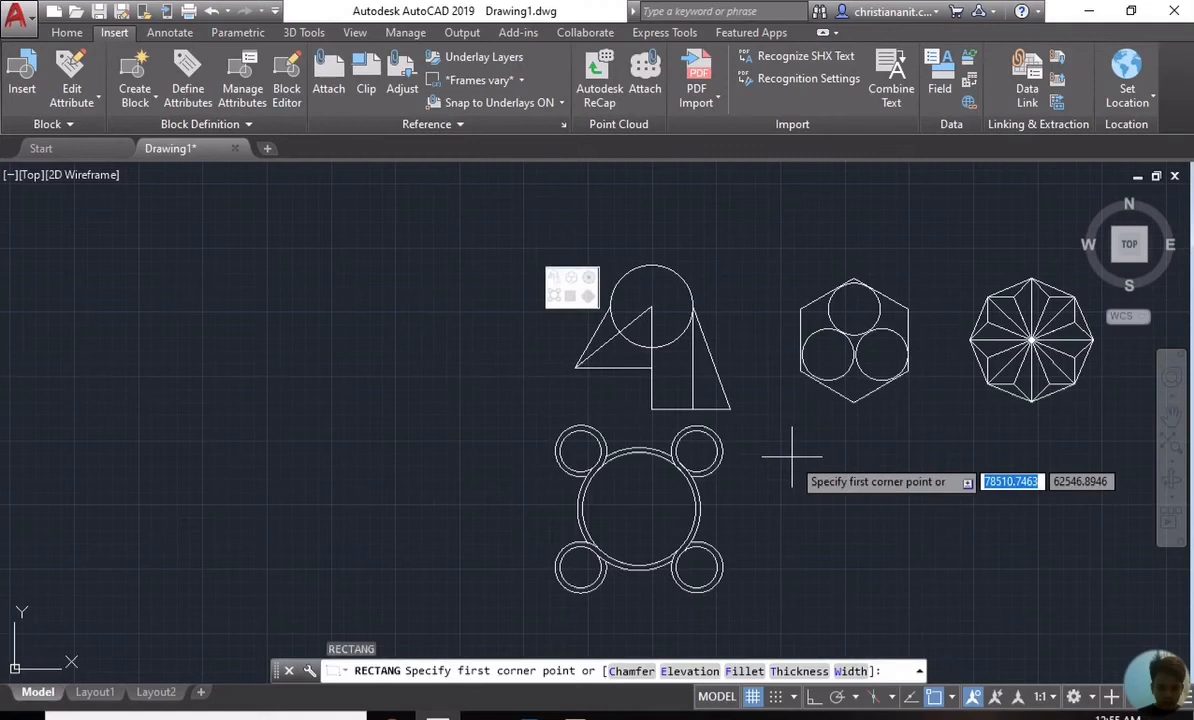
pyautogui.click(792, 457)
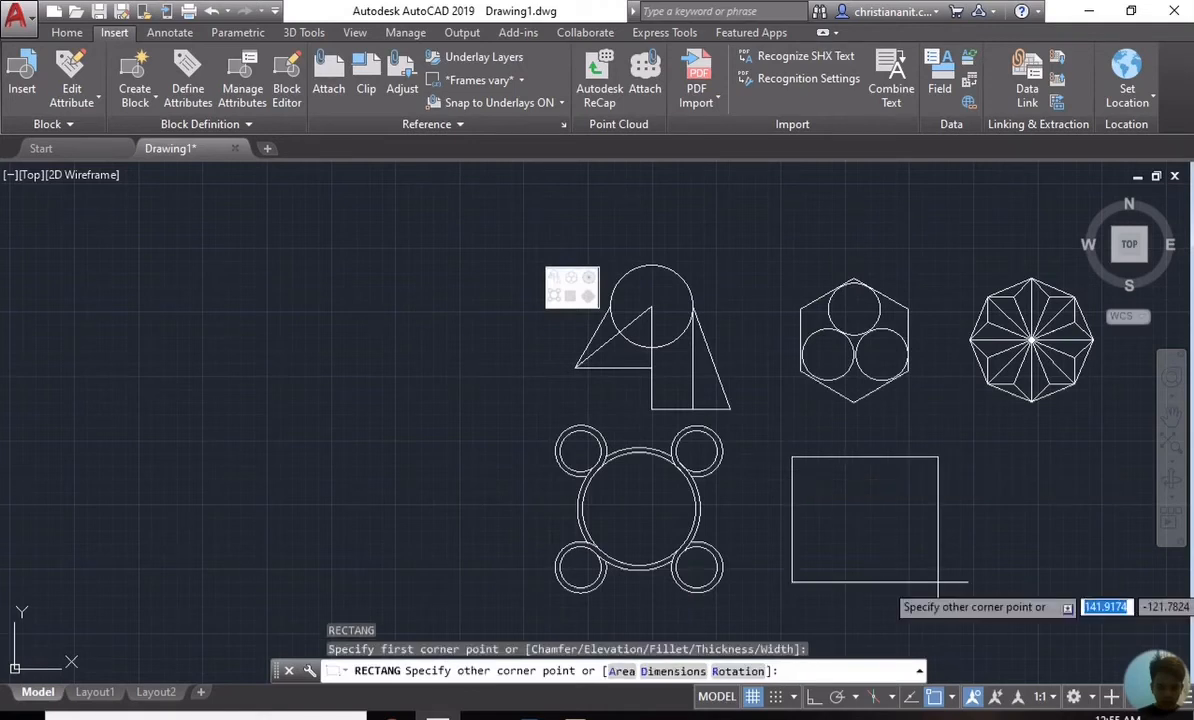
pyautogui.click(938, 581)
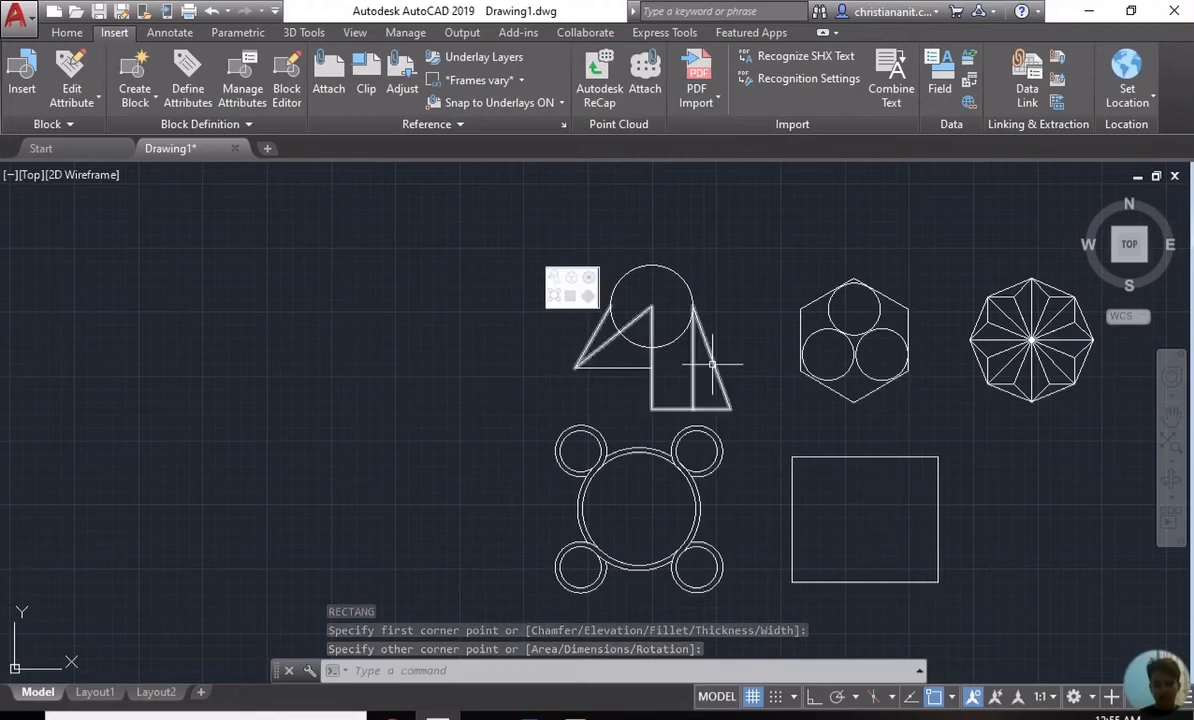
# Step: Hatch the inside of the new rectangle with the AR-B816 pattern at angle 135 and scale 1
pyautogui.write('H')
pyautogui.press('Return')
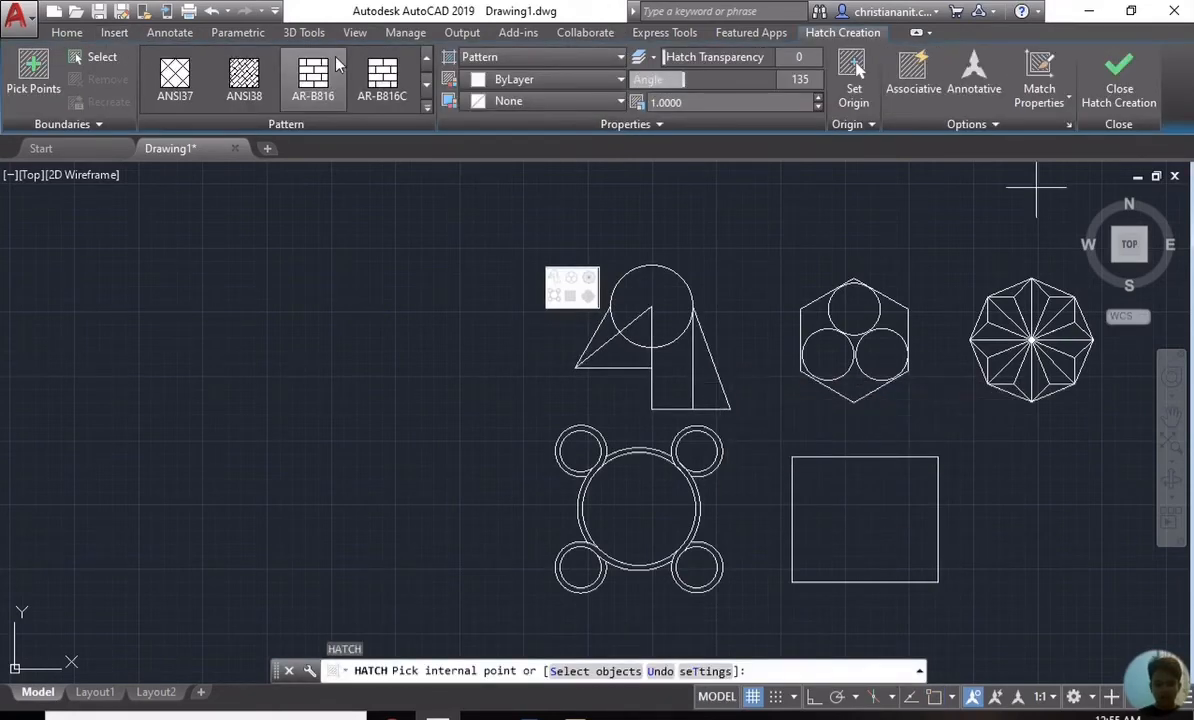
pyautogui.click(307, 104)
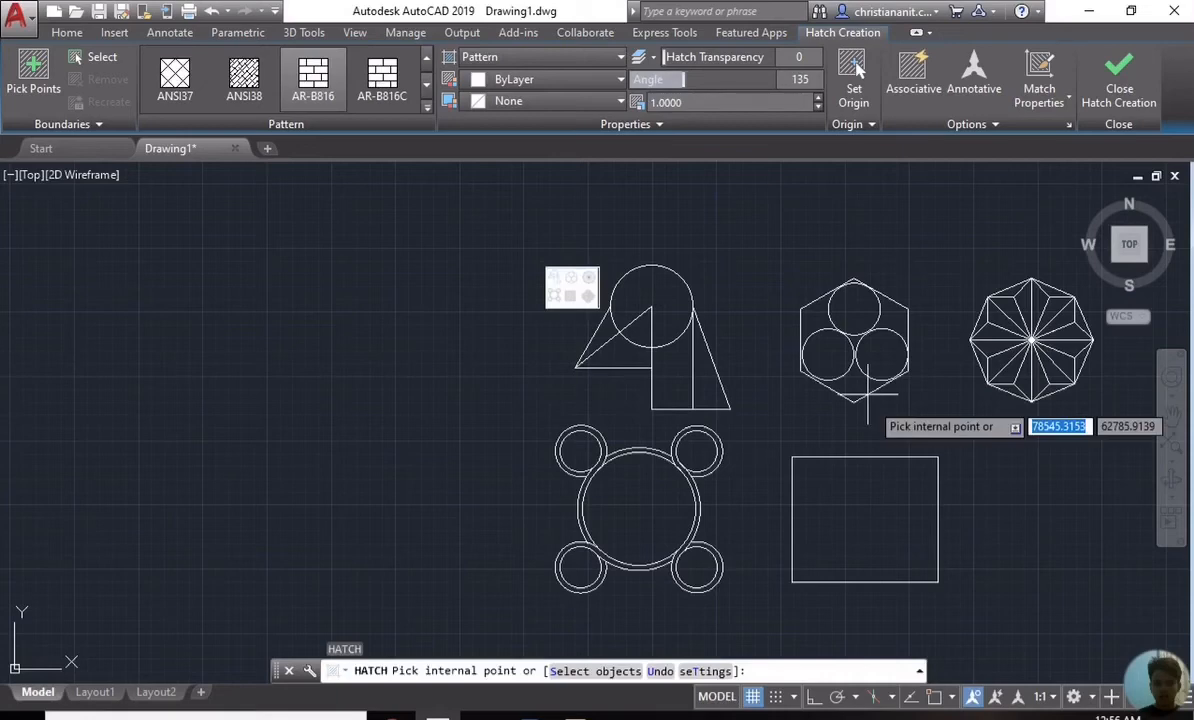
pyautogui.click(847, 497)
pyautogui.scroll(5, 935, 519)
pyautogui.scroll(-5, 933, 520)
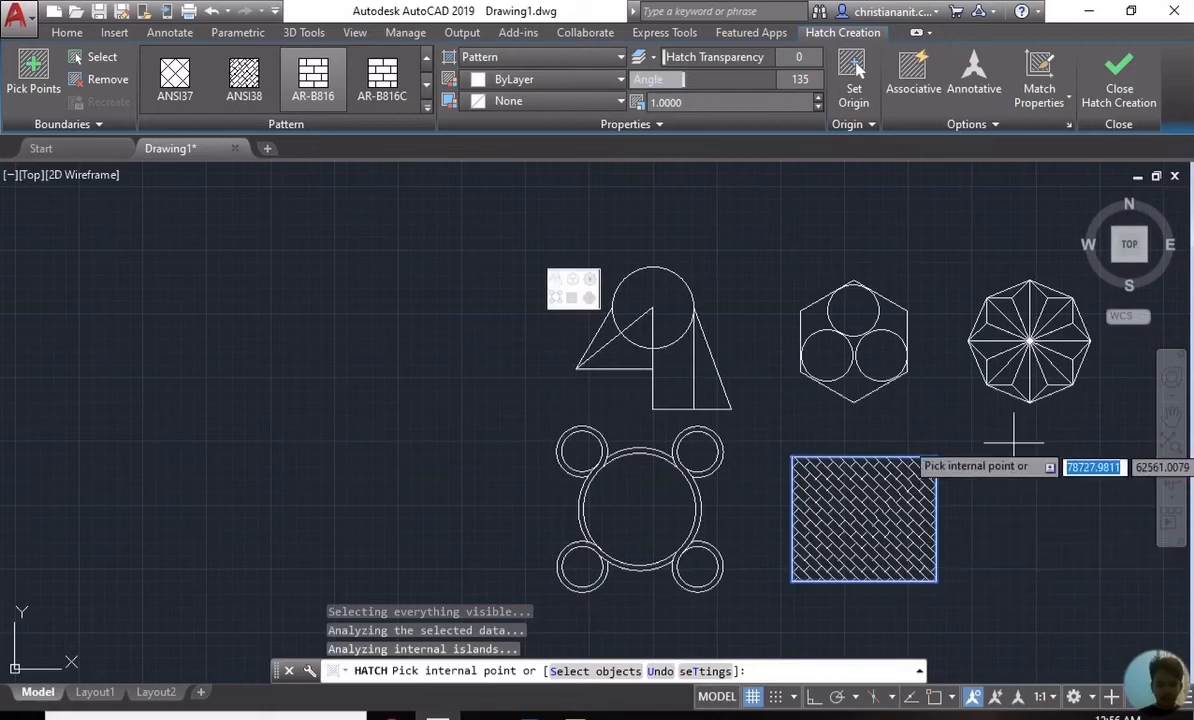
pyautogui.scroll(-3, 368, 341)
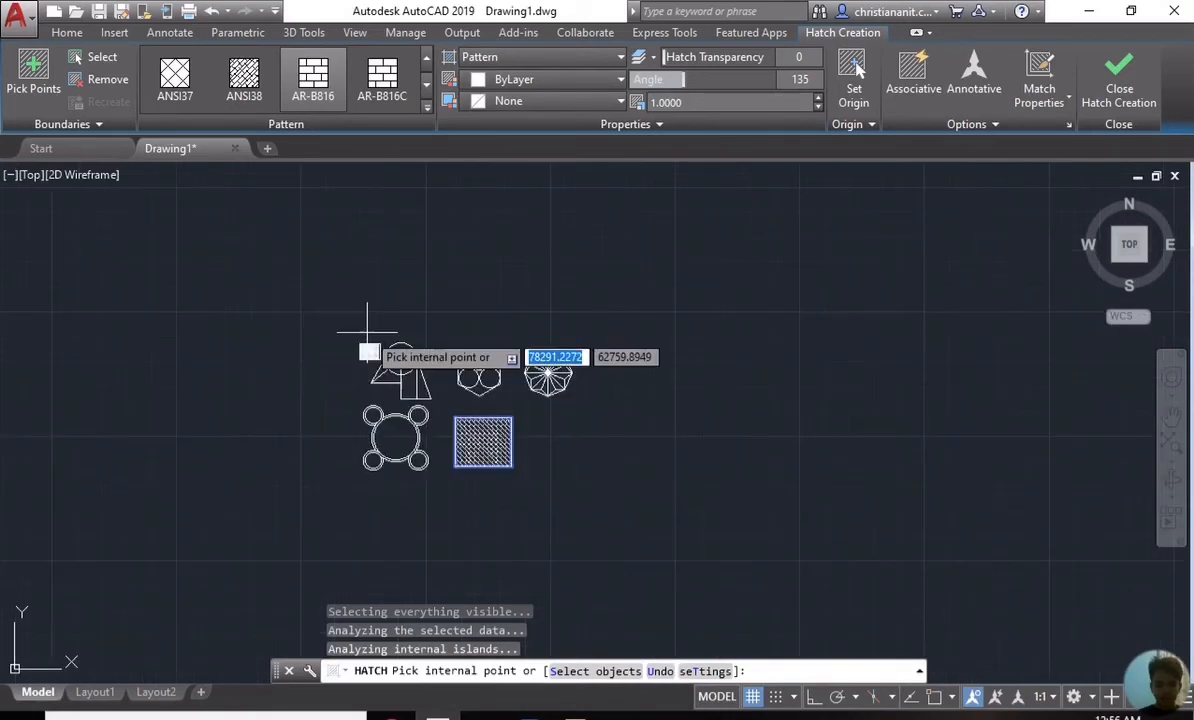
pyautogui.scroll(6, 370, 378)
pyautogui.scroll(2, 425, 360)
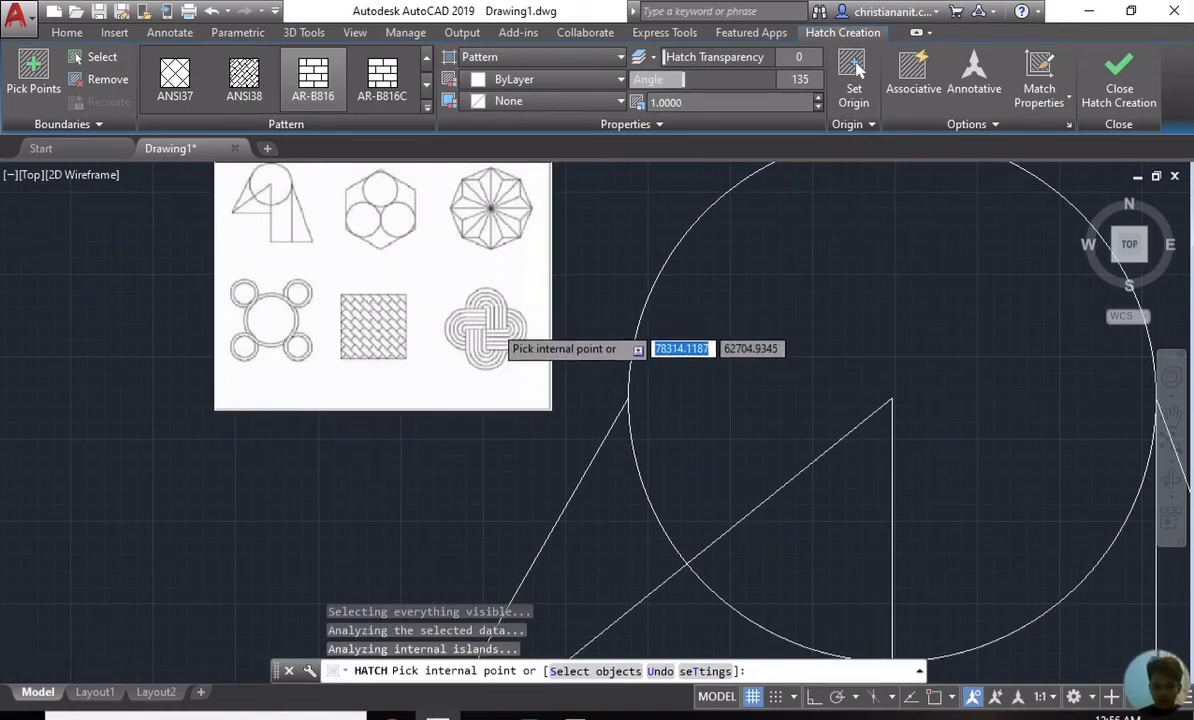
pyautogui.scroll(-5, 693, 446)
pyautogui.scroll(2, 962, 607)
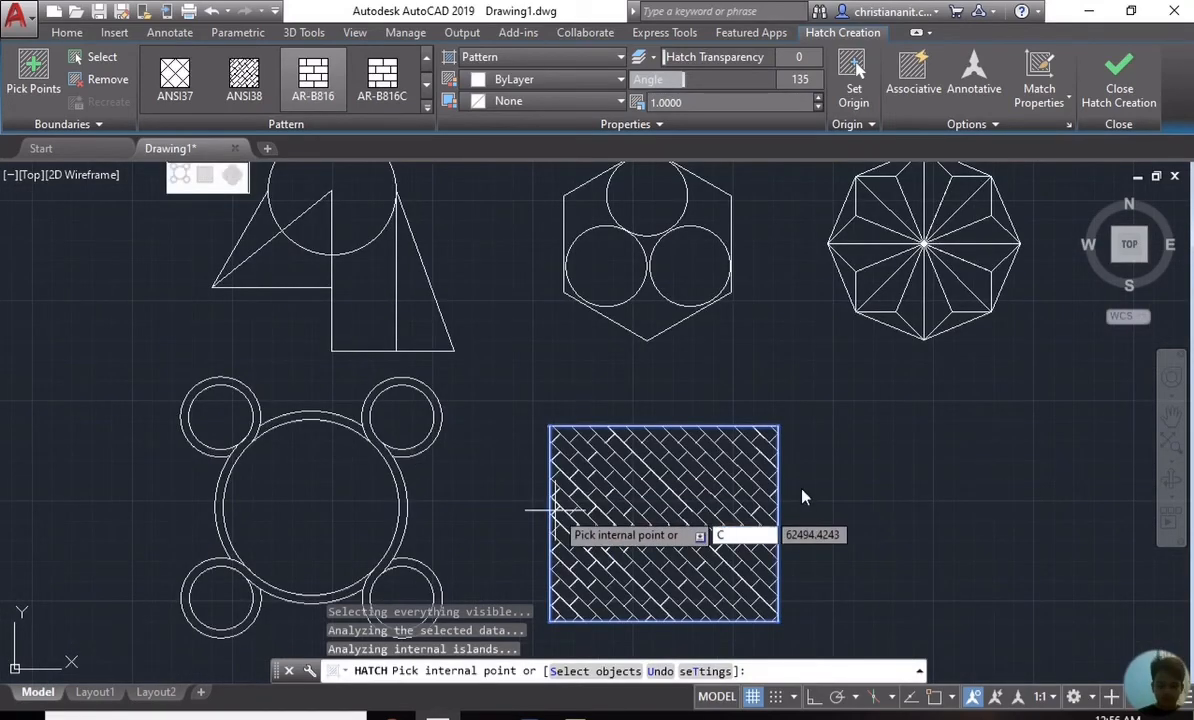
pyautogui.click(548, 507)
pyautogui.press('Escape')
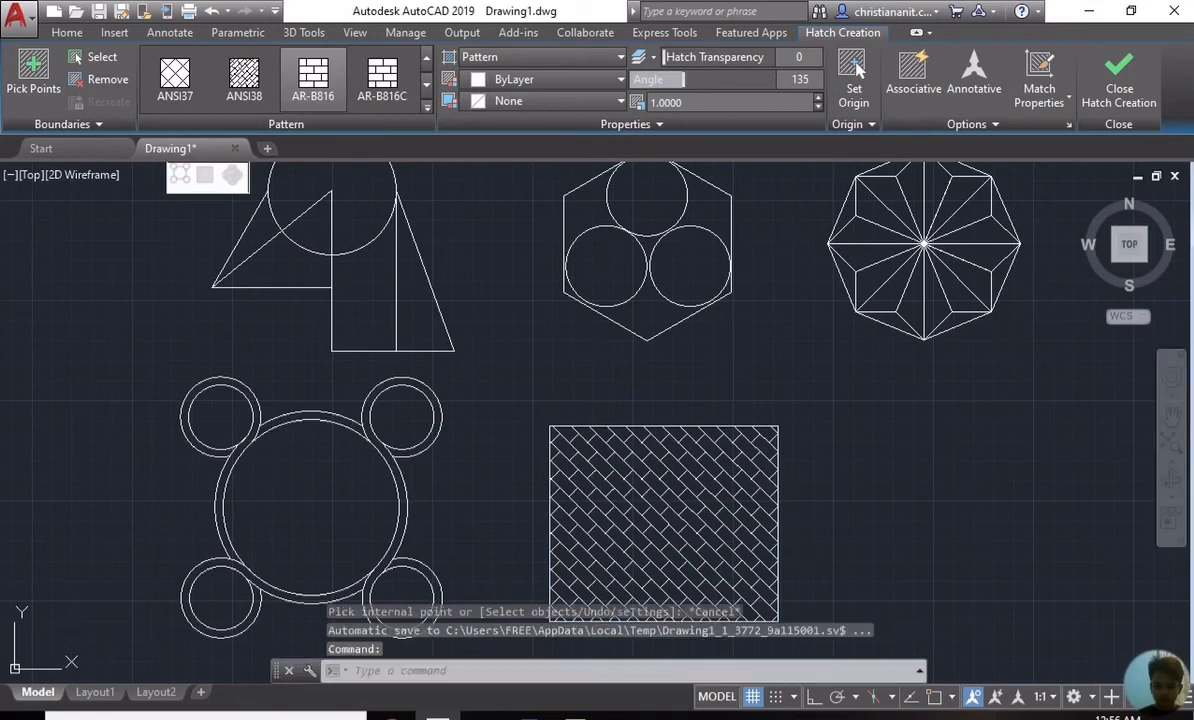
# Step: Draw a circle of radius 50 below the octagonal star figure, beside the hatched rectangle
pyautogui.write('c')
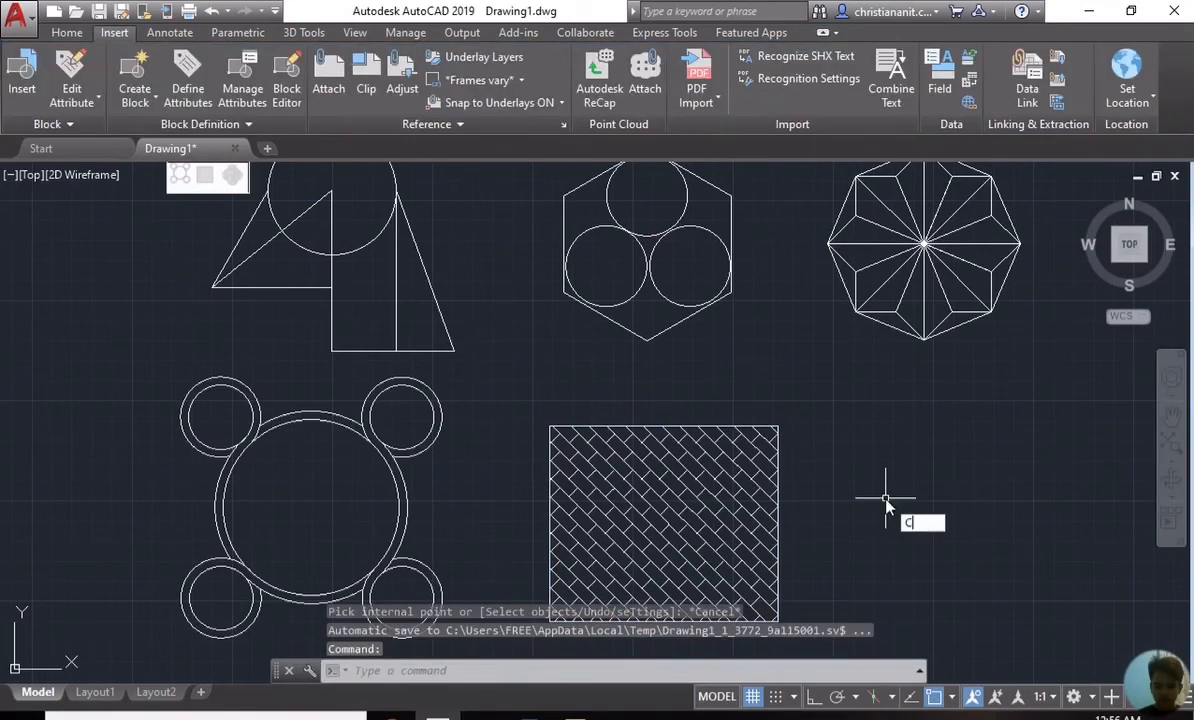
pyautogui.press('Return')
pyautogui.click(969, 465)
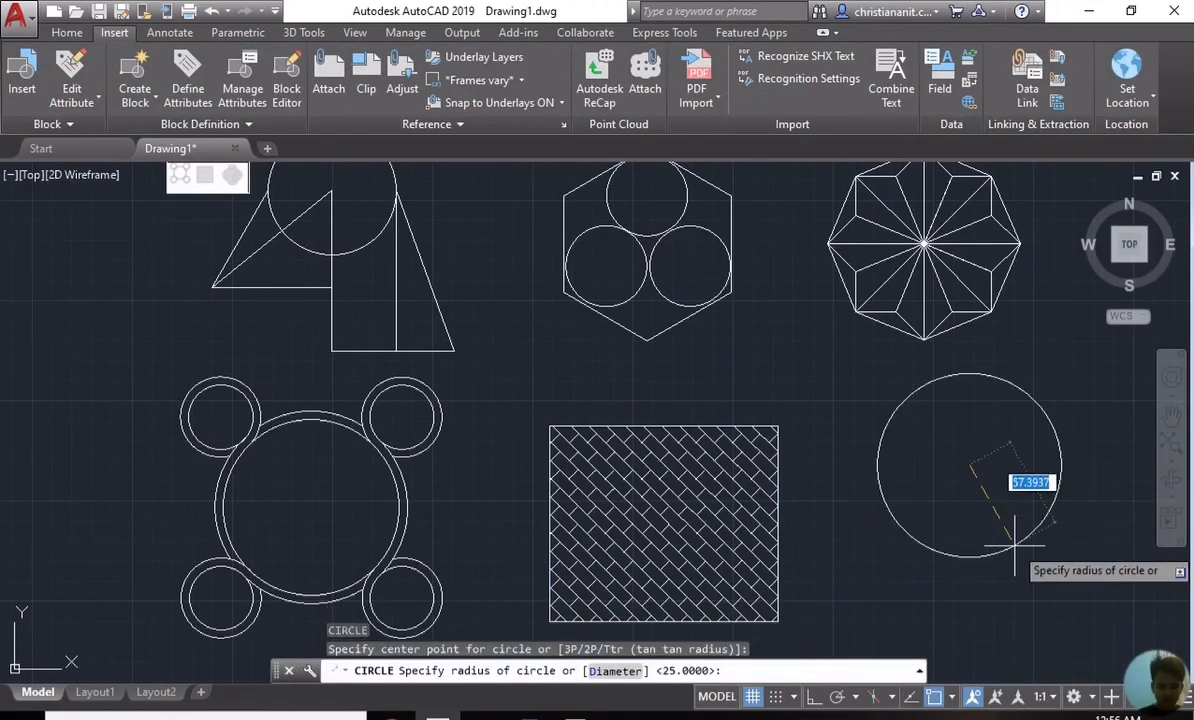
pyautogui.write('50')
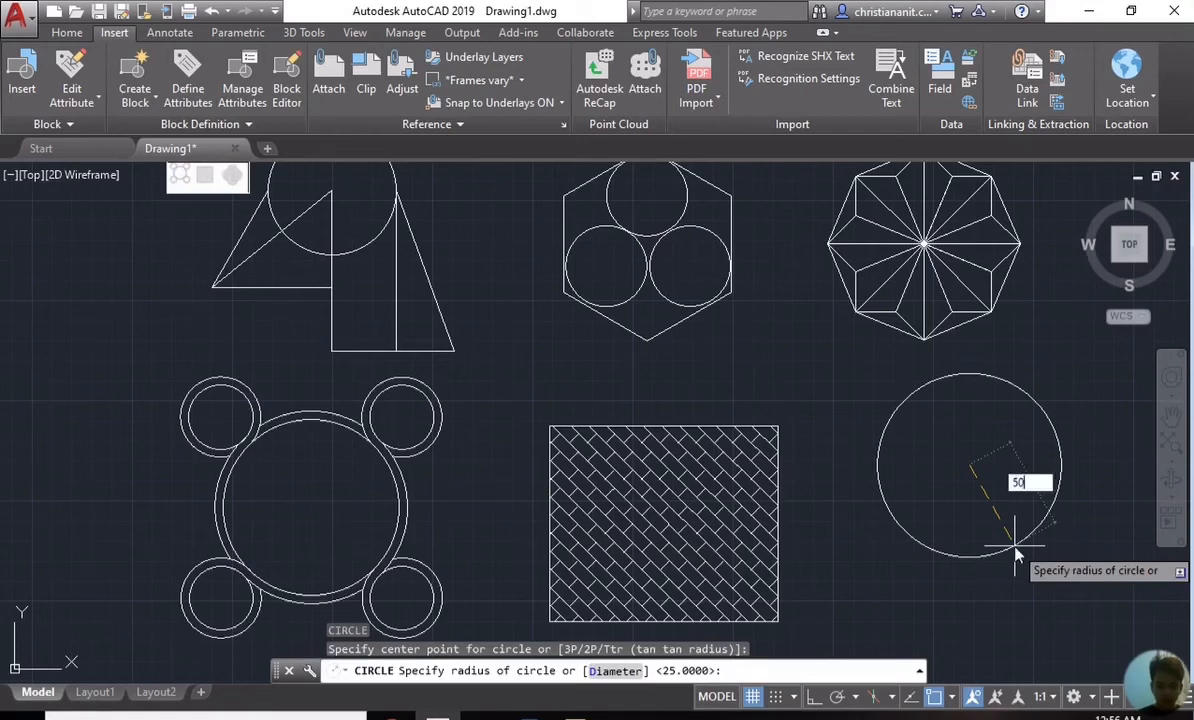
pyautogui.press('Return')
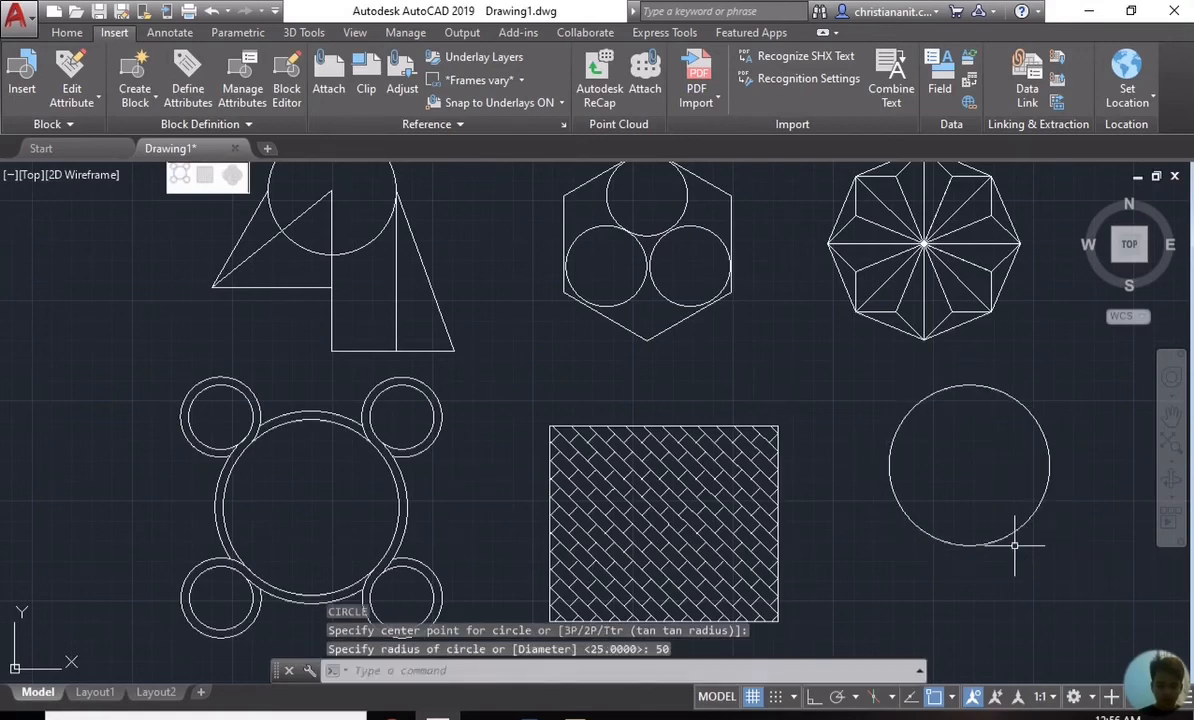
pyautogui.scroll(1, 245, 203)
pyautogui.scroll(-5, 211, 178)
pyautogui.scroll(7, 211, 178)
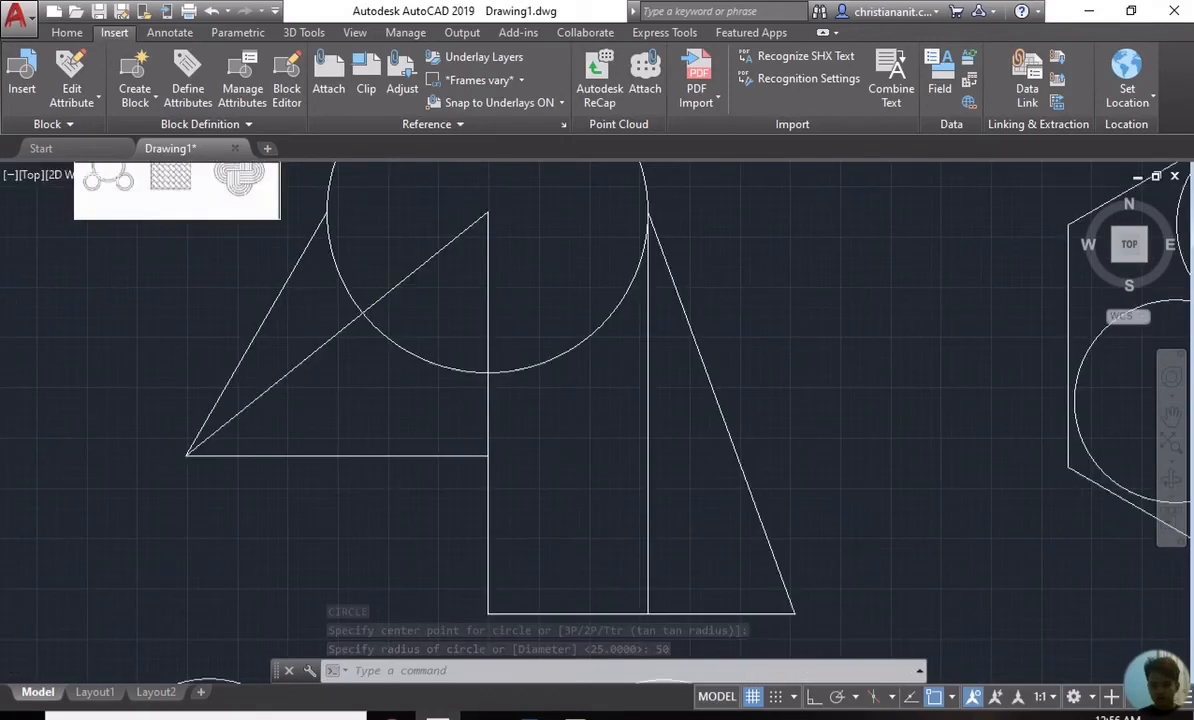
# Step: Offset the radius-50 circle below the octagonal star inward by 10 units
pyautogui.scroll(5, 229, 190)
pyautogui.scroll(-4, 229, 190)
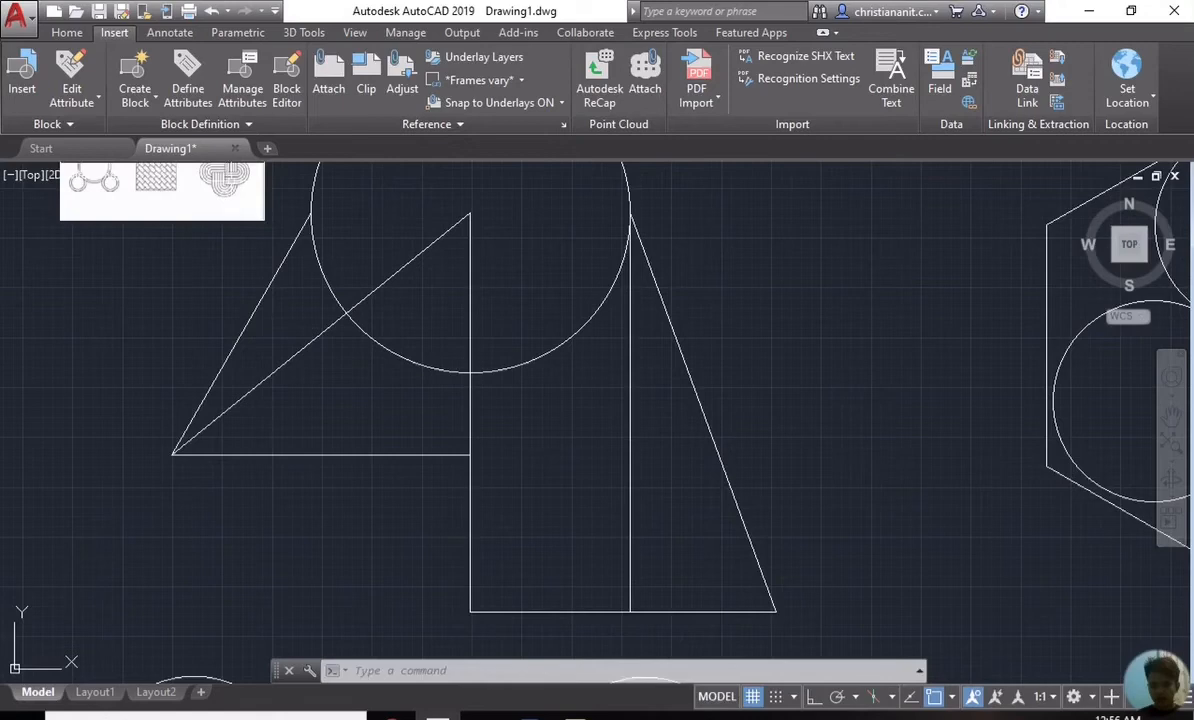
pyautogui.scroll(-6, 1070, 572)
pyautogui.scroll(-2, 914, 592)
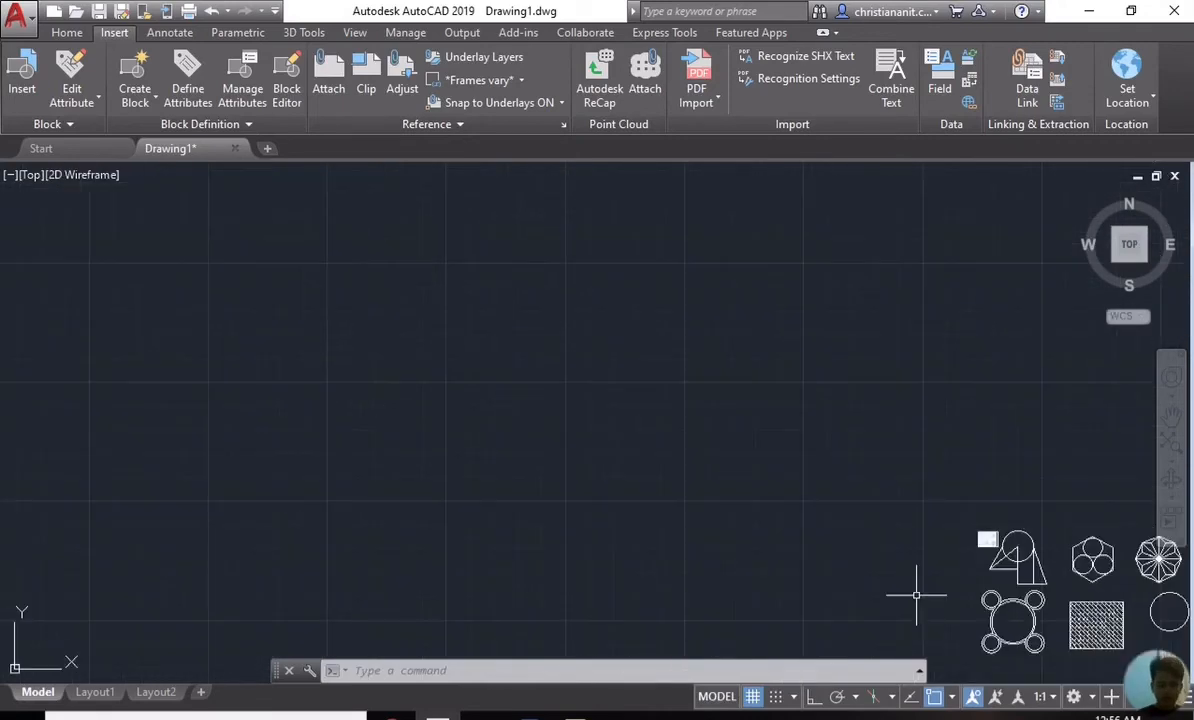
pyautogui.write('p')
pyautogui.press('Return')
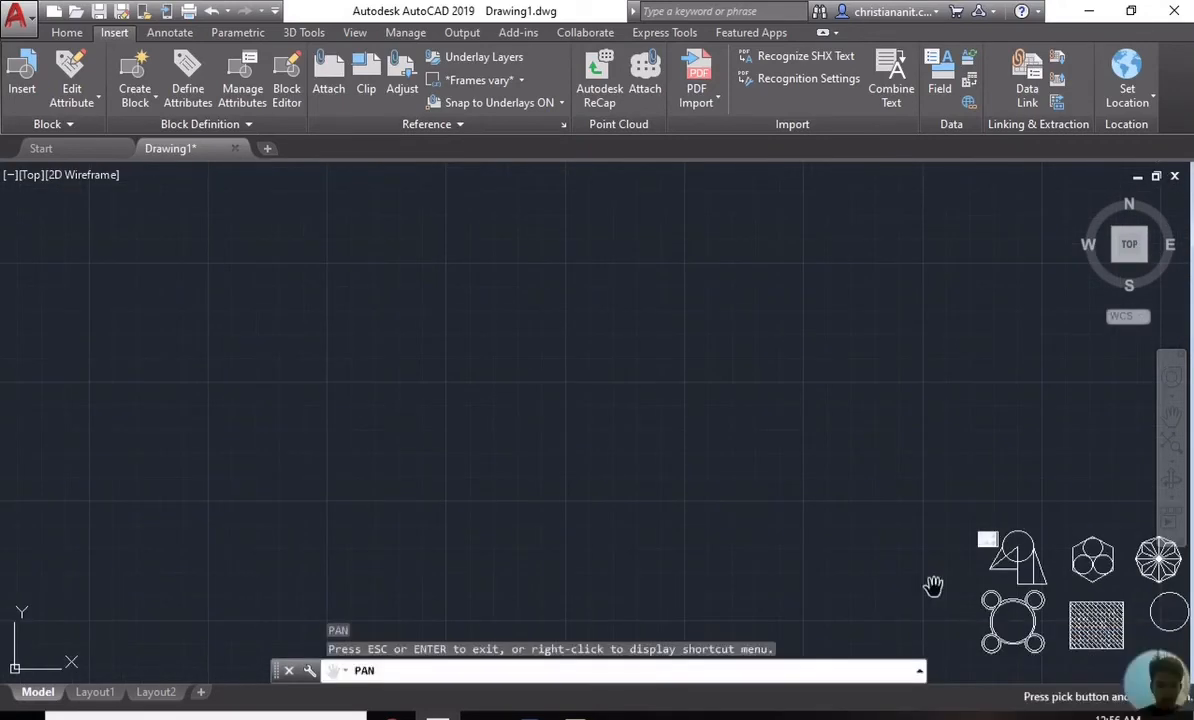
pyautogui.moveTo(932, 585); pyautogui.dragTo(384, 448)
pyautogui.scroll(5, 512, 461)
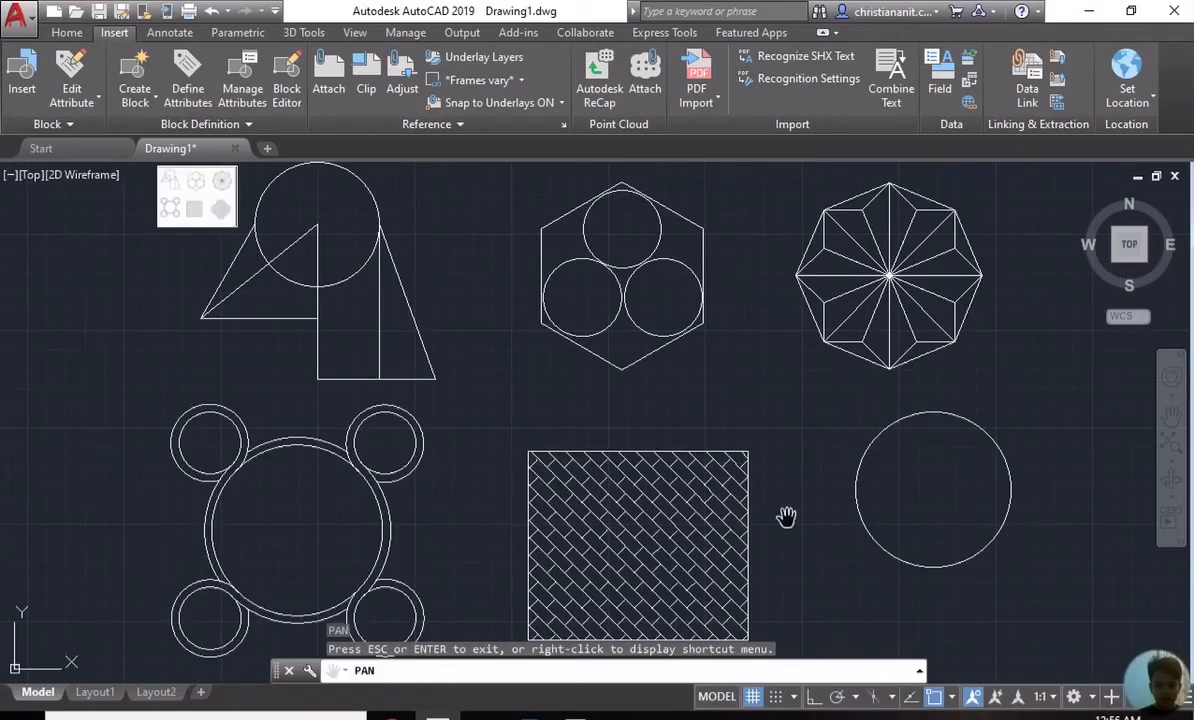
pyautogui.press('Escape')
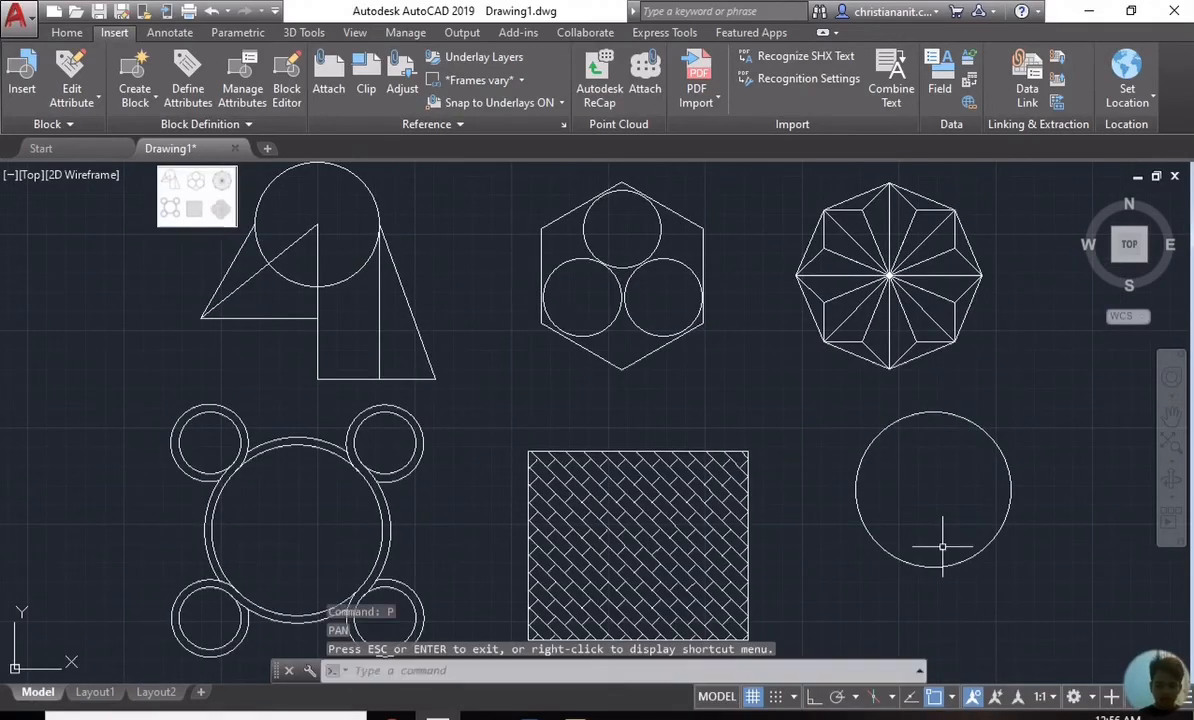
pyautogui.write('o')
pyautogui.press('Return')
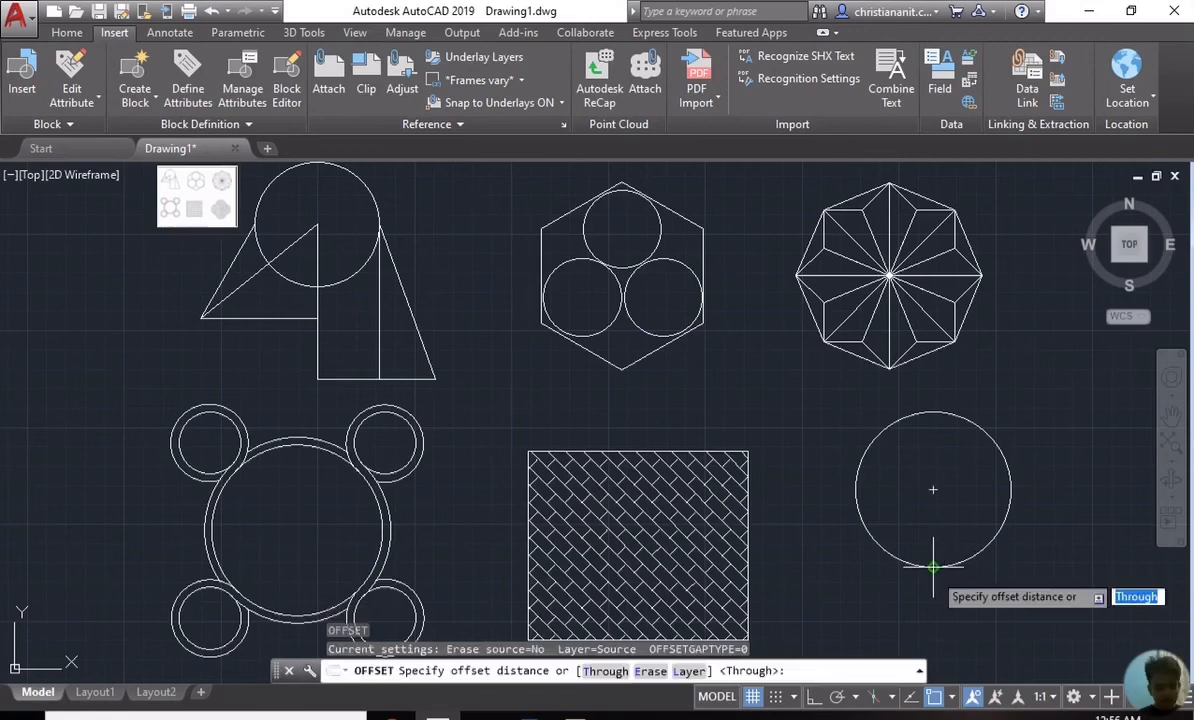
pyautogui.press('Return')
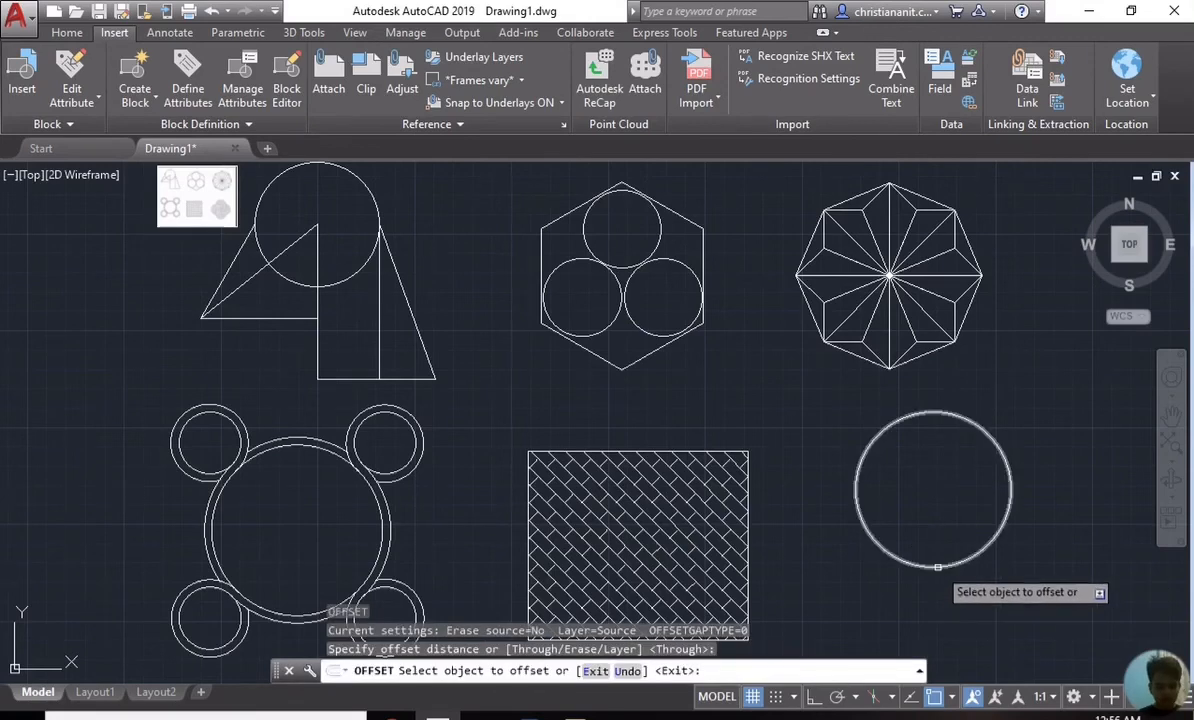
pyautogui.click(933, 566)
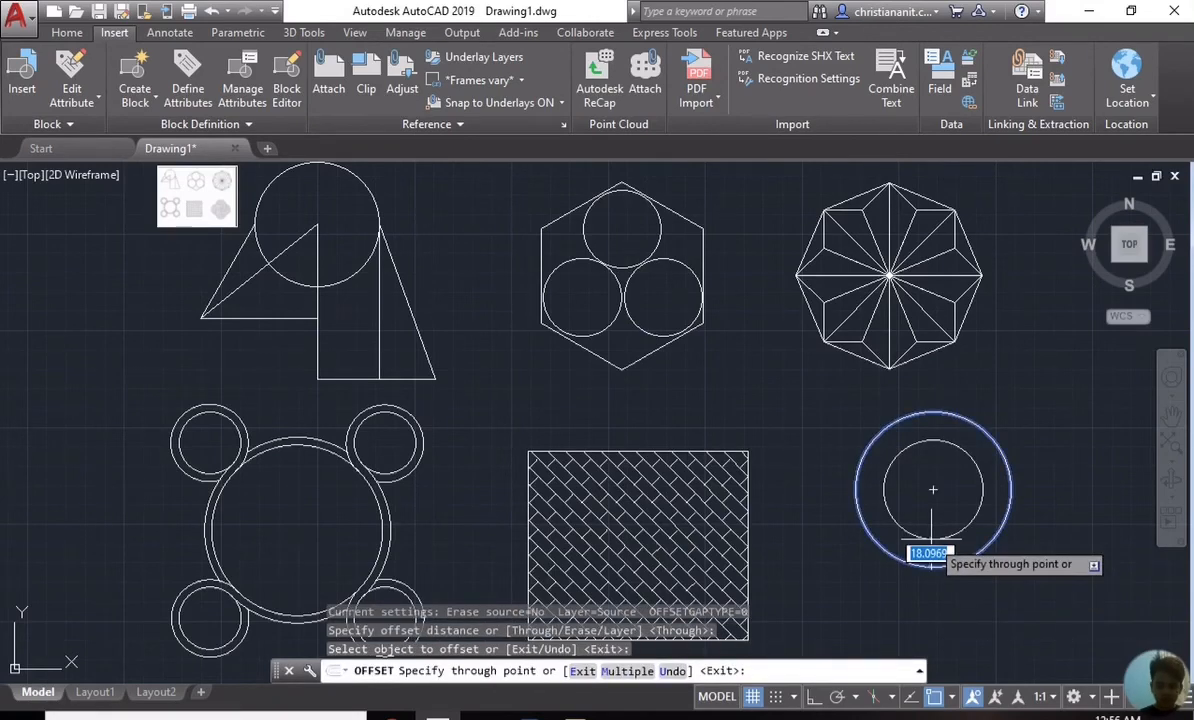
pyautogui.write('10')
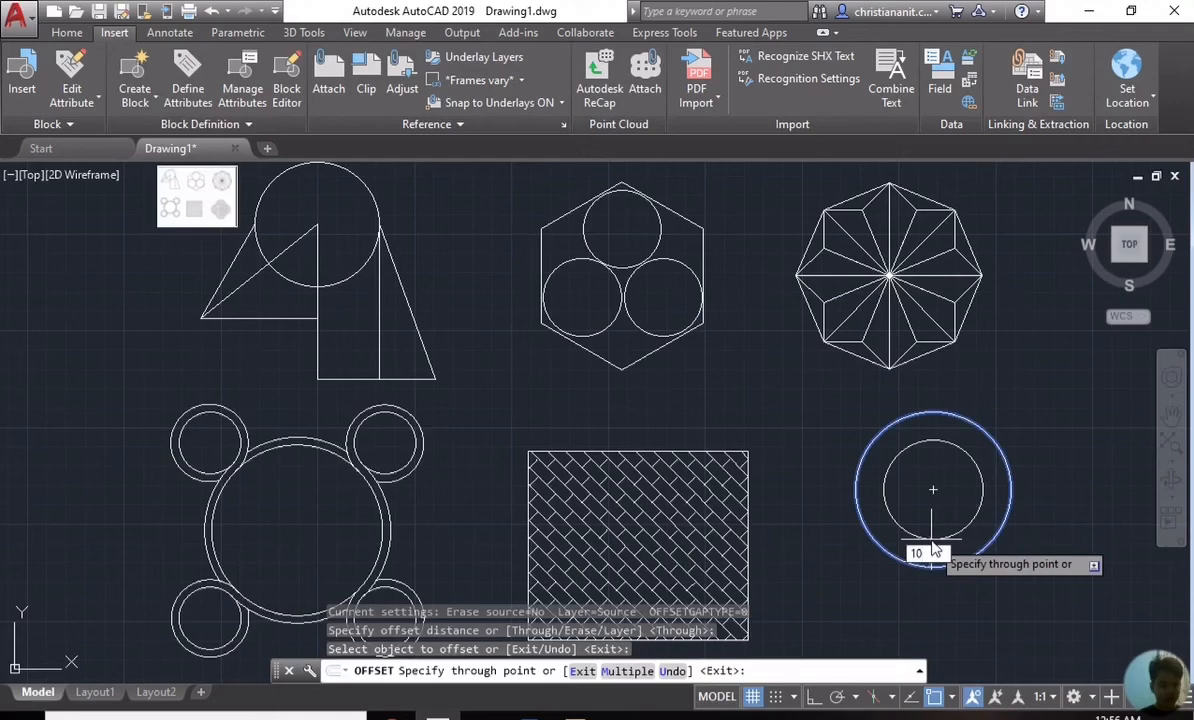
pyautogui.press('Return')
# Step: Offset each newest inner circle inward by 10 units three more times, making five concentric circles
pyautogui.click(918, 548)
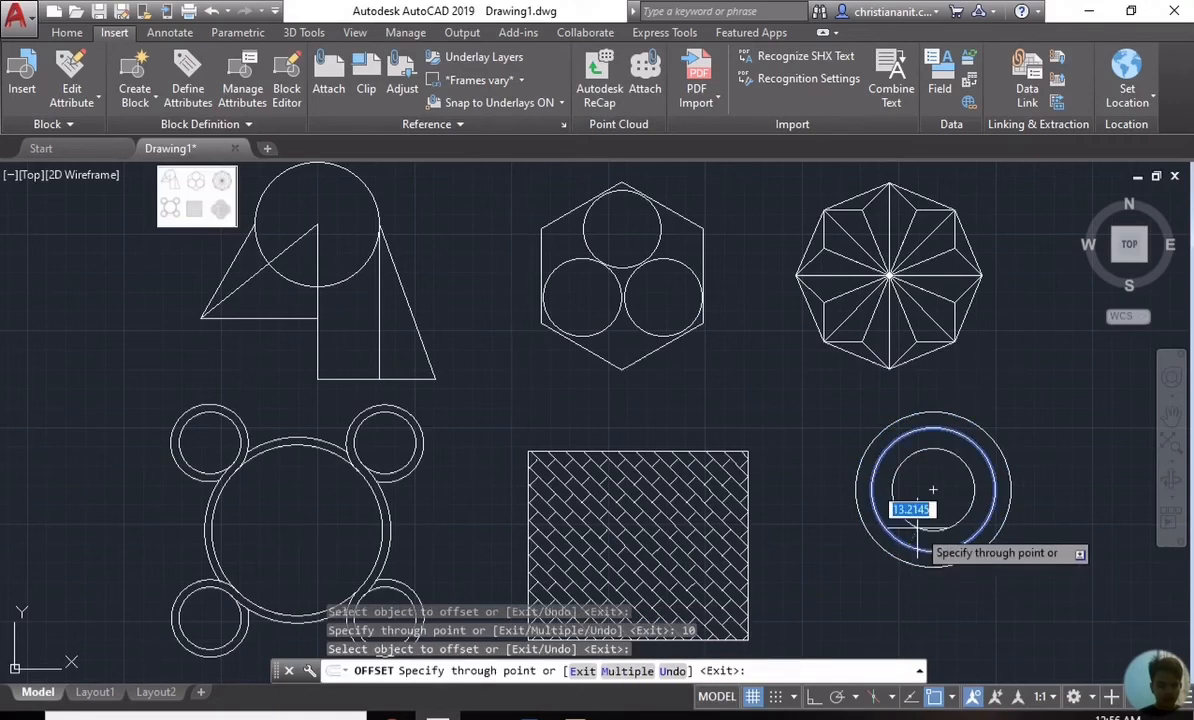
pyautogui.write('10')
pyautogui.press('Return')
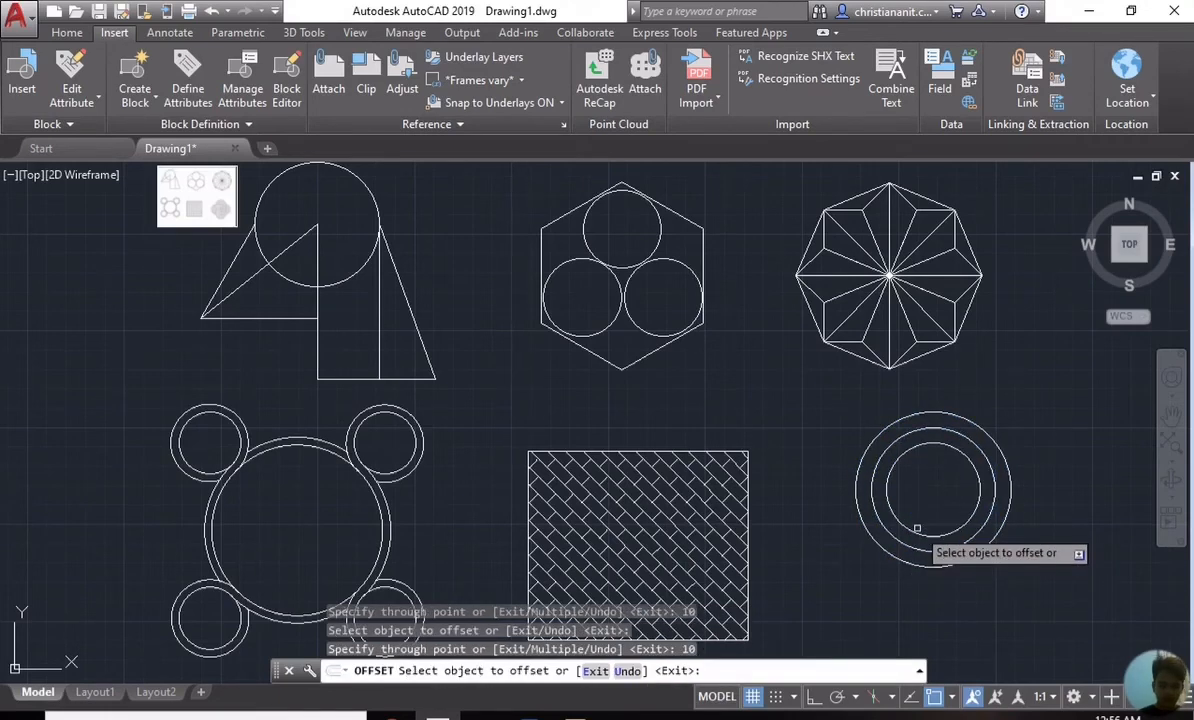
pyautogui.click(920, 537)
pyautogui.write('10')
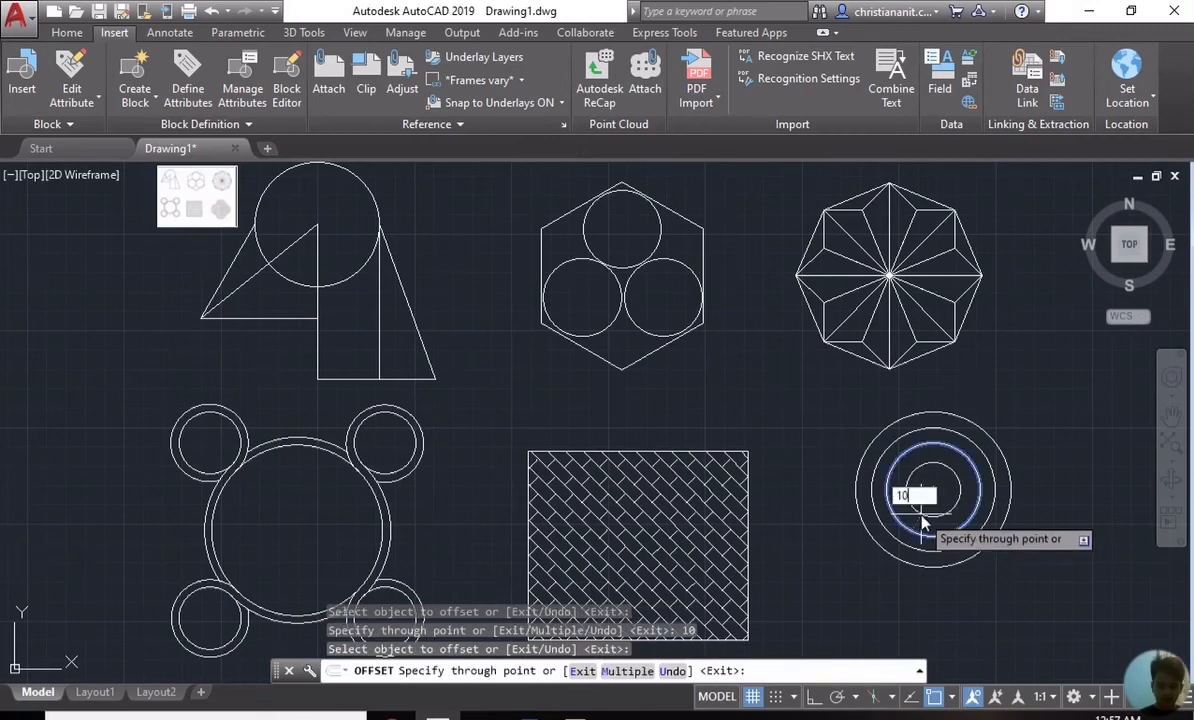
pyautogui.press('Return')
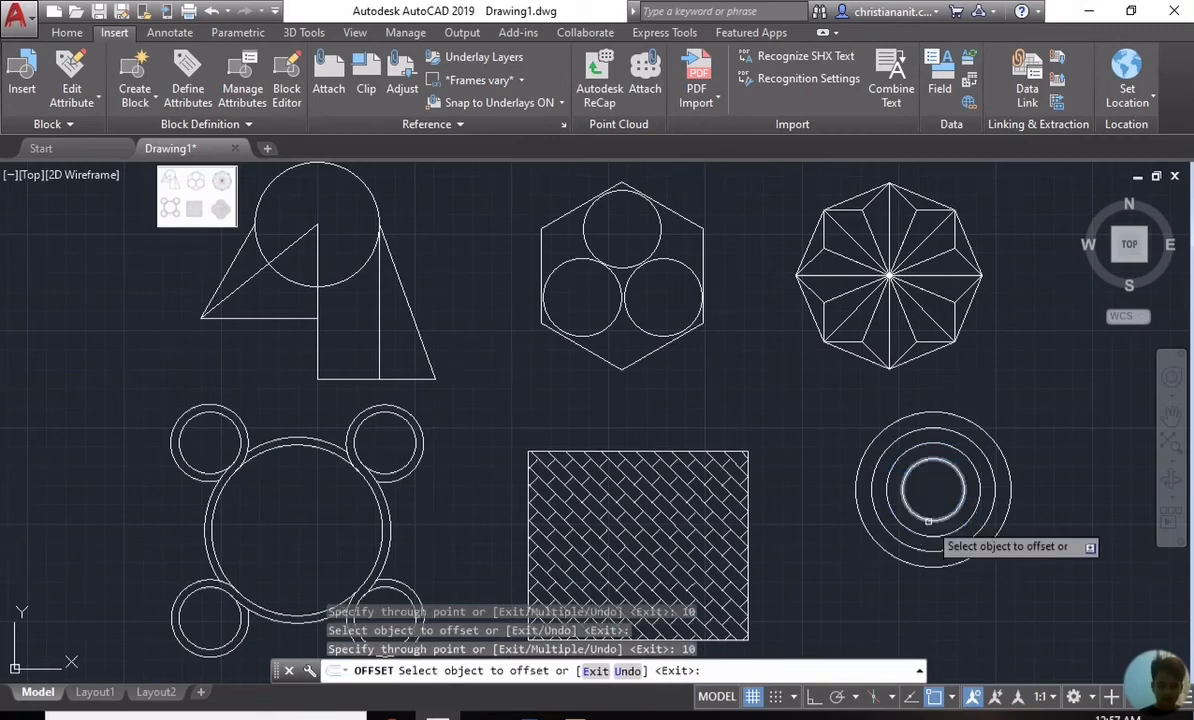
pyautogui.click(928, 521)
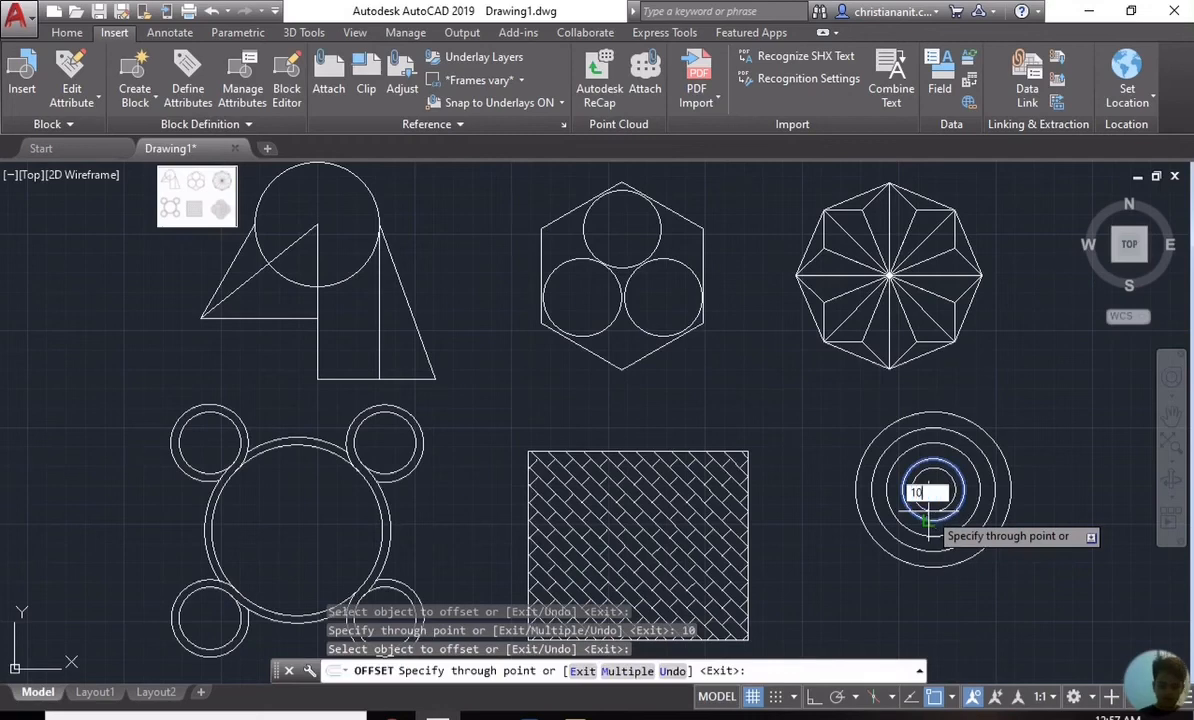
pyautogui.press('Return')
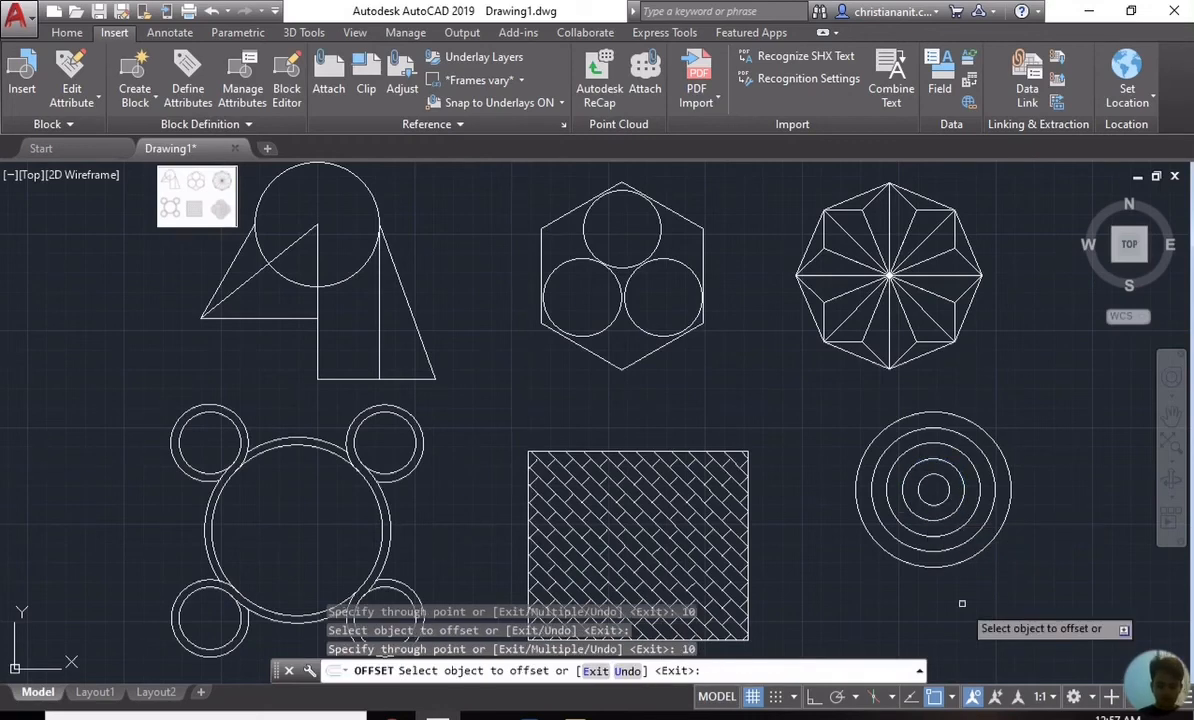
pyautogui.press('Escape')
# Step: Draw a vertical diameter line through the concentric circles, from the outer circle's bottom quadrant to its top quadrant
pyautogui.write('L')
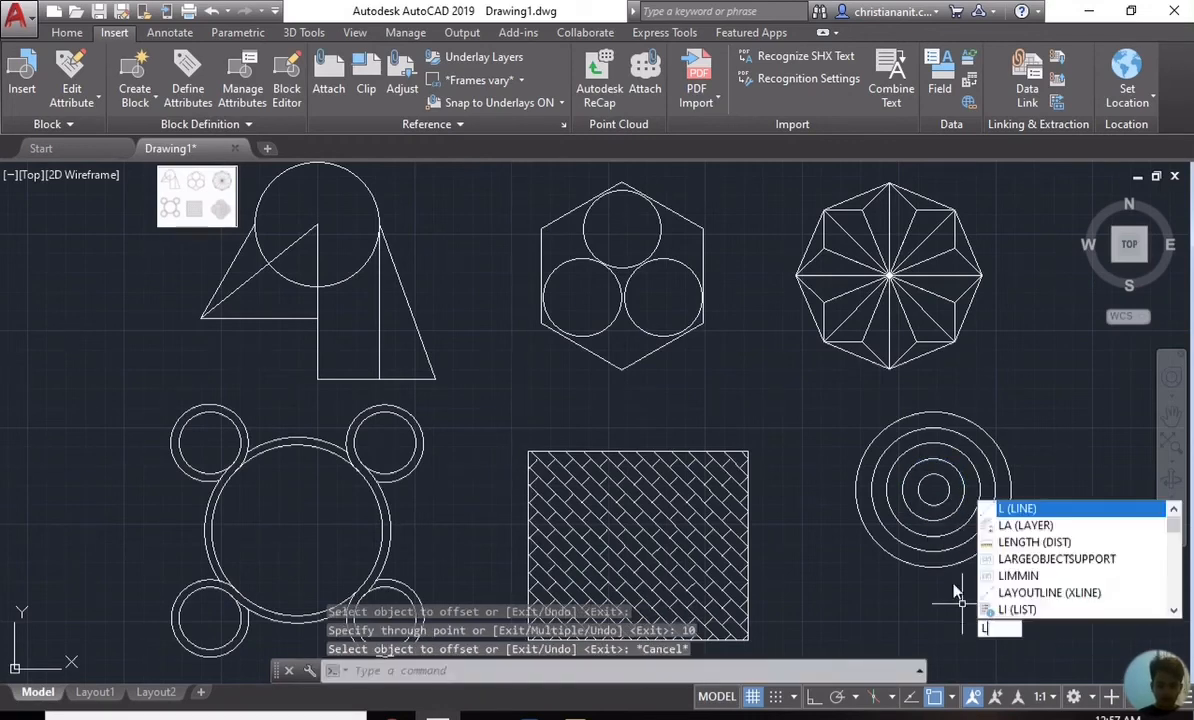
pyautogui.press('Return')
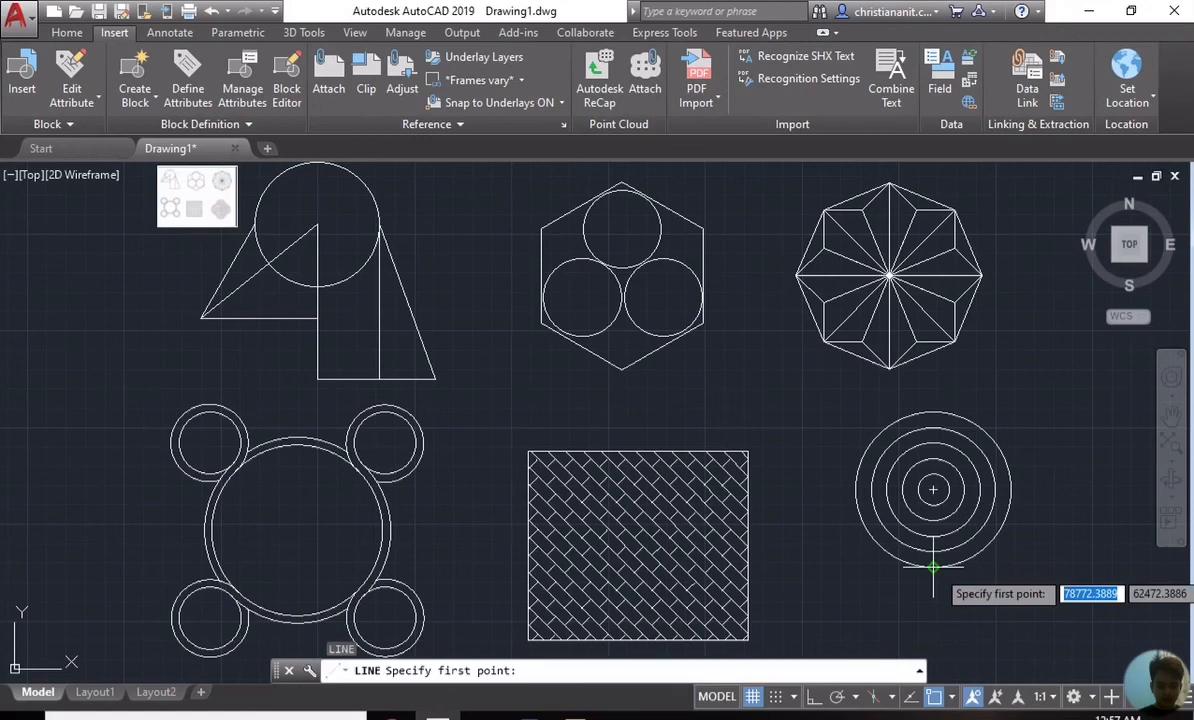
pyautogui.click(933, 567)
pyautogui.click(933, 411)
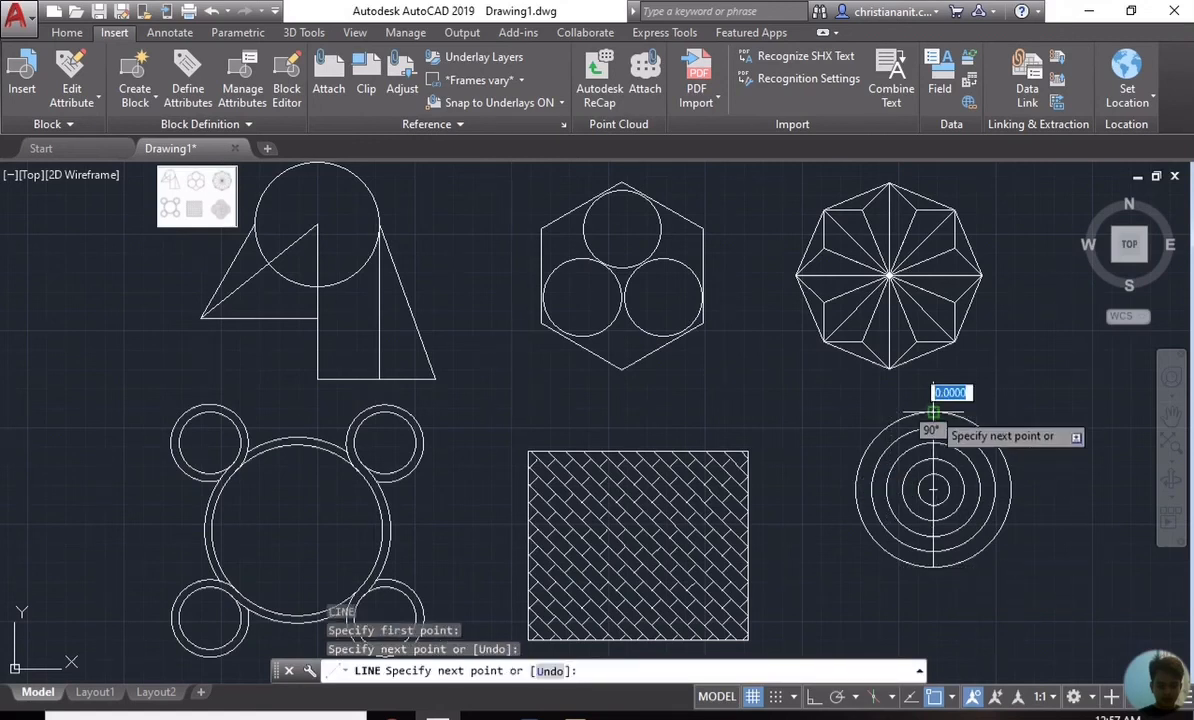
pyautogui.press('Return')
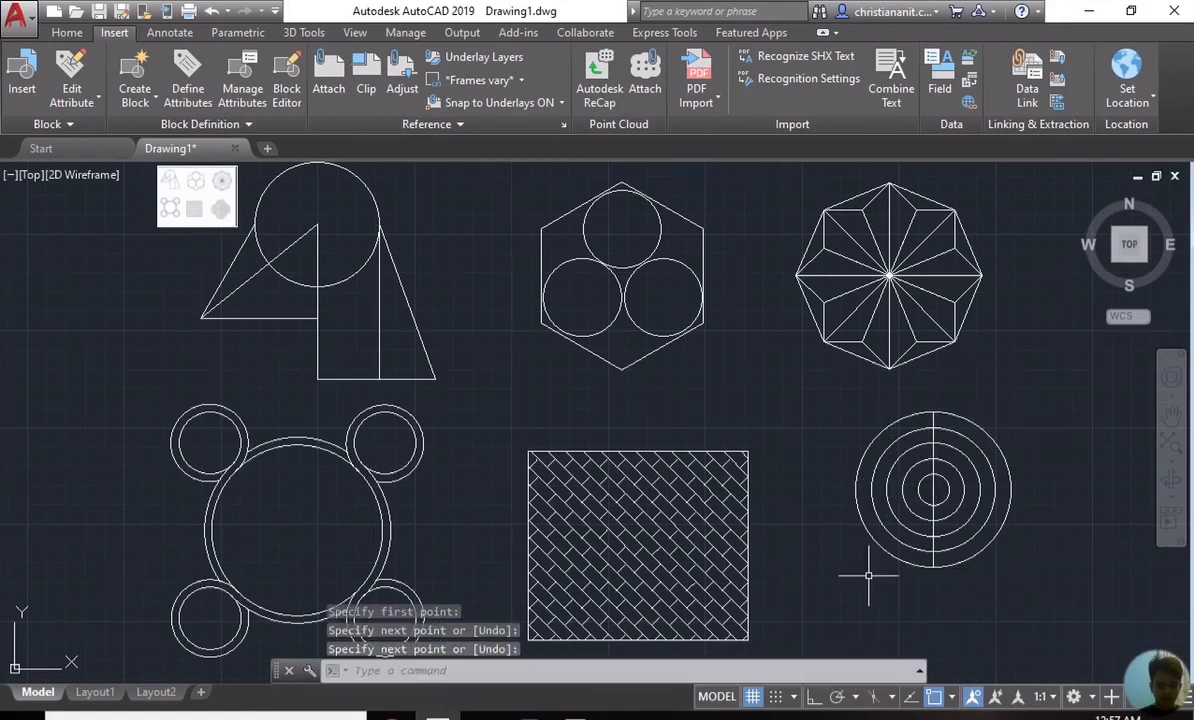
# Step: Trim away the left halves of all five concentric circles at the vertical diameter line
pyautogui.write('TR')
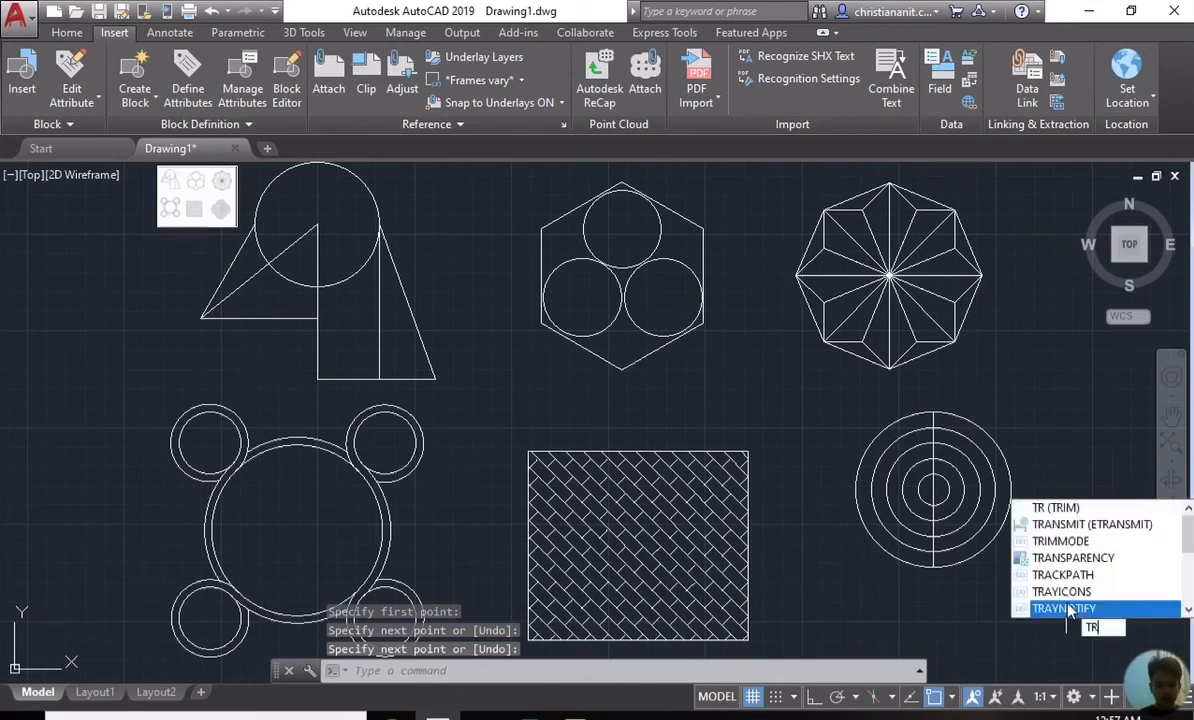
pyautogui.press('Return')
pyautogui.click(1076, 602)
pyautogui.click(915, 470)
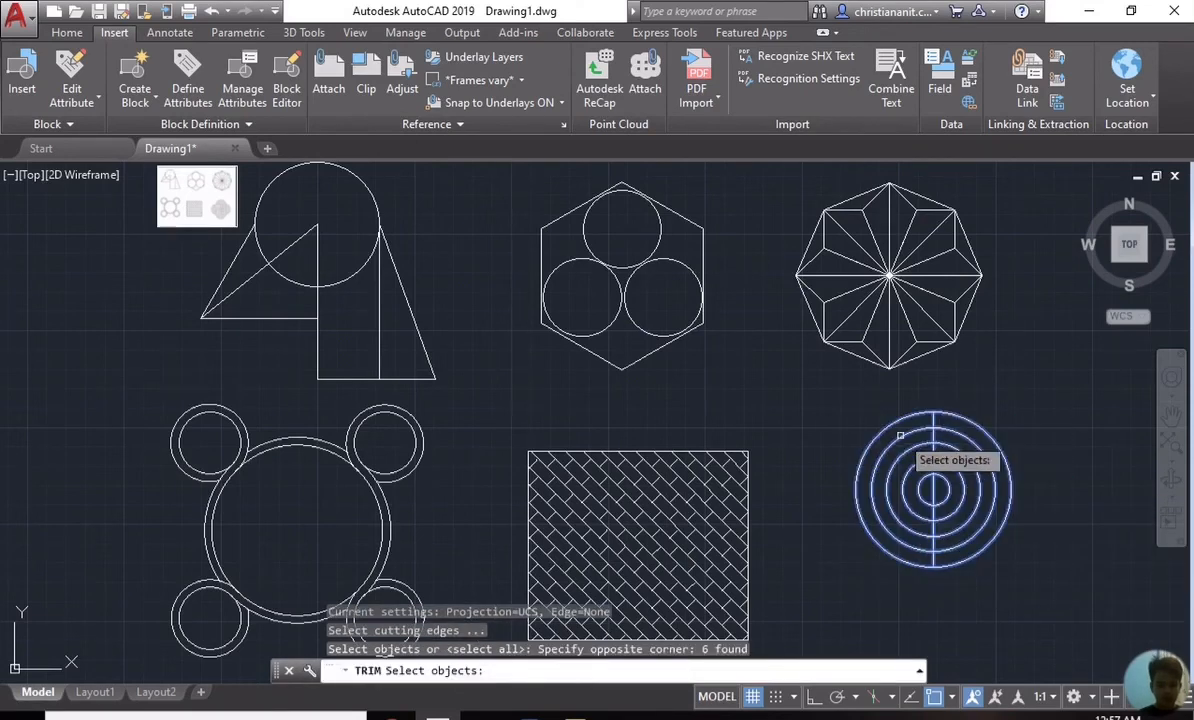
pyautogui.press('Return')
pyautogui.click(917, 586)
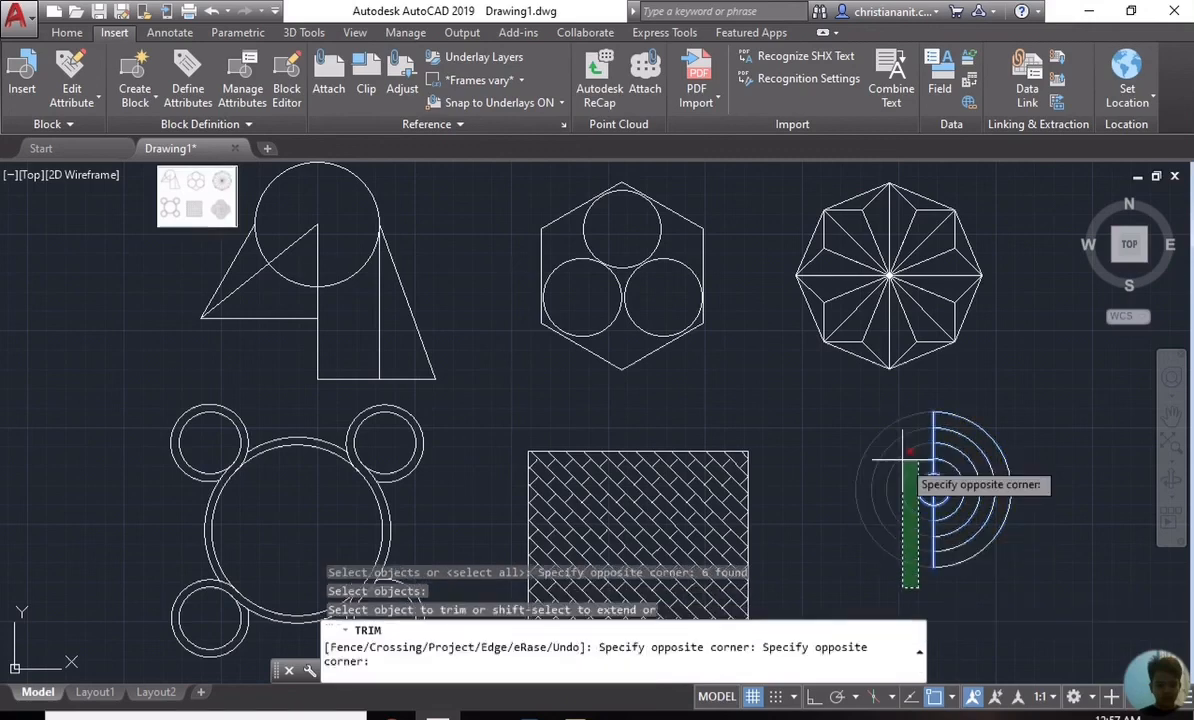
pyautogui.click(903, 411)
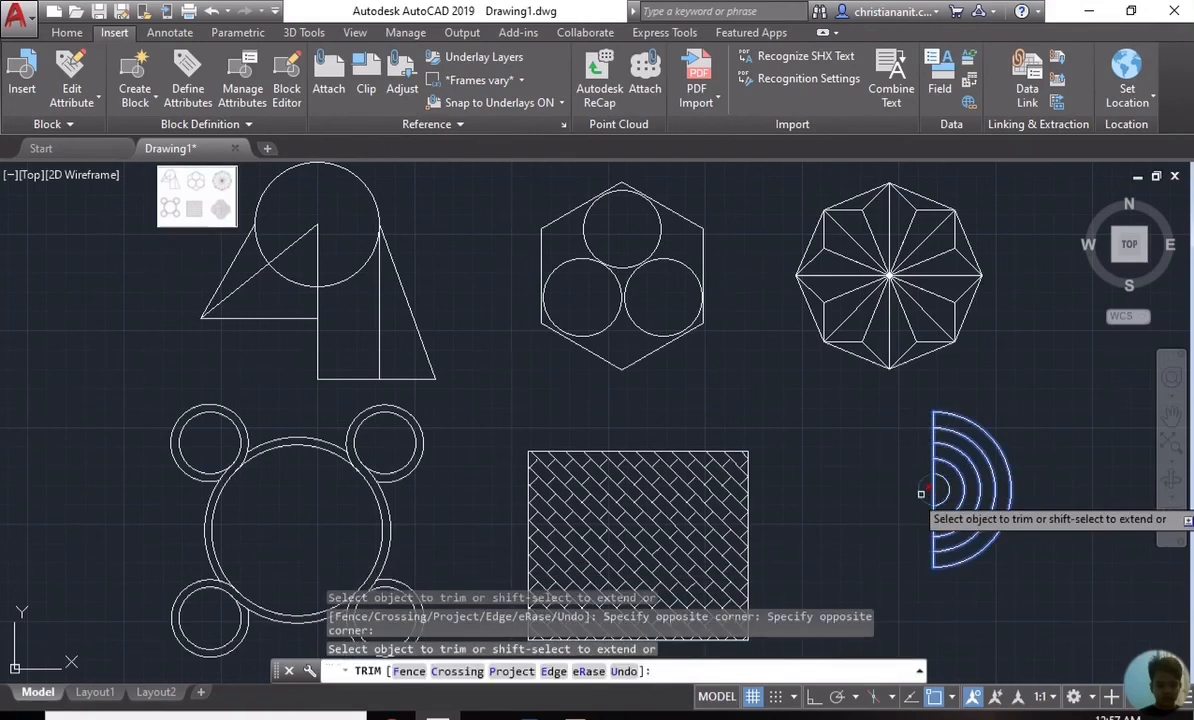
pyautogui.press('Escape')
# Step: Erase the vertical diameter line, leaving only the five concentric half-circle arcs
pyautogui.write('e')
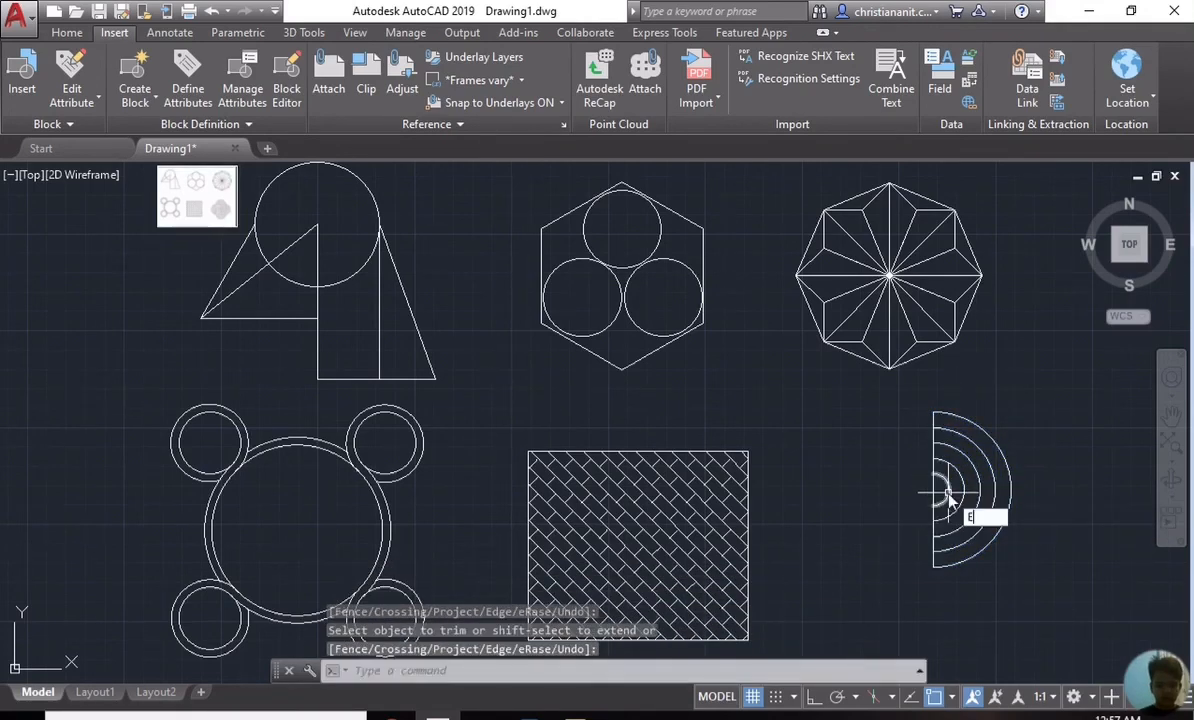
pyautogui.press('Return')
pyautogui.click(938, 490)
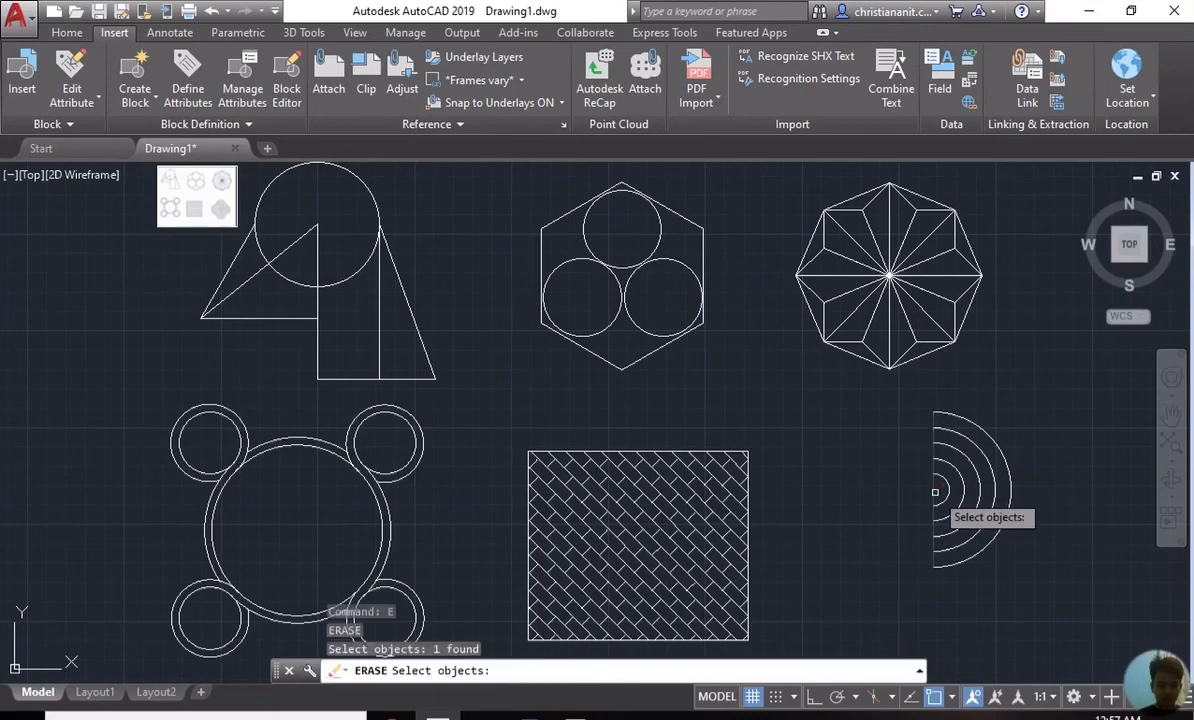
pyautogui.press('Return')
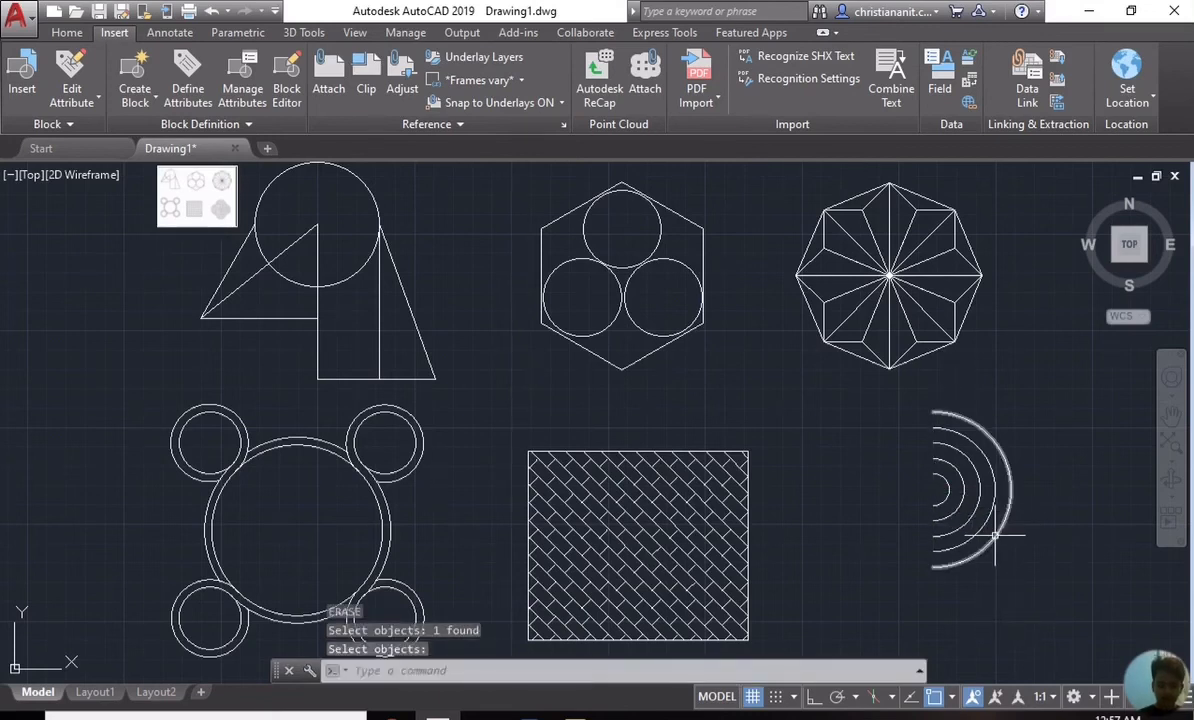
# Step: Move the five half-circle arcs by their common center to the right and slightly down, clear of the octagonal star
pyautogui.write('M')
pyautogui.press('Return')
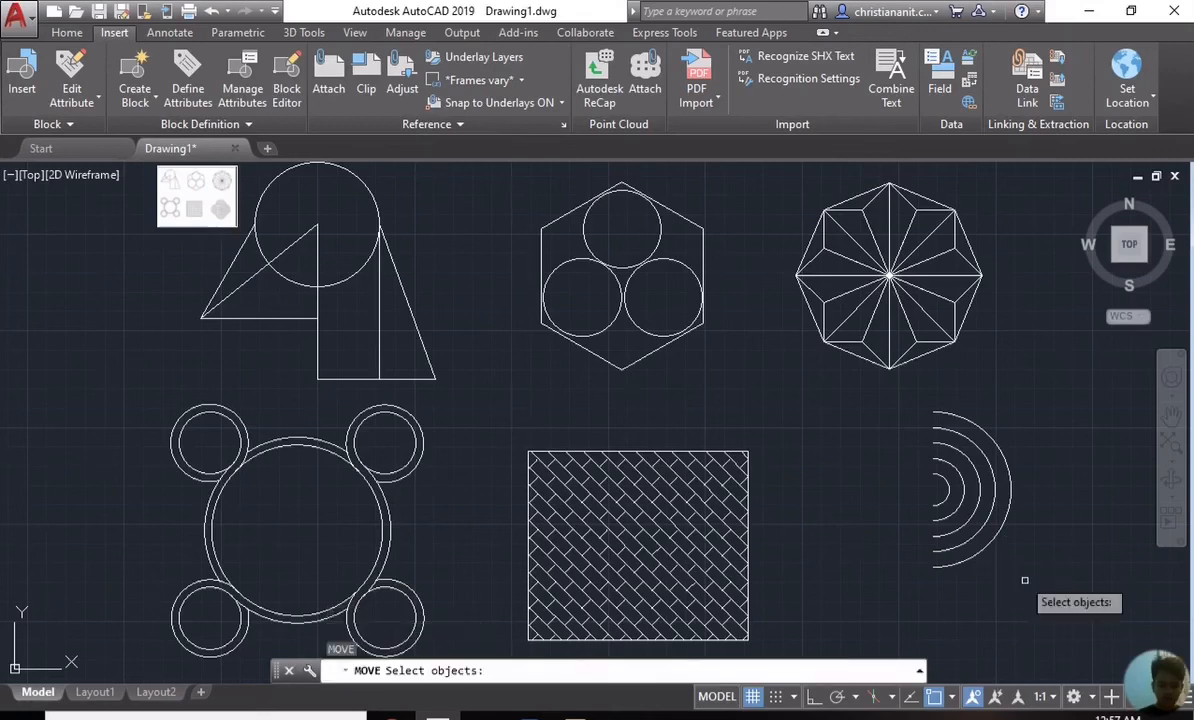
pyautogui.click(1010, 588)
pyautogui.click(918, 405)
pyautogui.press('Return')
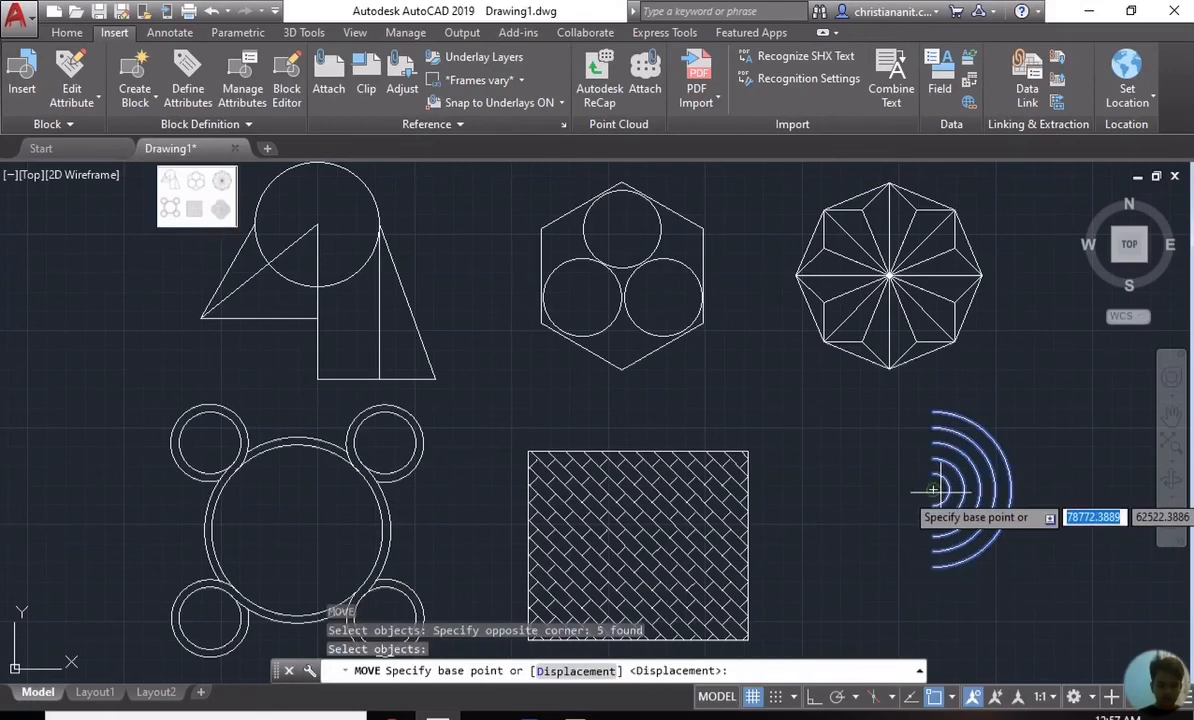
pyautogui.click(932, 490)
pyautogui.click(1068, 514)
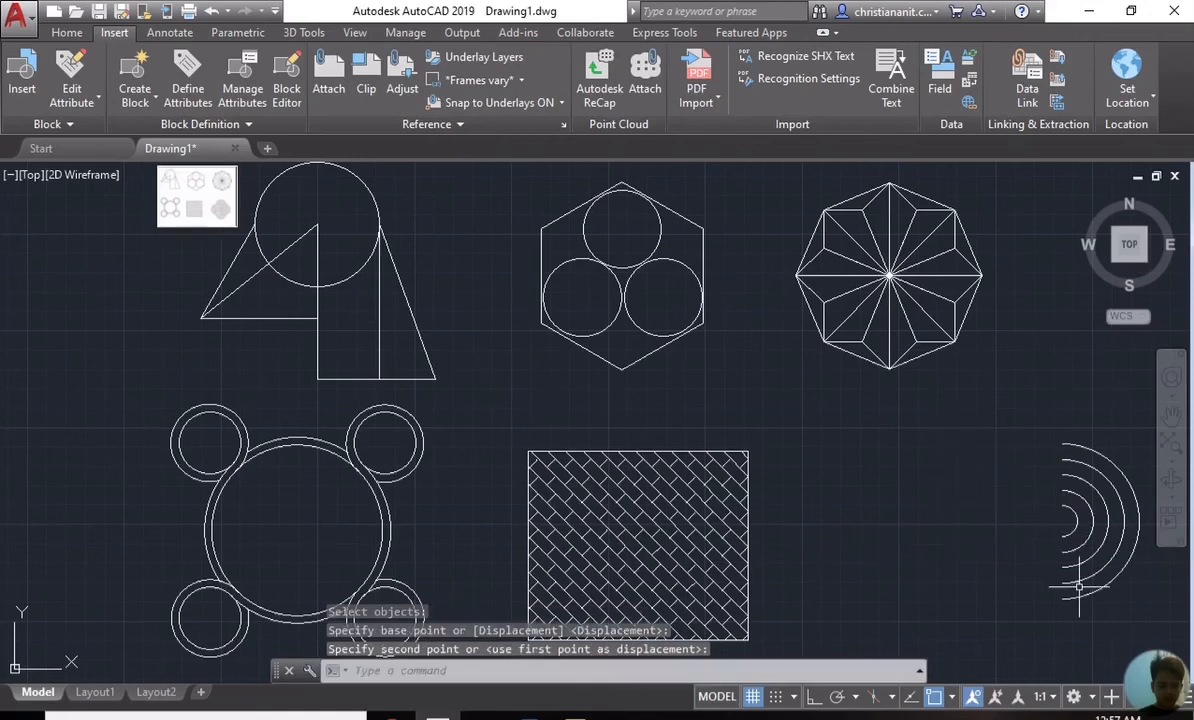
# Step: With Ortho on, draw a horizontal line 50 units long to the left from the outermost arc's lower endpoint
pyautogui.write('L')
pyautogui.press('Return')
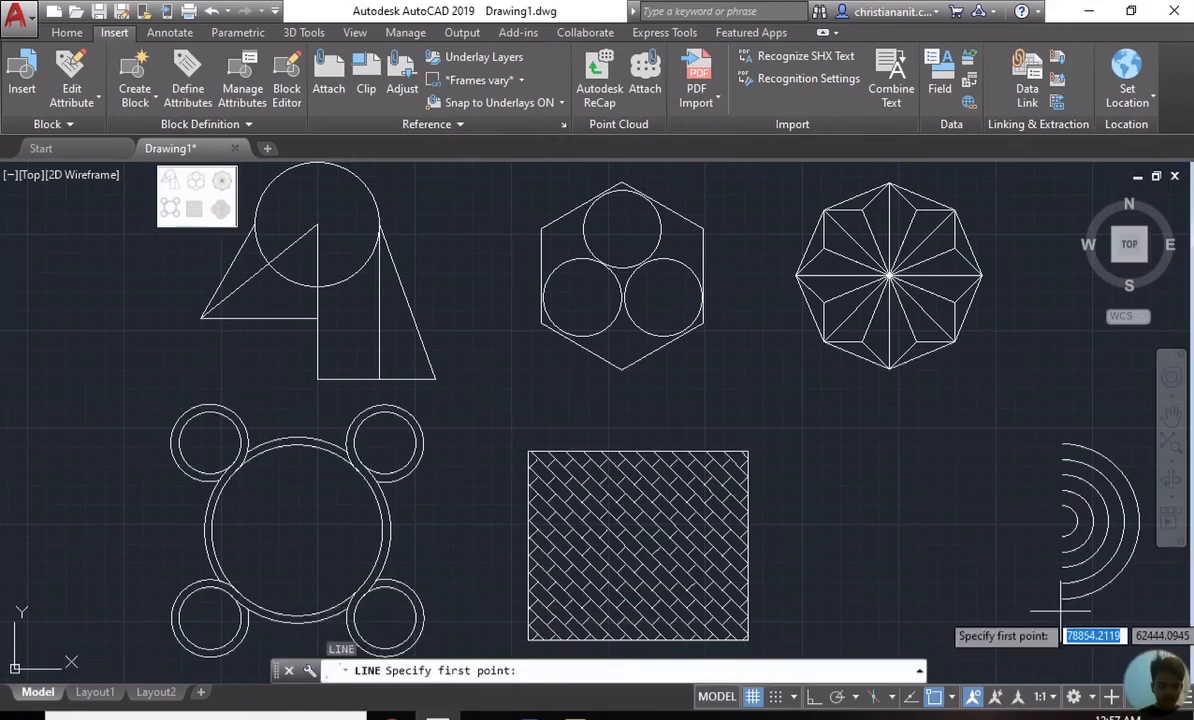
pyautogui.click(1061, 600)
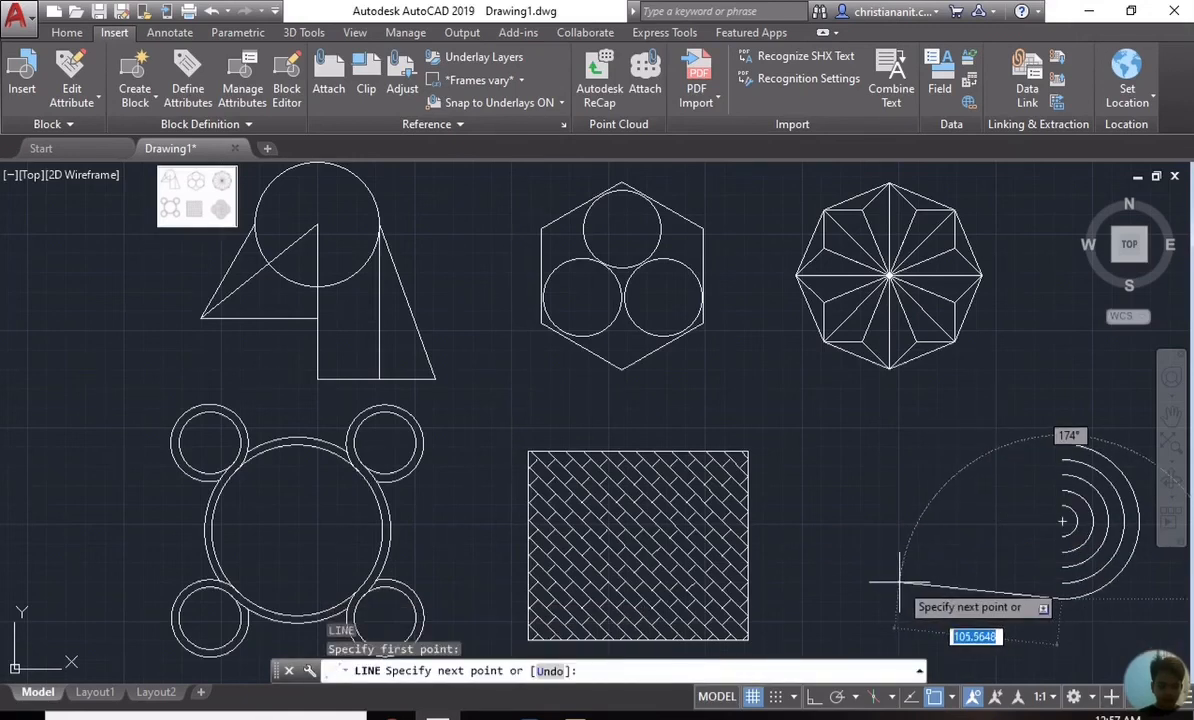
pyautogui.press('F8')
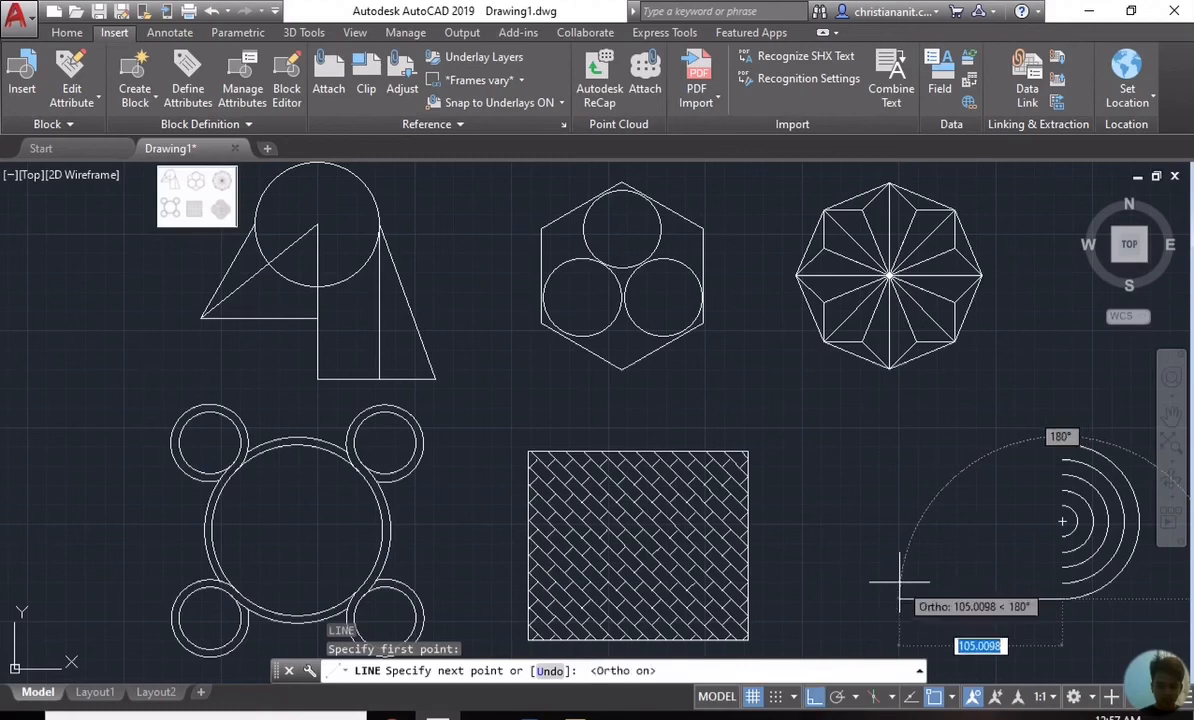
pyautogui.write('50')
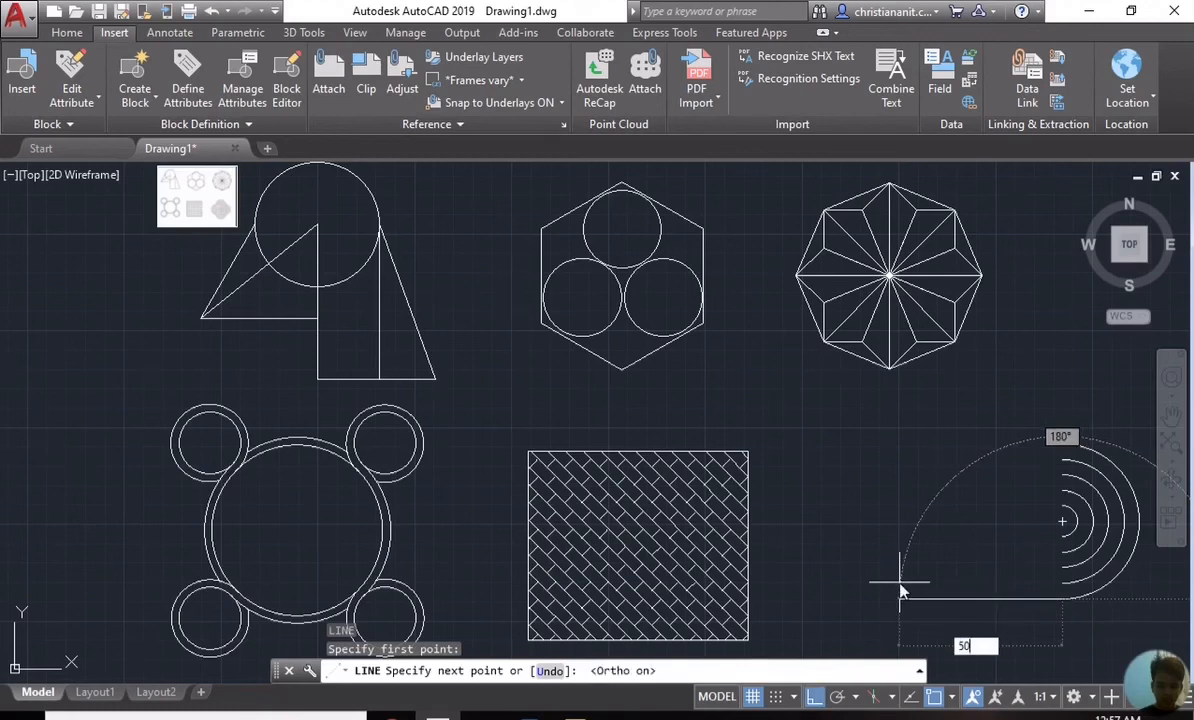
pyautogui.press('Return')
# Step: Offset the 50-unit bottom line upward three times at 10-unit spacing to meet the next three arcs' lower endpoints
pyautogui.scroll(2, 1042, 608)
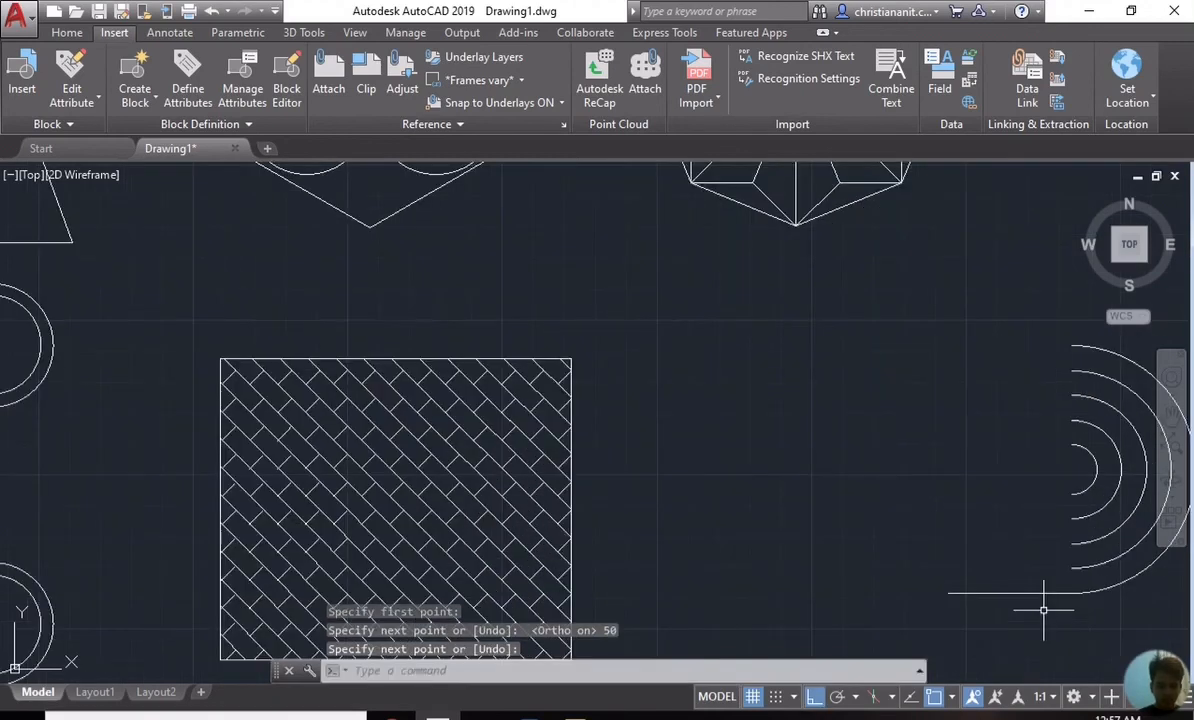
pyautogui.write('0')
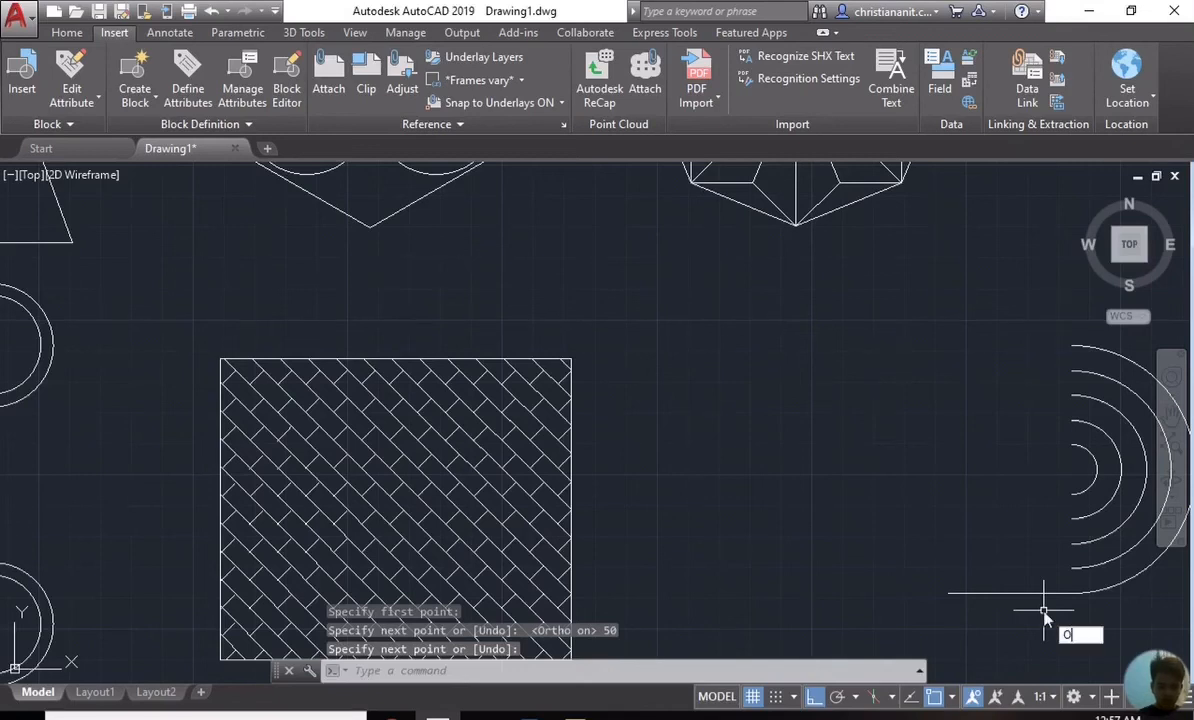
pyautogui.press('Return')
pyautogui.press('Return')
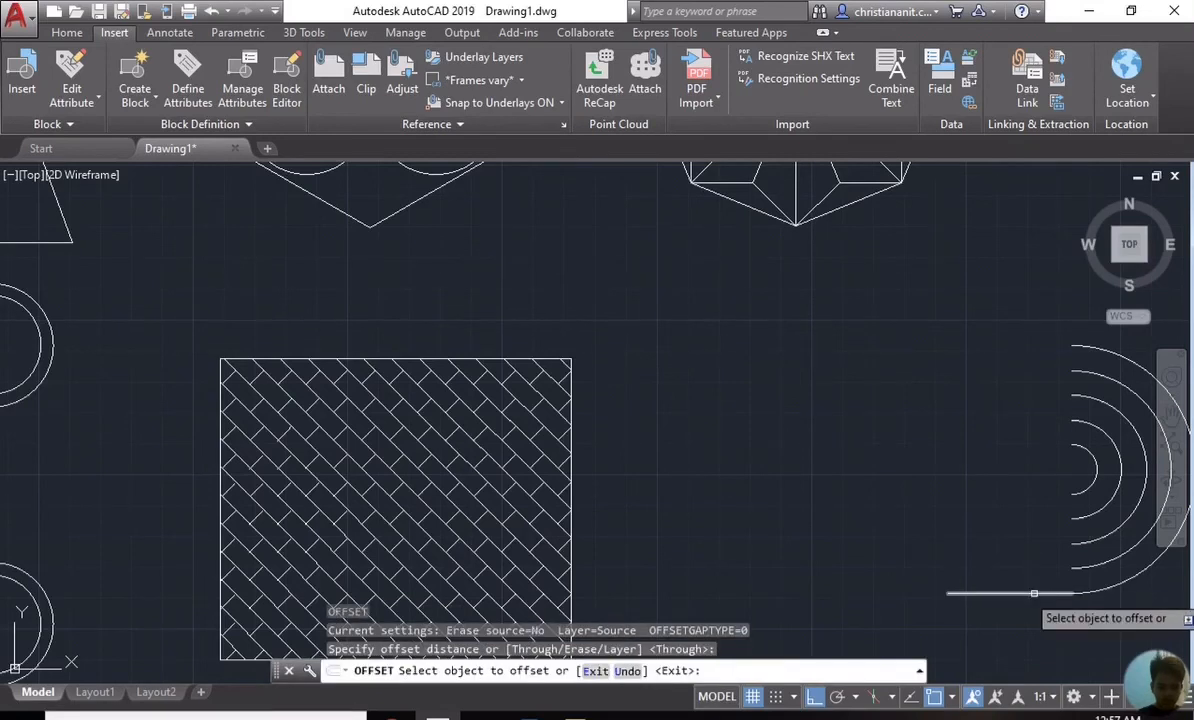
pyautogui.click(1034, 593)
pyautogui.write('10')
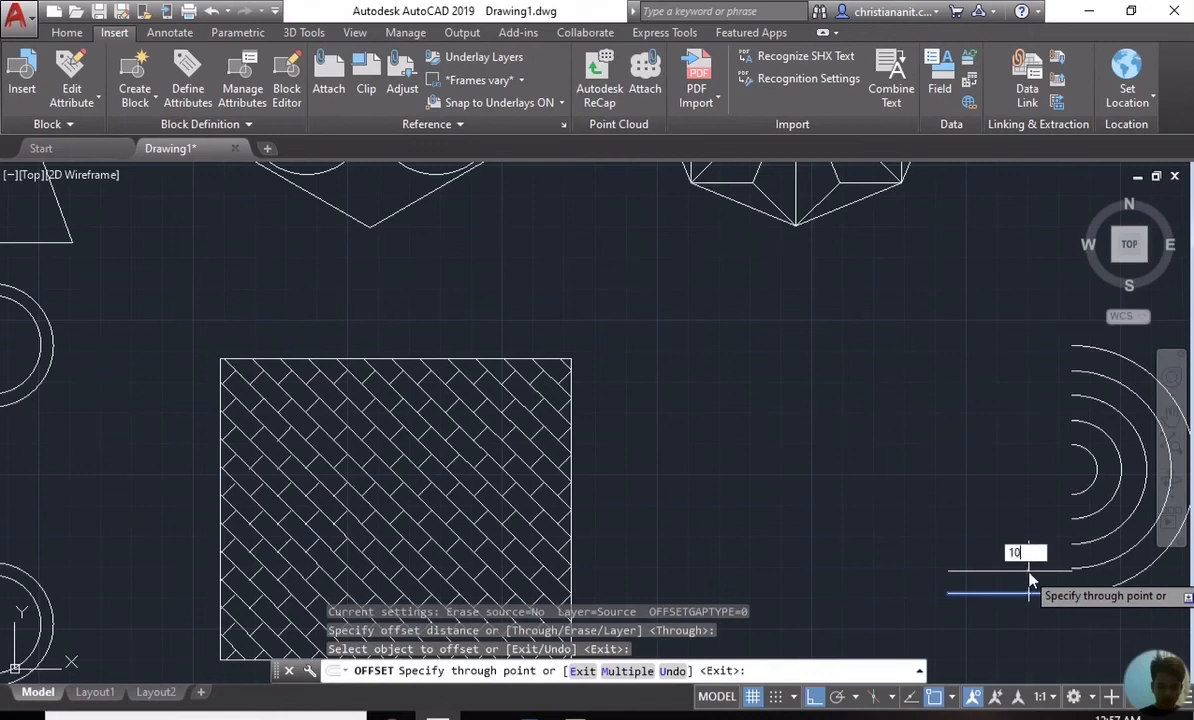
pyautogui.press('Return')
pyautogui.click(1025, 568)
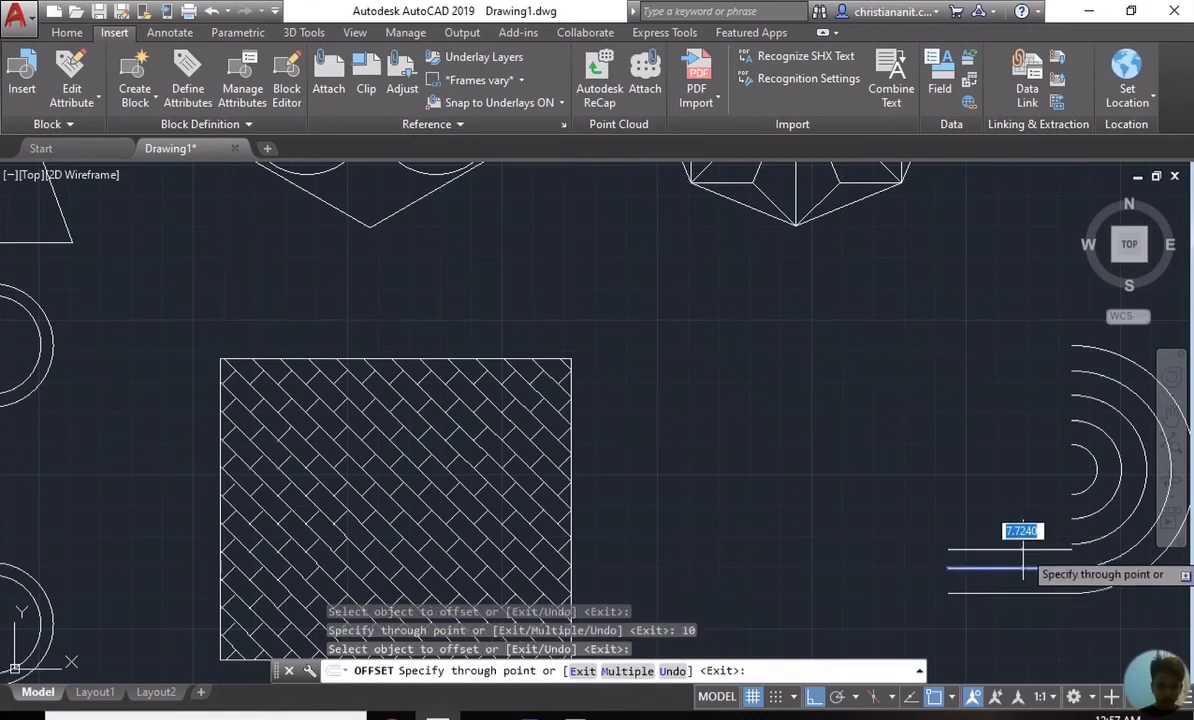
pyautogui.click(1021, 546)
pyautogui.click(1020, 544)
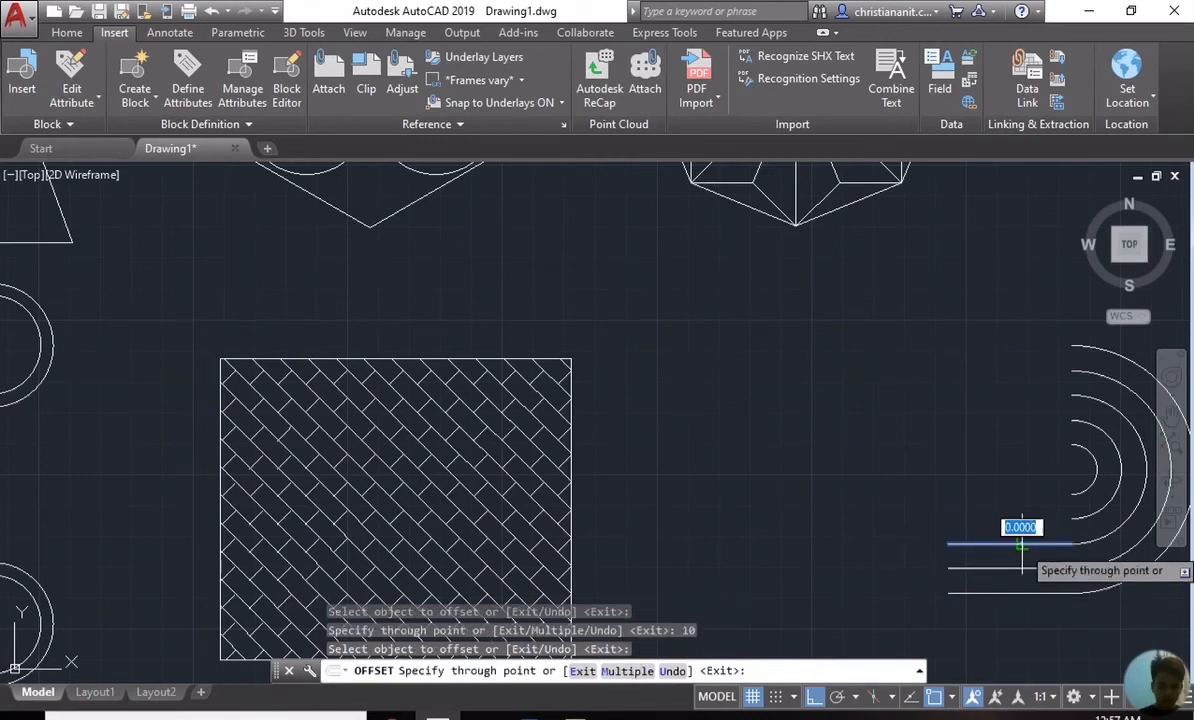
pyautogui.write('10')
pyautogui.press('Return')
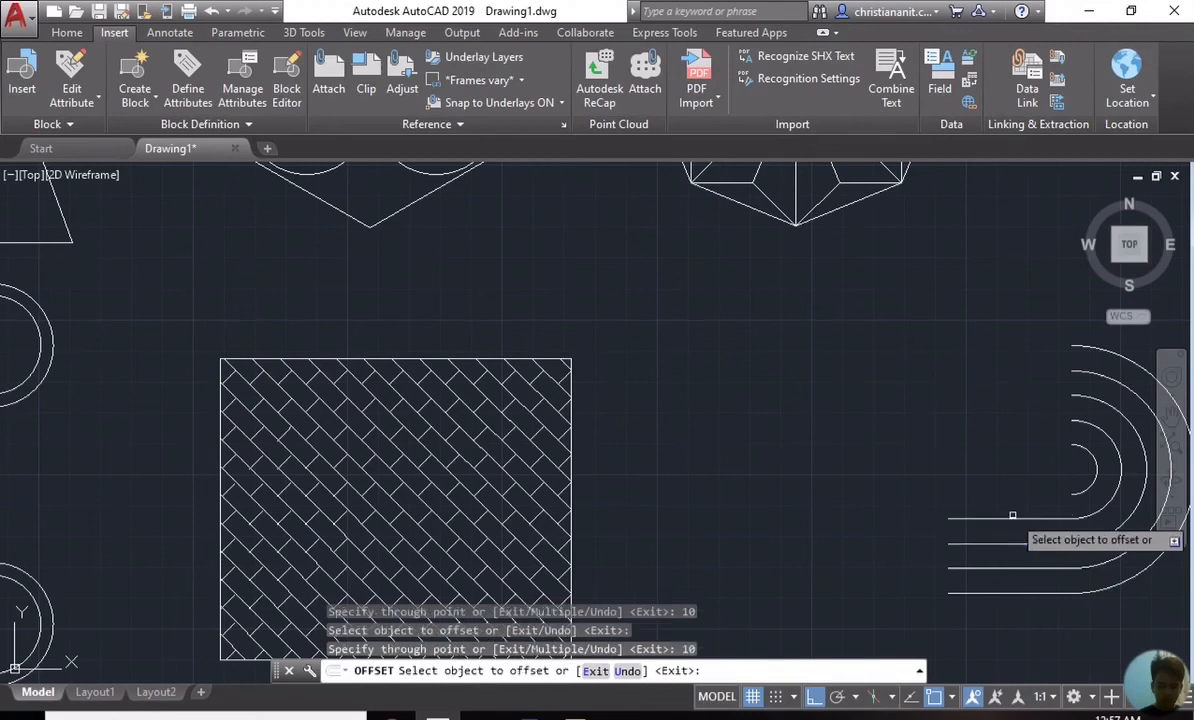
# Step: Offset the topmost straight line upward by 10 twice more, ending with a line at the arcs' common center
pyautogui.click(1010, 519)
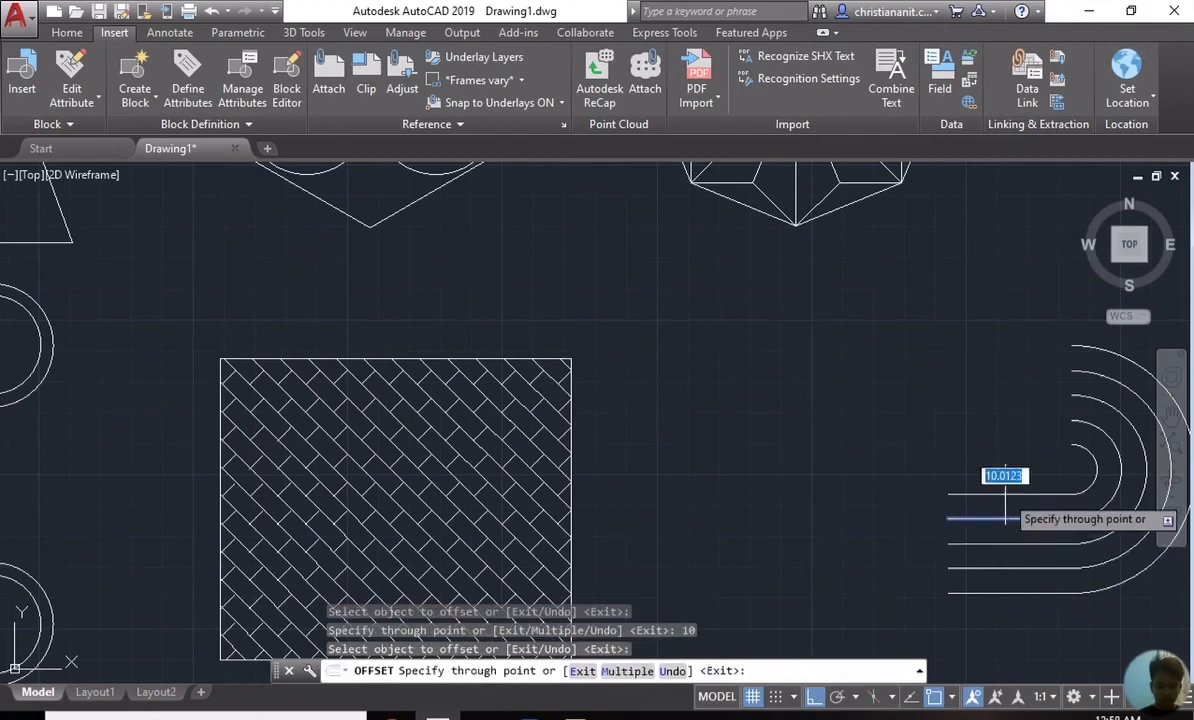
pyautogui.press('Return')
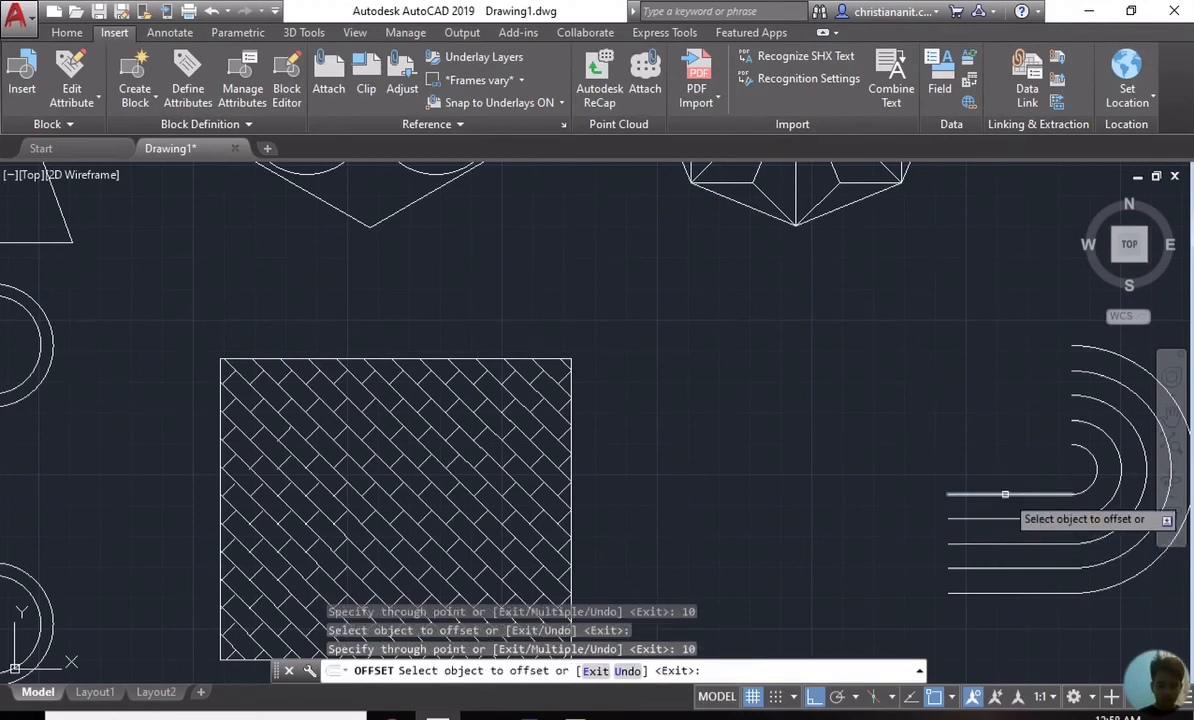
pyautogui.click(1005, 494)
pyautogui.write('10')
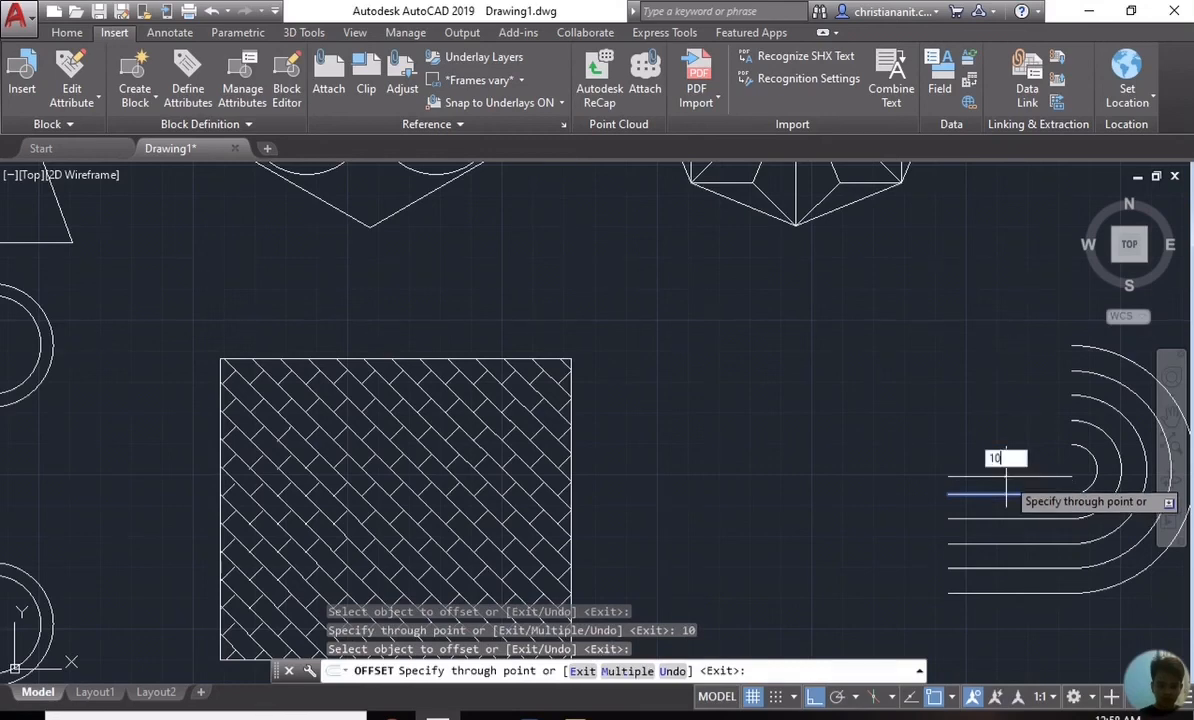
pyautogui.press('Return')
pyautogui.scroll(-4, 1005, 494)
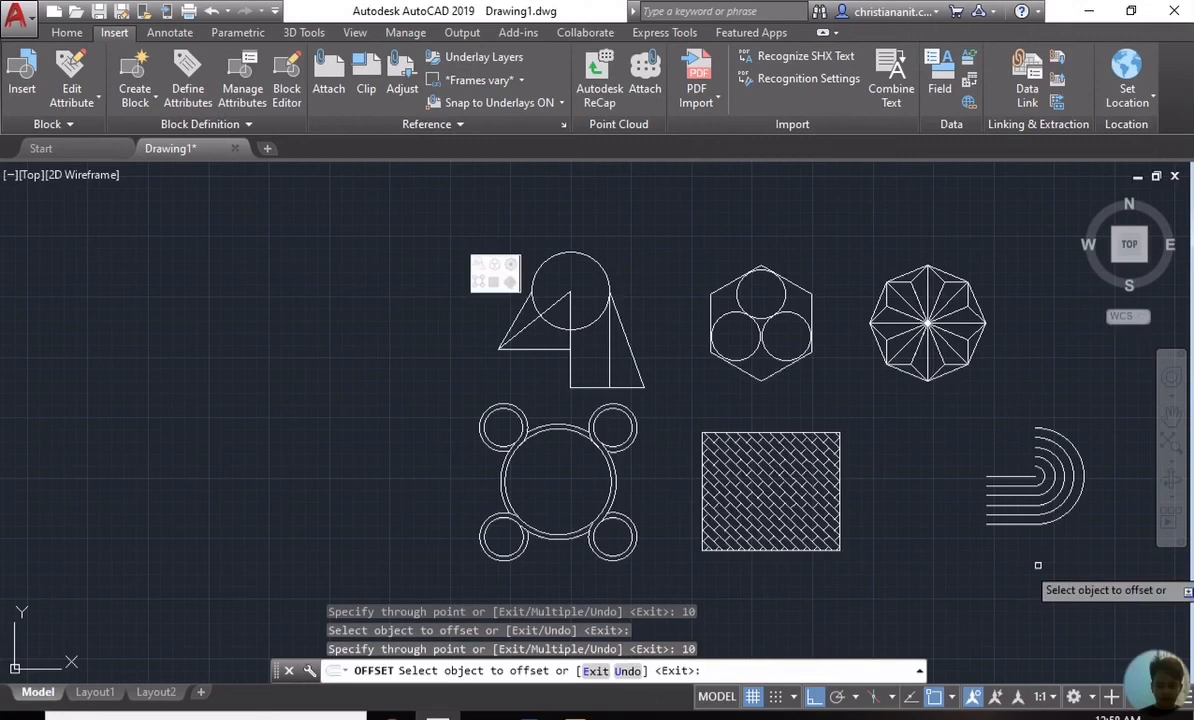
pyautogui.press('Escape')
# Step: Create a polar array of all the half-circle arcs and straight lines around the left endpoint of the uppermost line
pyautogui.write('AR')
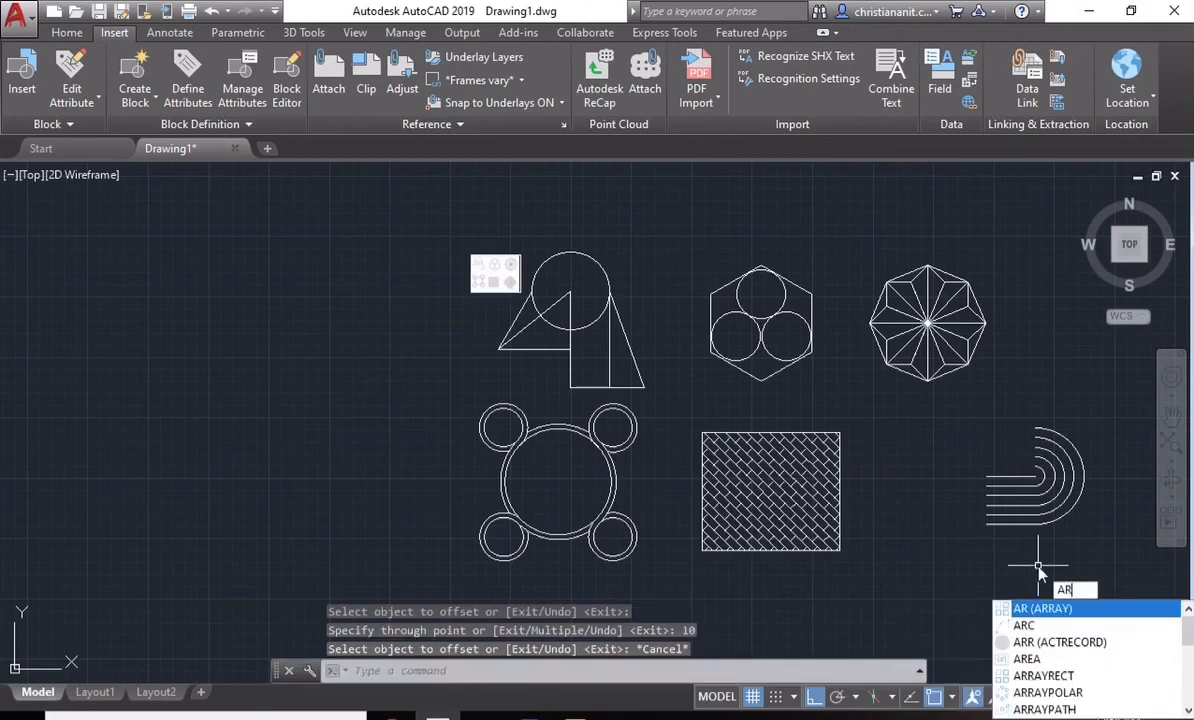
pyautogui.press('Return')
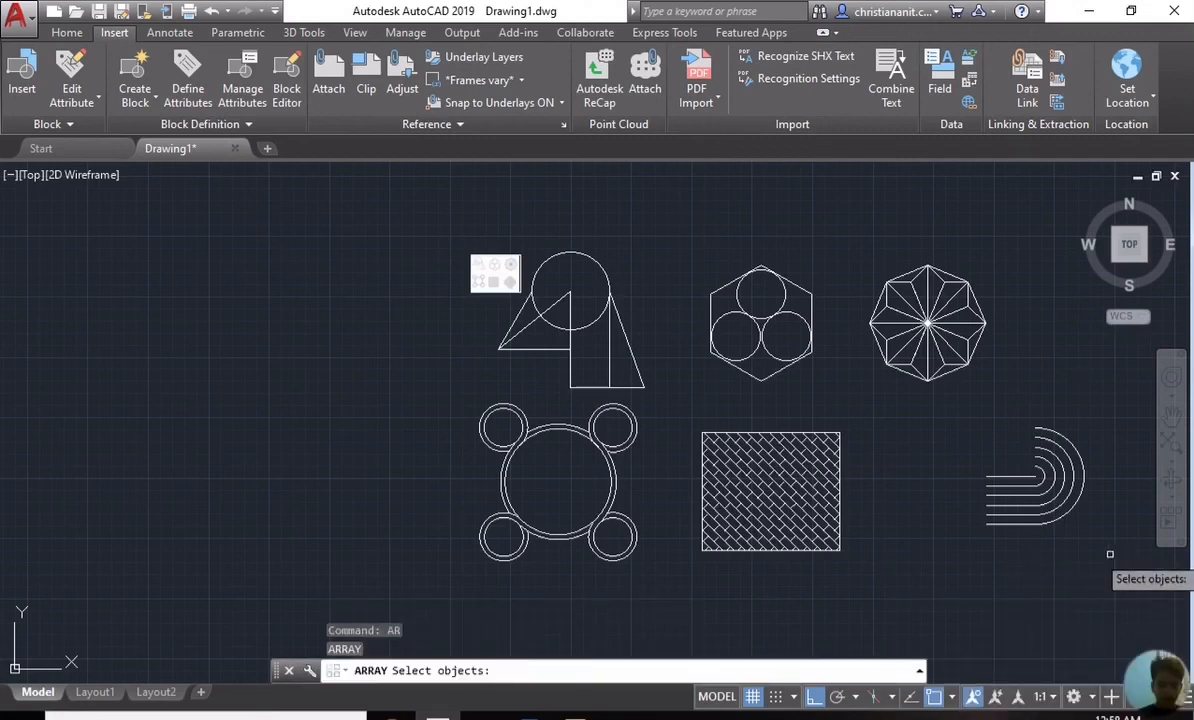
pyautogui.click(1110, 553)
pyautogui.click(978, 430)
pyautogui.press('Return')
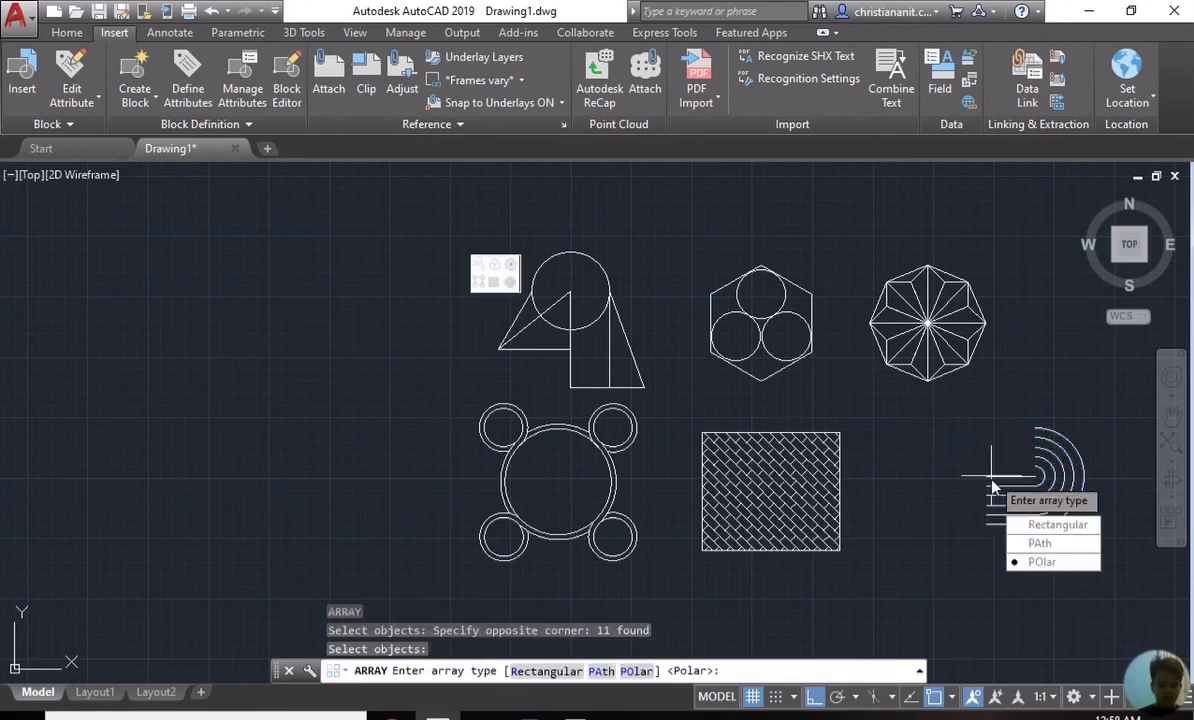
pyautogui.scroll(2, 993, 487)
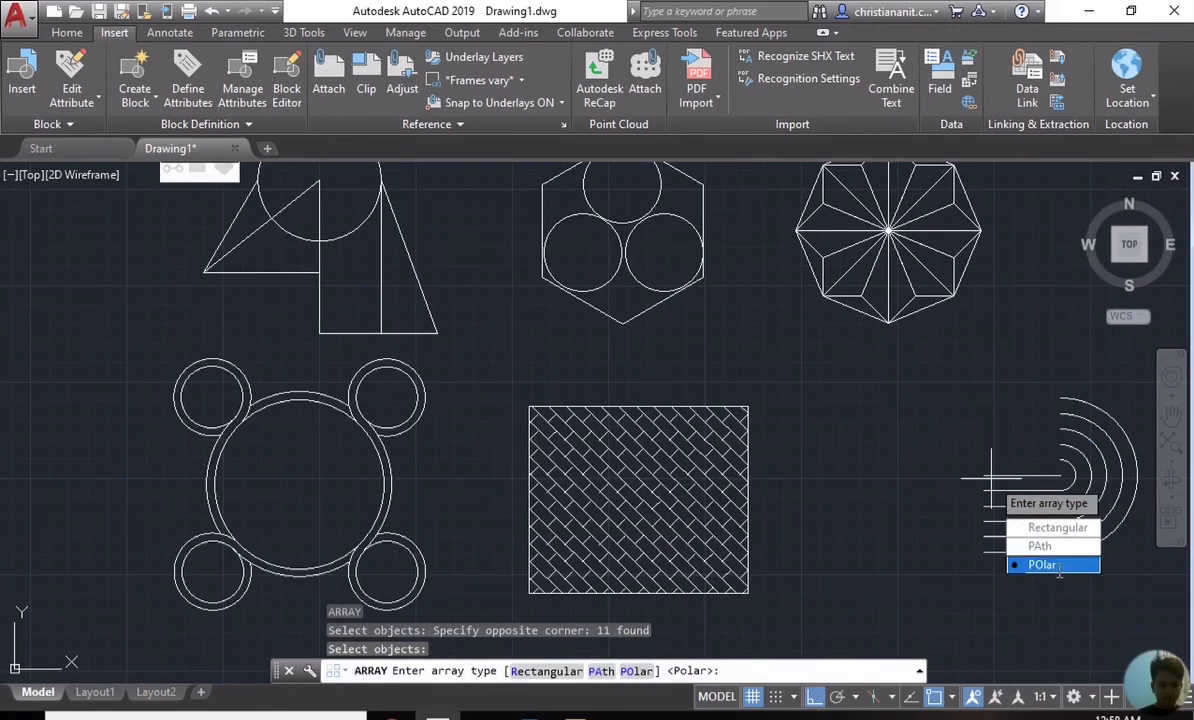
pyautogui.press('Return')
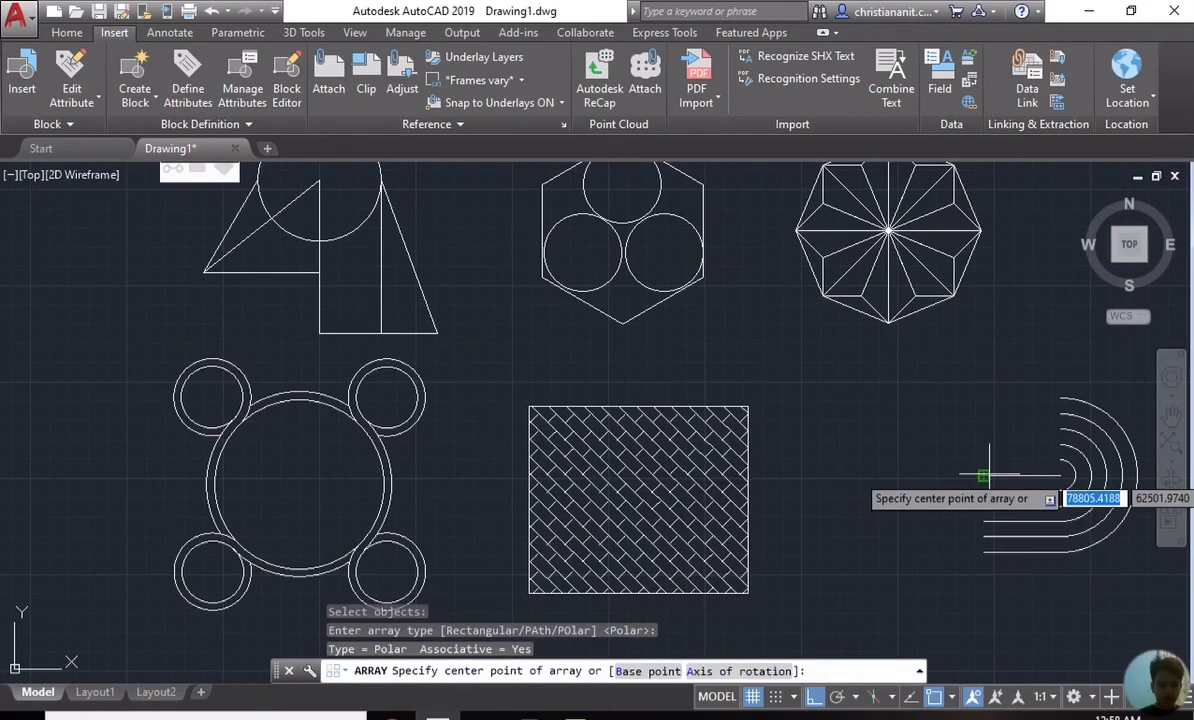
pyautogui.click(984, 477)
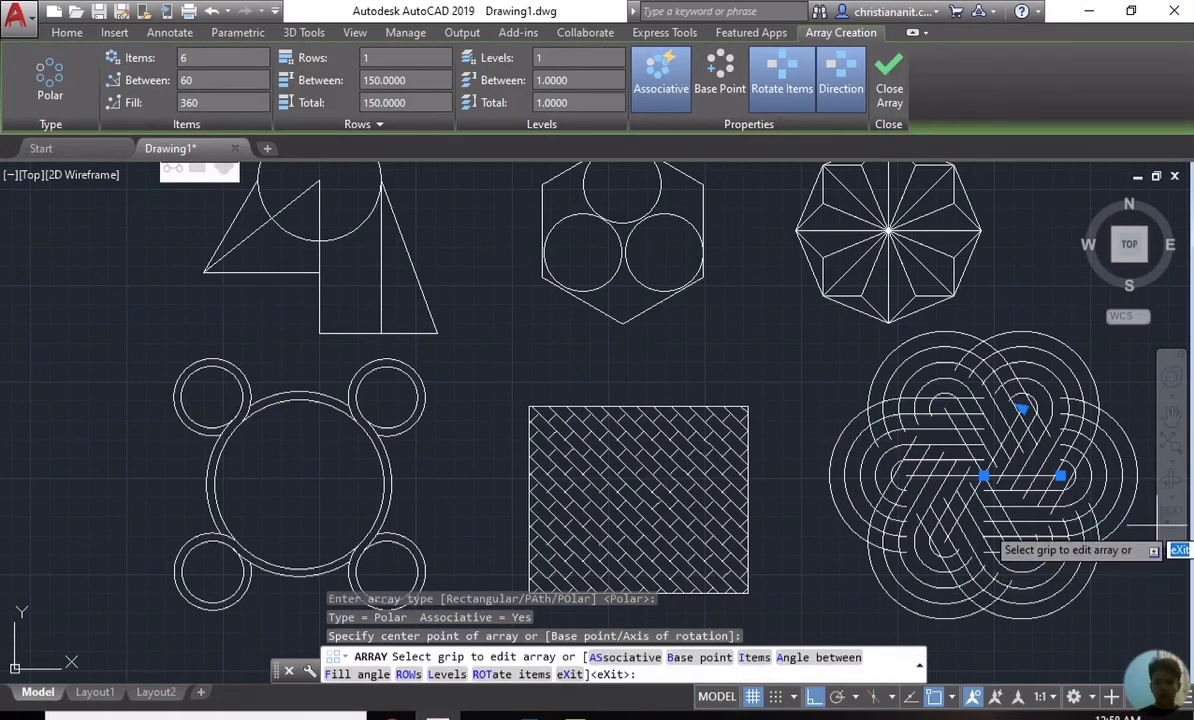
# Step: Set the polar array to 4 items and finish it
pyautogui.doubleClick(207, 58)
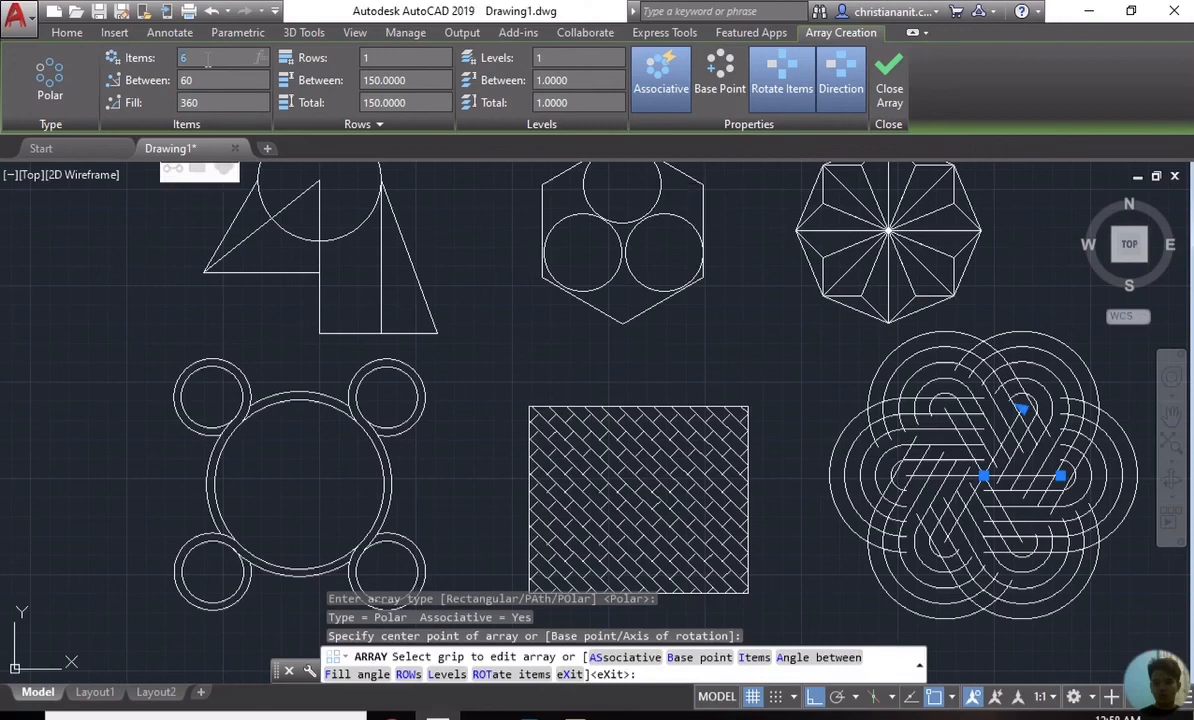
pyautogui.write('4')
pyautogui.press('Return')
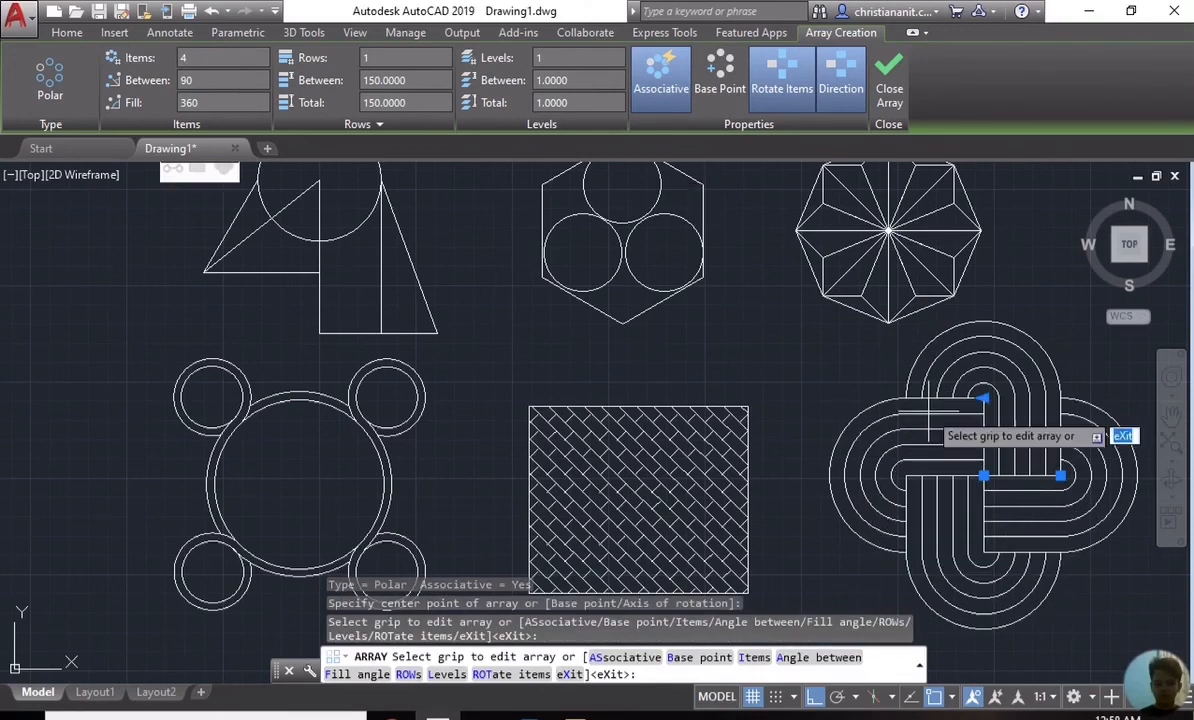
pyautogui.scroll(-2, 930, 410)
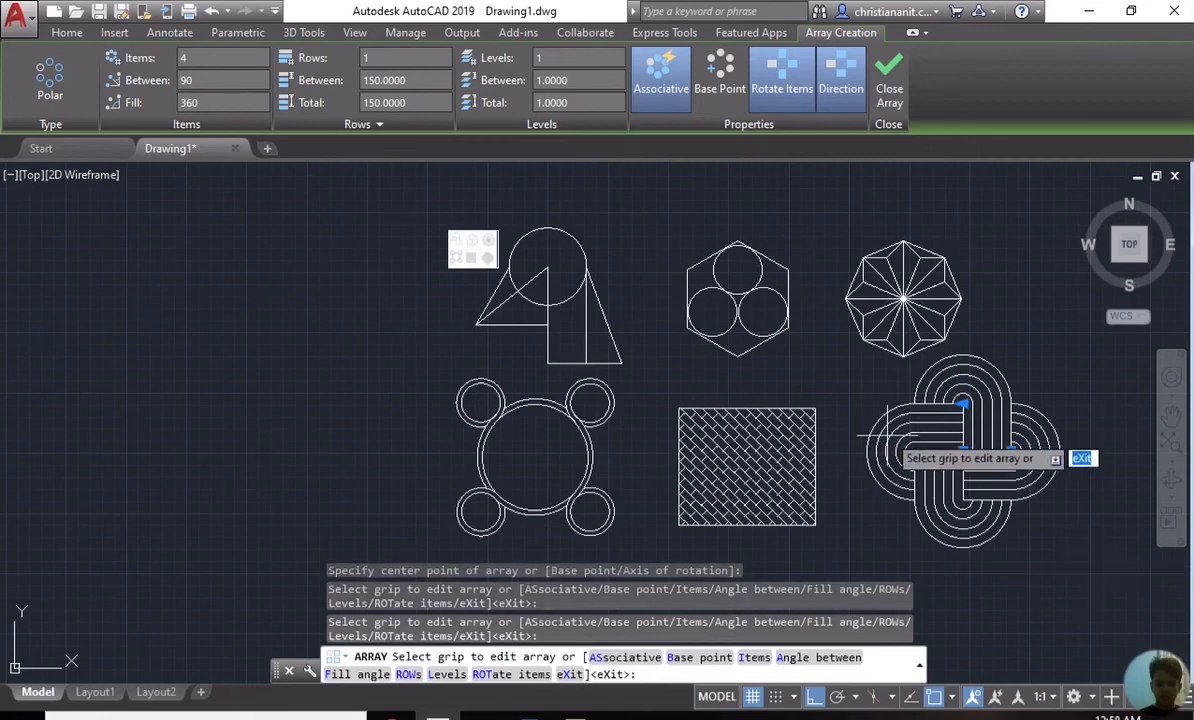
pyautogui.press('Return')
# Step: With Ortho off, move the interlaced array left and slightly down, directly below the octagonal star
pyautogui.click(1060, 532)
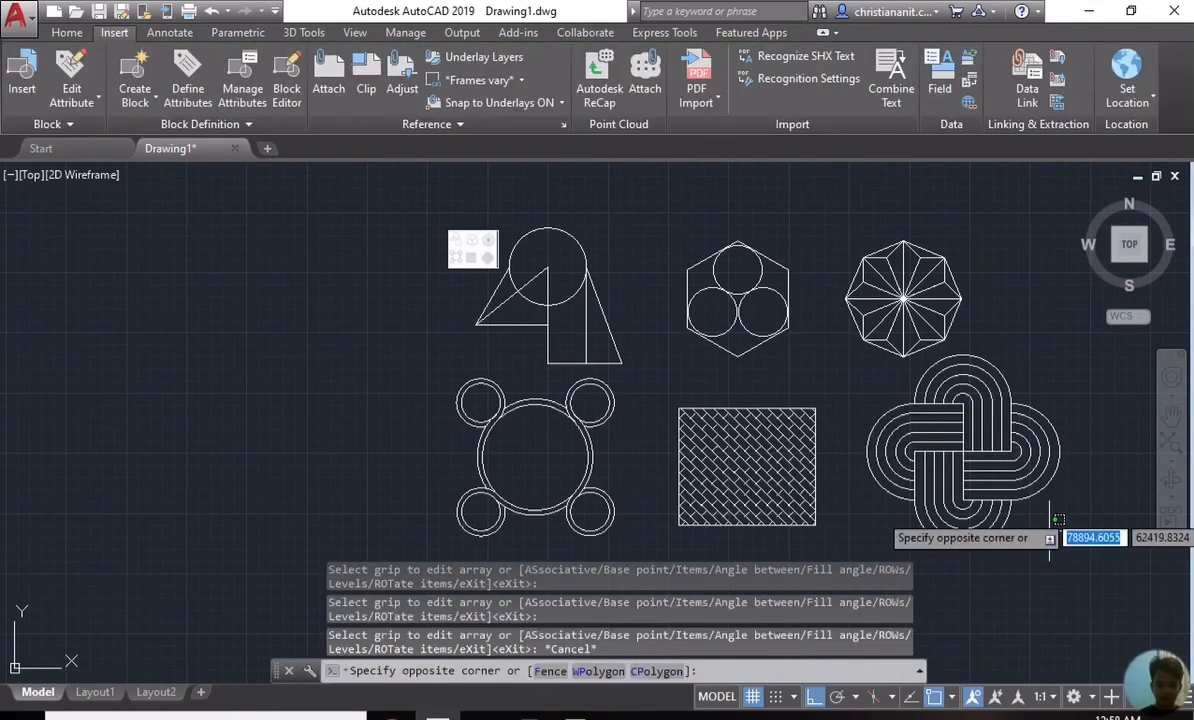
pyautogui.click(860, 434)
pyautogui.write('M')
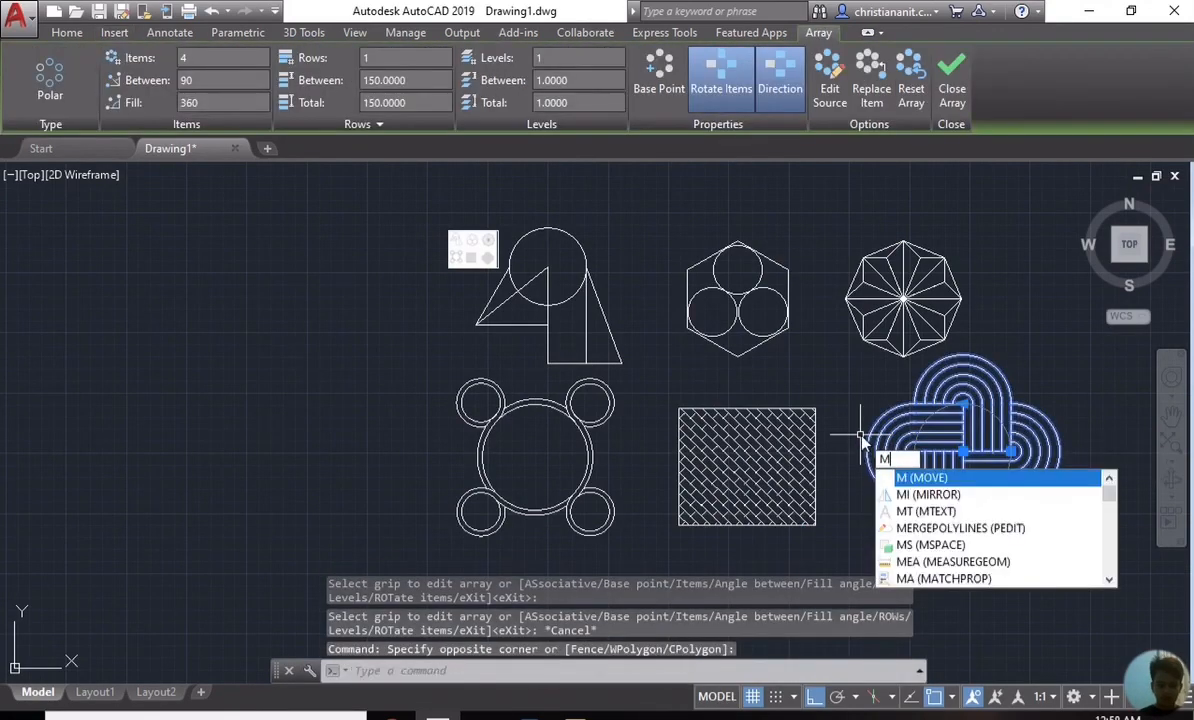
pyautogui.press('Return')
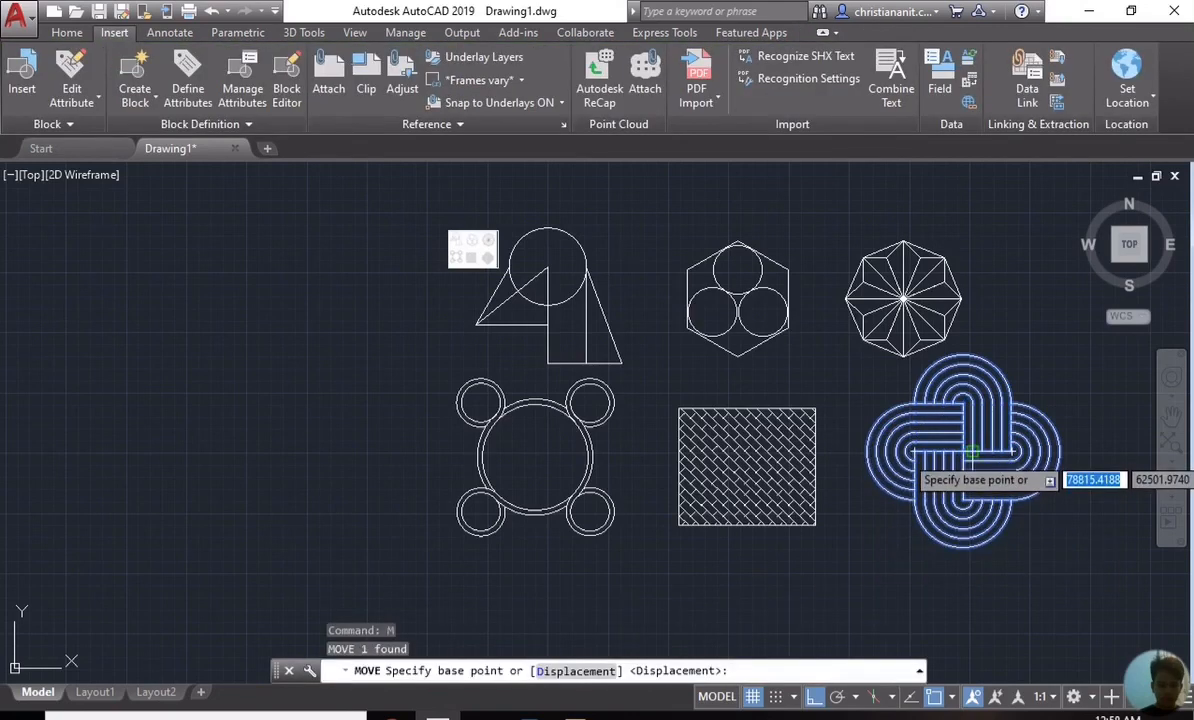
pyautogui.click(972, 453)
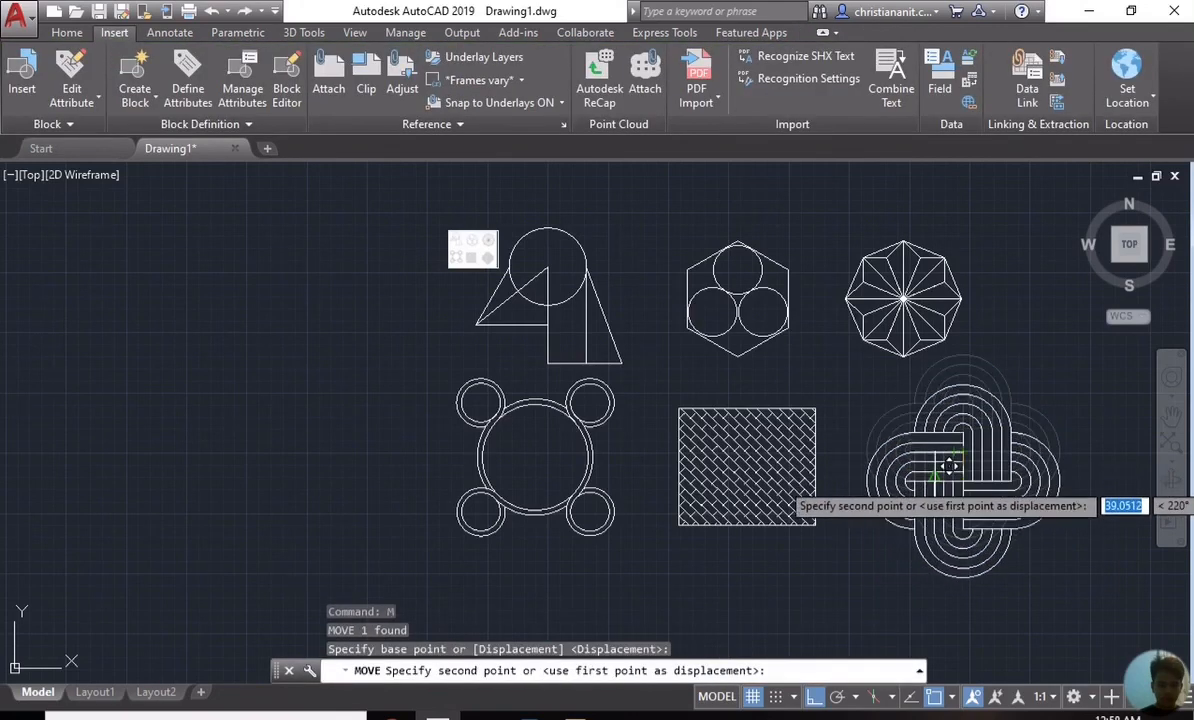
pyautogui.press('F8')
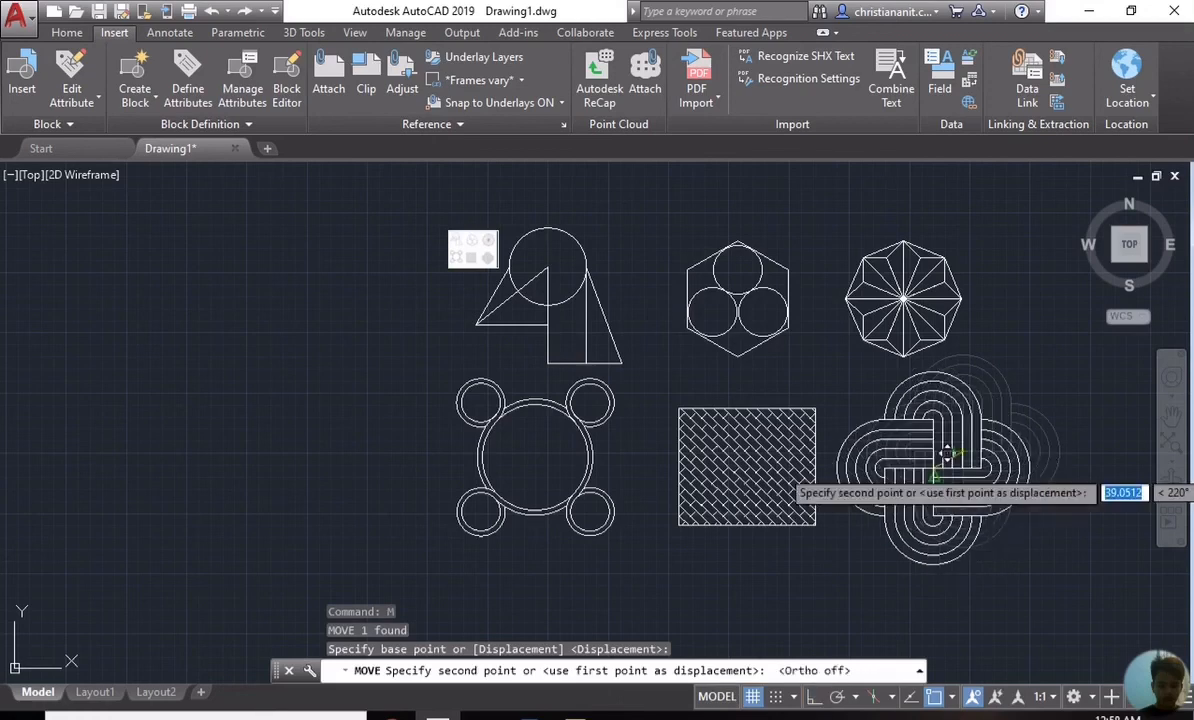
pyautogui.click(933, 468)
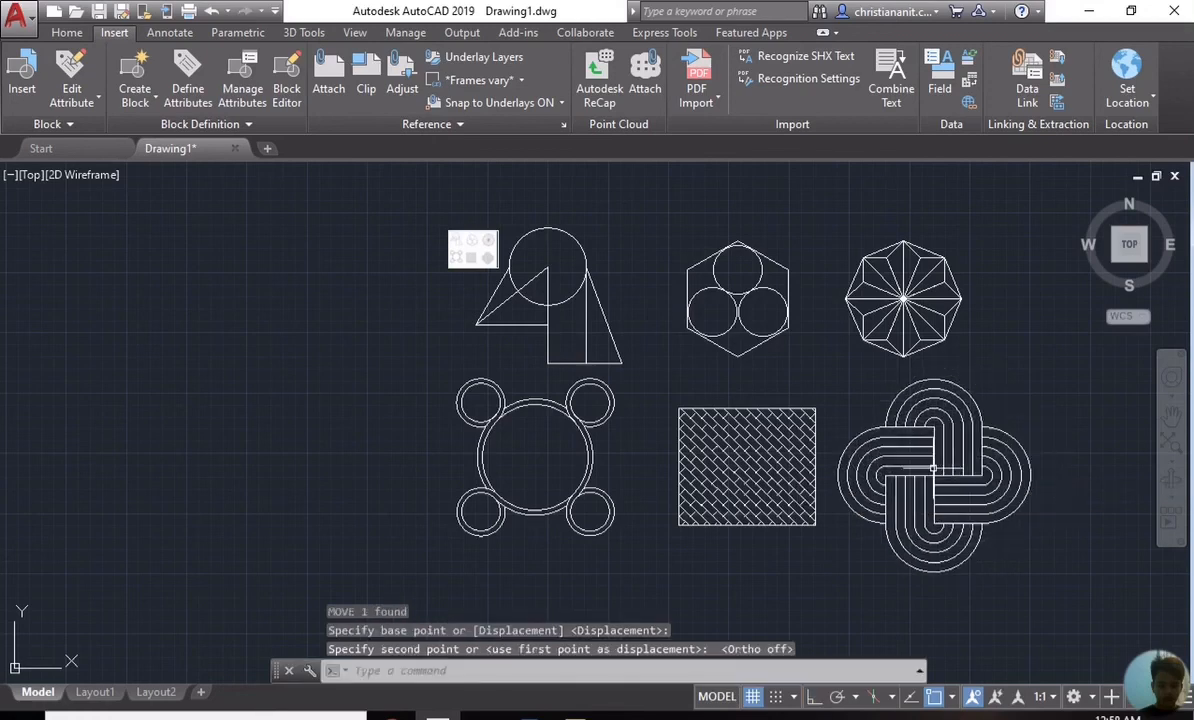
# Step: Enlarge the small reference image by stretching its upper-left corner outward to the left
pyautogui.click(475, 252)
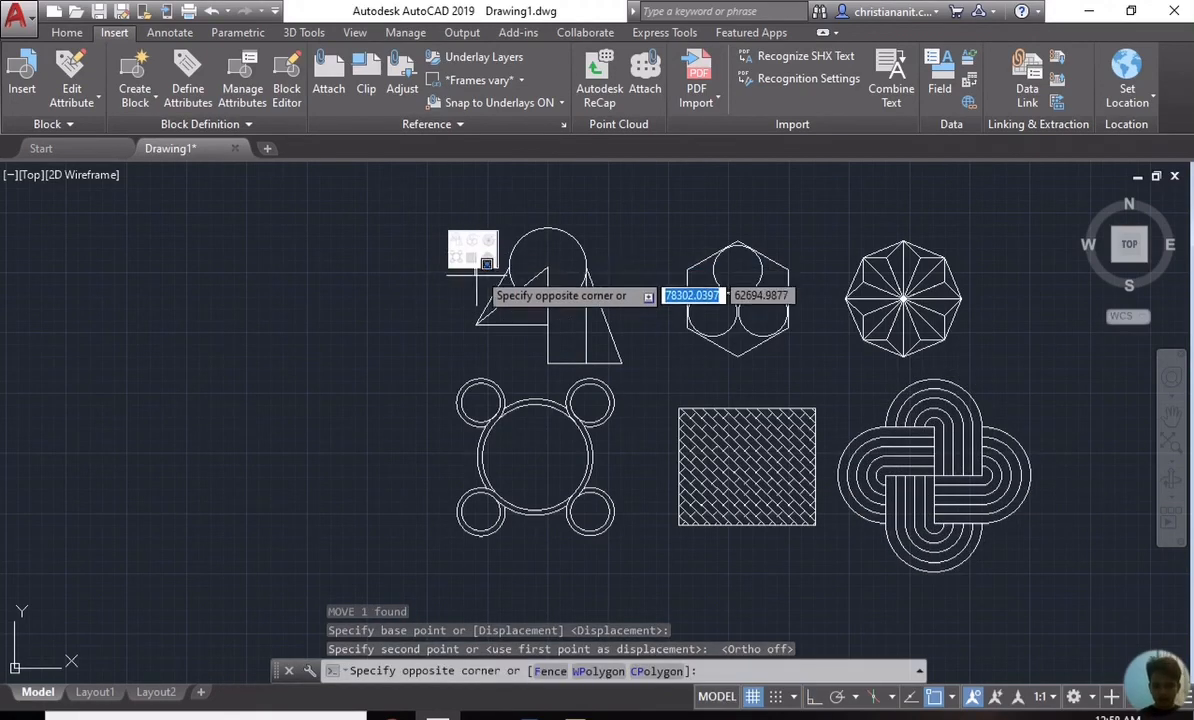
pyautogui.press('Escape')
pyautogui.click(478, 283)
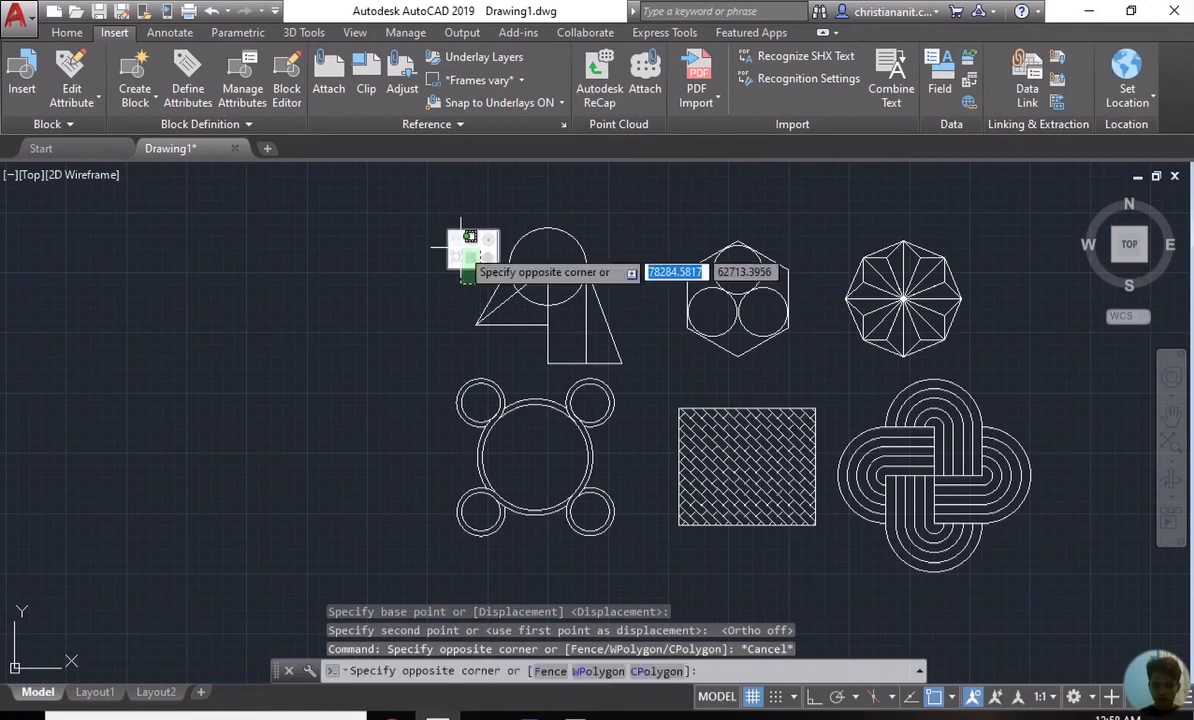
pyautogui.click(461, 242)
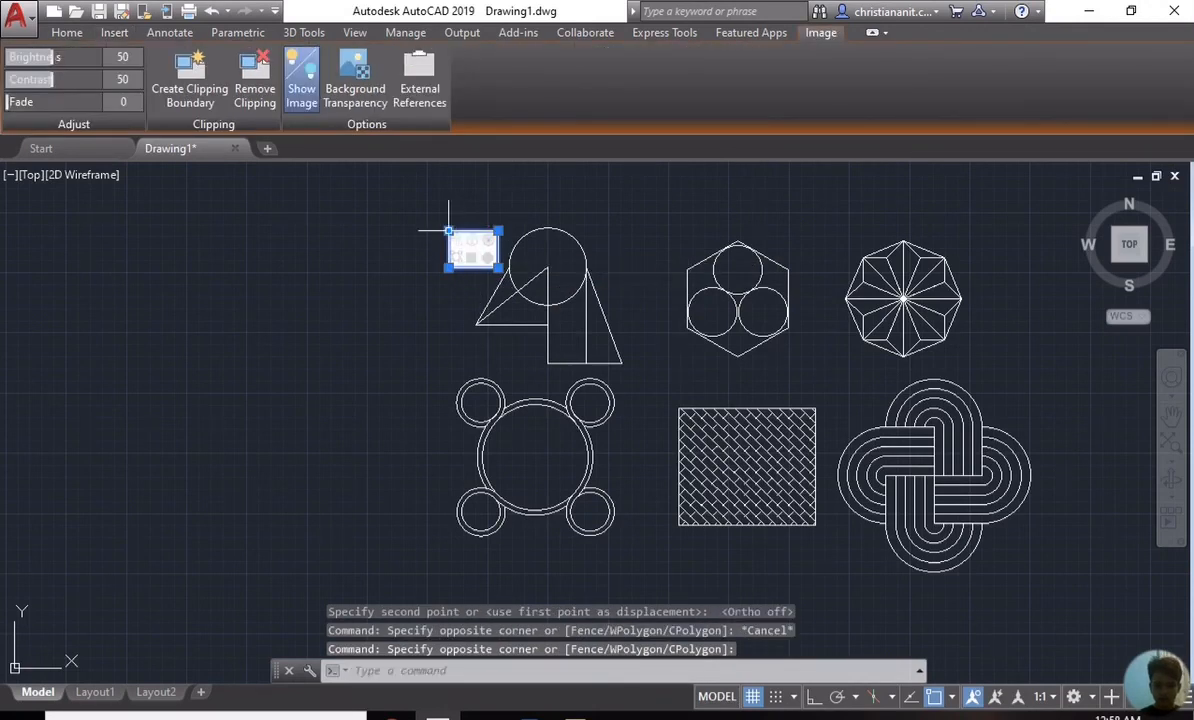
pyautogui.click(448, 232)
pyautogui.click(303, 248)
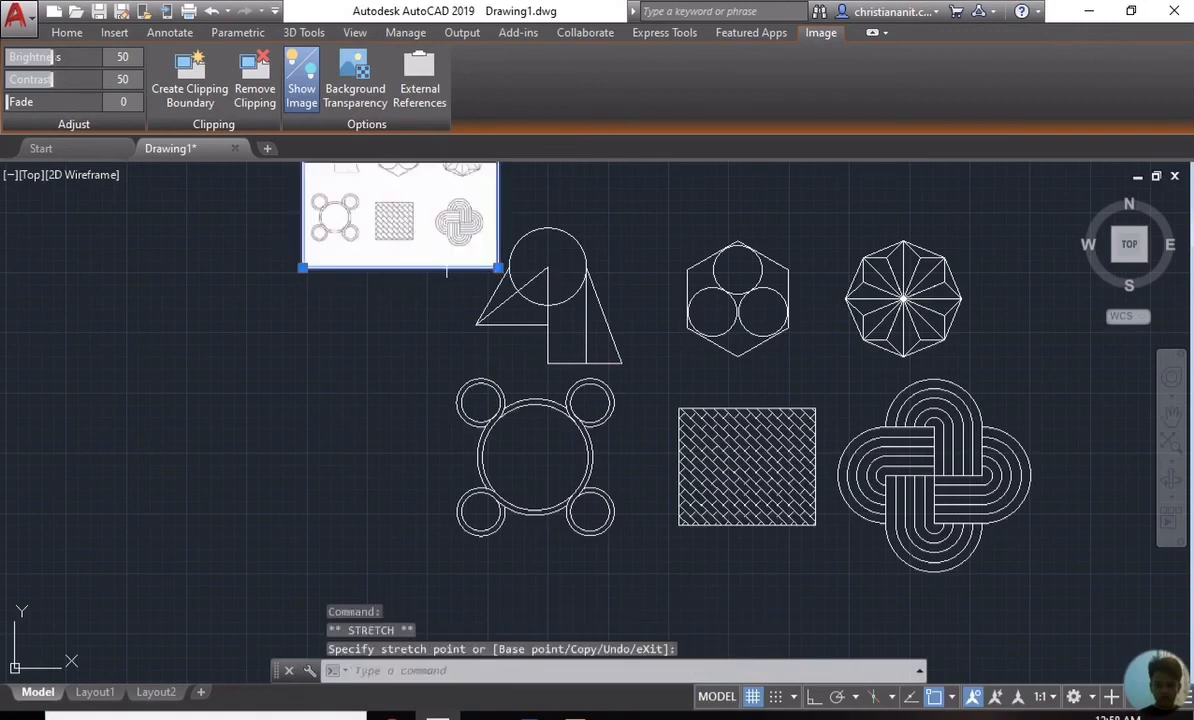
# Step: Move the enlarged reference image down and to the left, clear of the drawn figures
pyautogui.write('m')
pyautogui.press('Return')
pyautogui.click(428, 212)
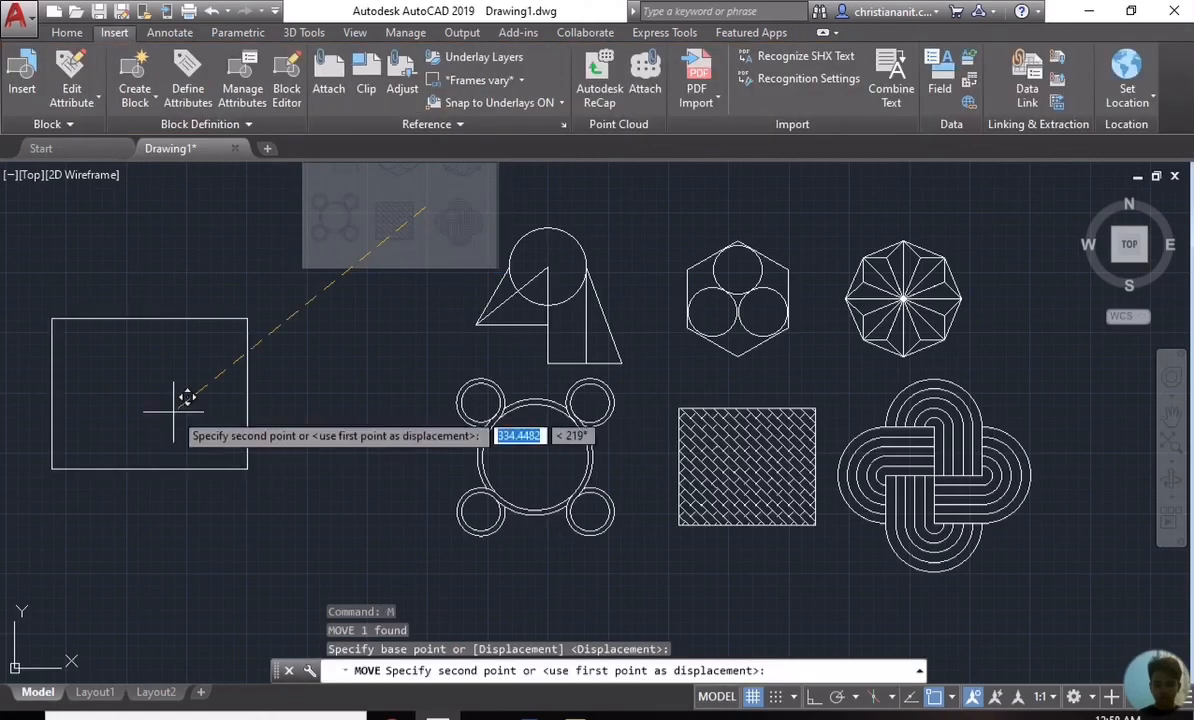
pyautogui.click(175, 414)
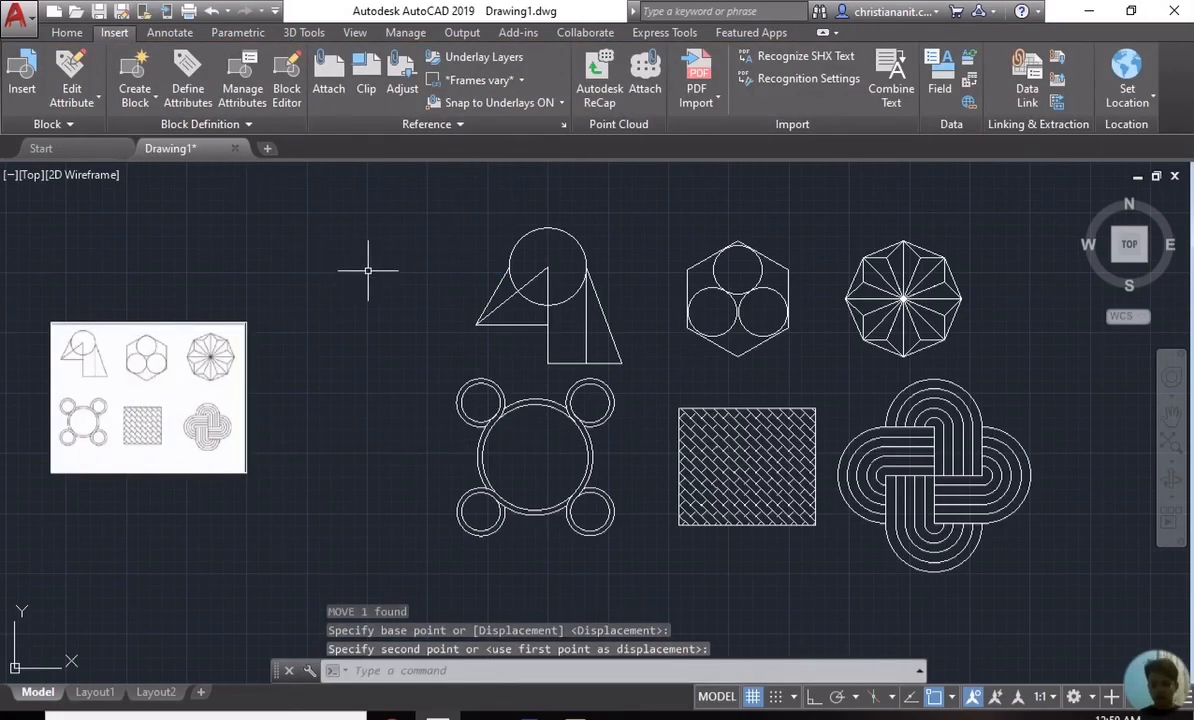
# Step: Draw a rectangular frame around all six figures
pyautogui.write('REC')
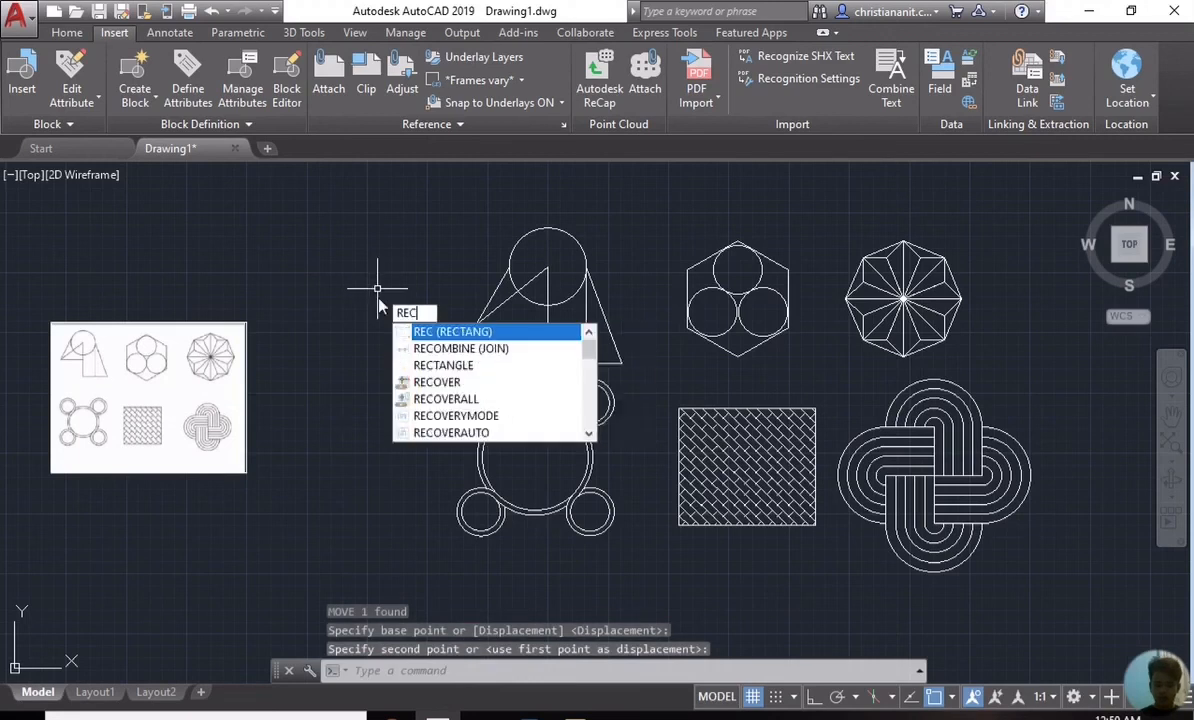
pyautogui.press('Return')
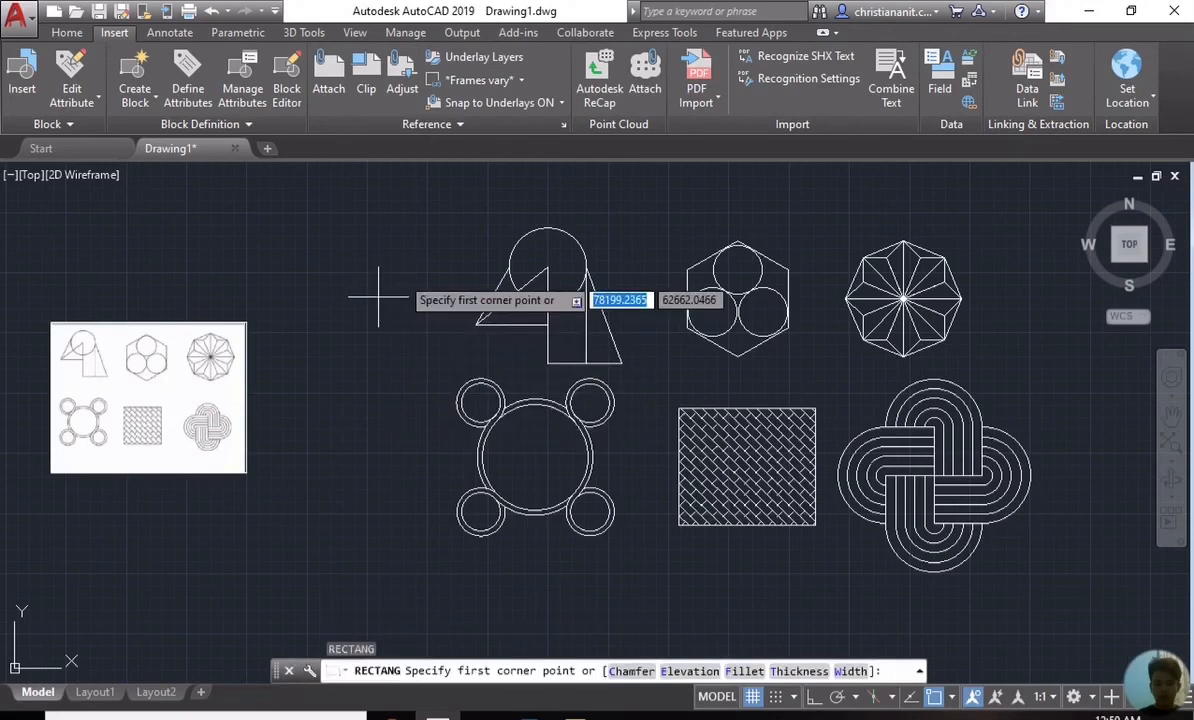
pyautogui.click(402, 211)
pyautogui.click(1046, 603)
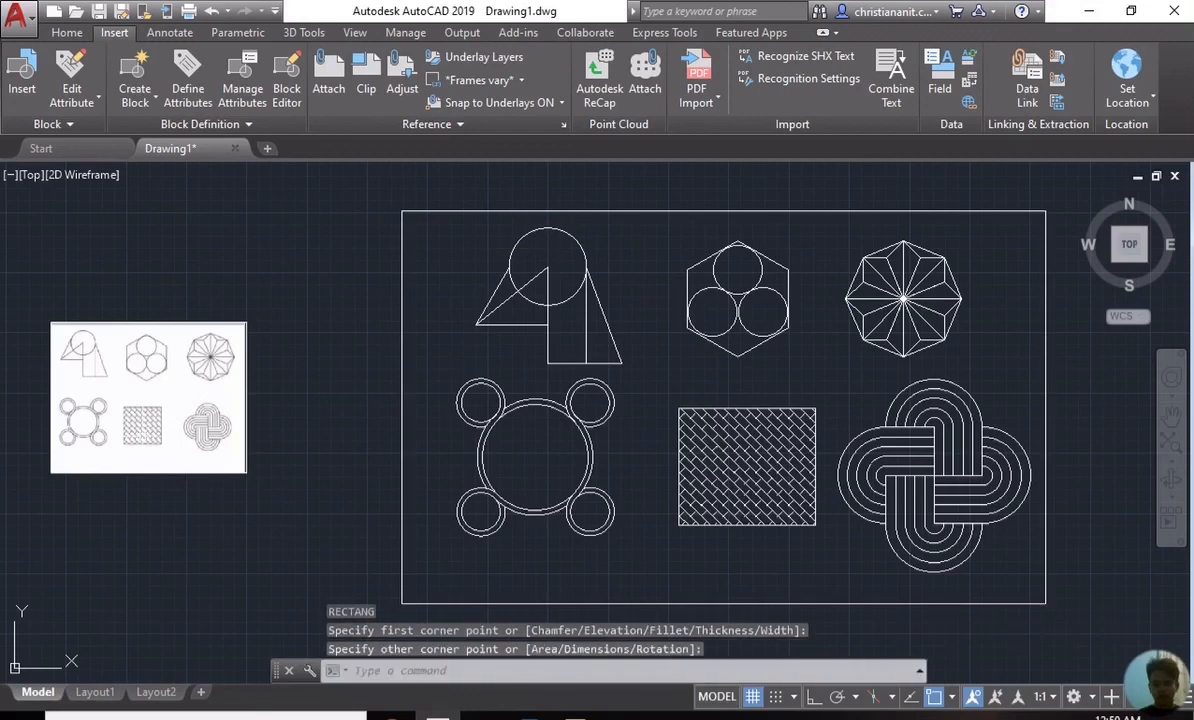
# Step: Enlarge the reference image from its lower-right and upper-left corners until it nearly matches the height of the rectangular frame
pyautogui.scroll(-2, 207, 426)
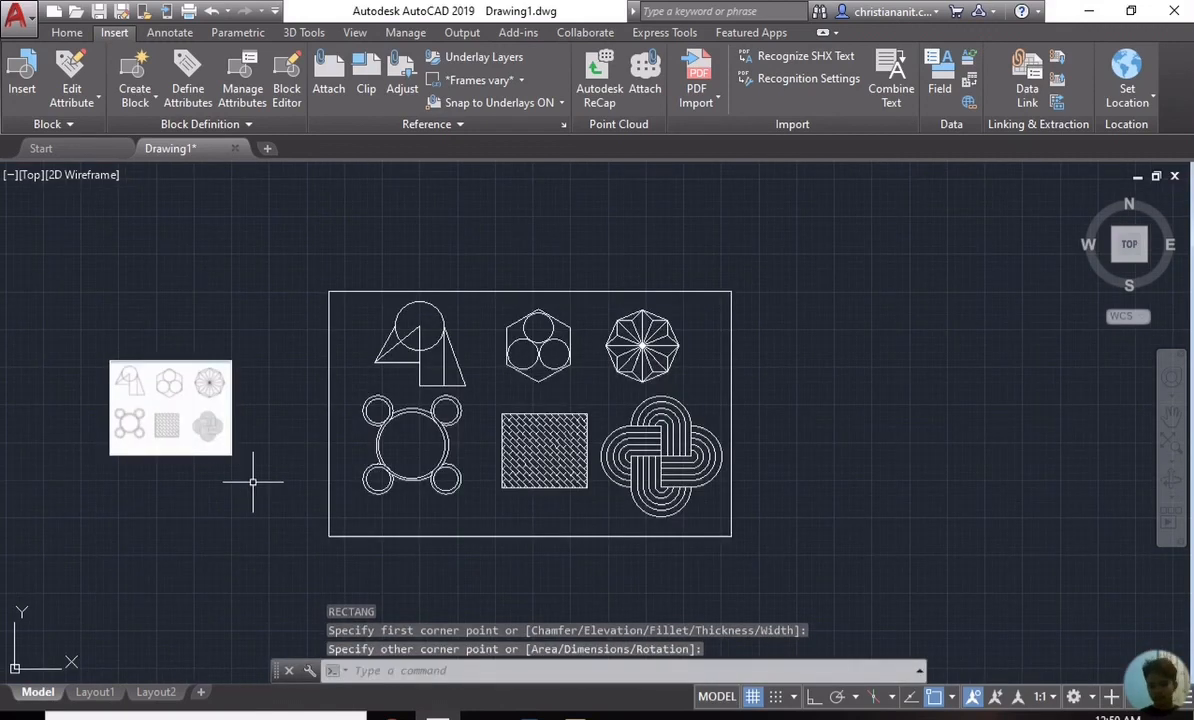
pyautogui.click(253, 482)
pyautogui.click(48, 325)
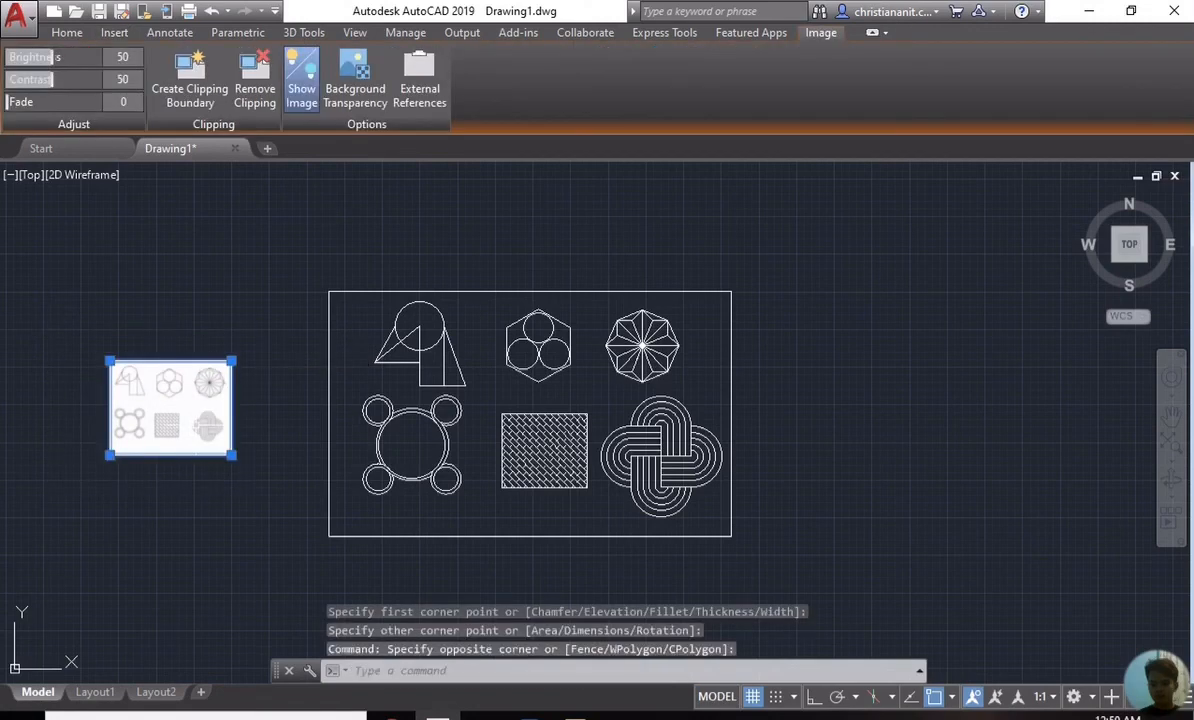
pyautogui.click(231, 455)
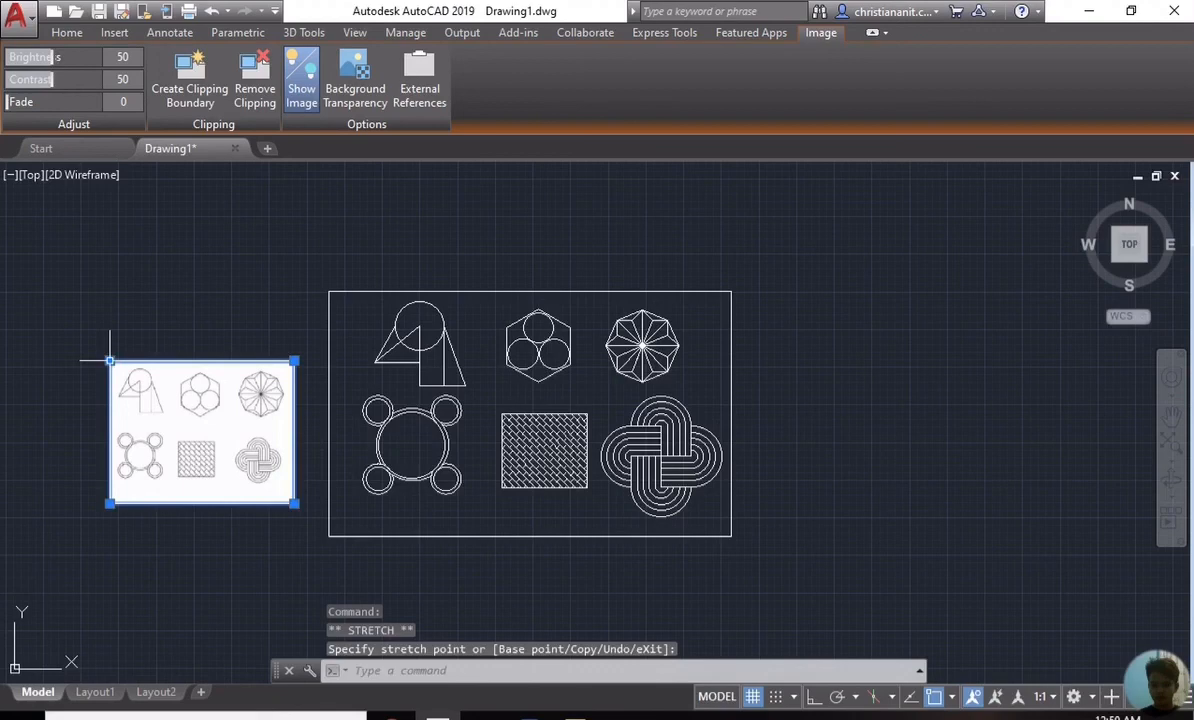
pyautogui.moveTo(110, 361); pyautogui.dragTo(23, 295)
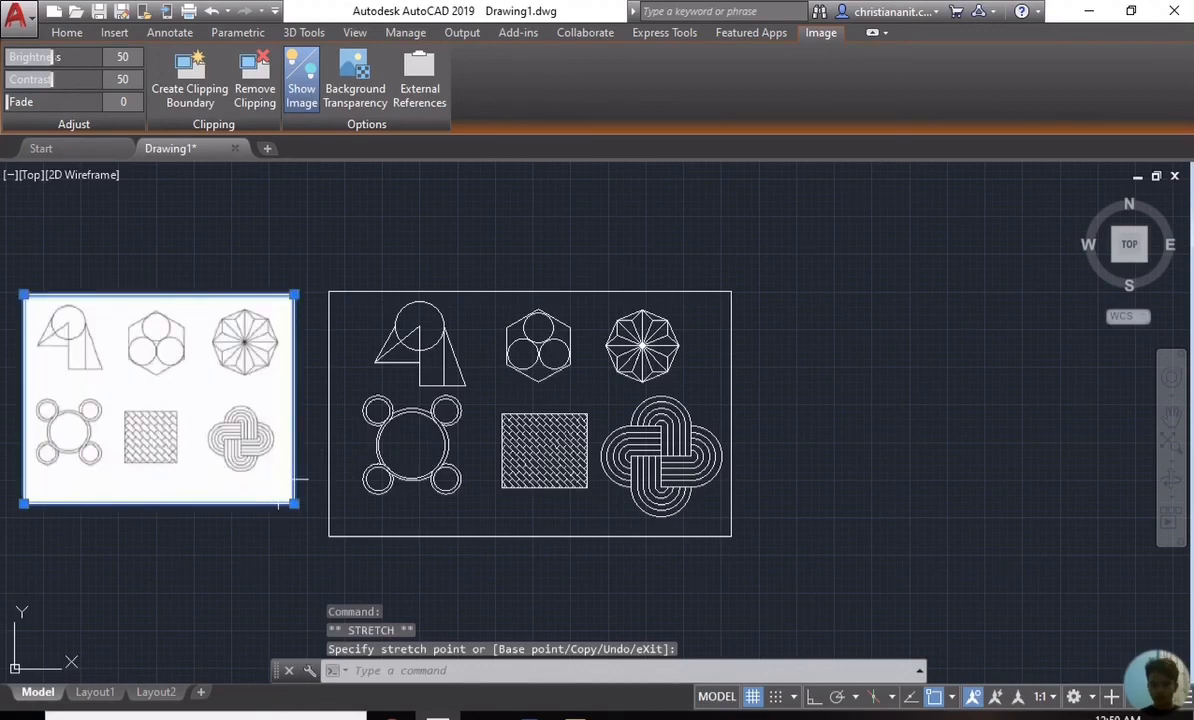
pyautogui.scroll(-2, 271, 477)
pyautogui.scroll(2, 198, 455)
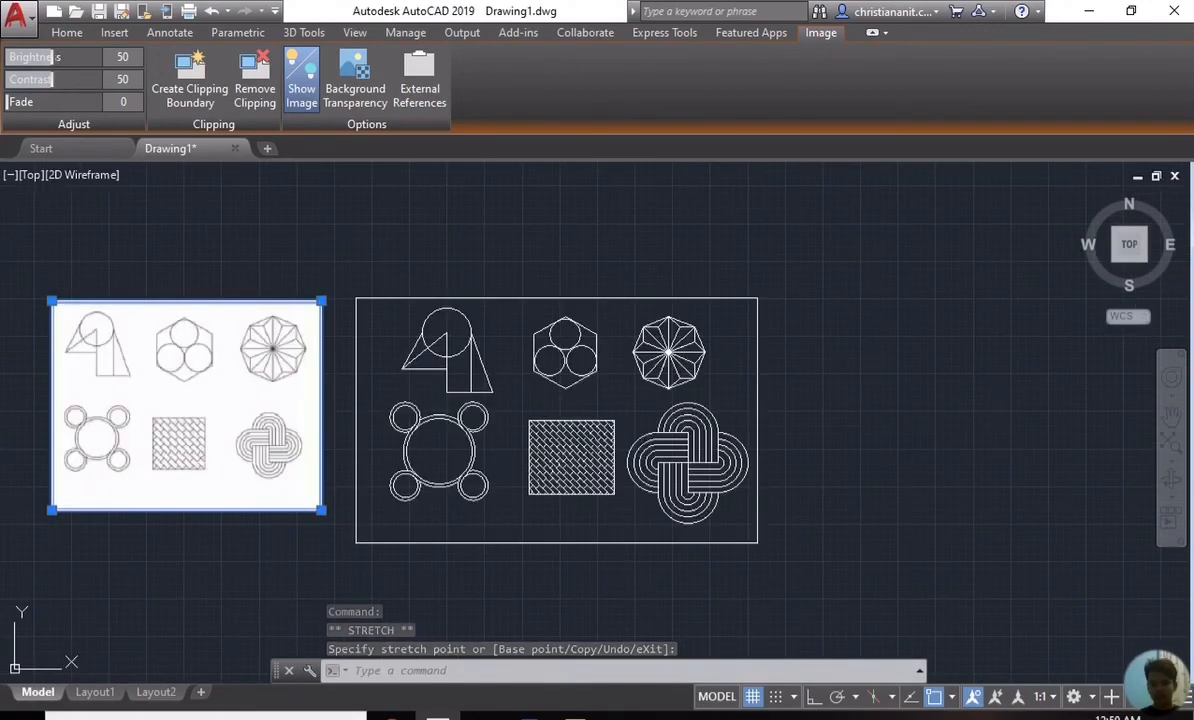